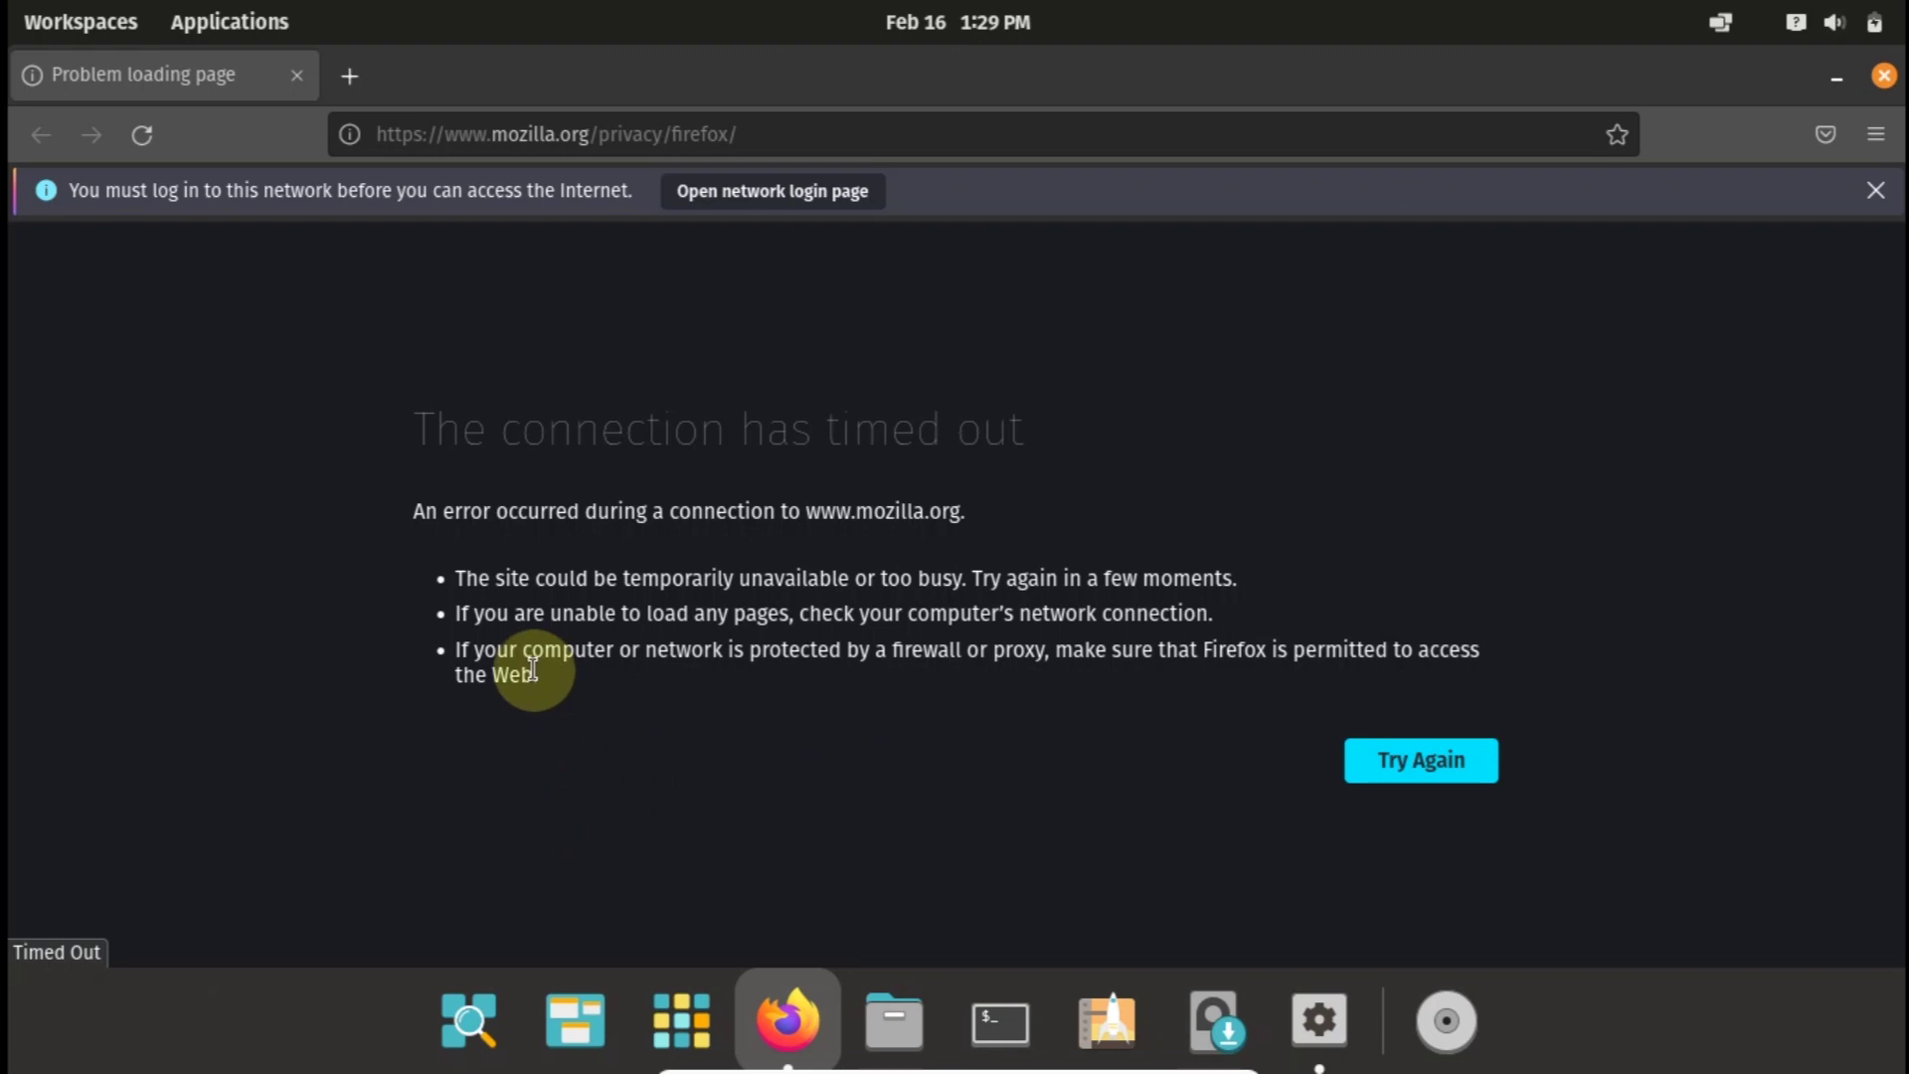
- Switch Firefox's connection settings to Manual proxy with HTTP proxy address 192.168.43.1
click(1877, 134)
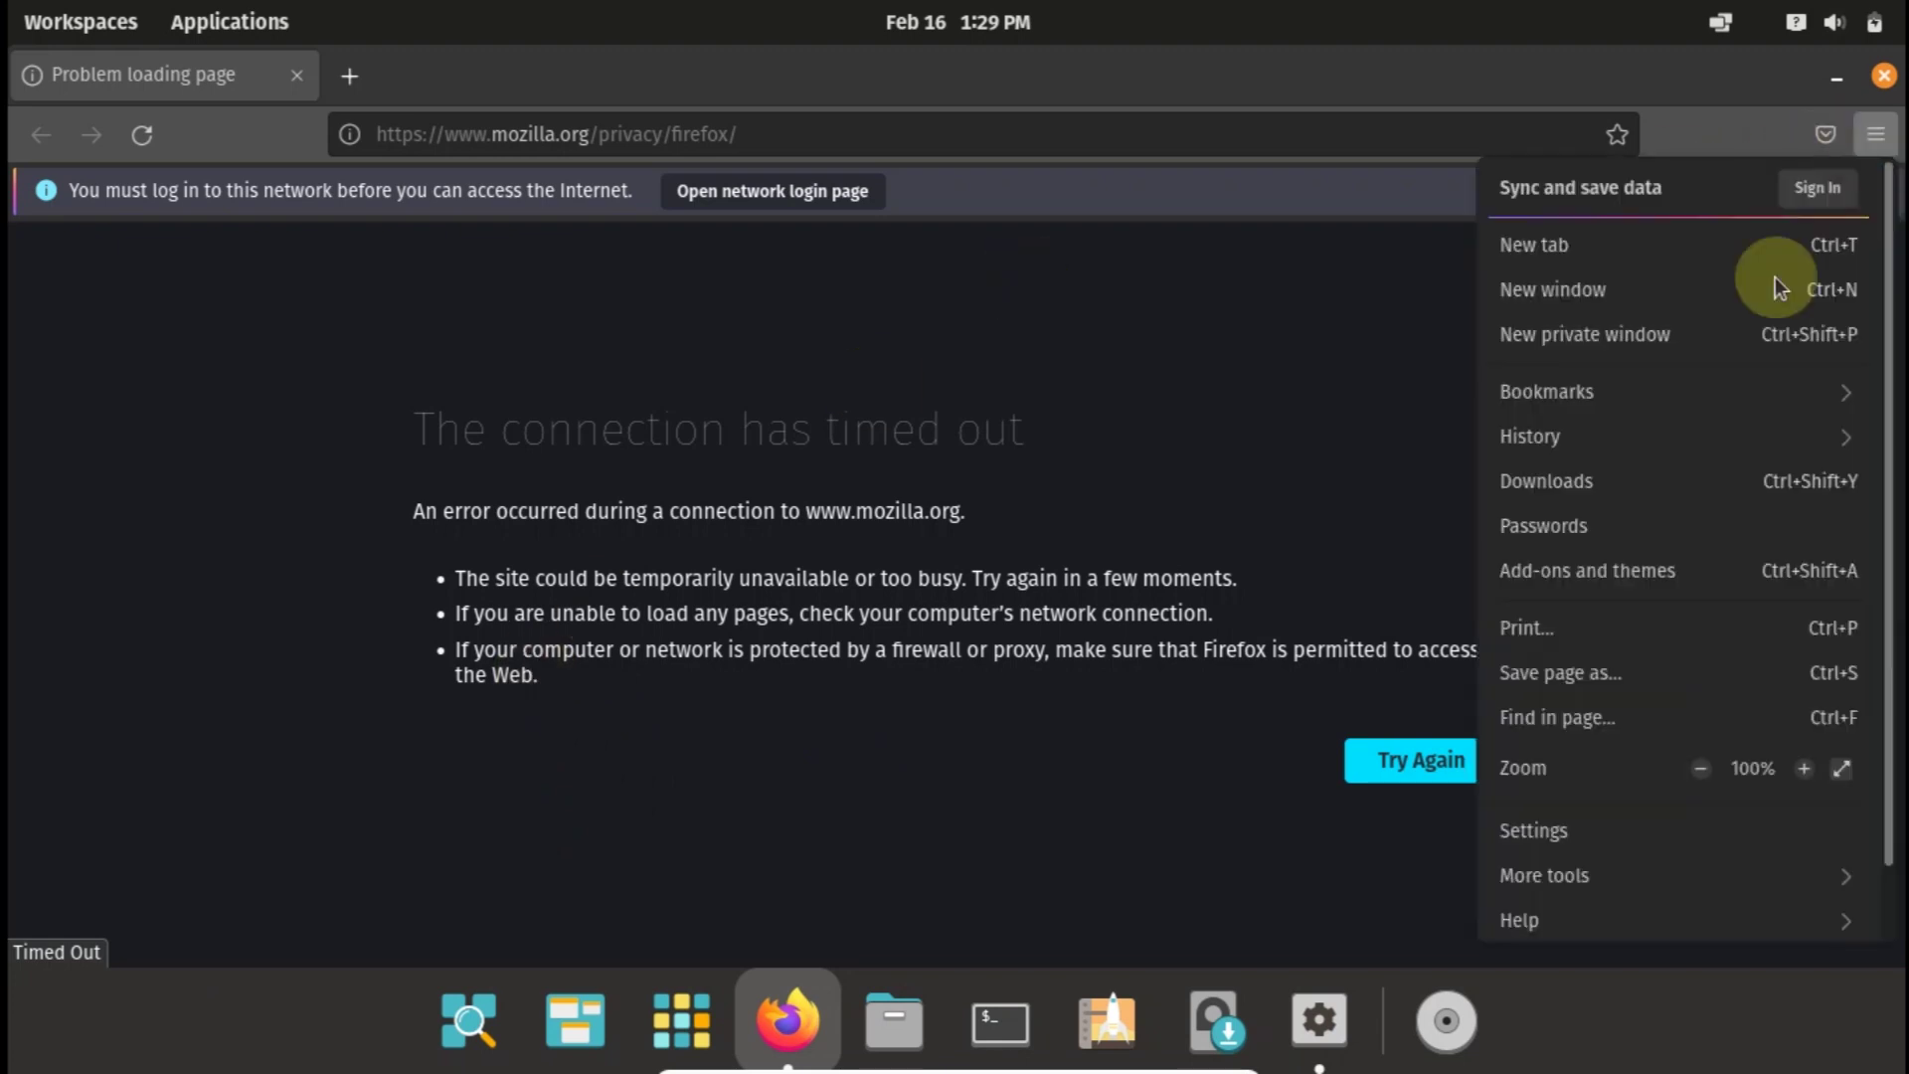
click(1548, 835)
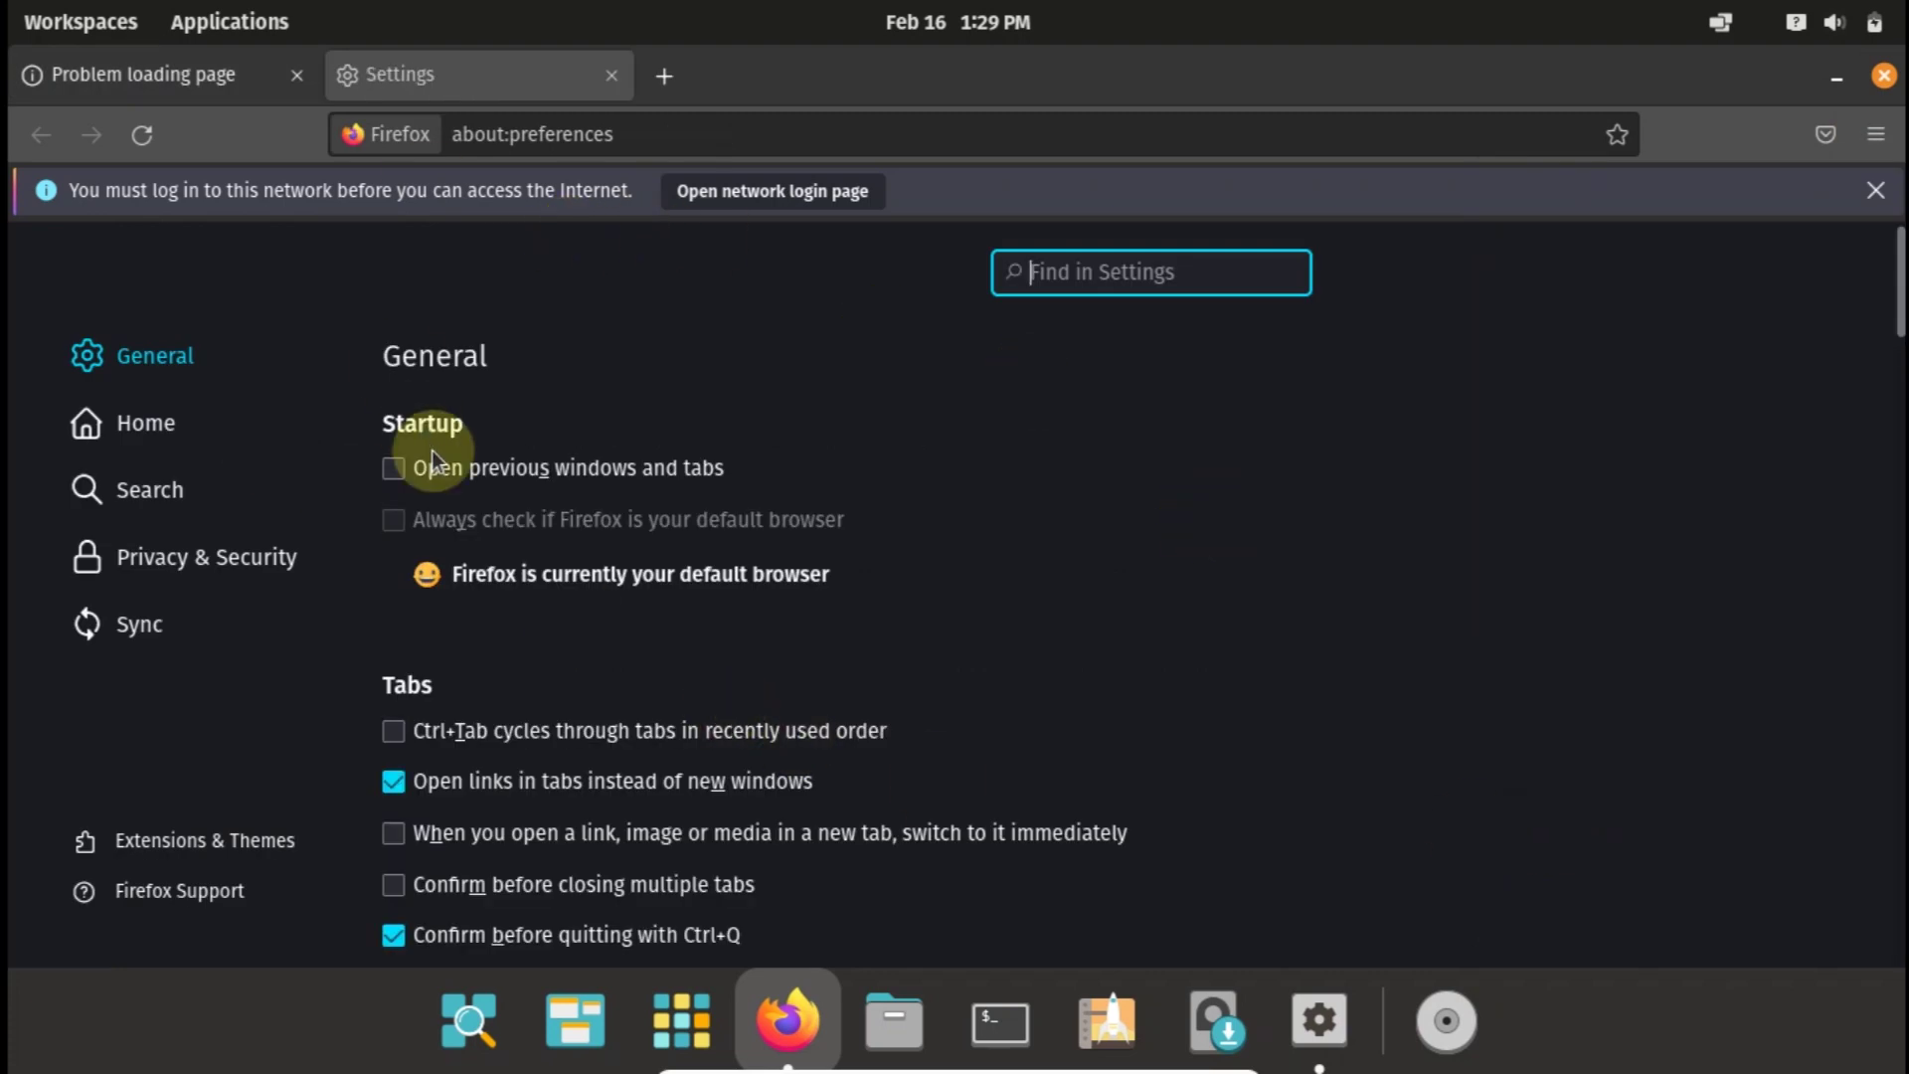
scroll(483, 597, down, 20)
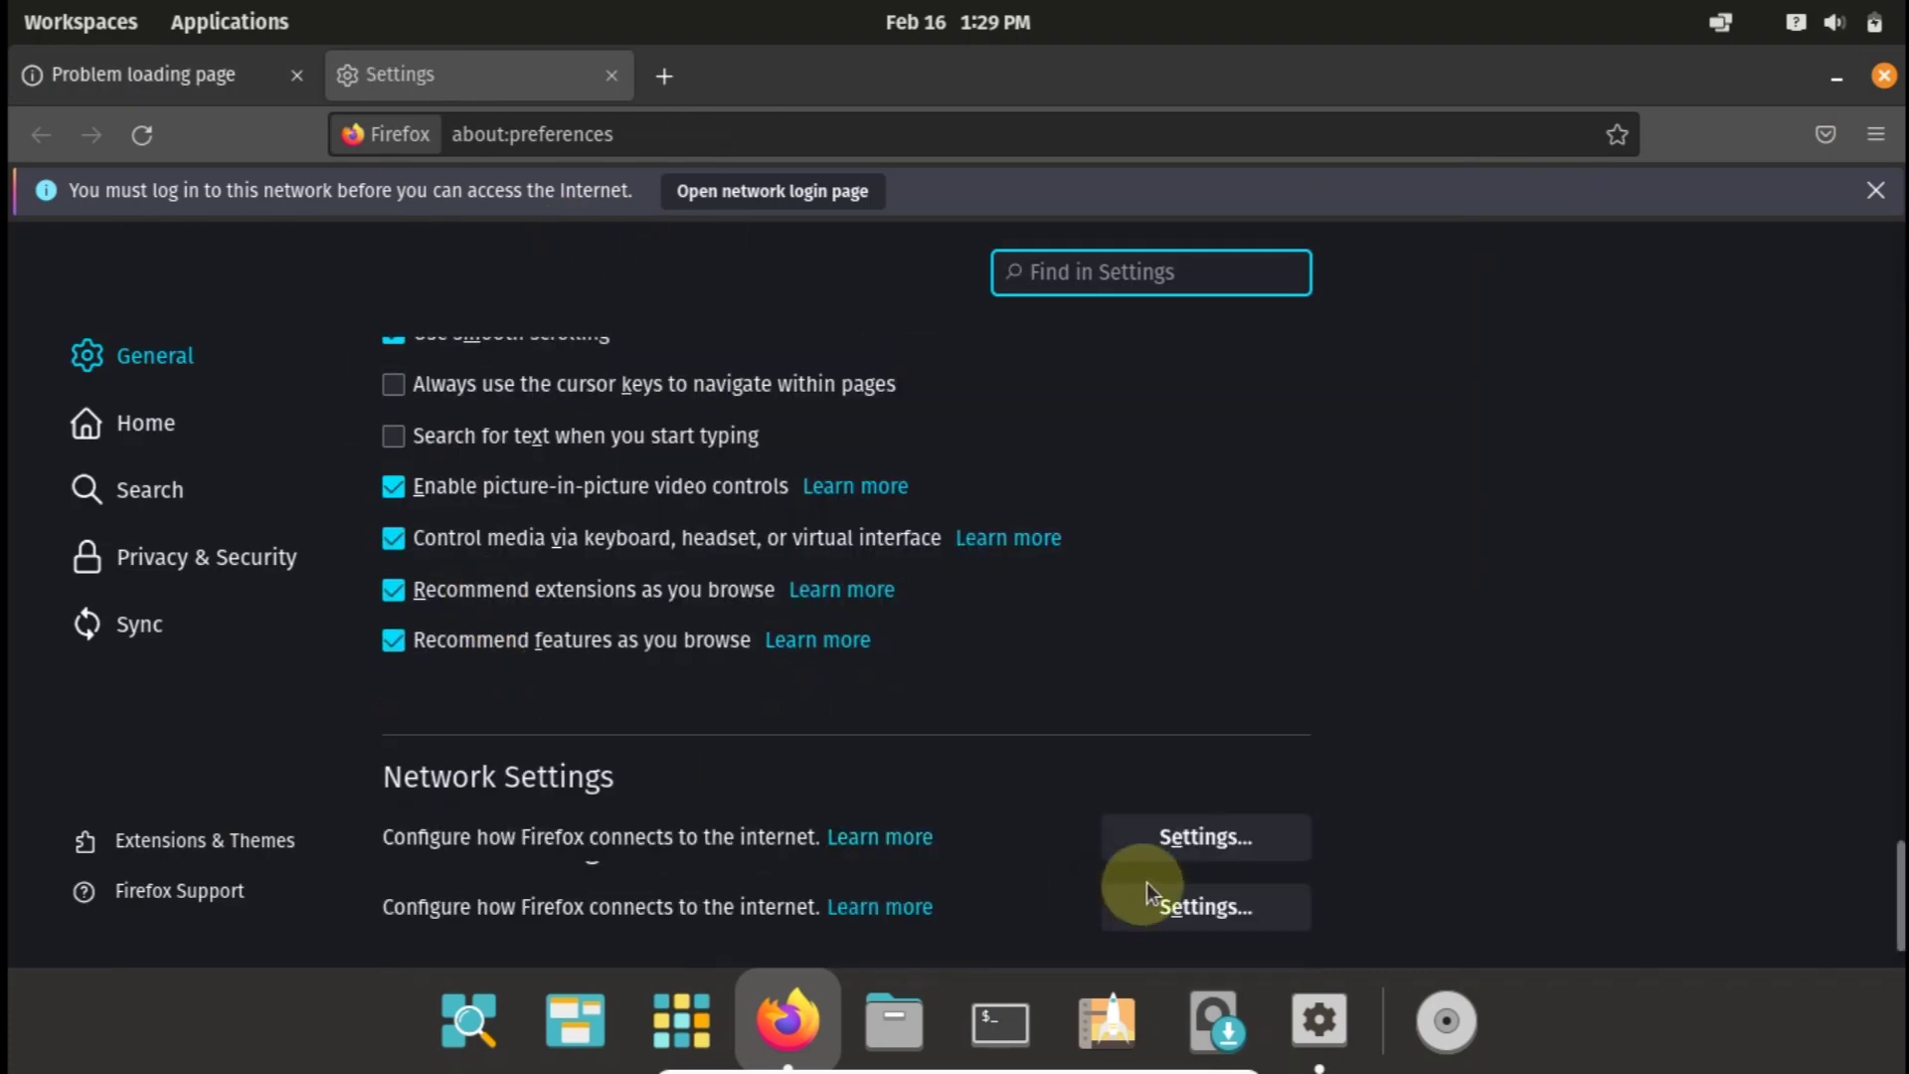
click(1223, 913)
click(1207, 847)
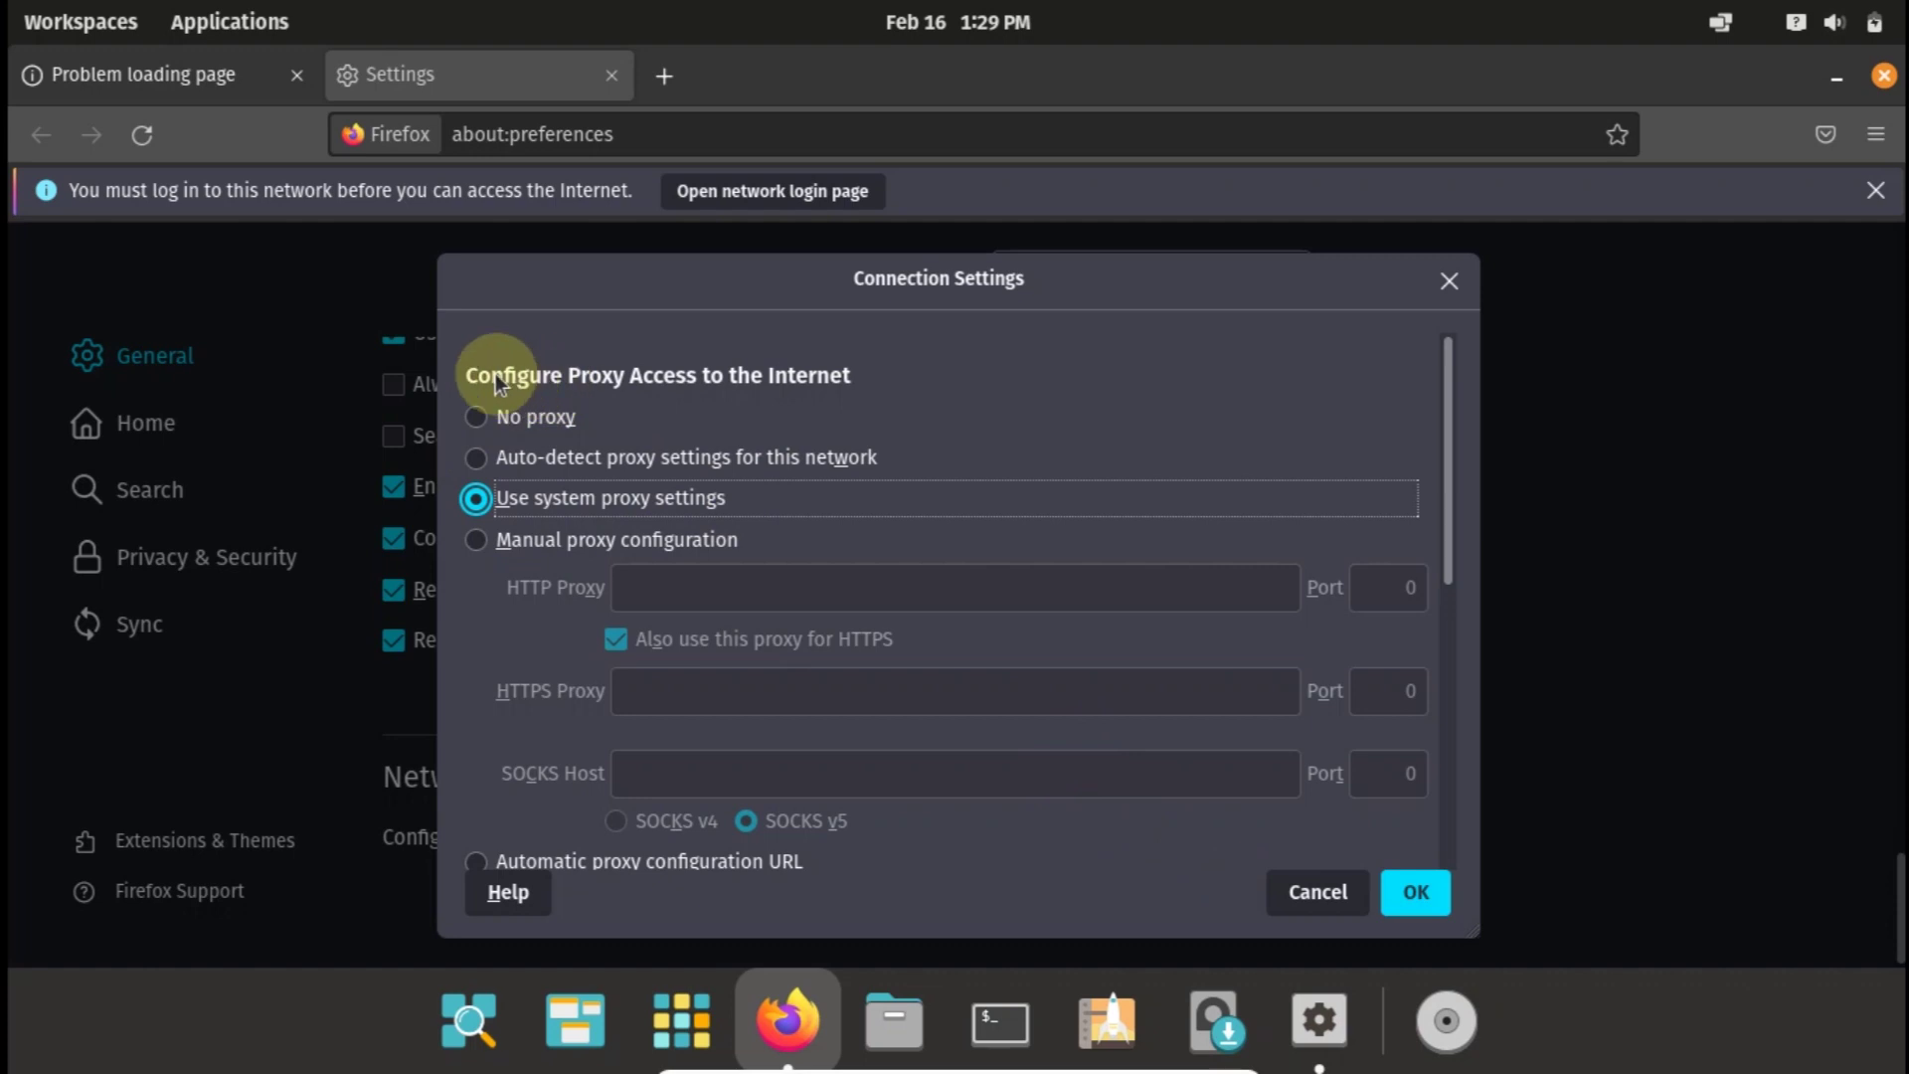
click(479, 539)
click(651, 592)
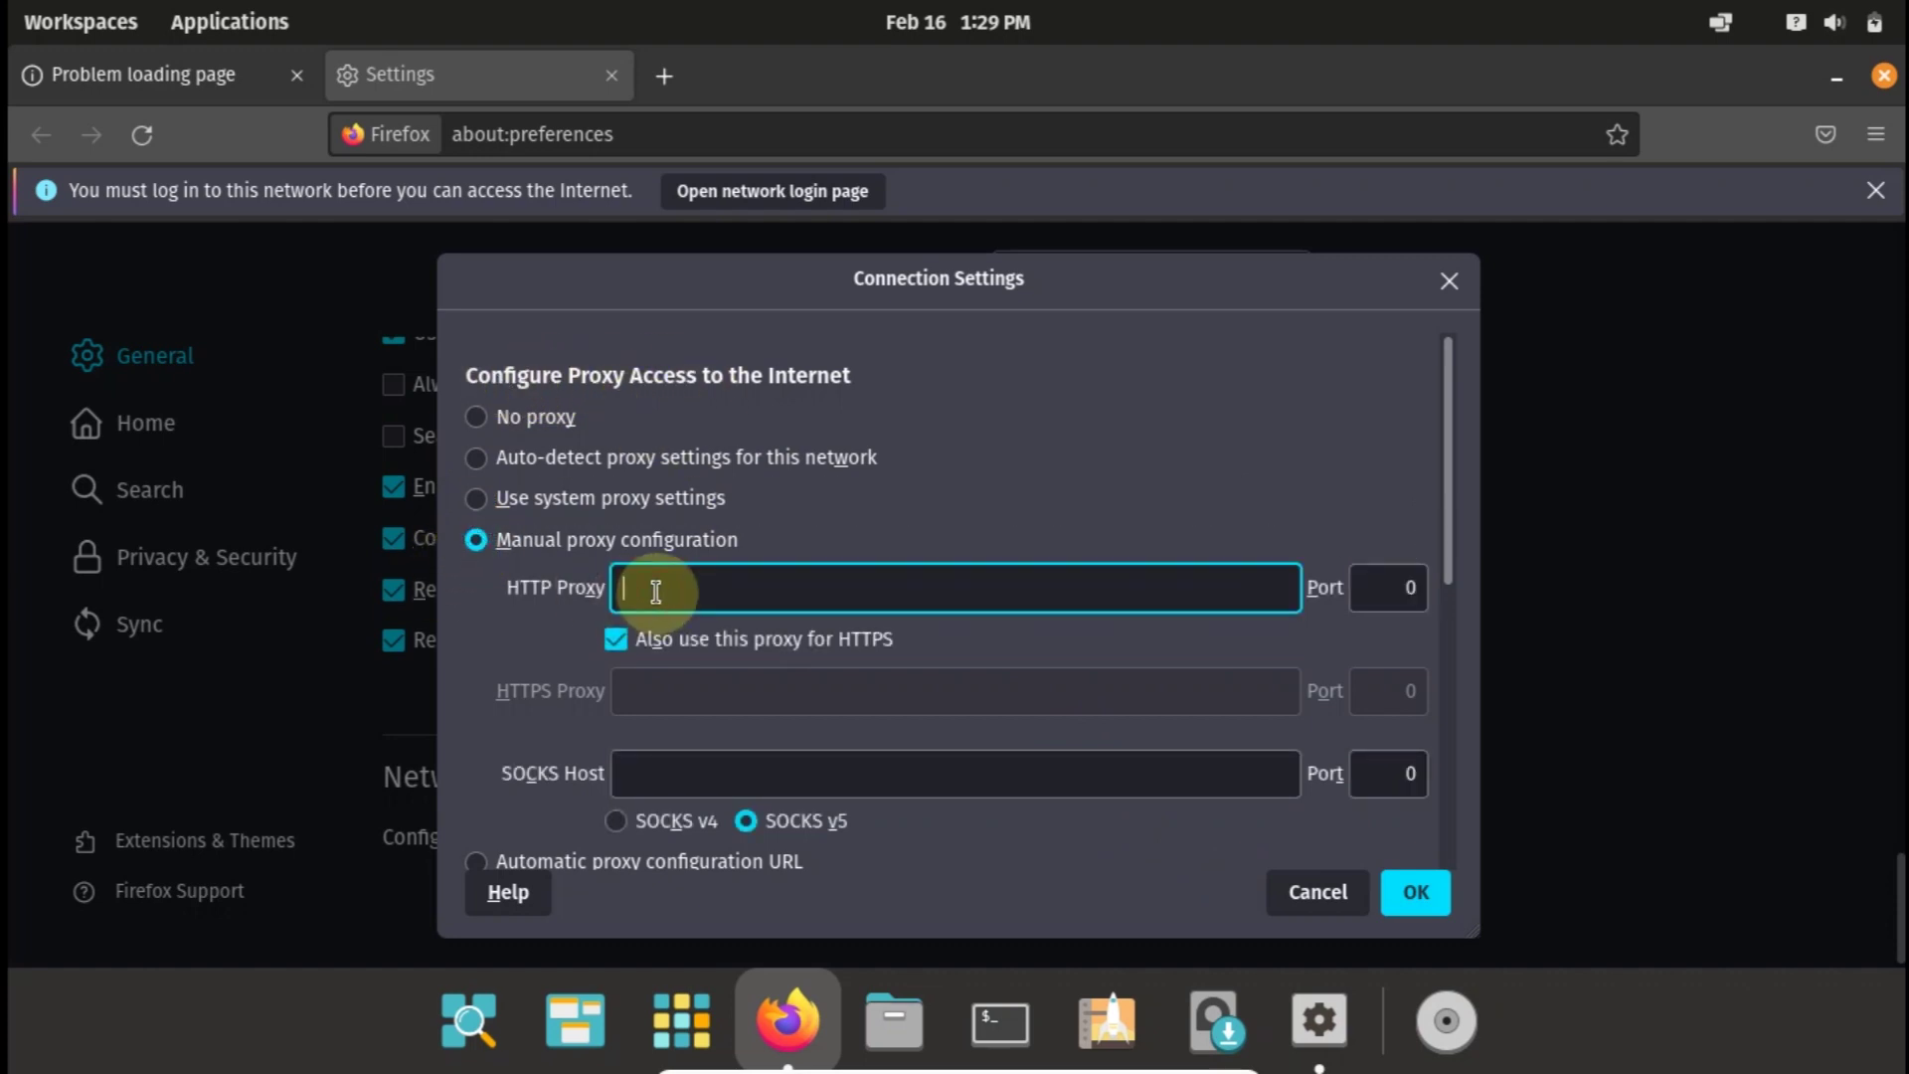
text(192.168.43.1)
- Set the proxy port to 8080, save the settings, and close the Settings tab
click(1376, 598)
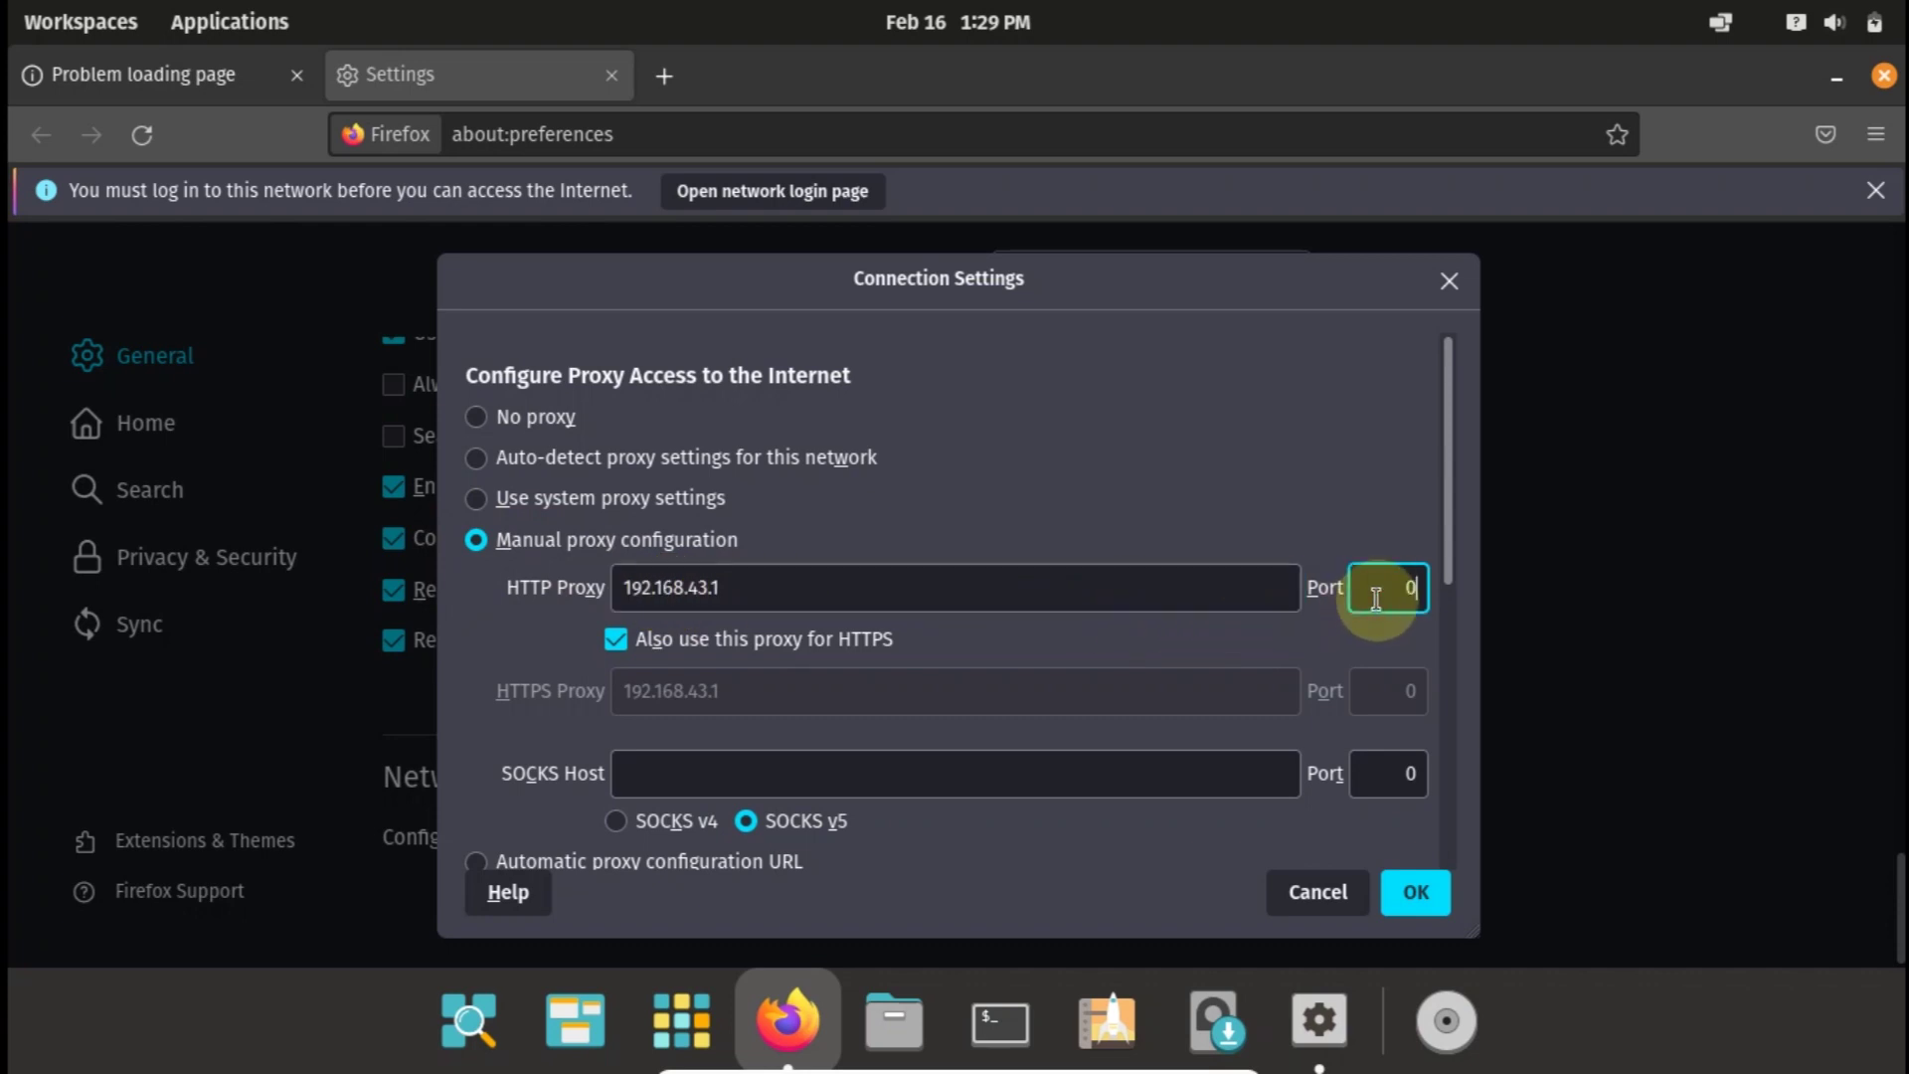
double_click(1377, 598)
text(8080)
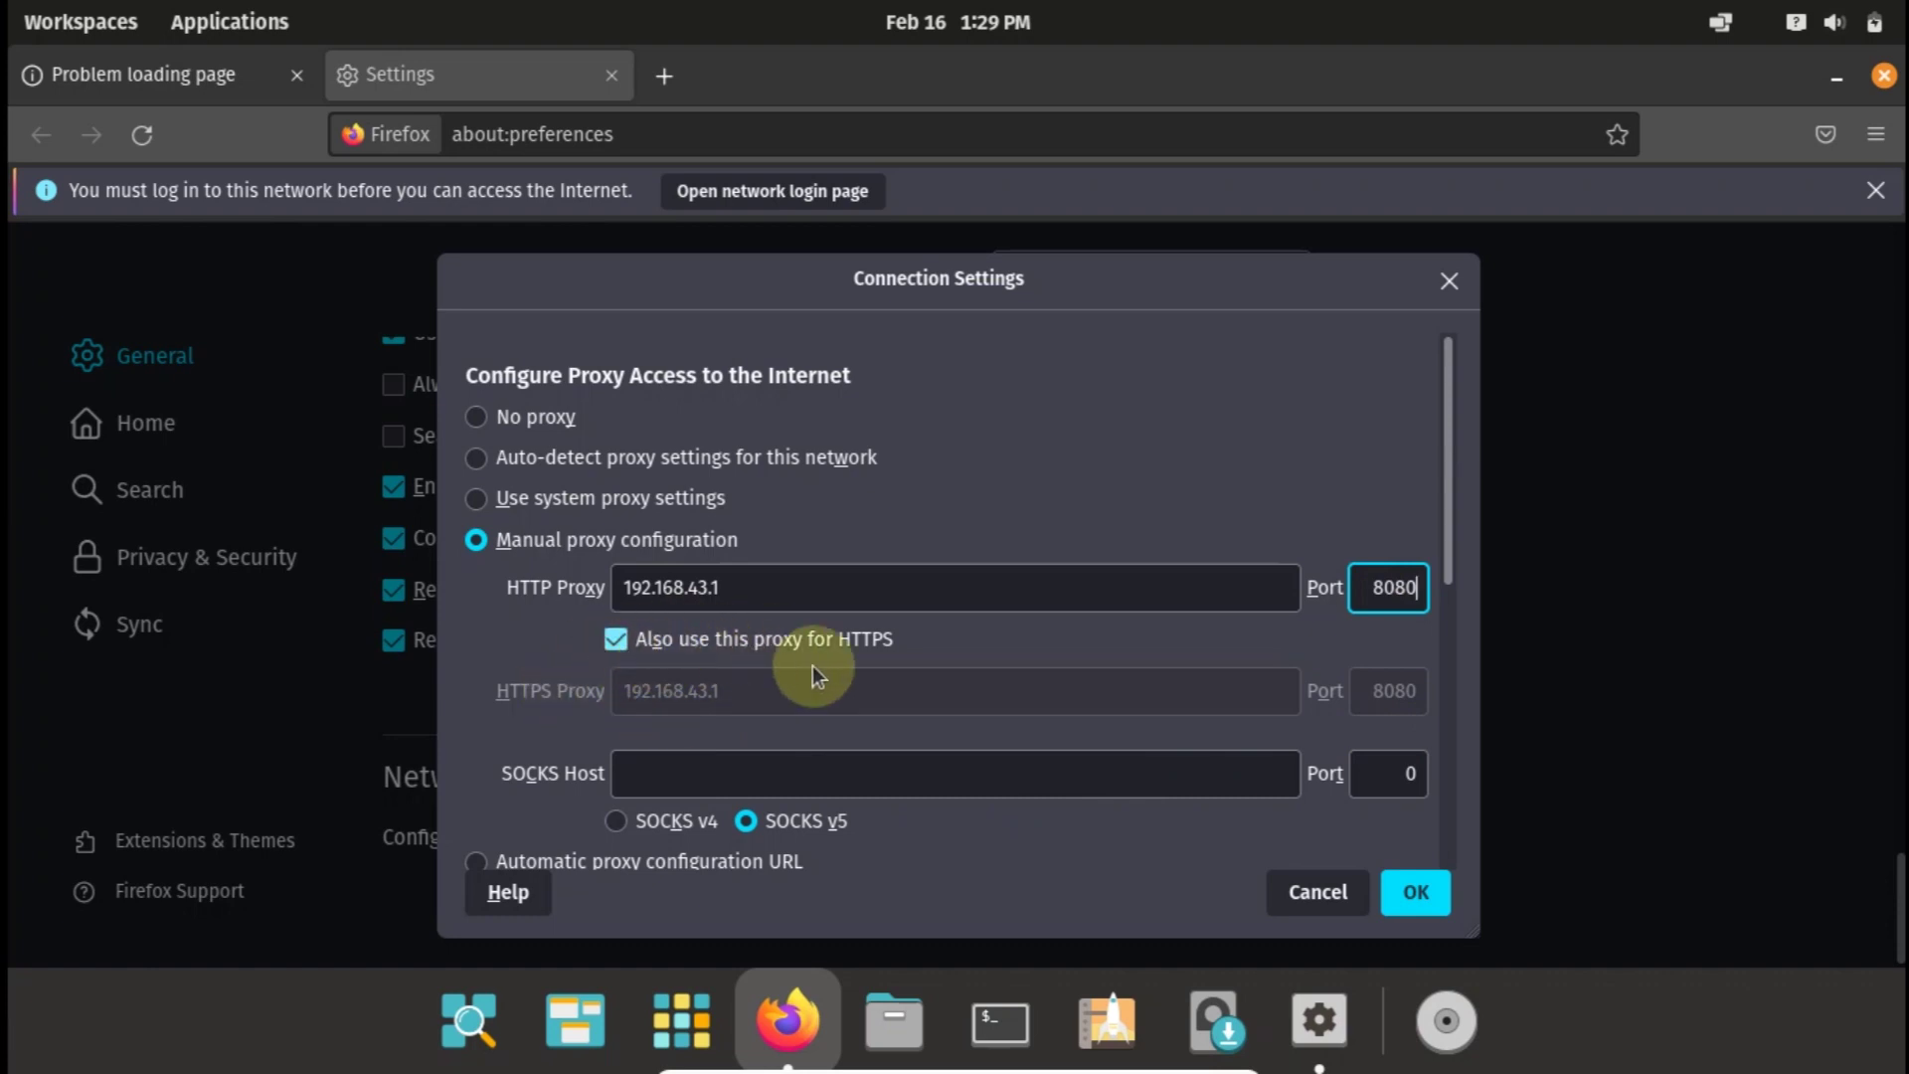
click(1417, 892)
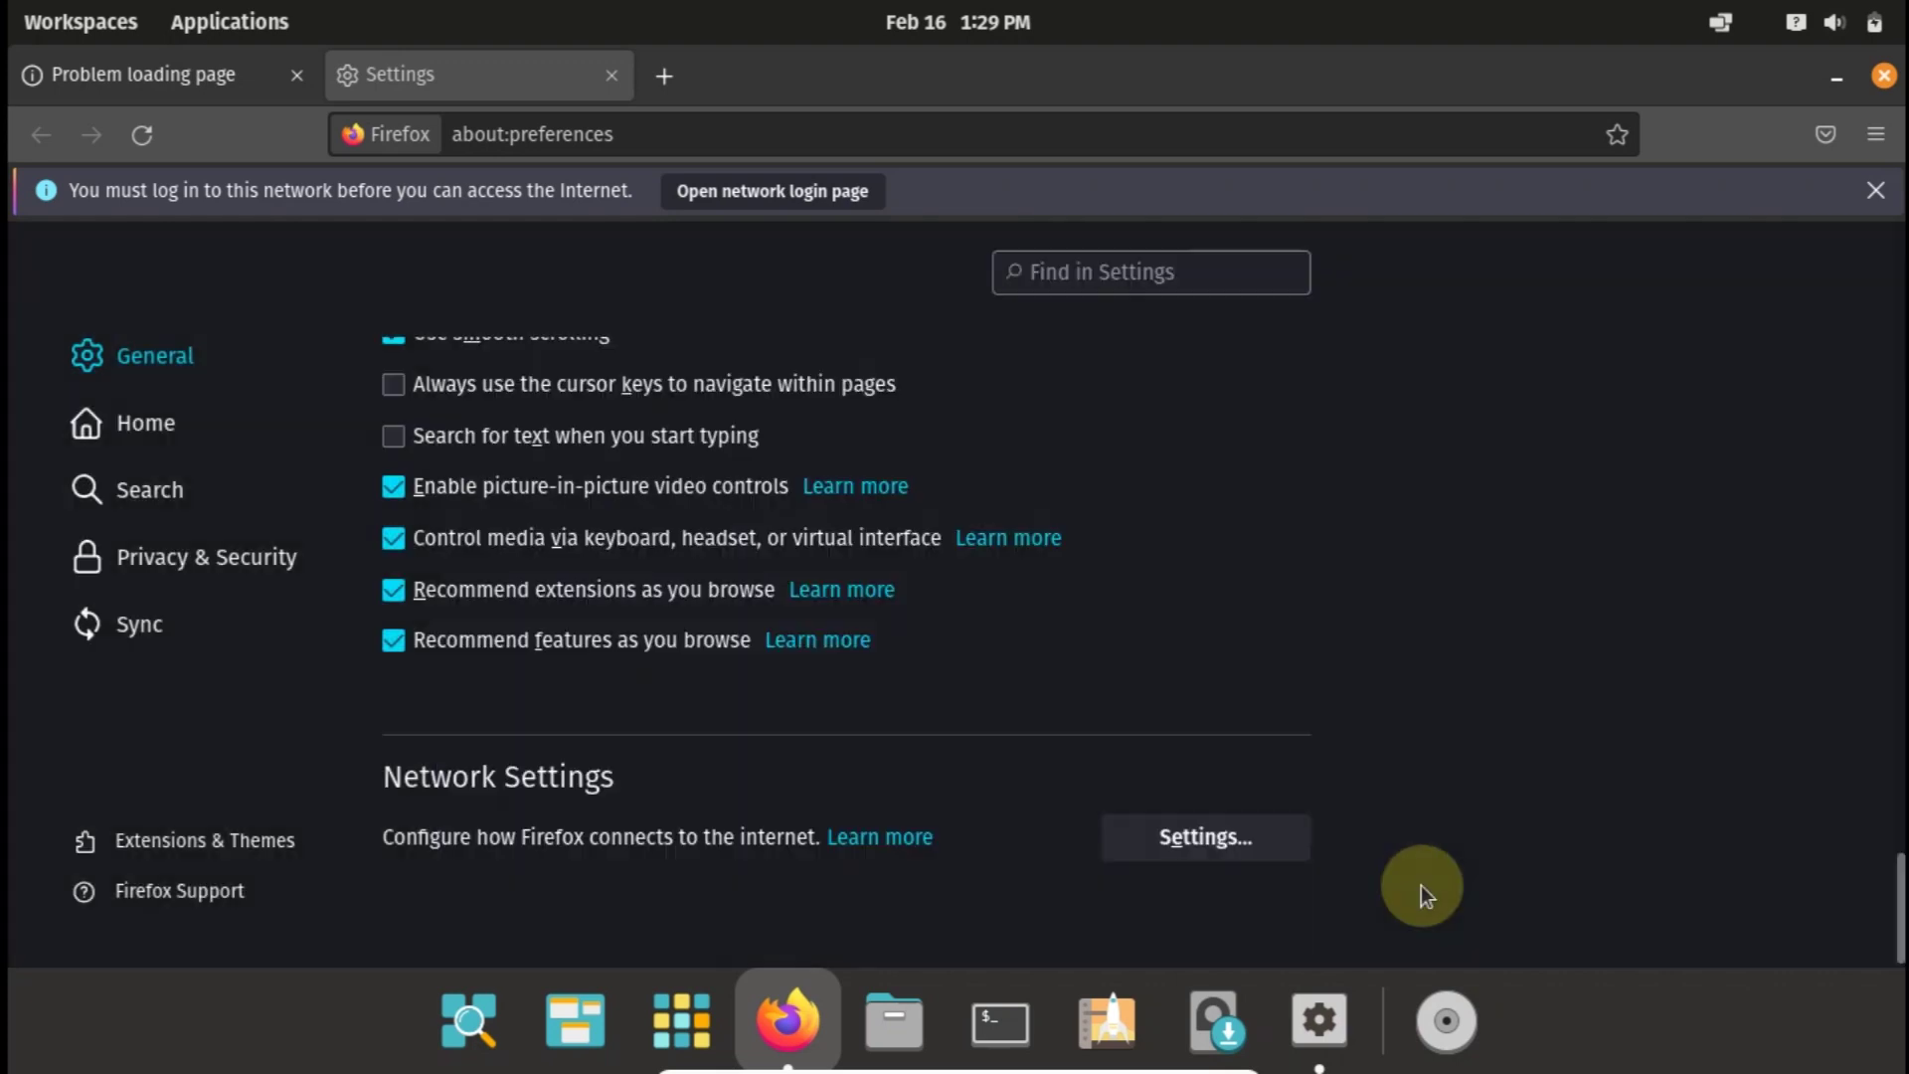
click(613, 76)
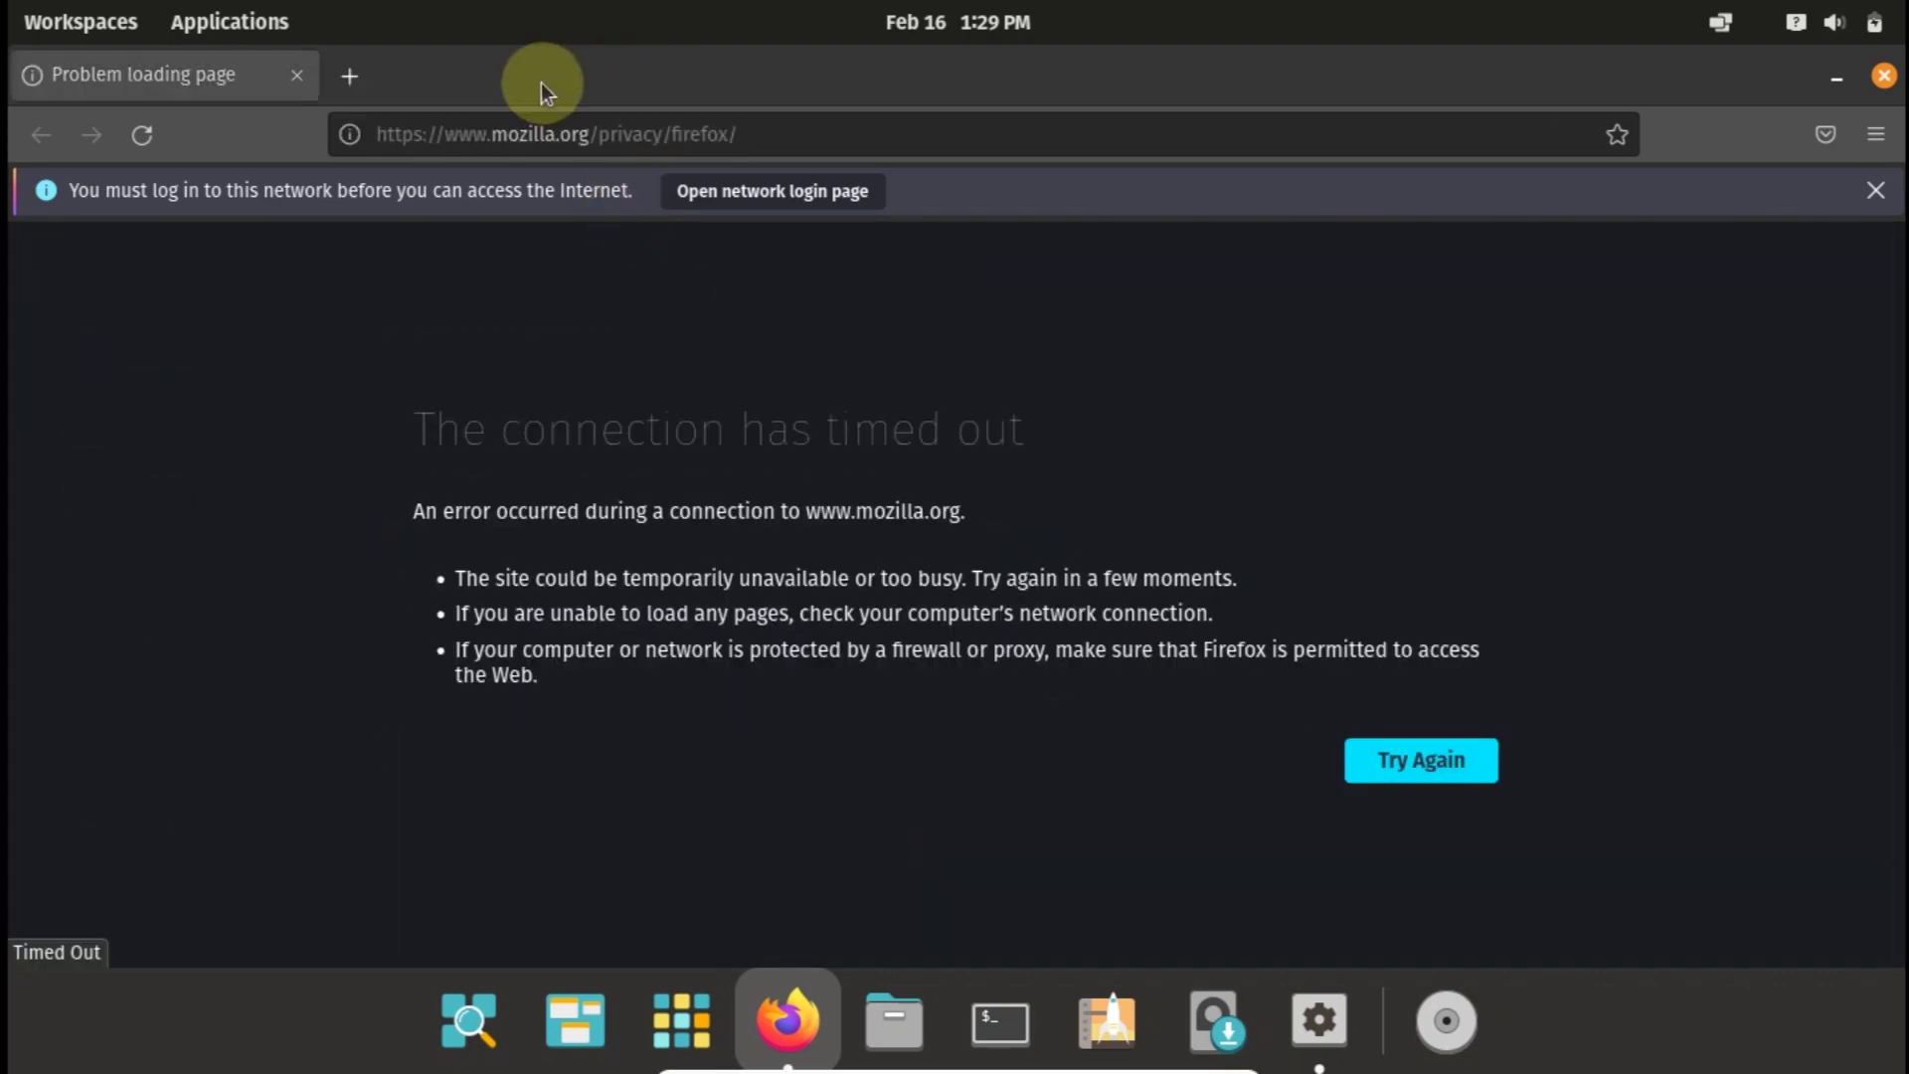
- Change Firefox's connection settings to No proxy and save them
click(349, 76)
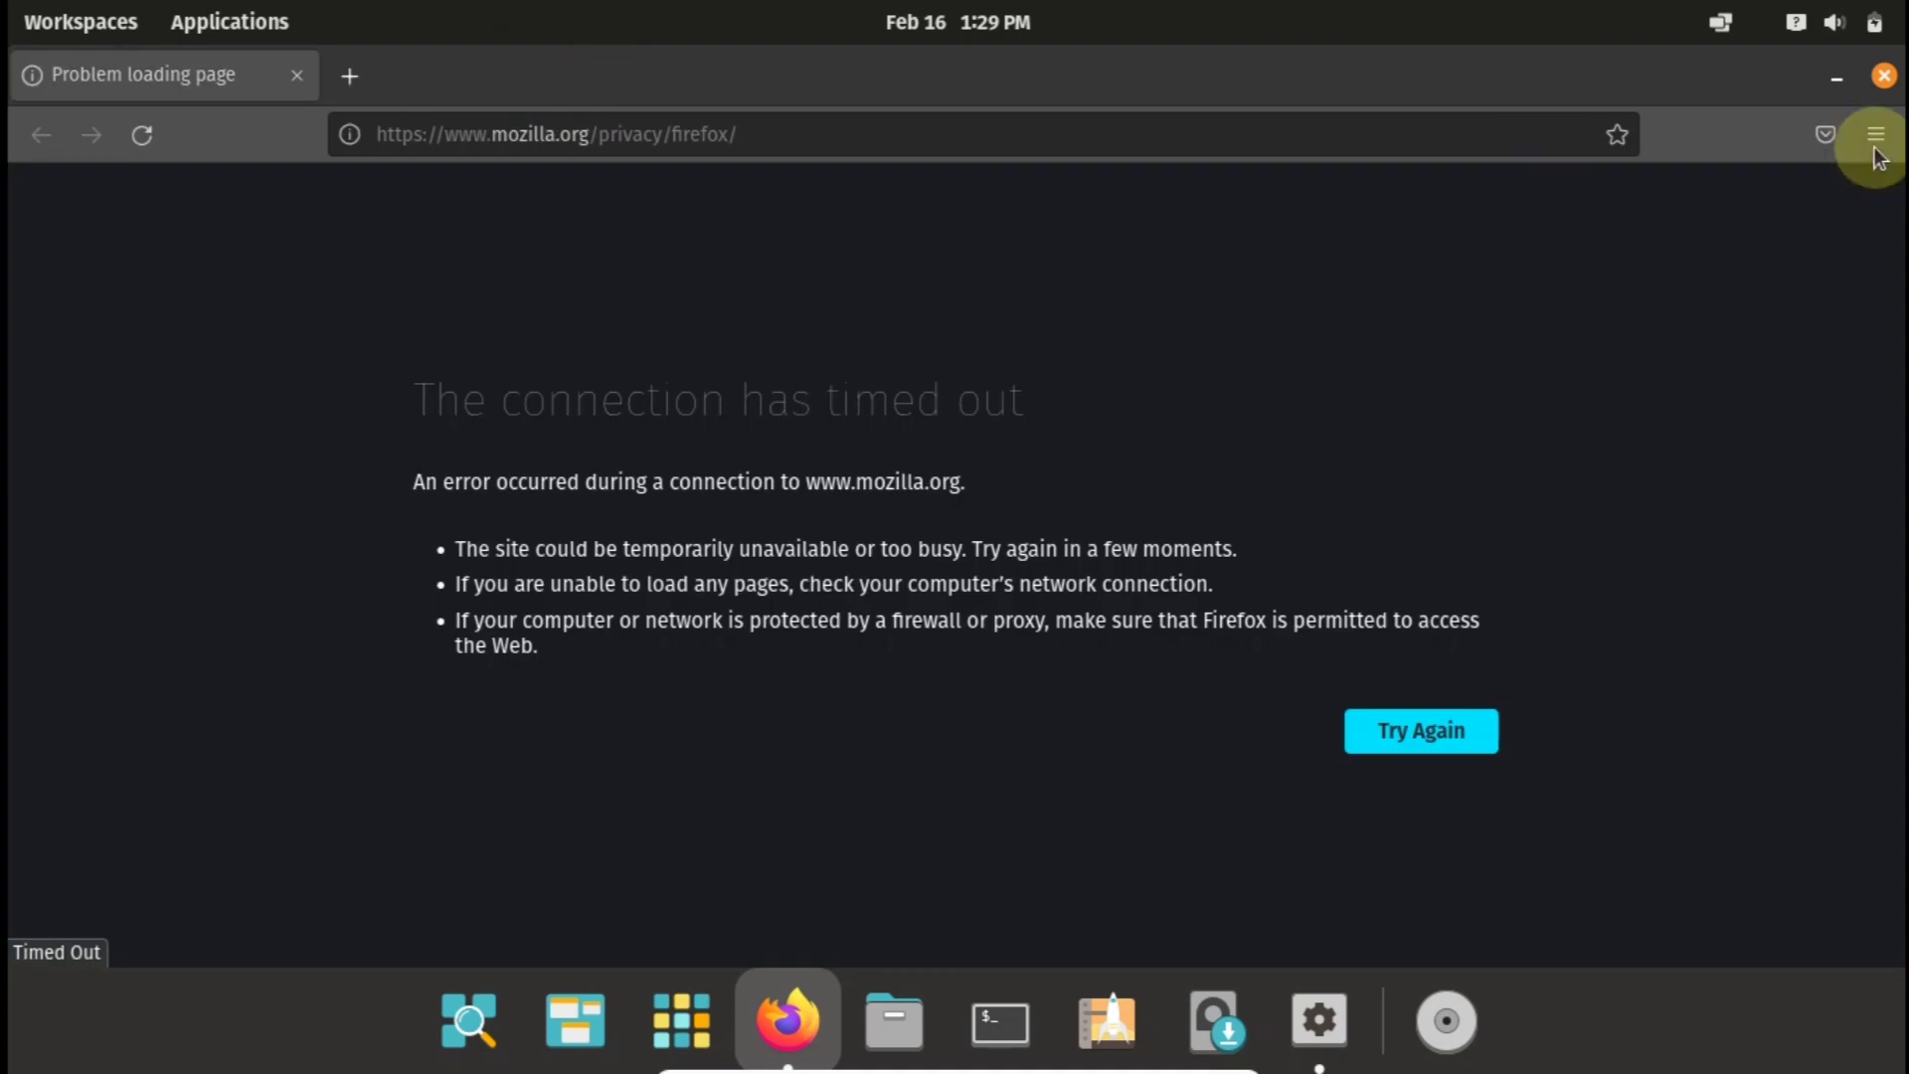
click(1878, 147)
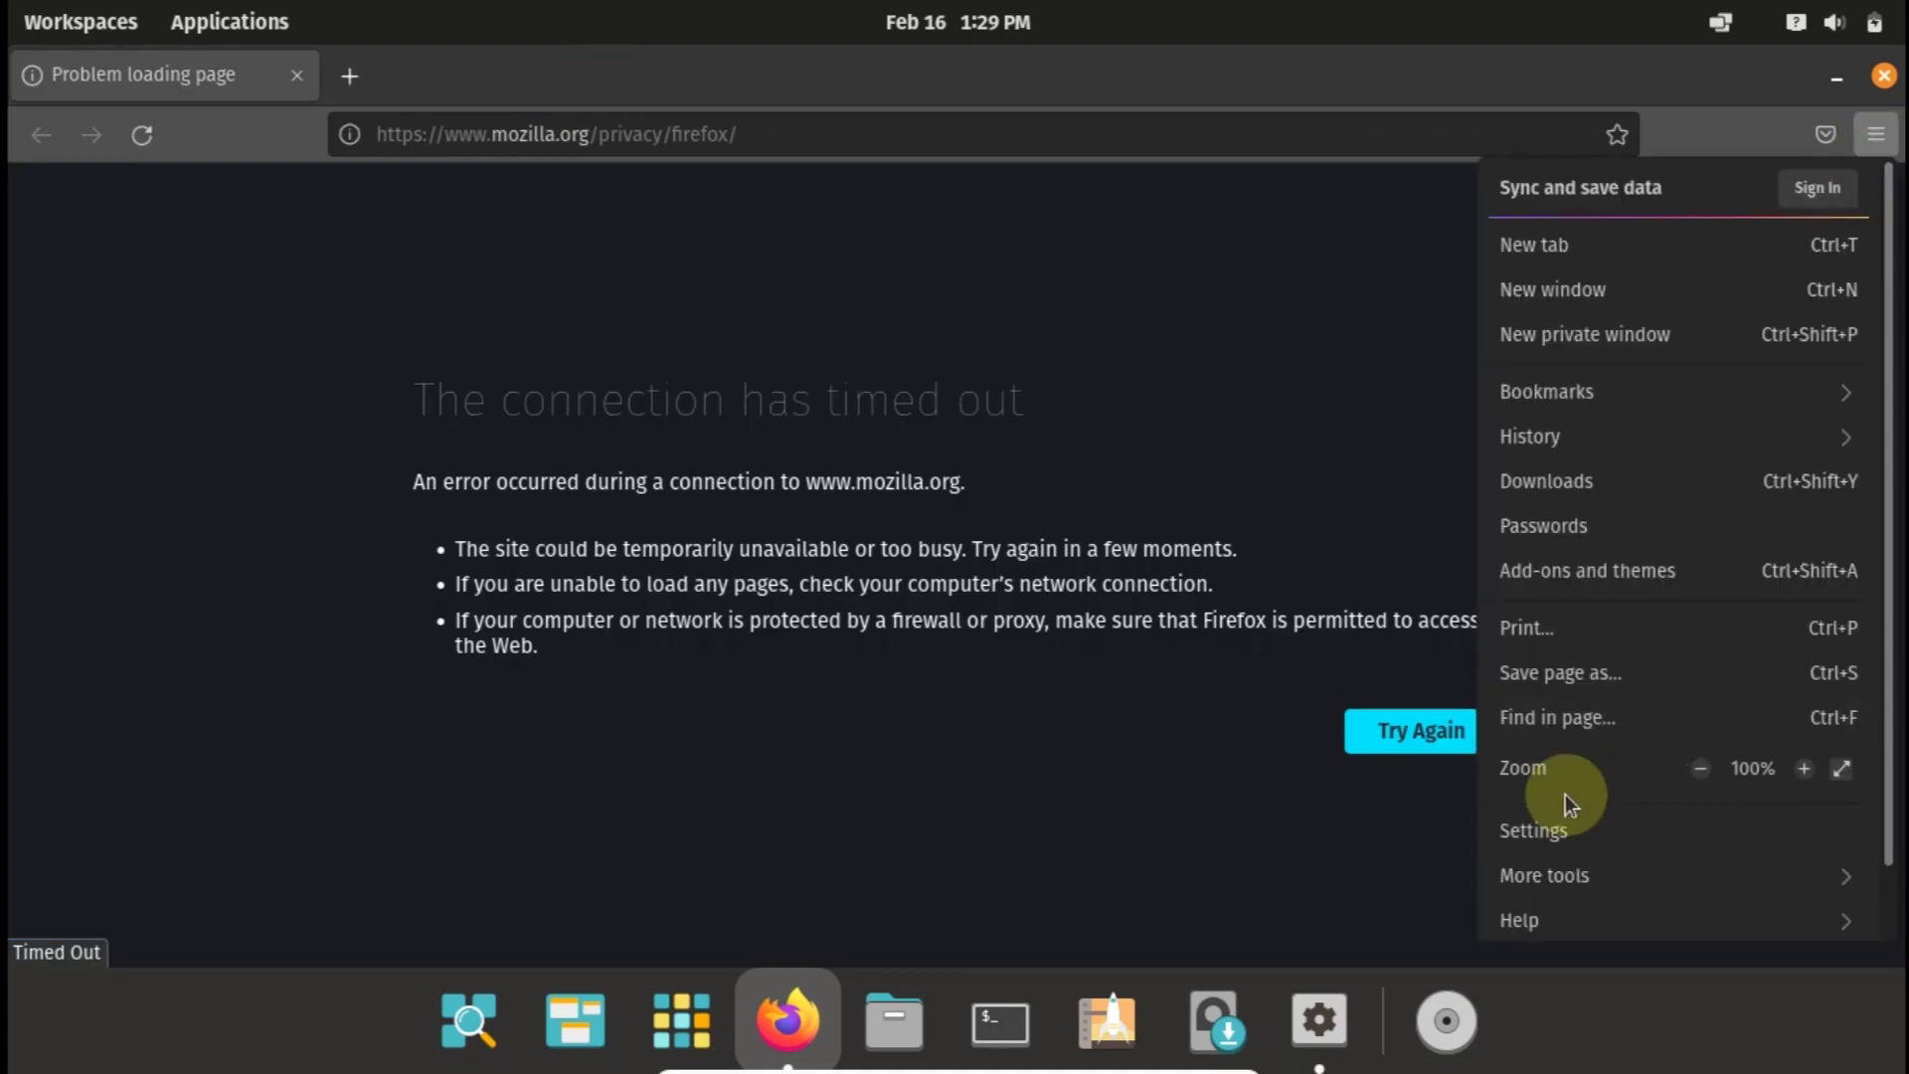
click(1554, 831)
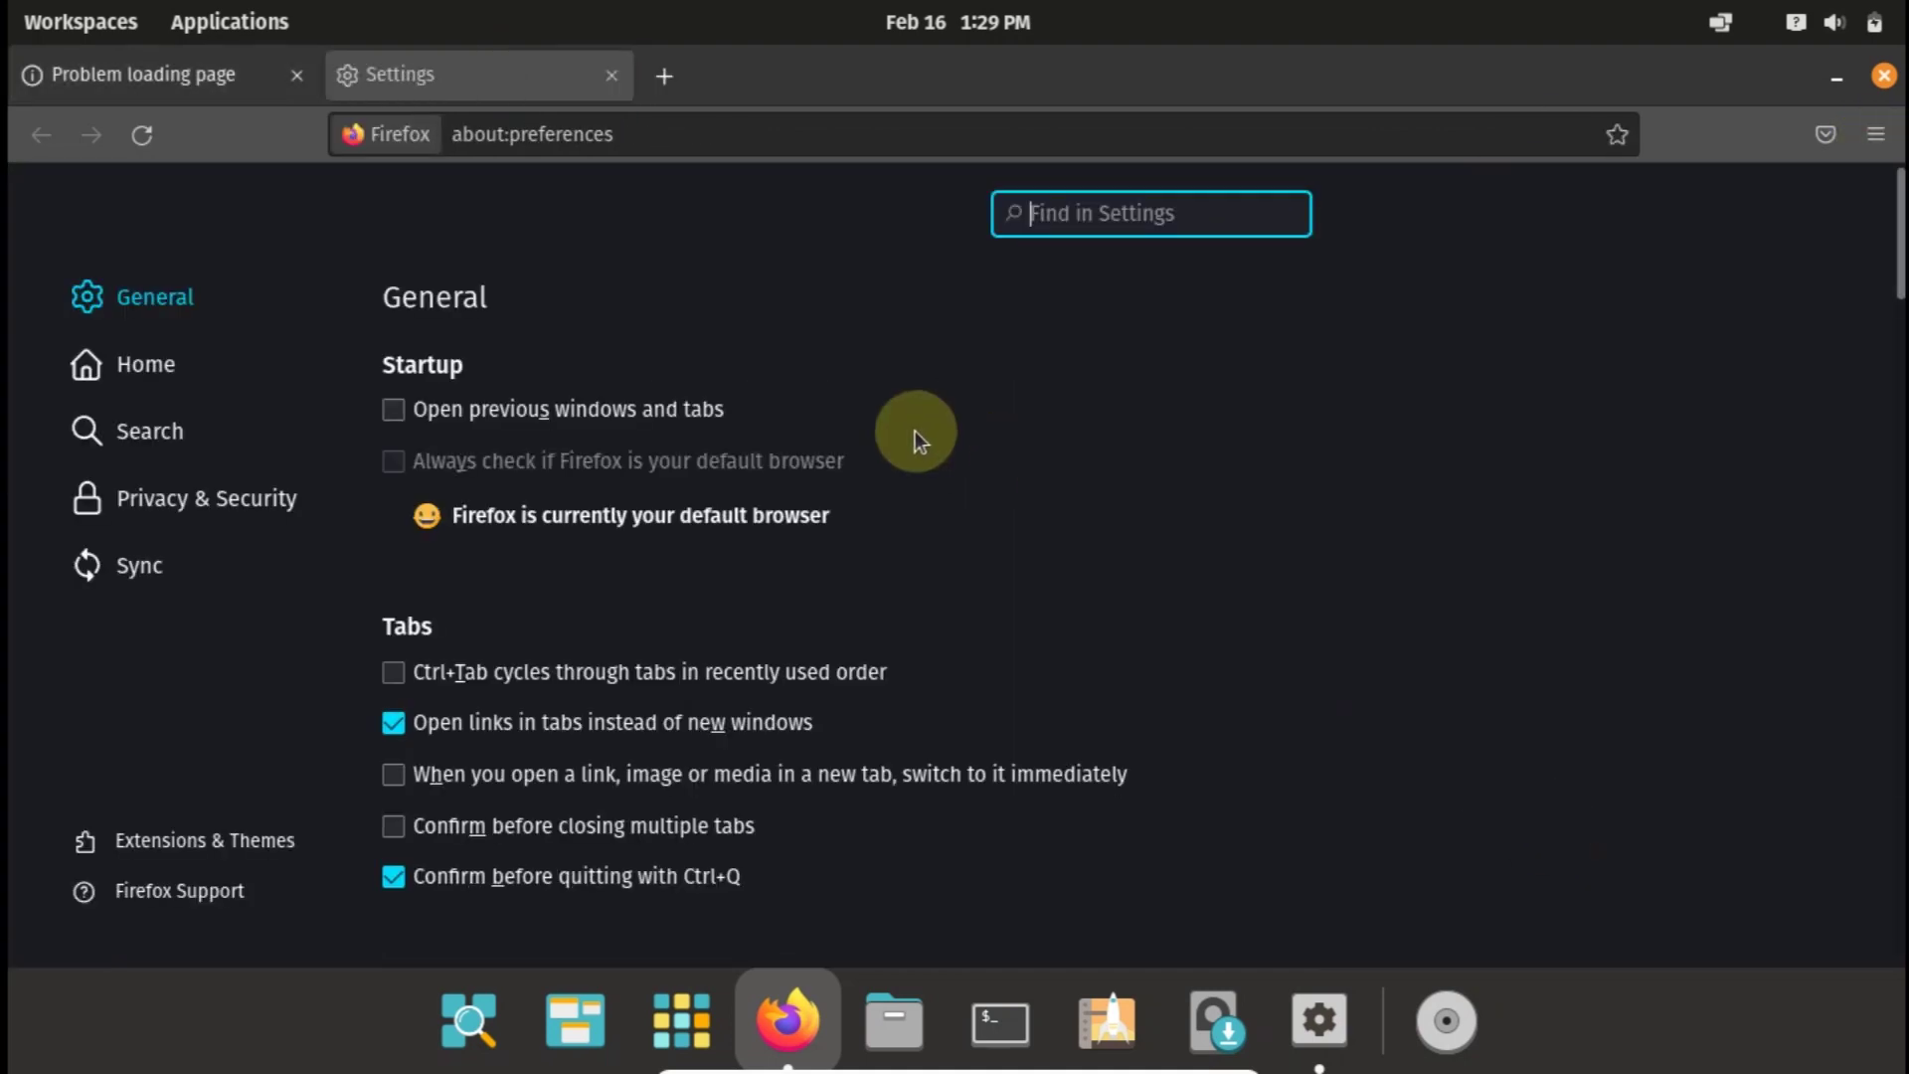
scroll(840, 684, down, 20)
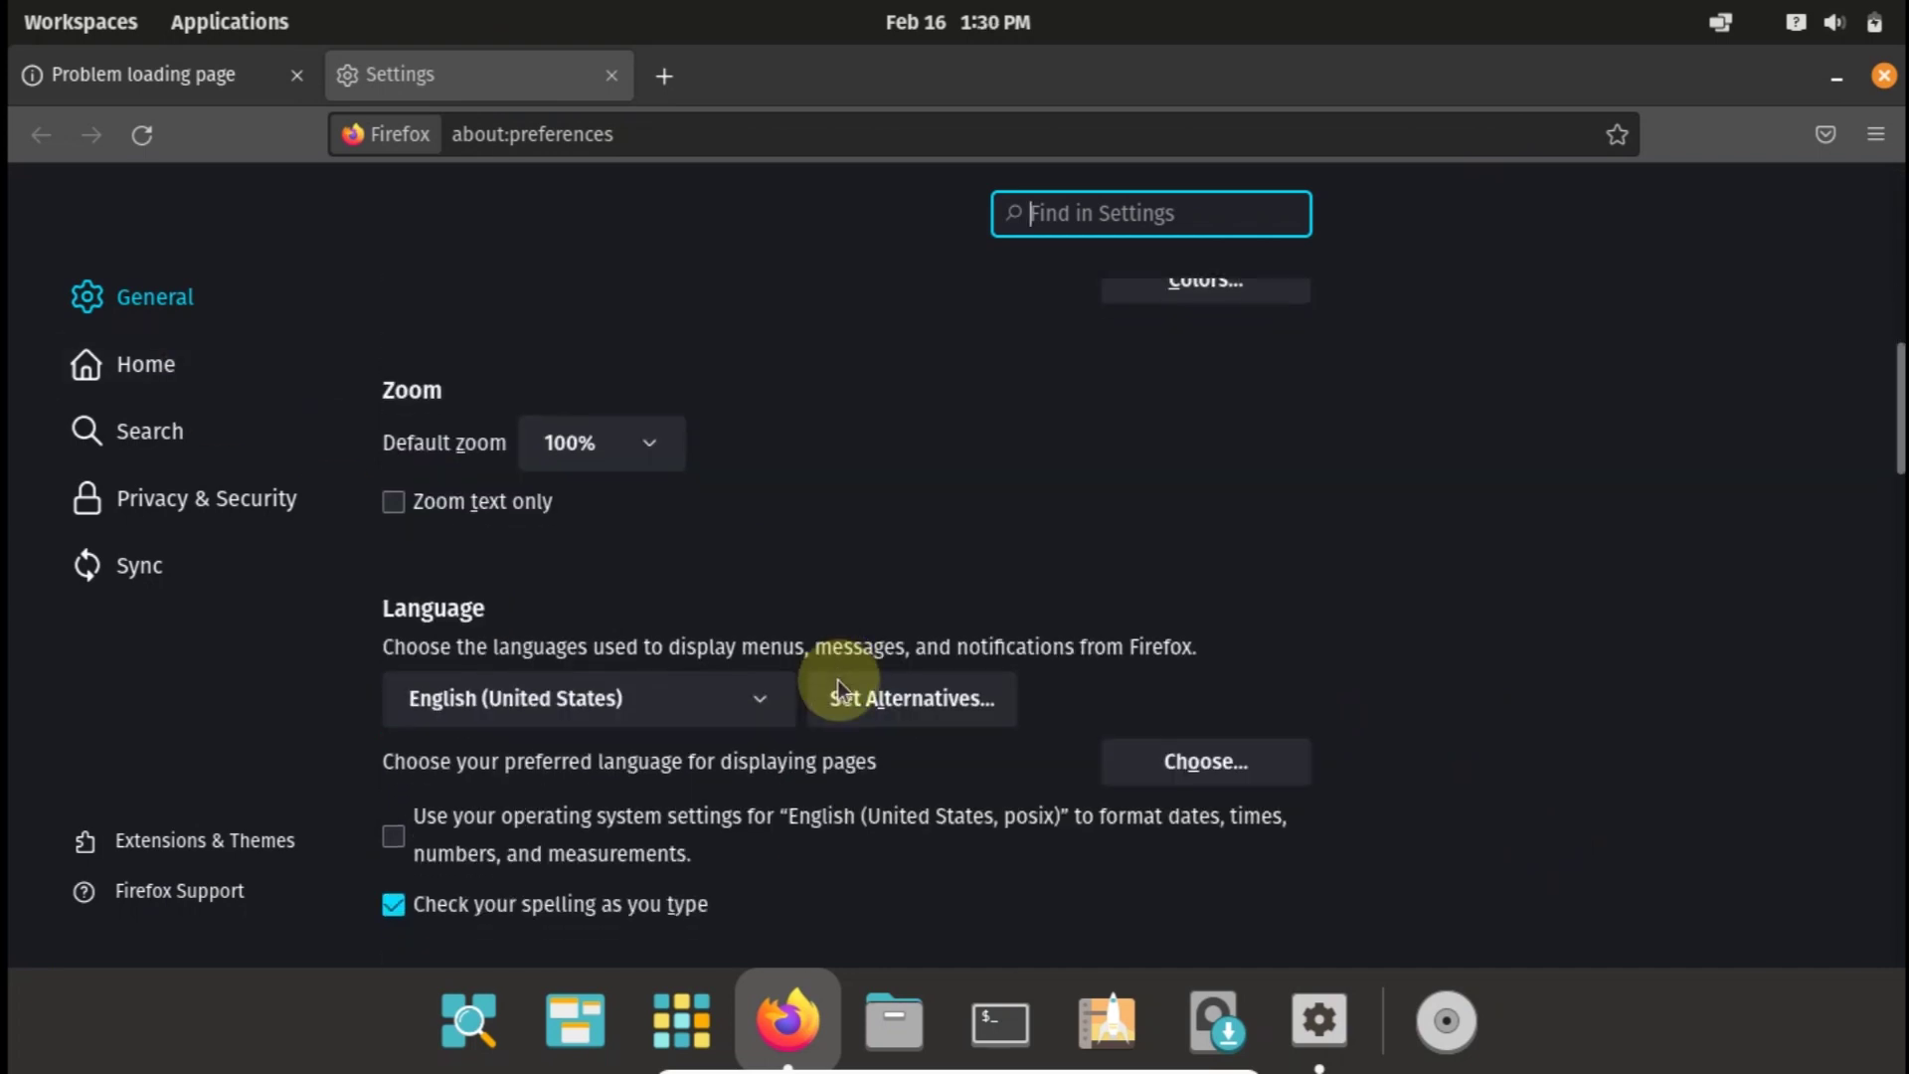
click(1173, 841)
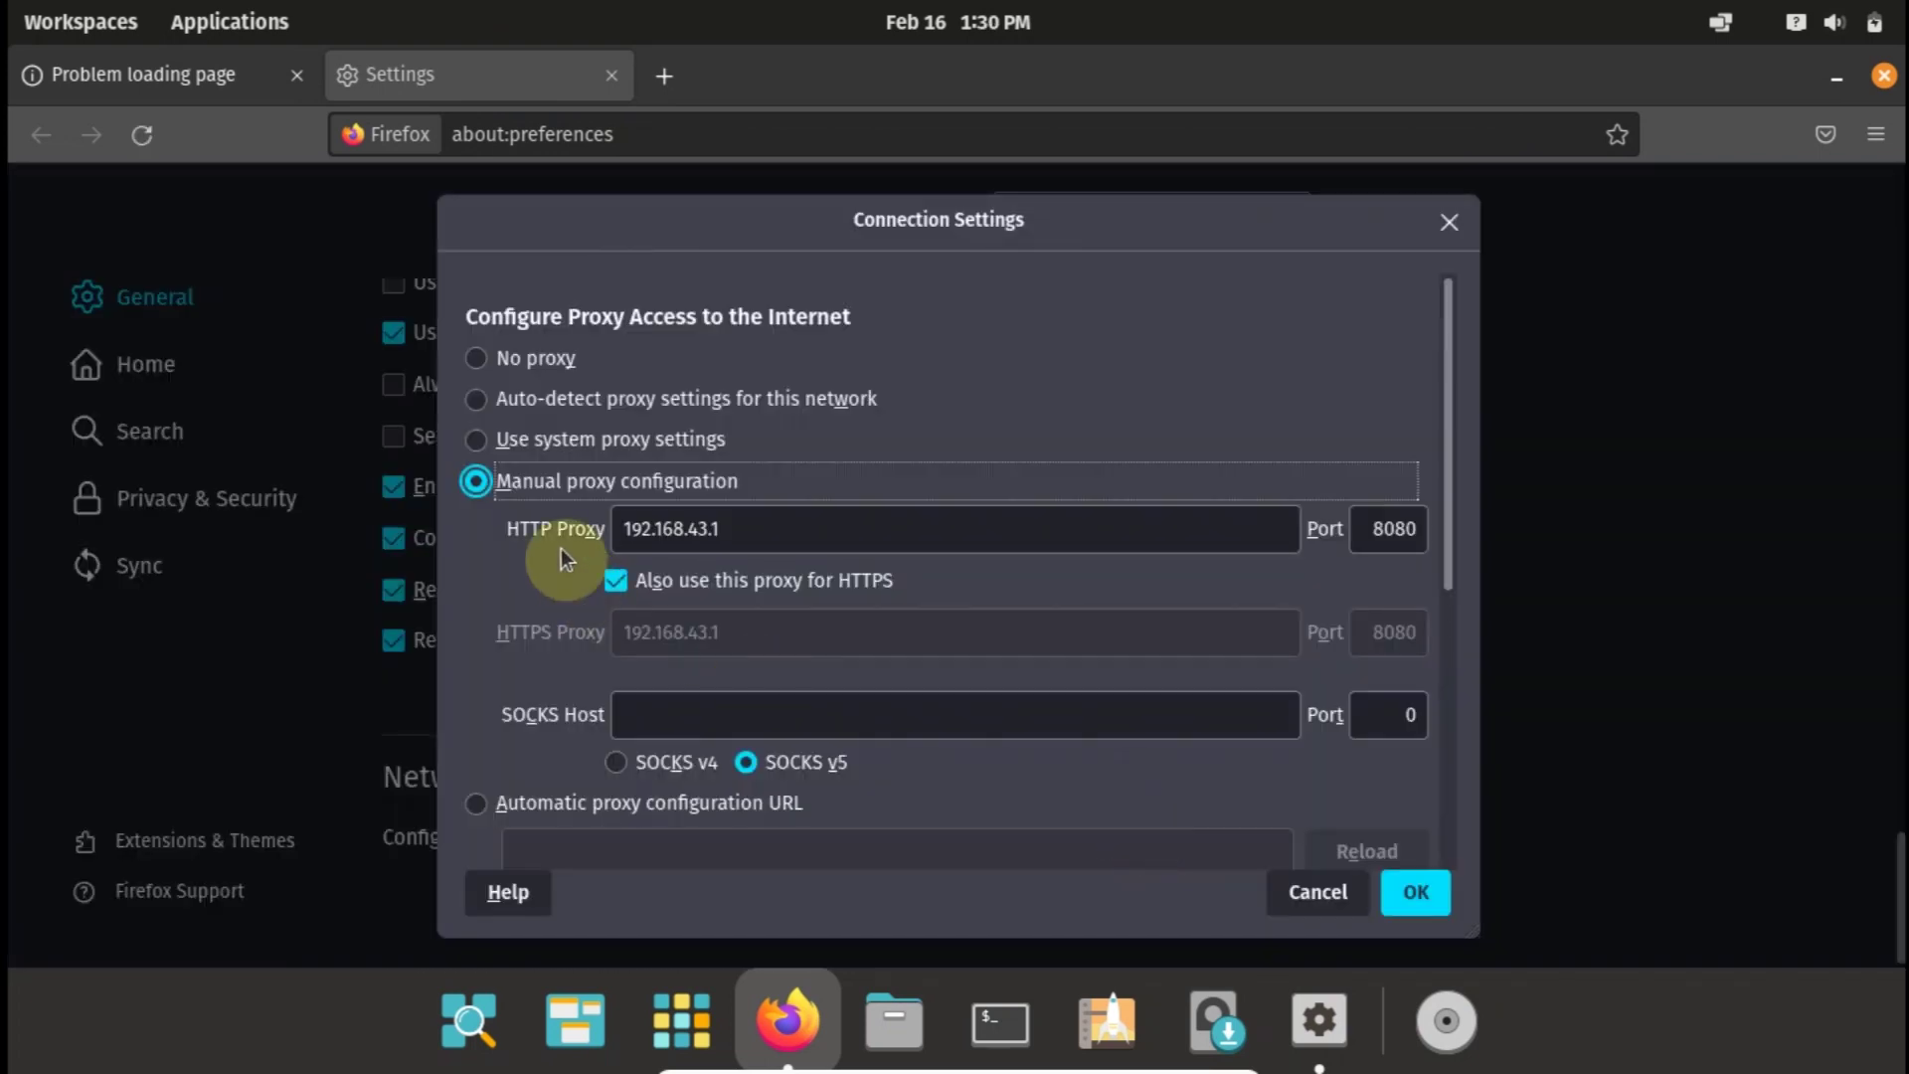
click(477, 359)
click(1416, 891)
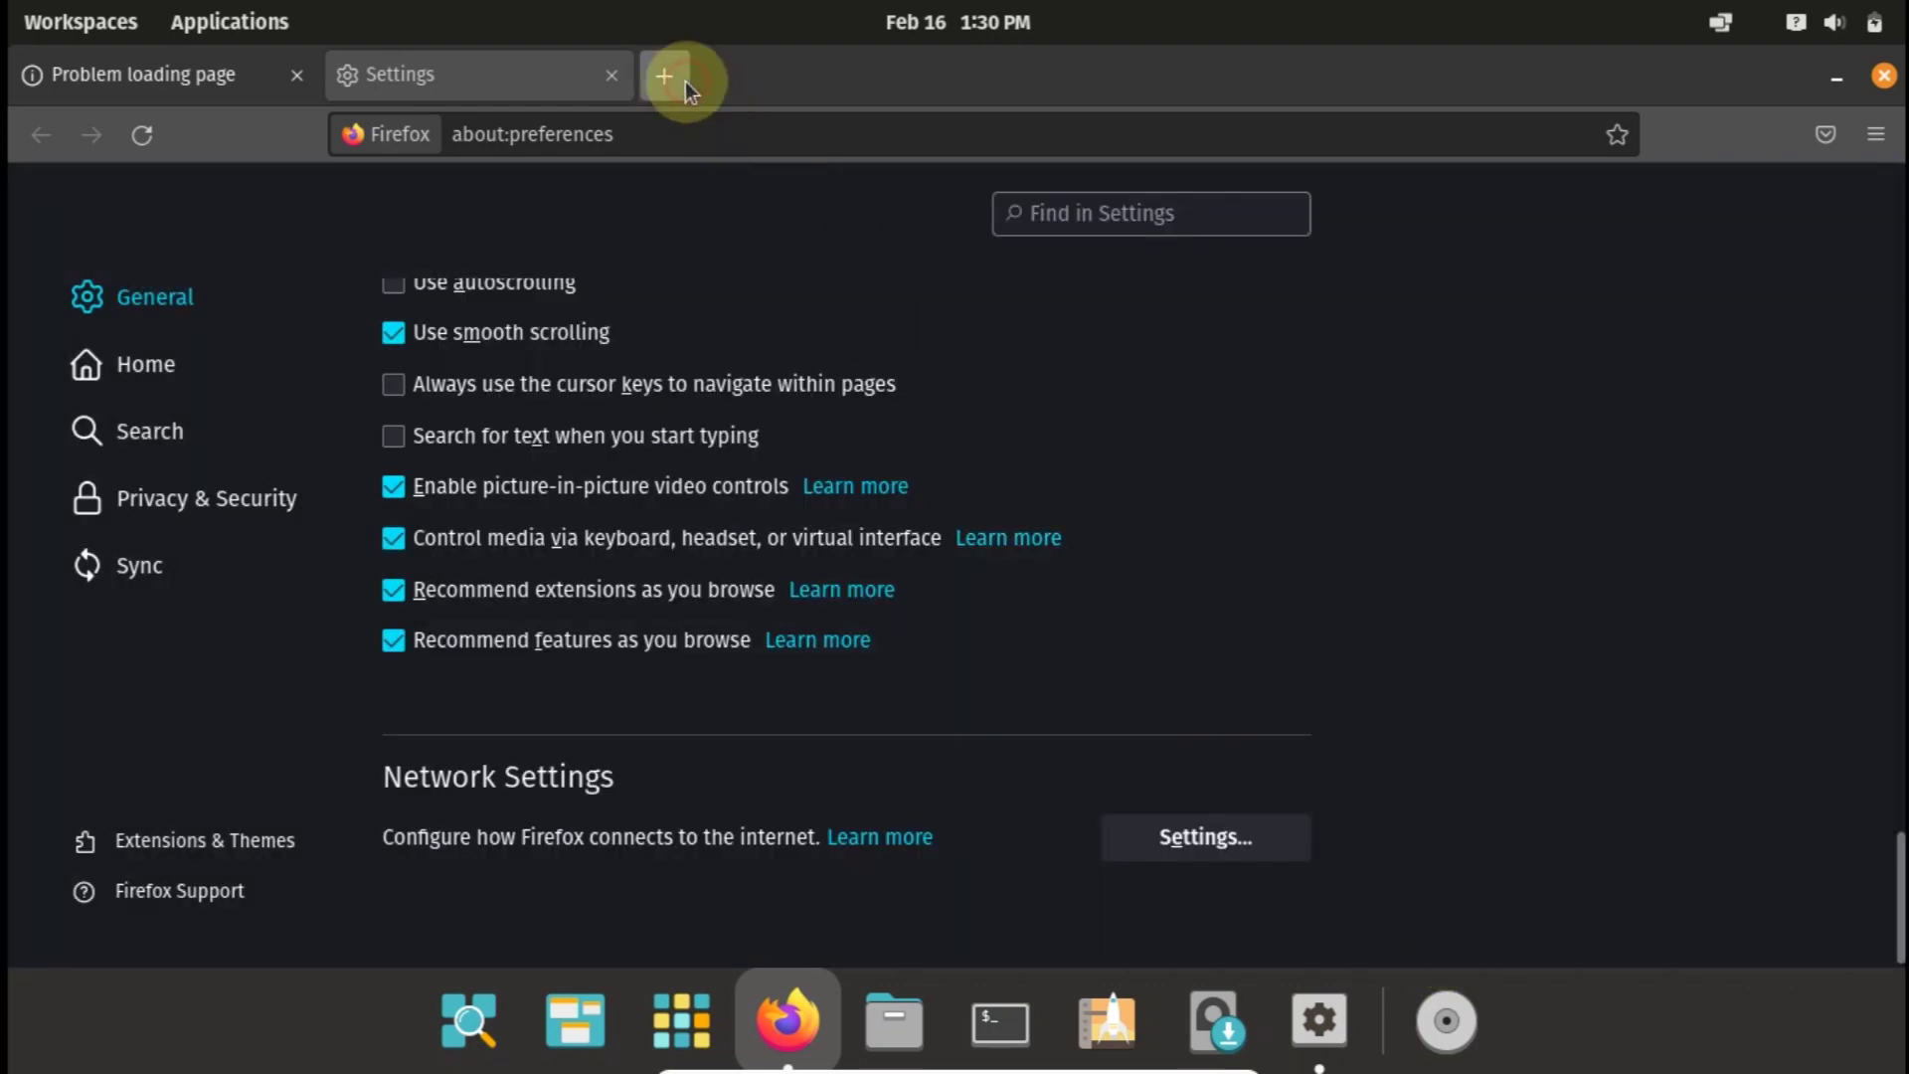
click(684, 82)
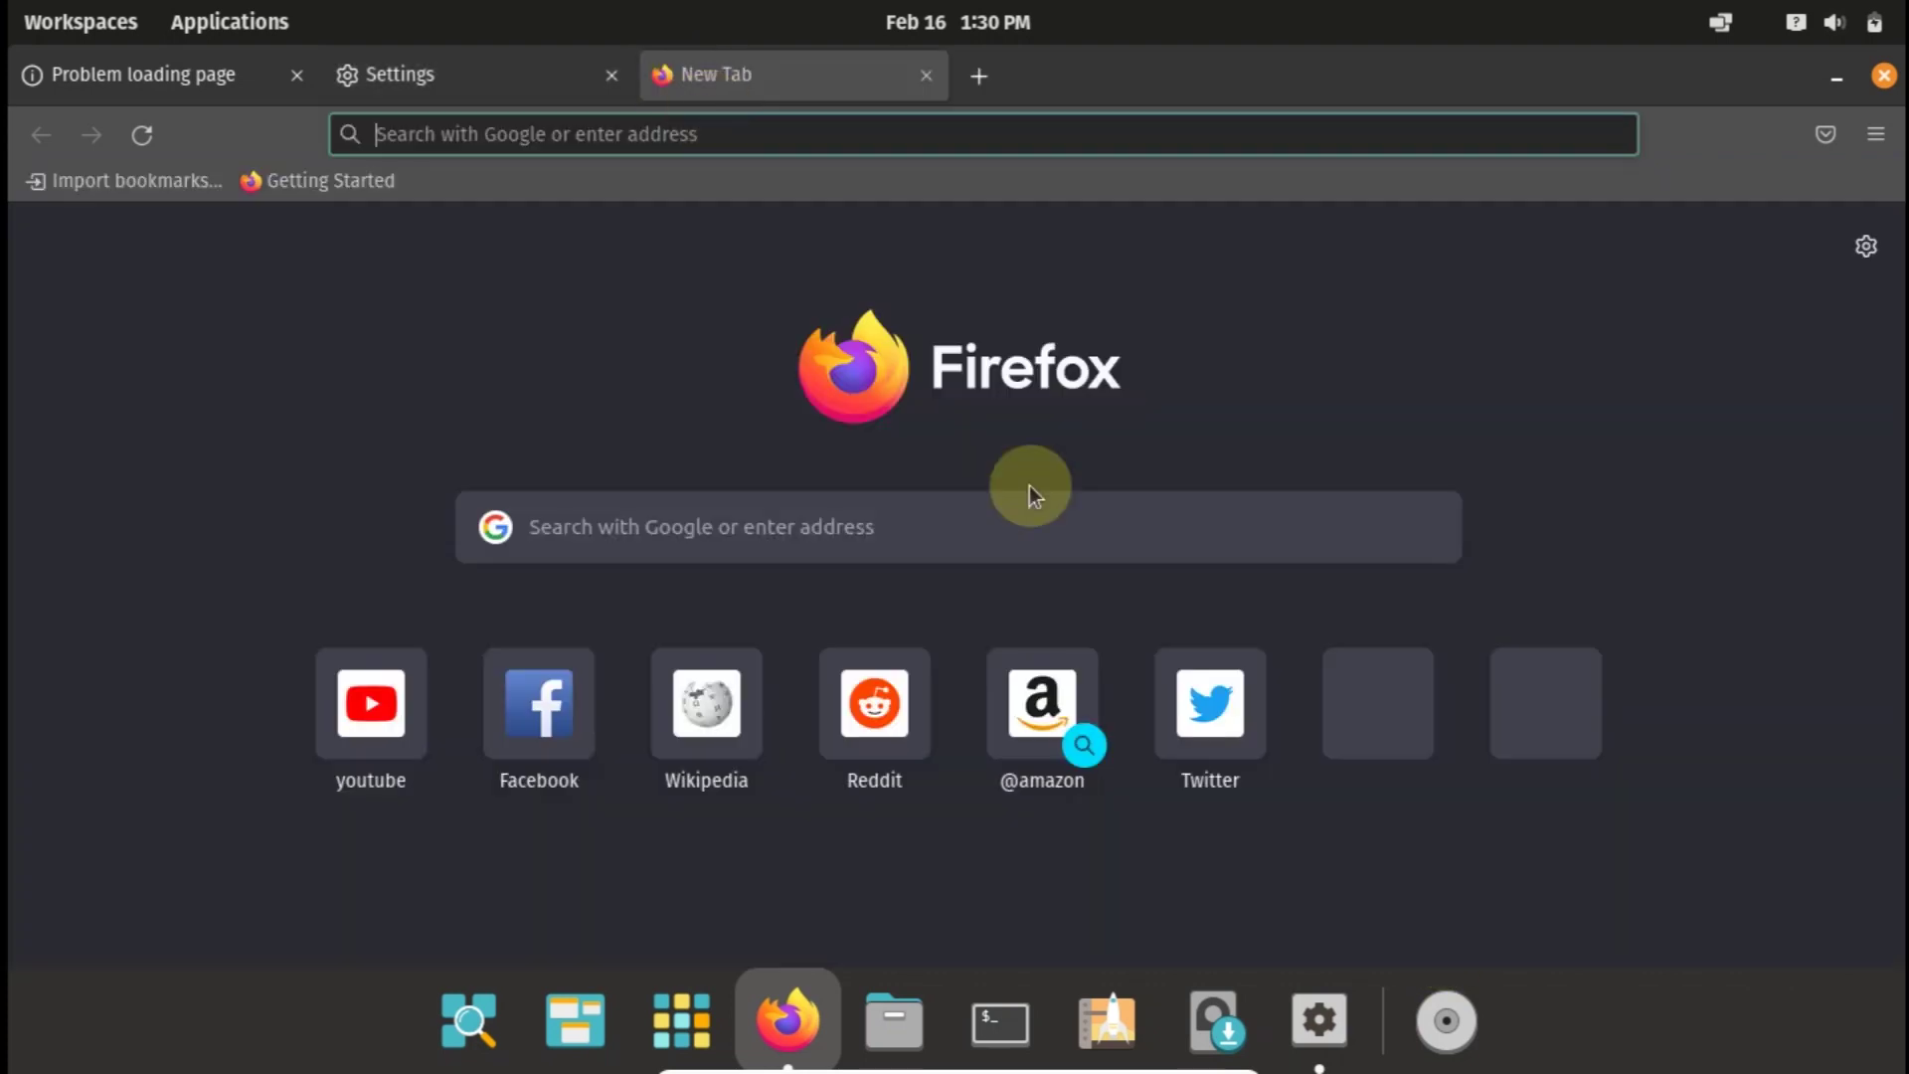
- Test Reddit without a proxy, then re-enable the manual proxy and load Reddit again
click(888, 702)
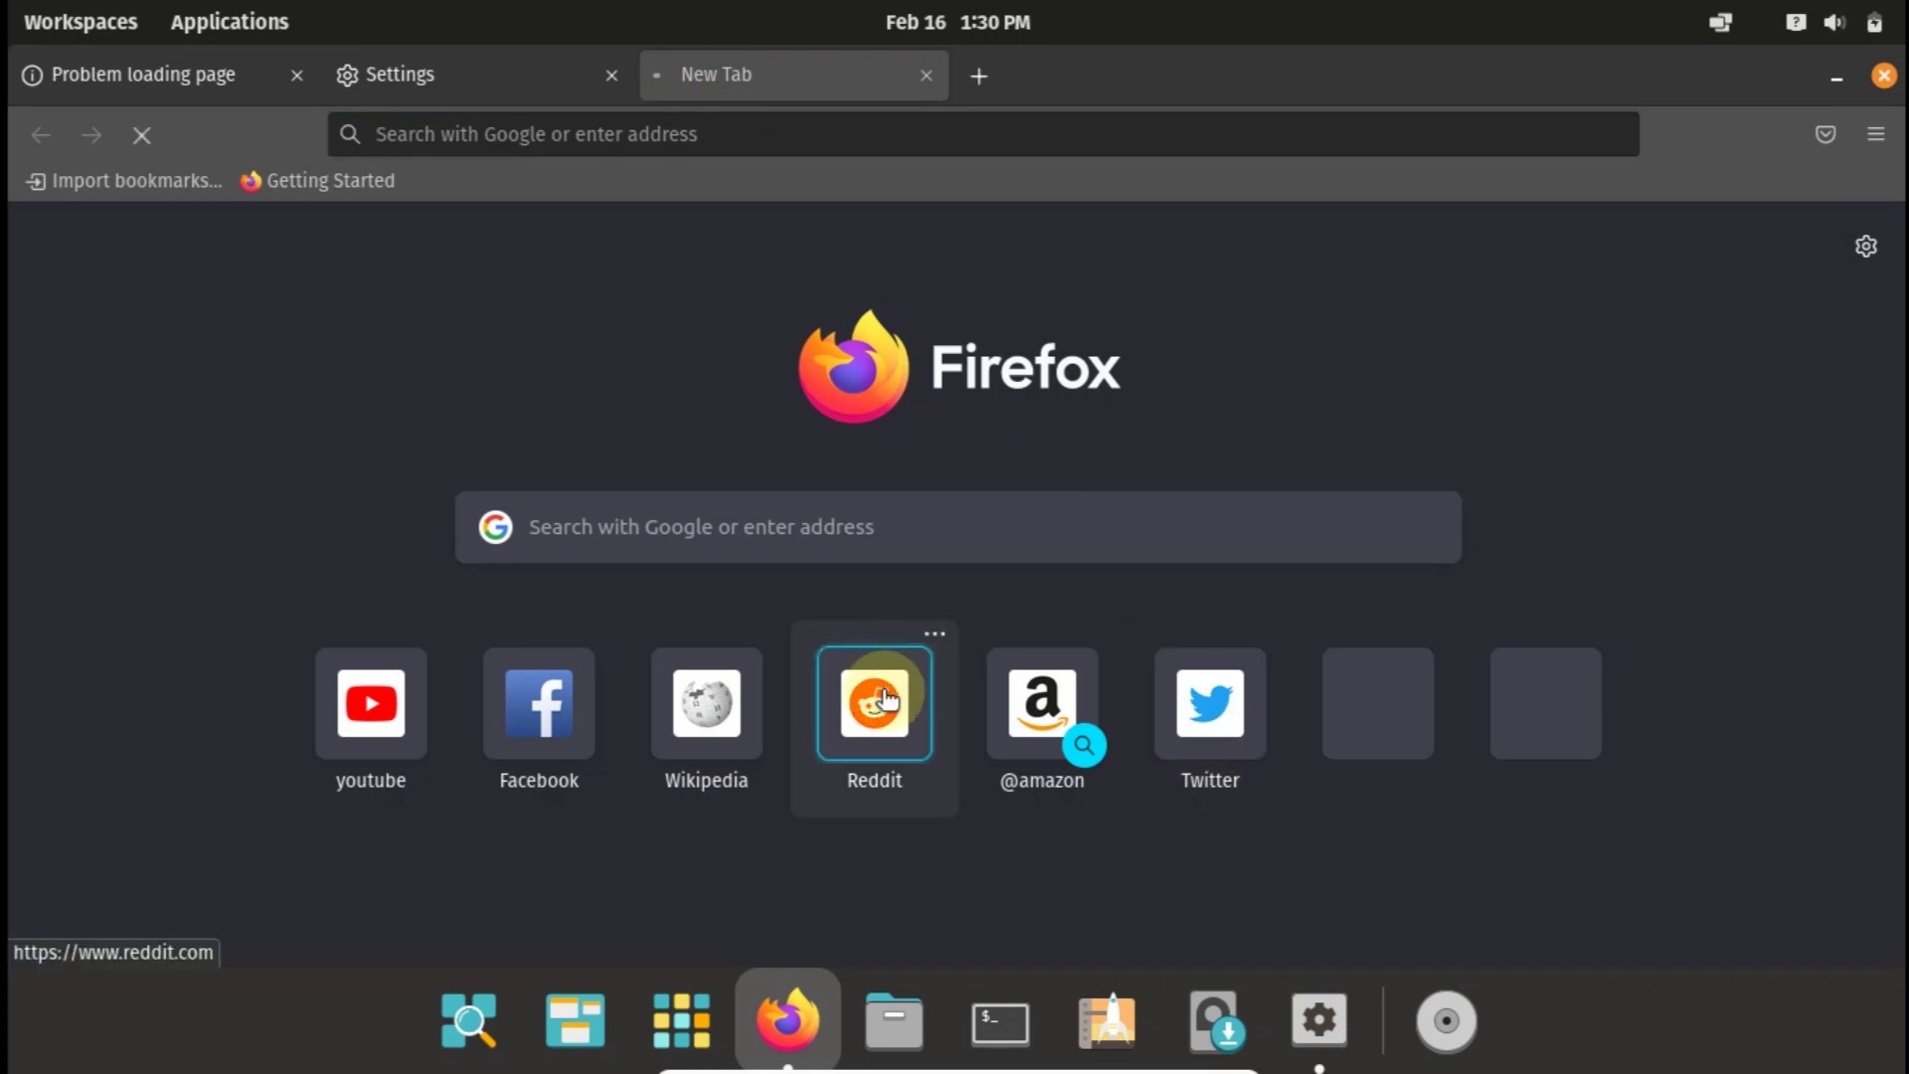
click(401, 80)
click(1222, 834)
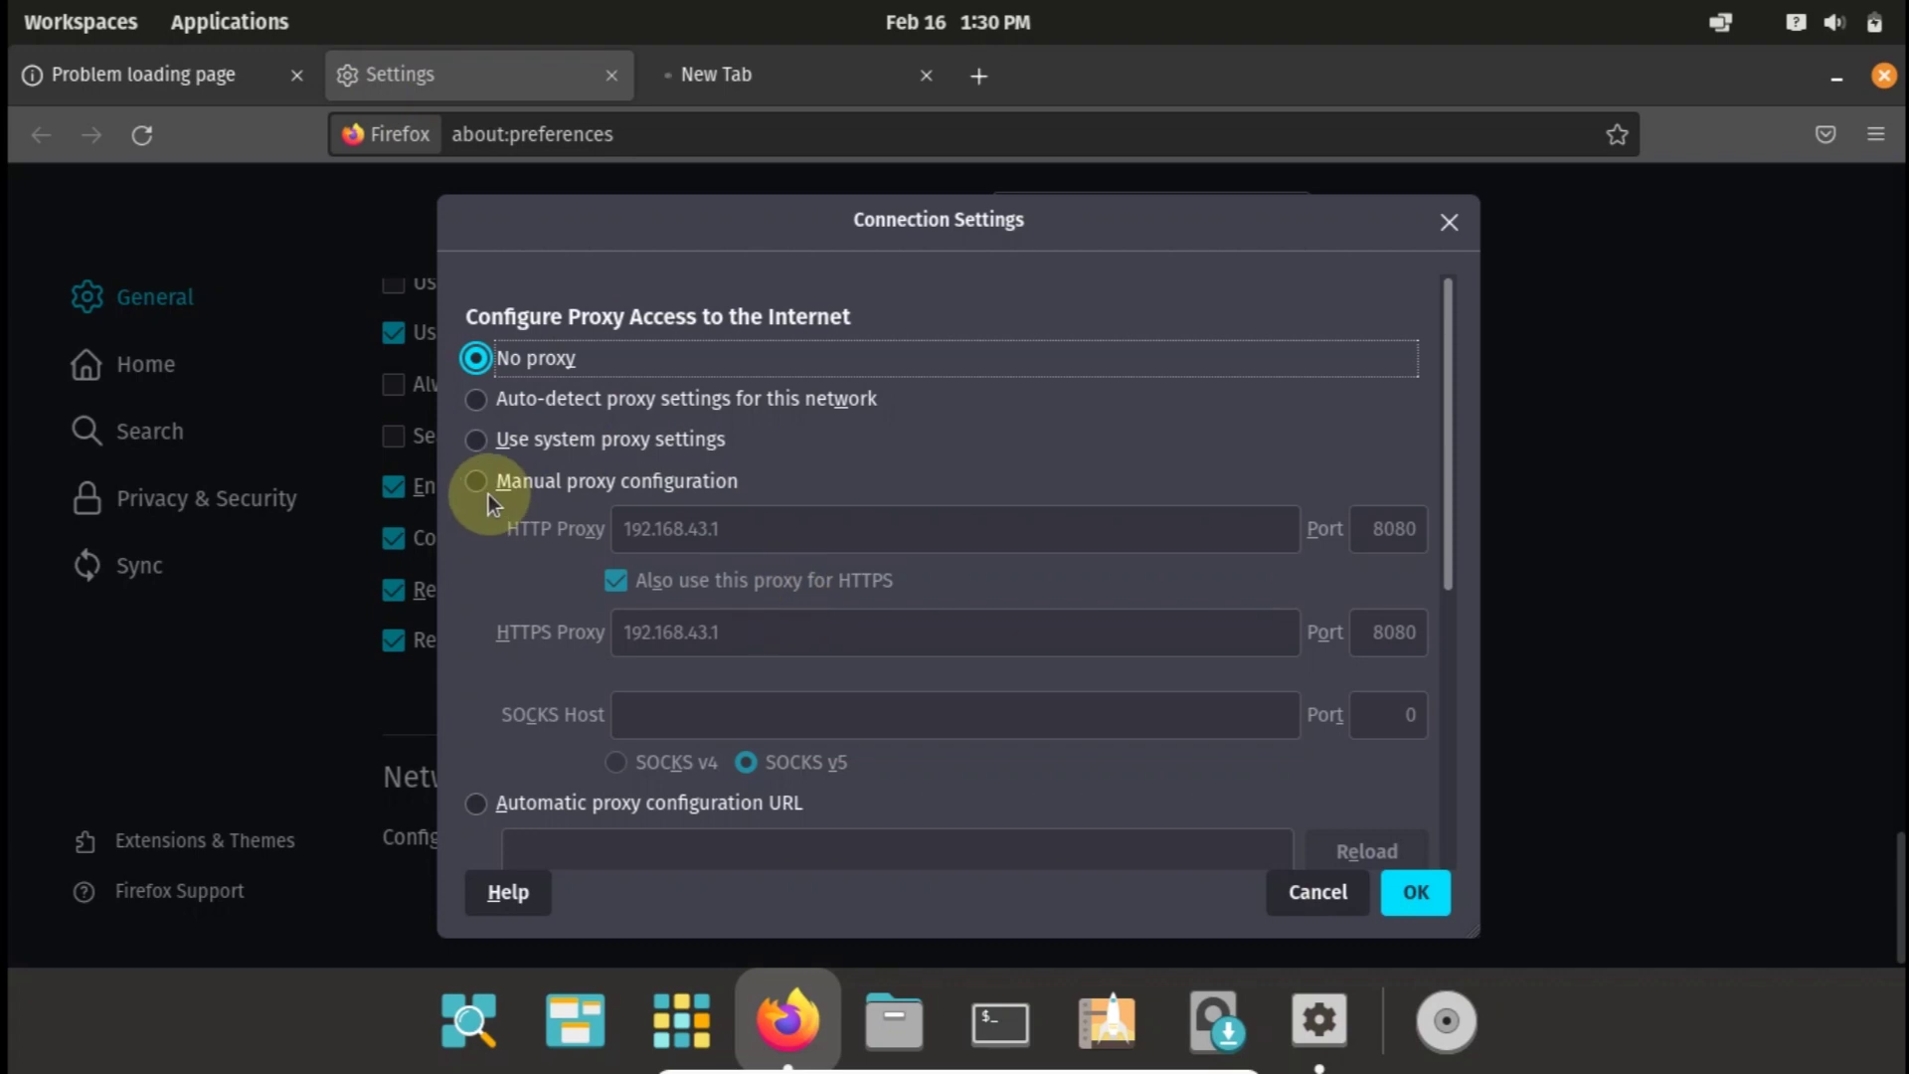
click(486, 491)
click(1417, 893)
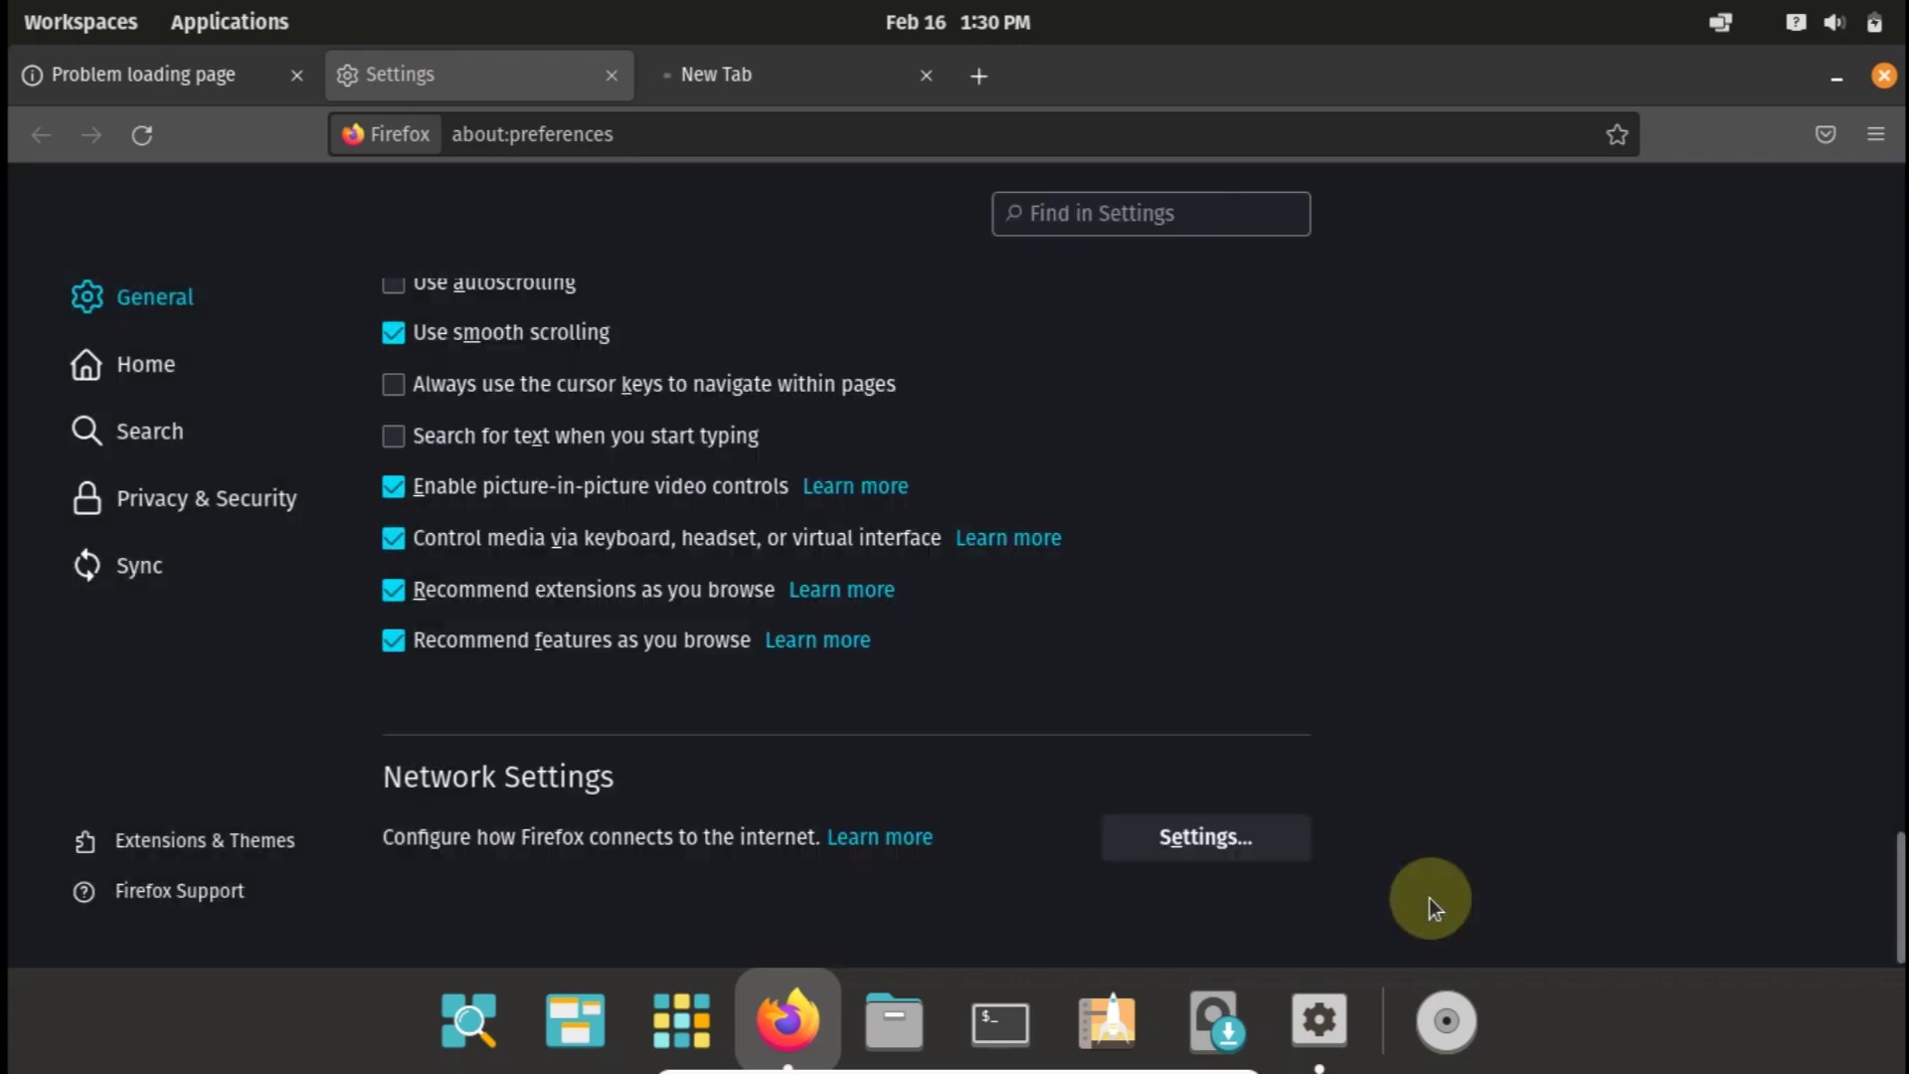
click(701, 75)
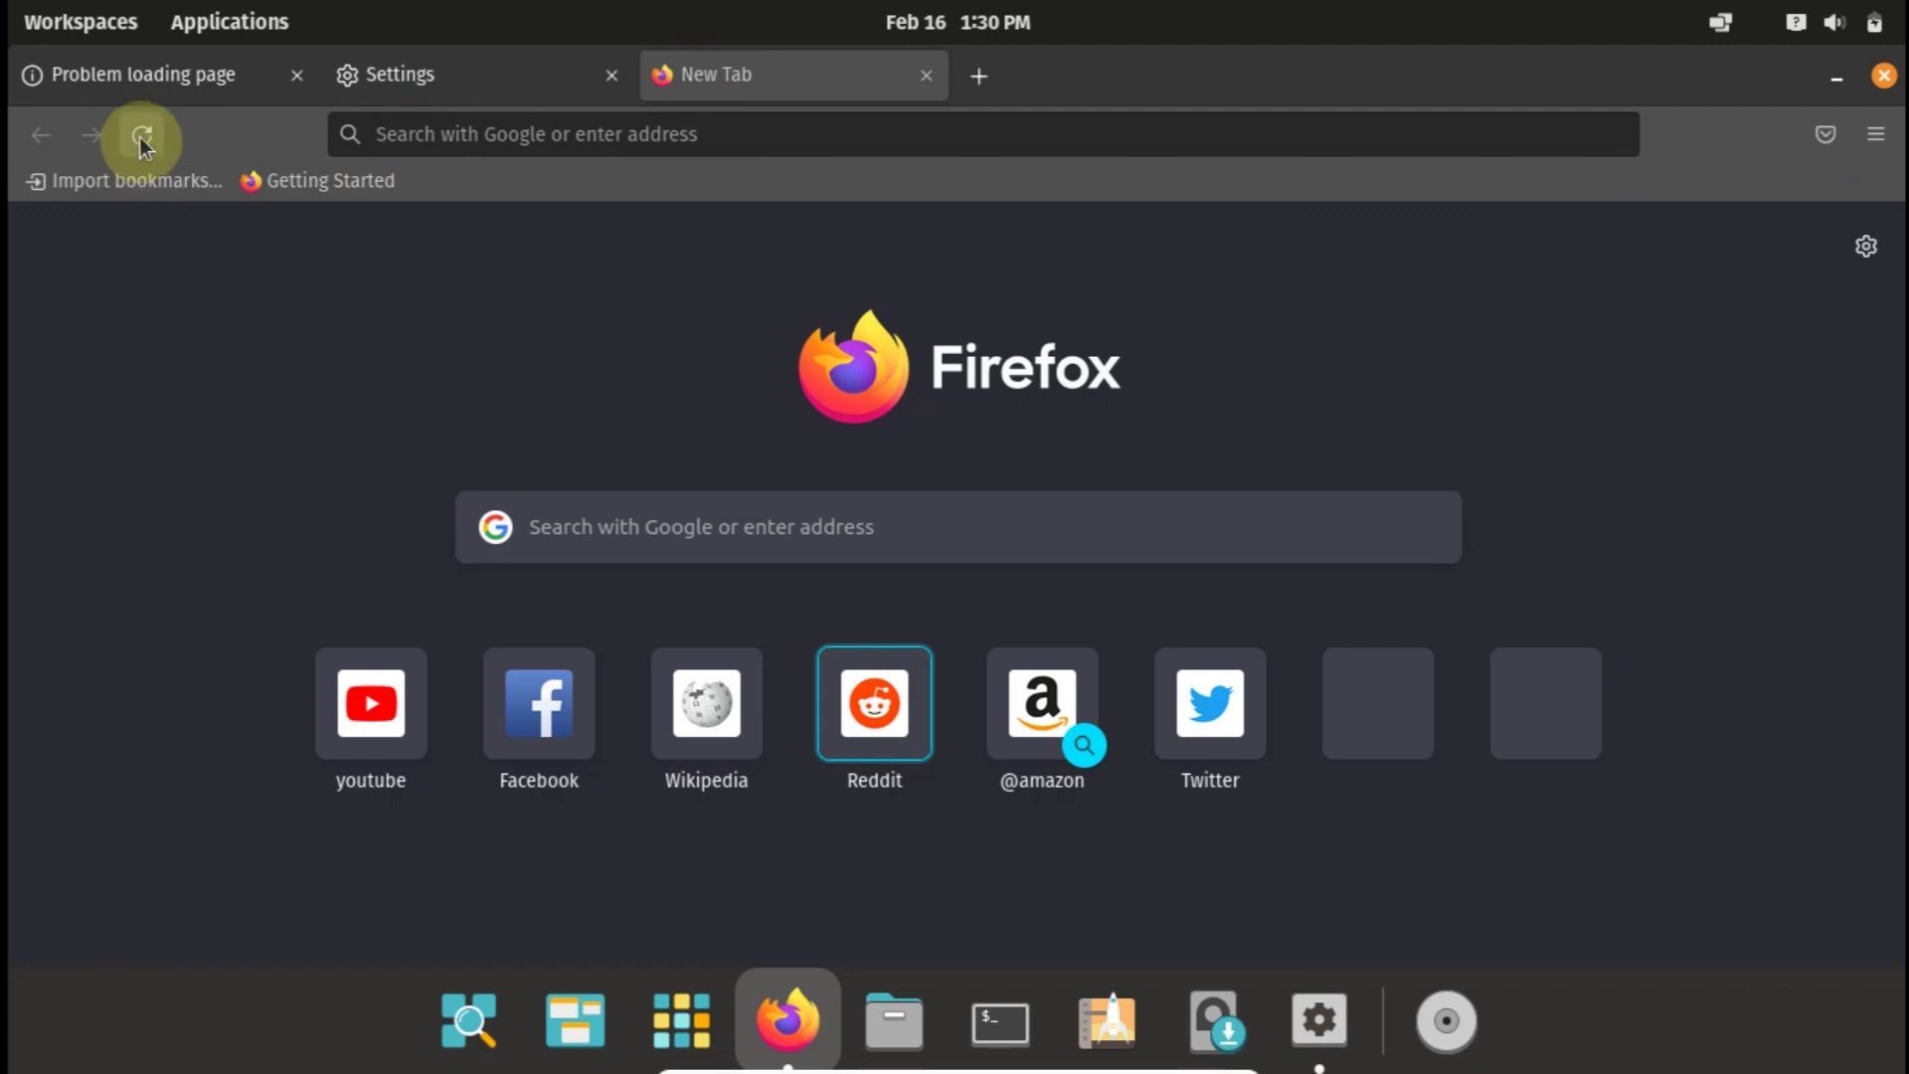
click(883, 708)
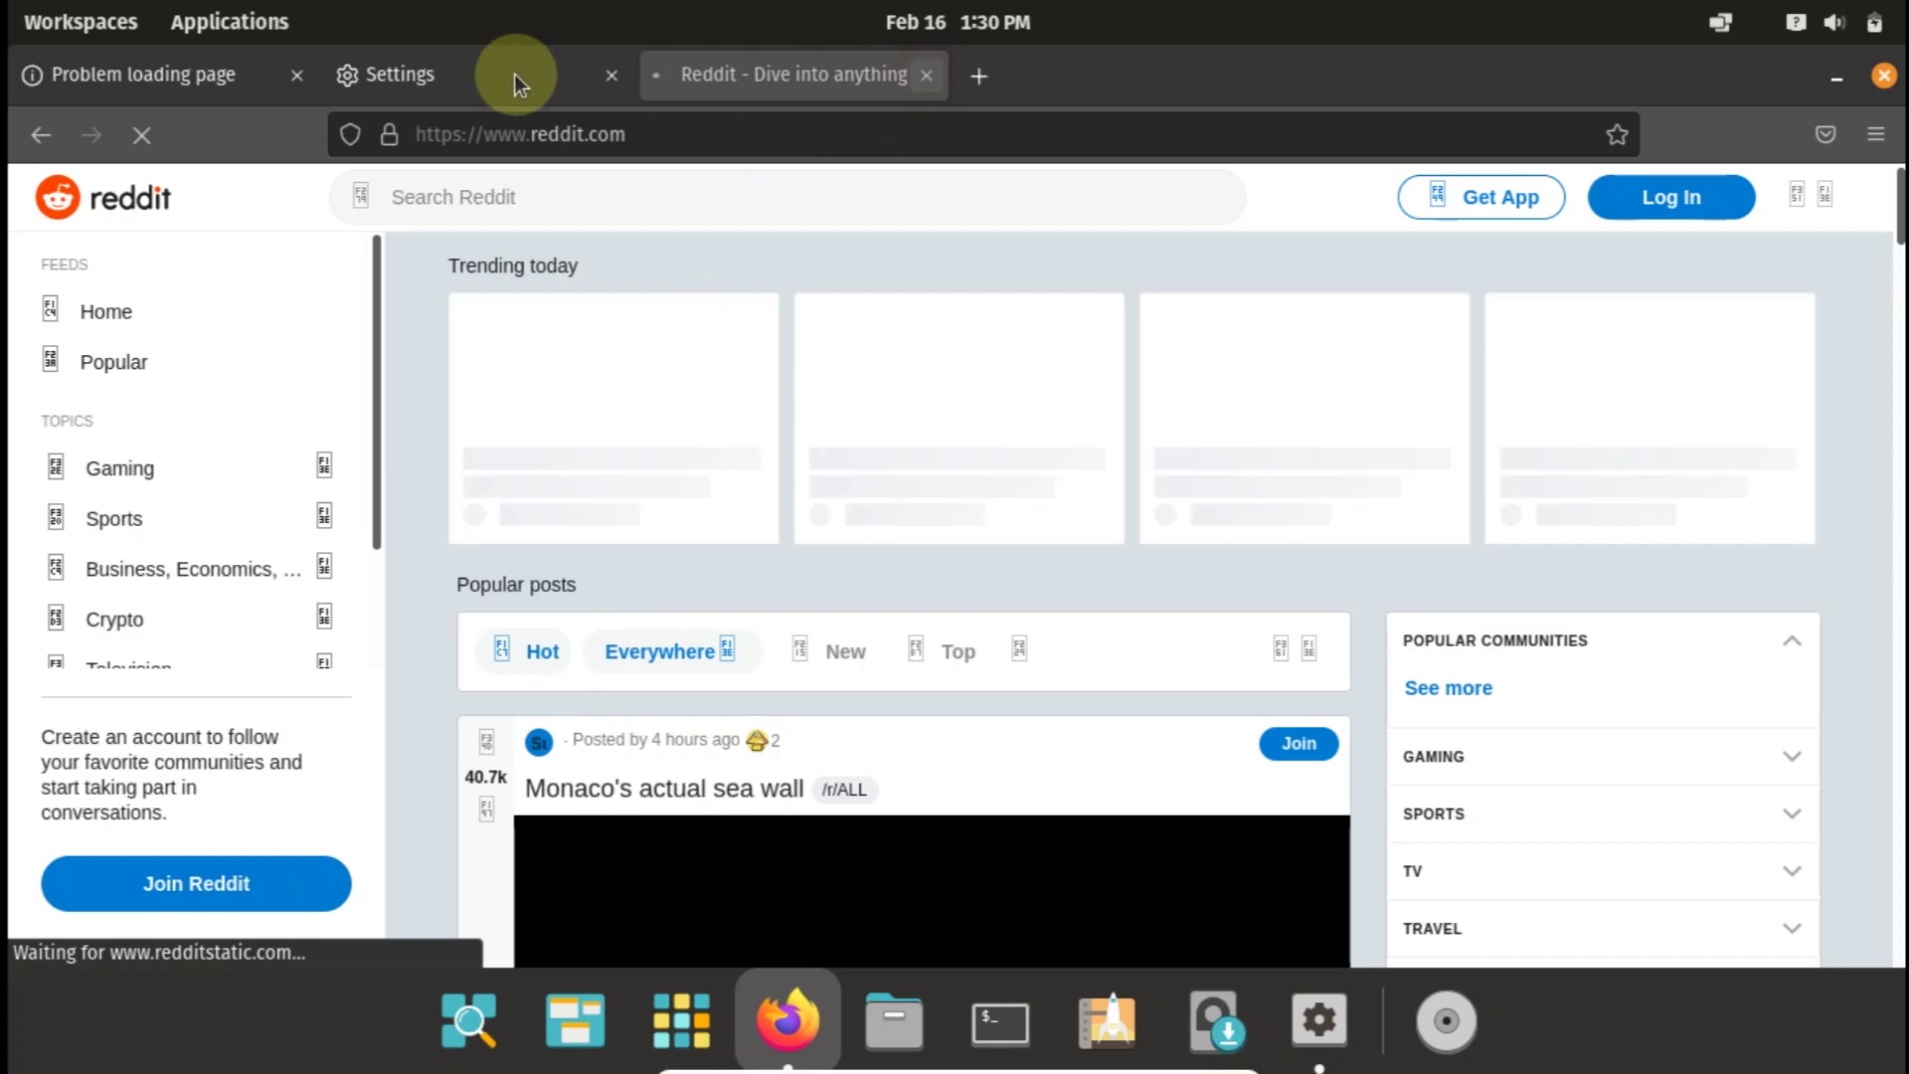
- Close the Reddit tab and set Firefox to Use system proxy settings
key(ctrl+w)
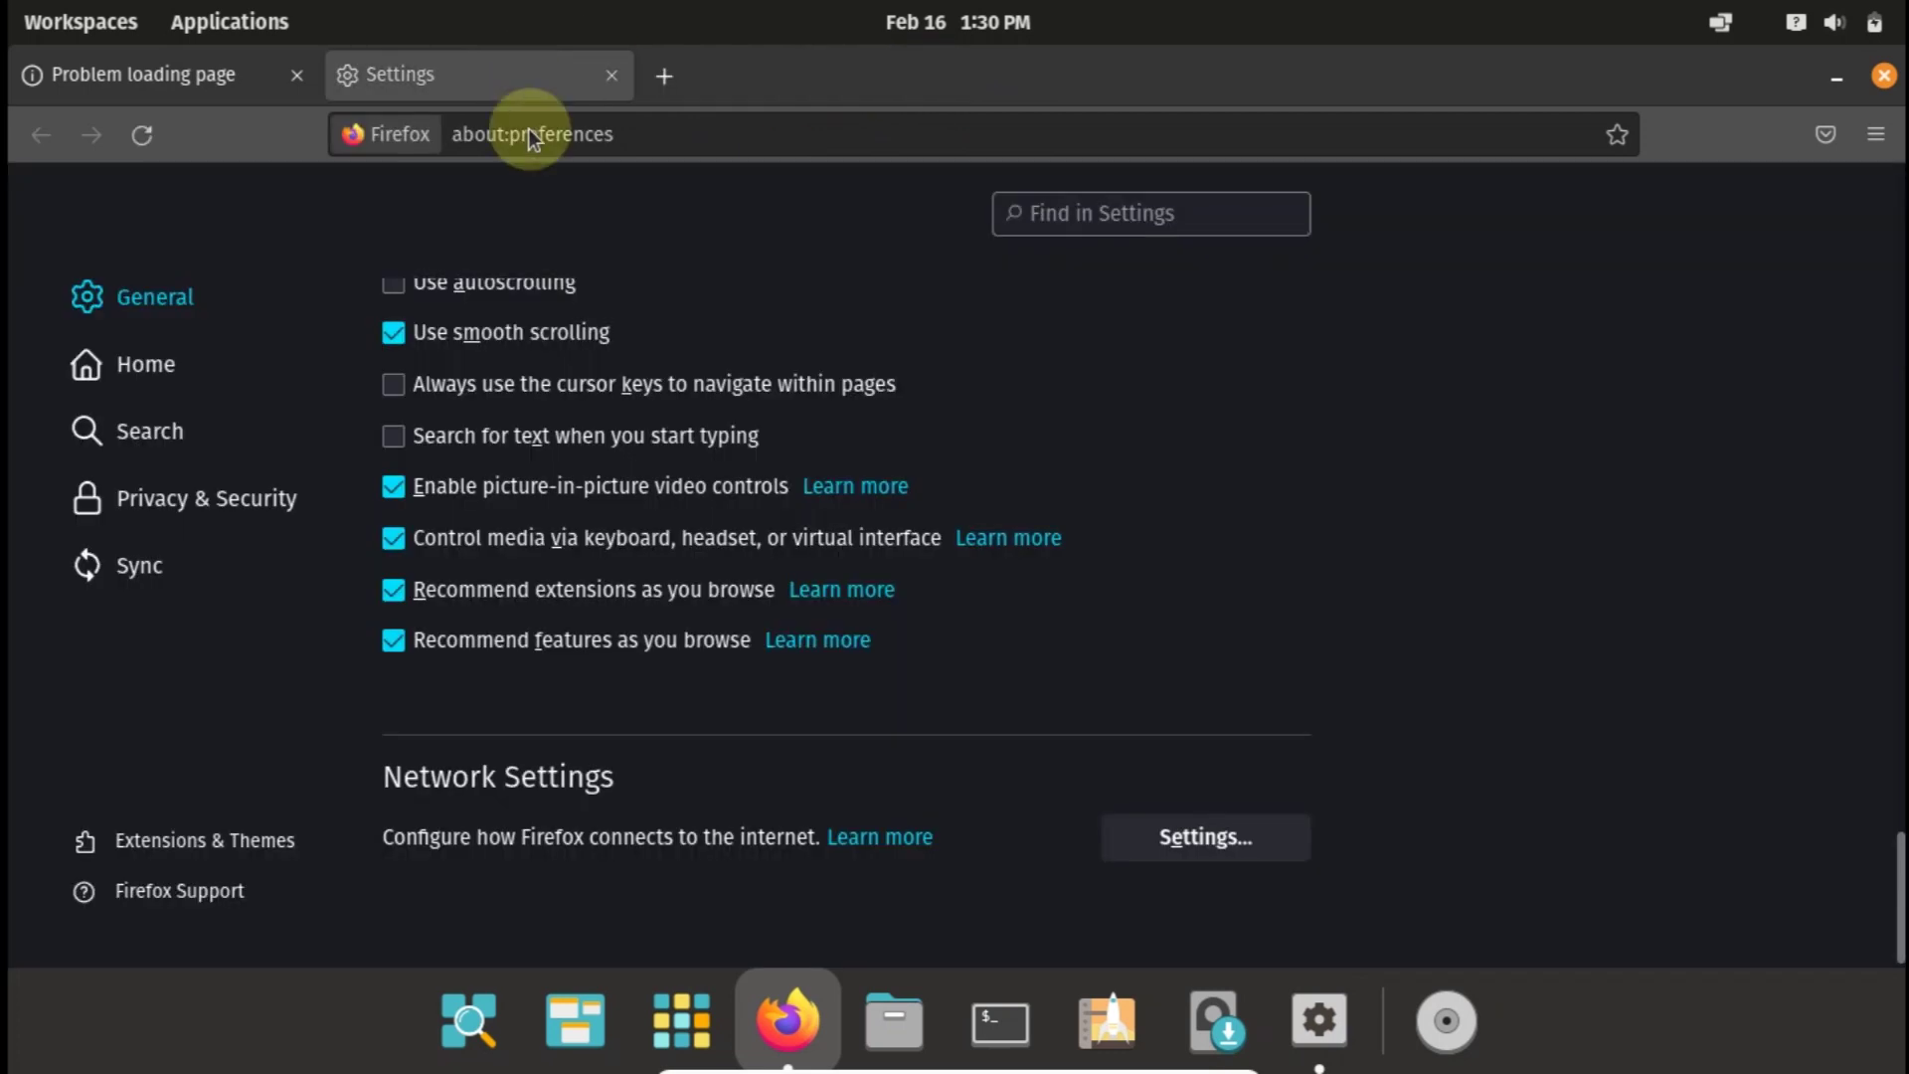
click(1216, 834)
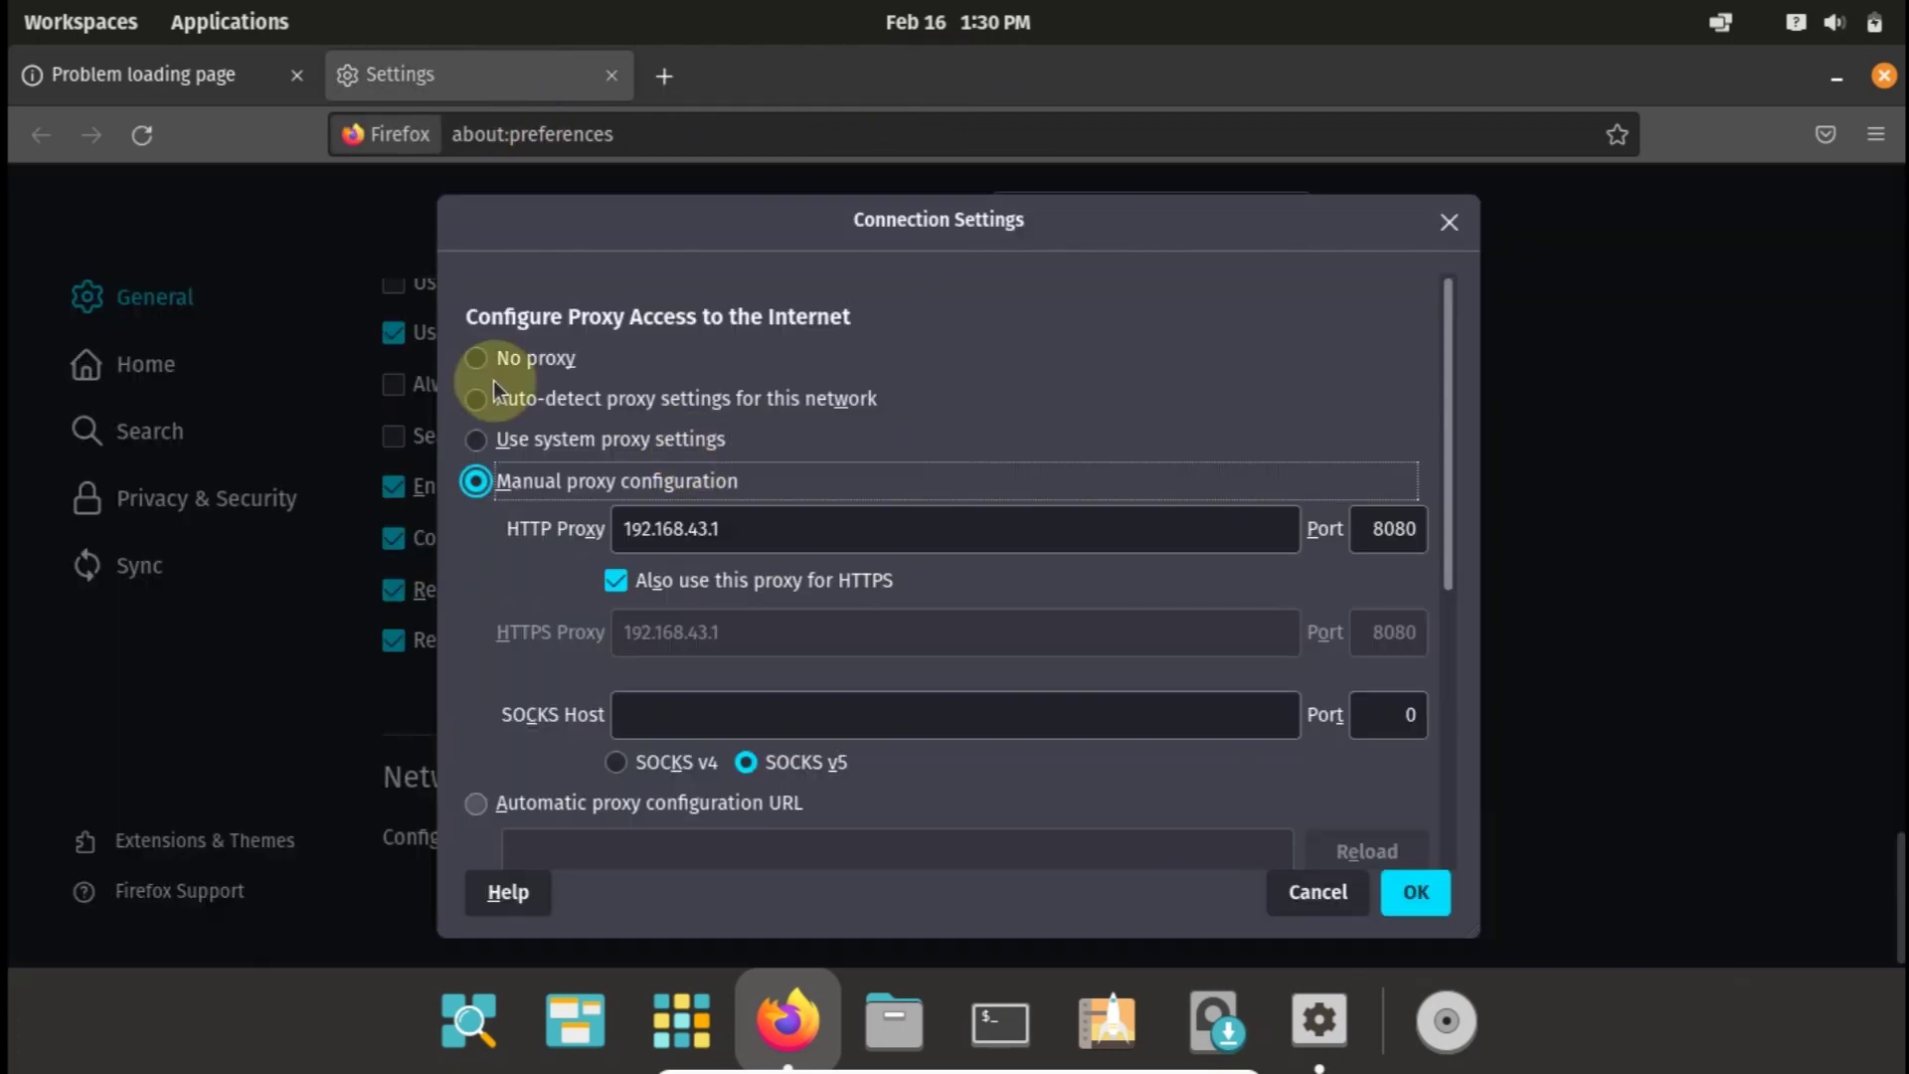
click(478, 359)
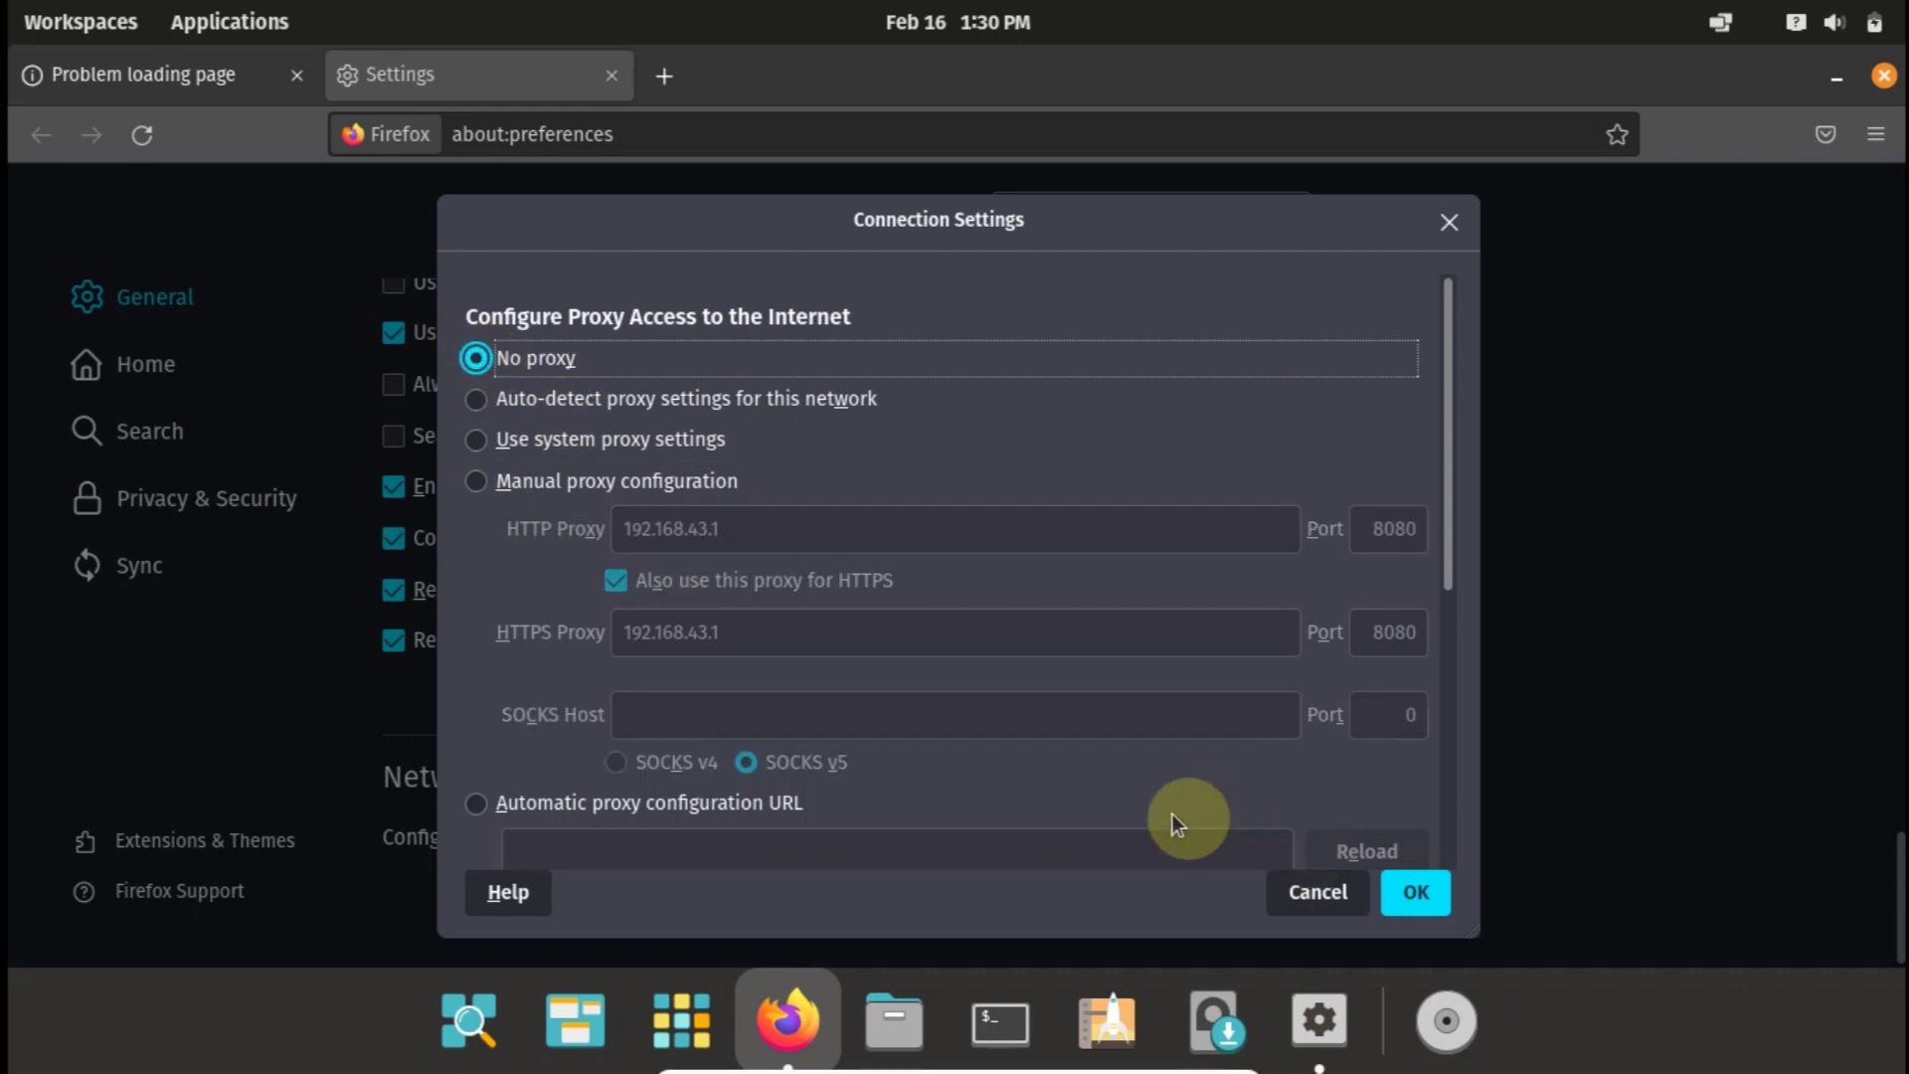
click(484, 441)
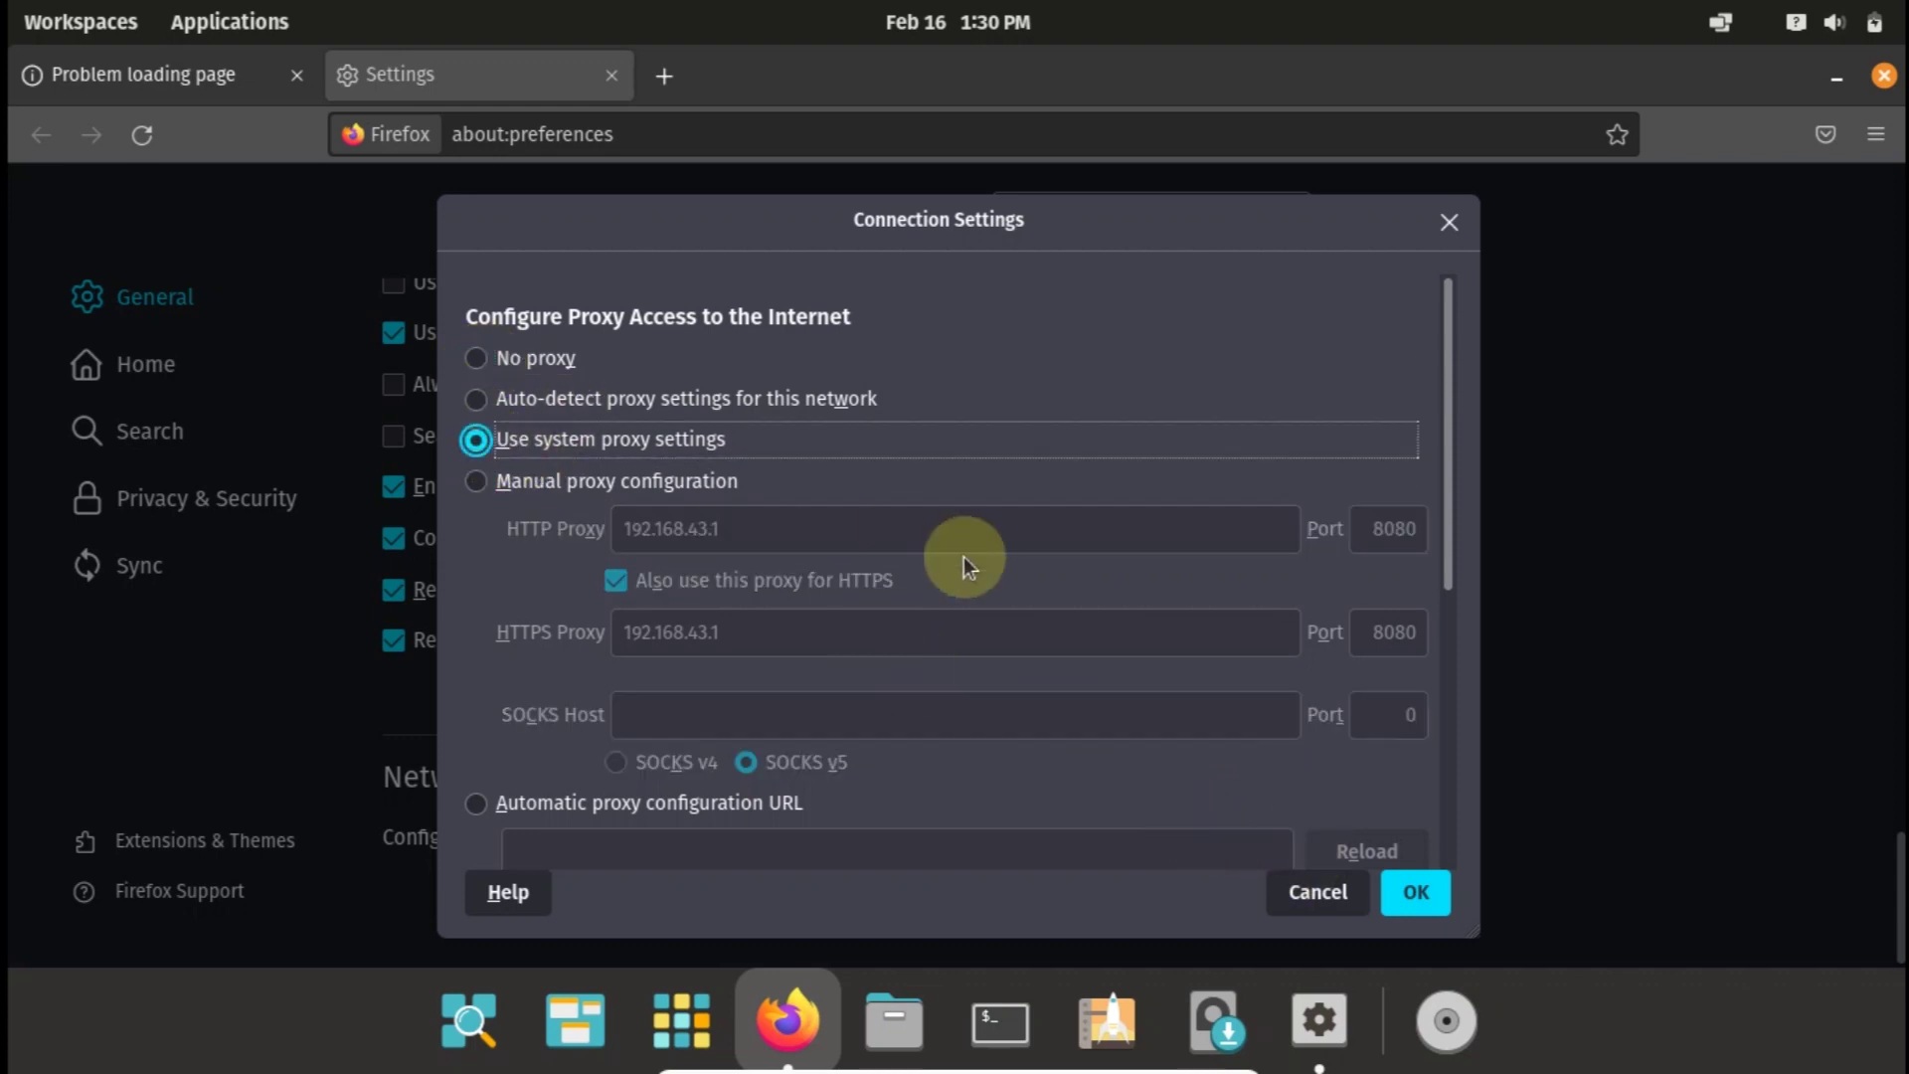
click(1412, 895)
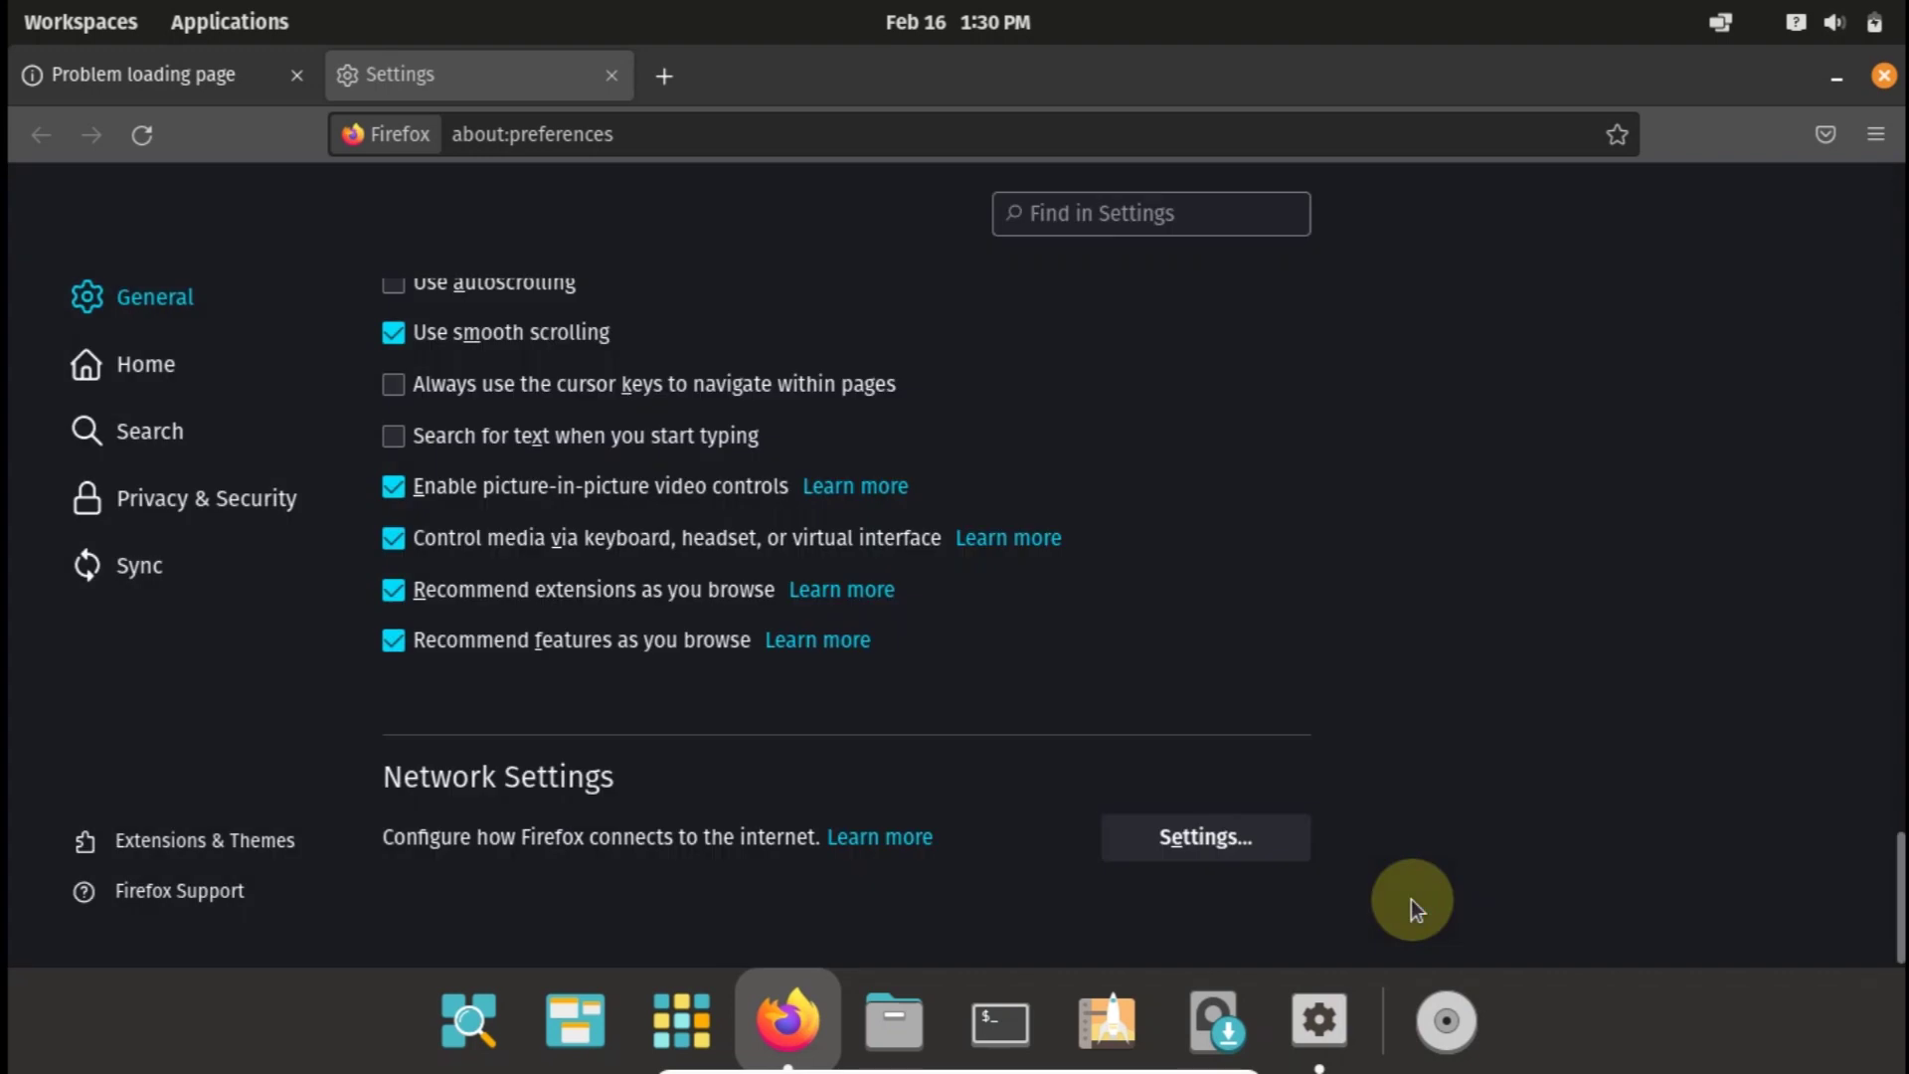
click(1320, 1019)
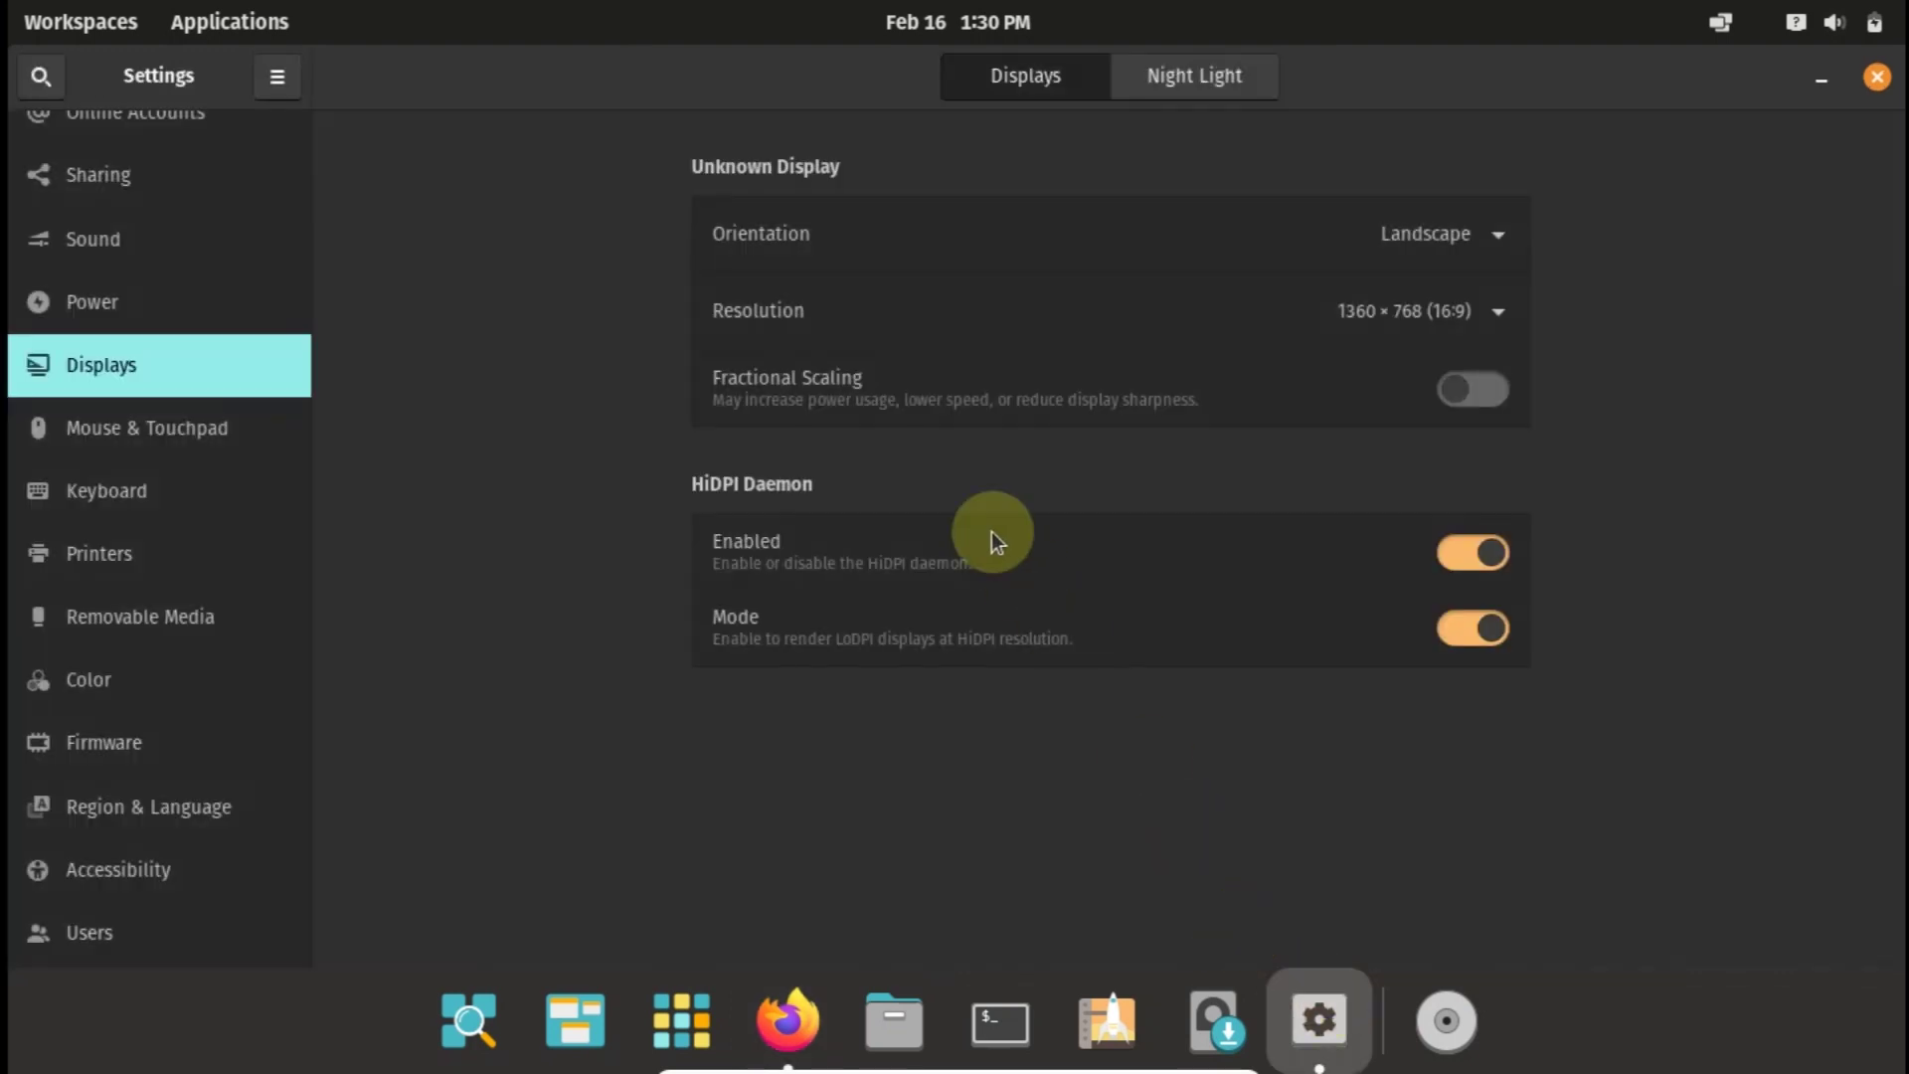
- Set the system Network Proxy to Manual with HTTP proxy 192.168.43.1
scroll(117, 440, up, 5)
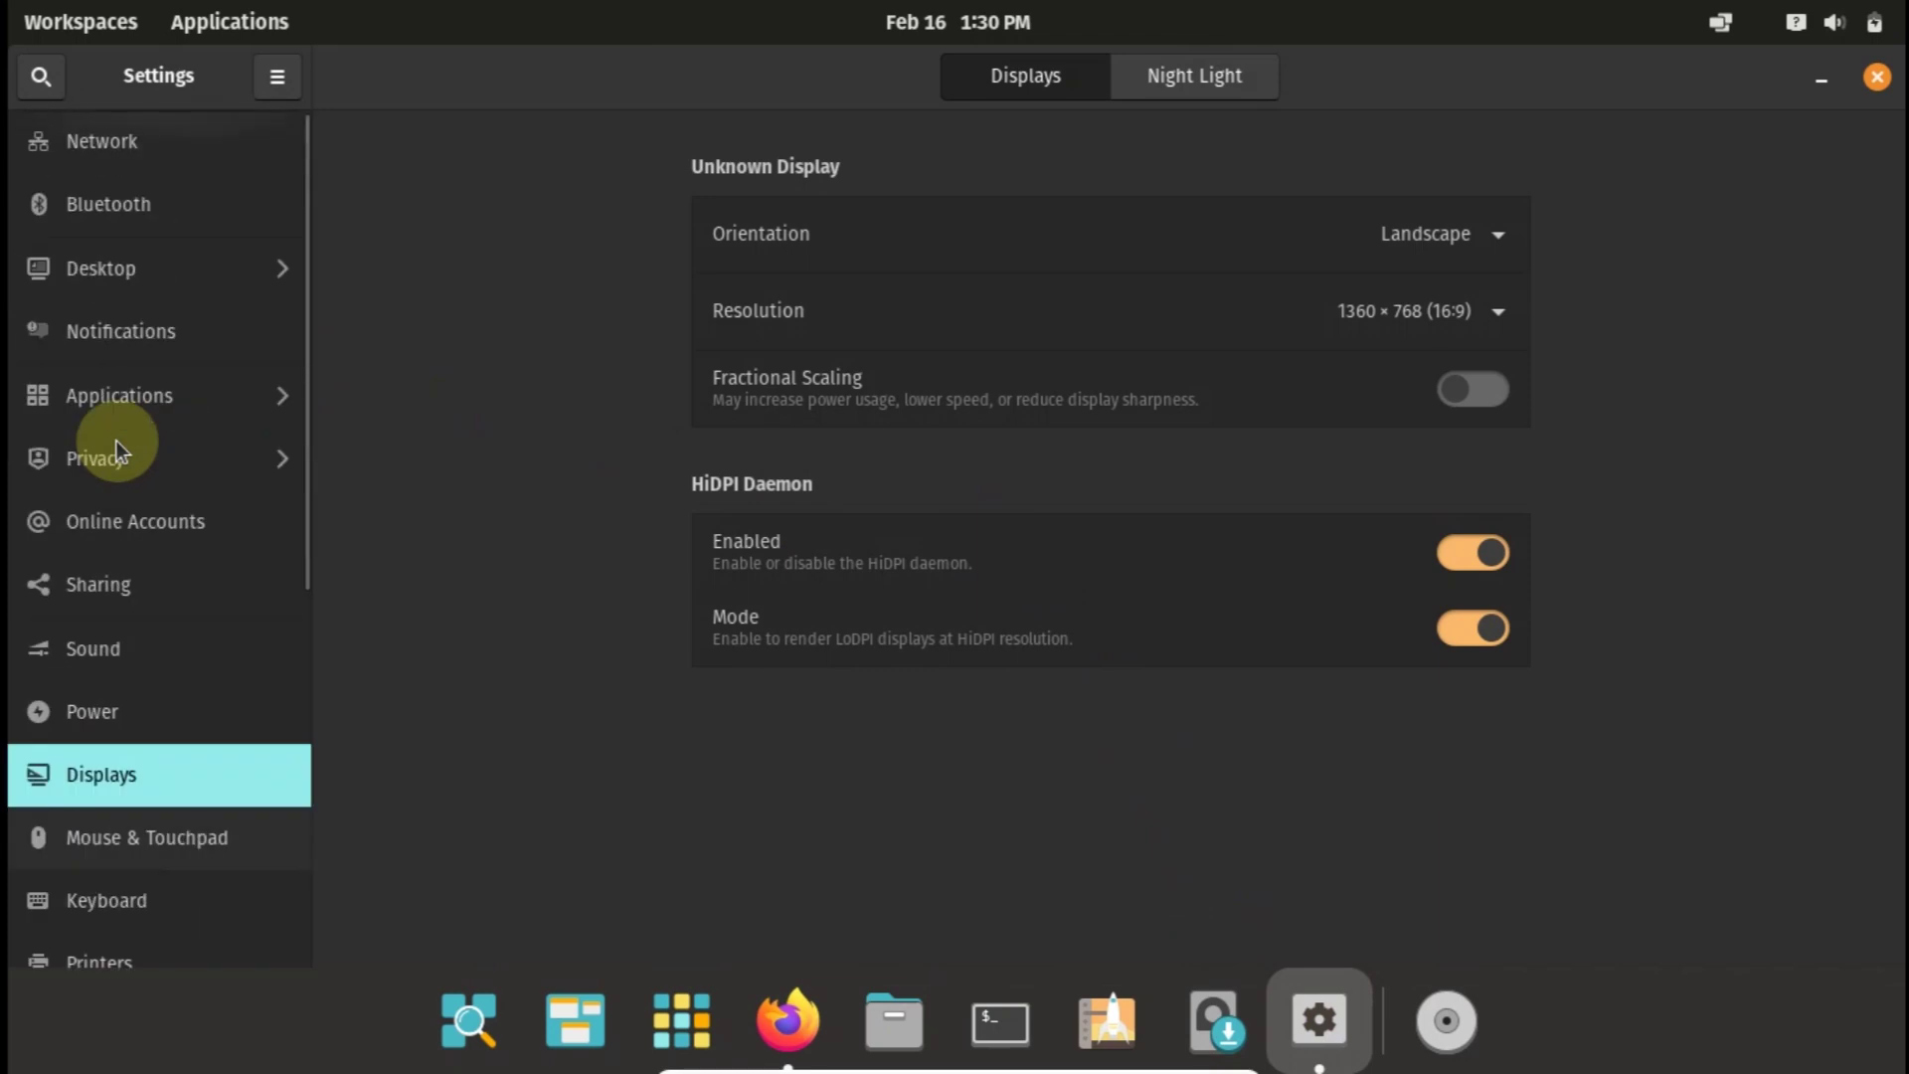
scroll(116, 439, down, 5)
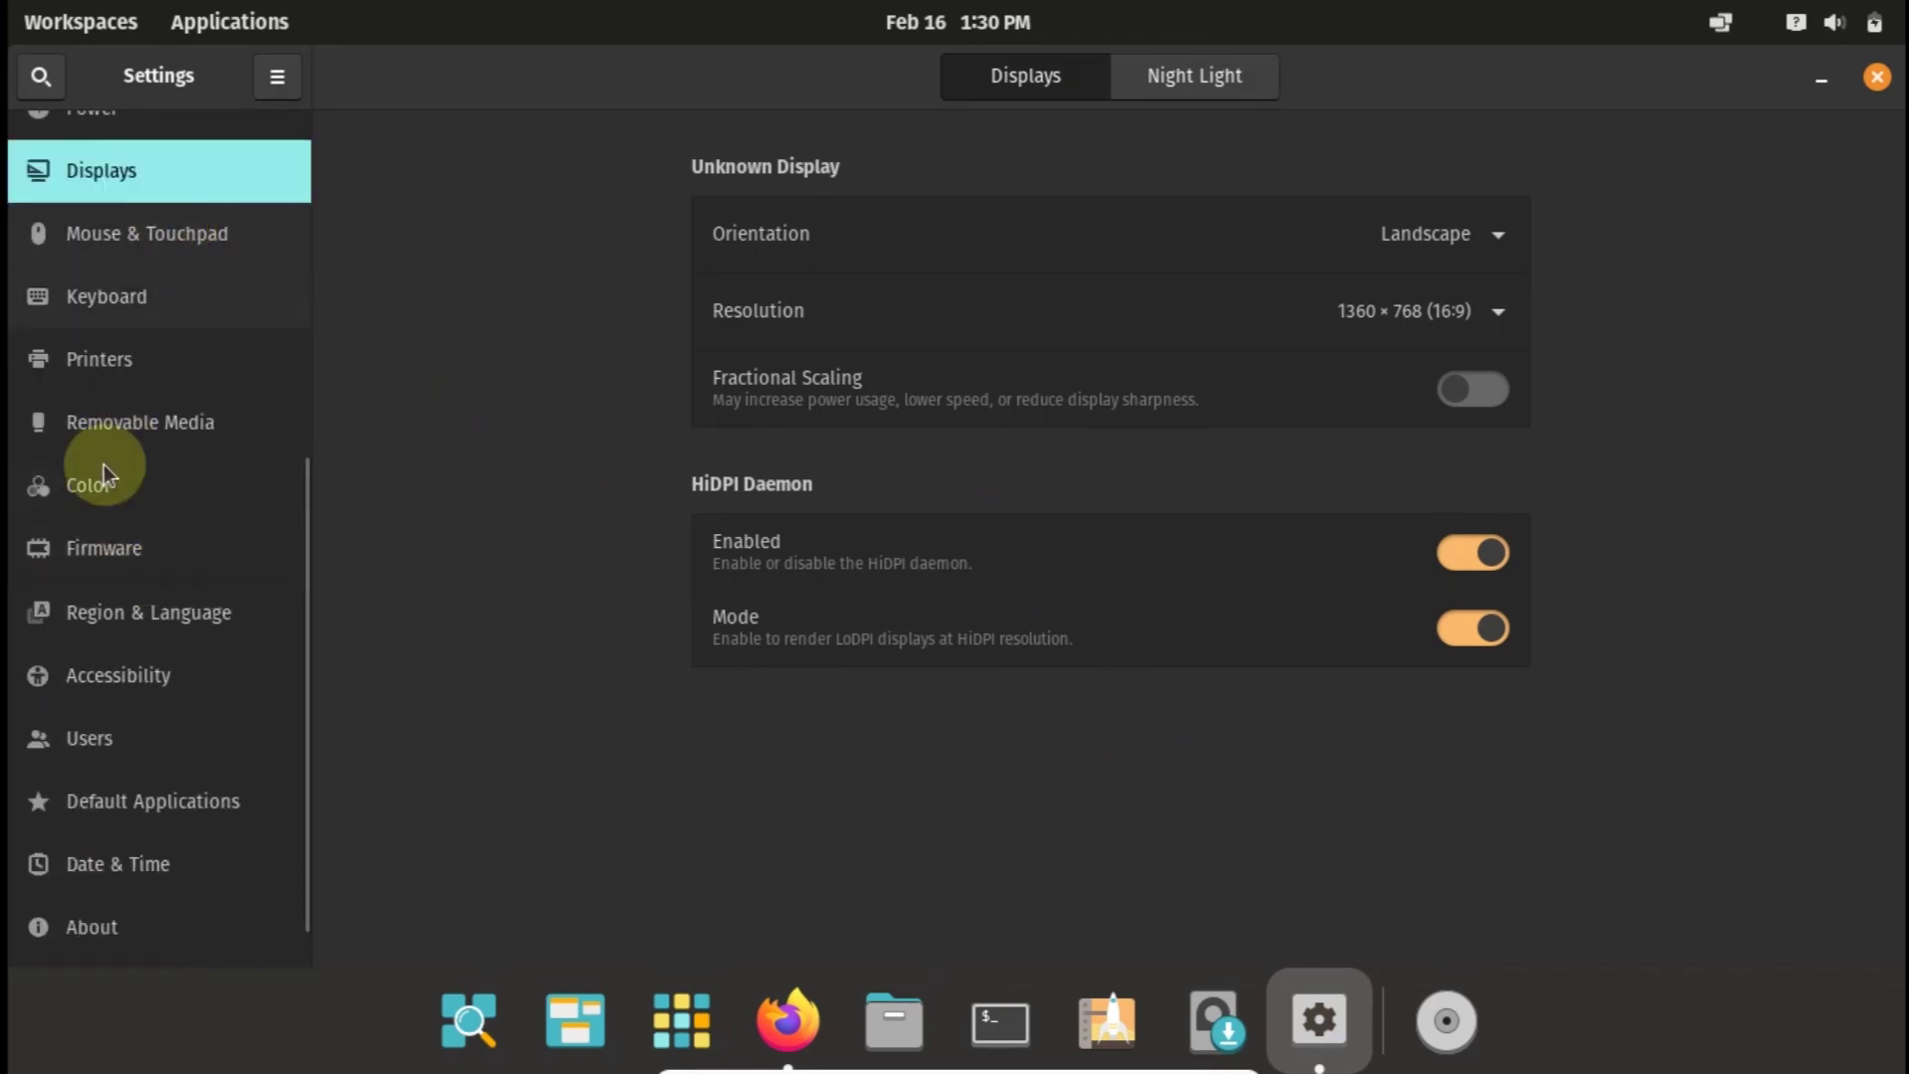
scroll(103, 463, up, 5)
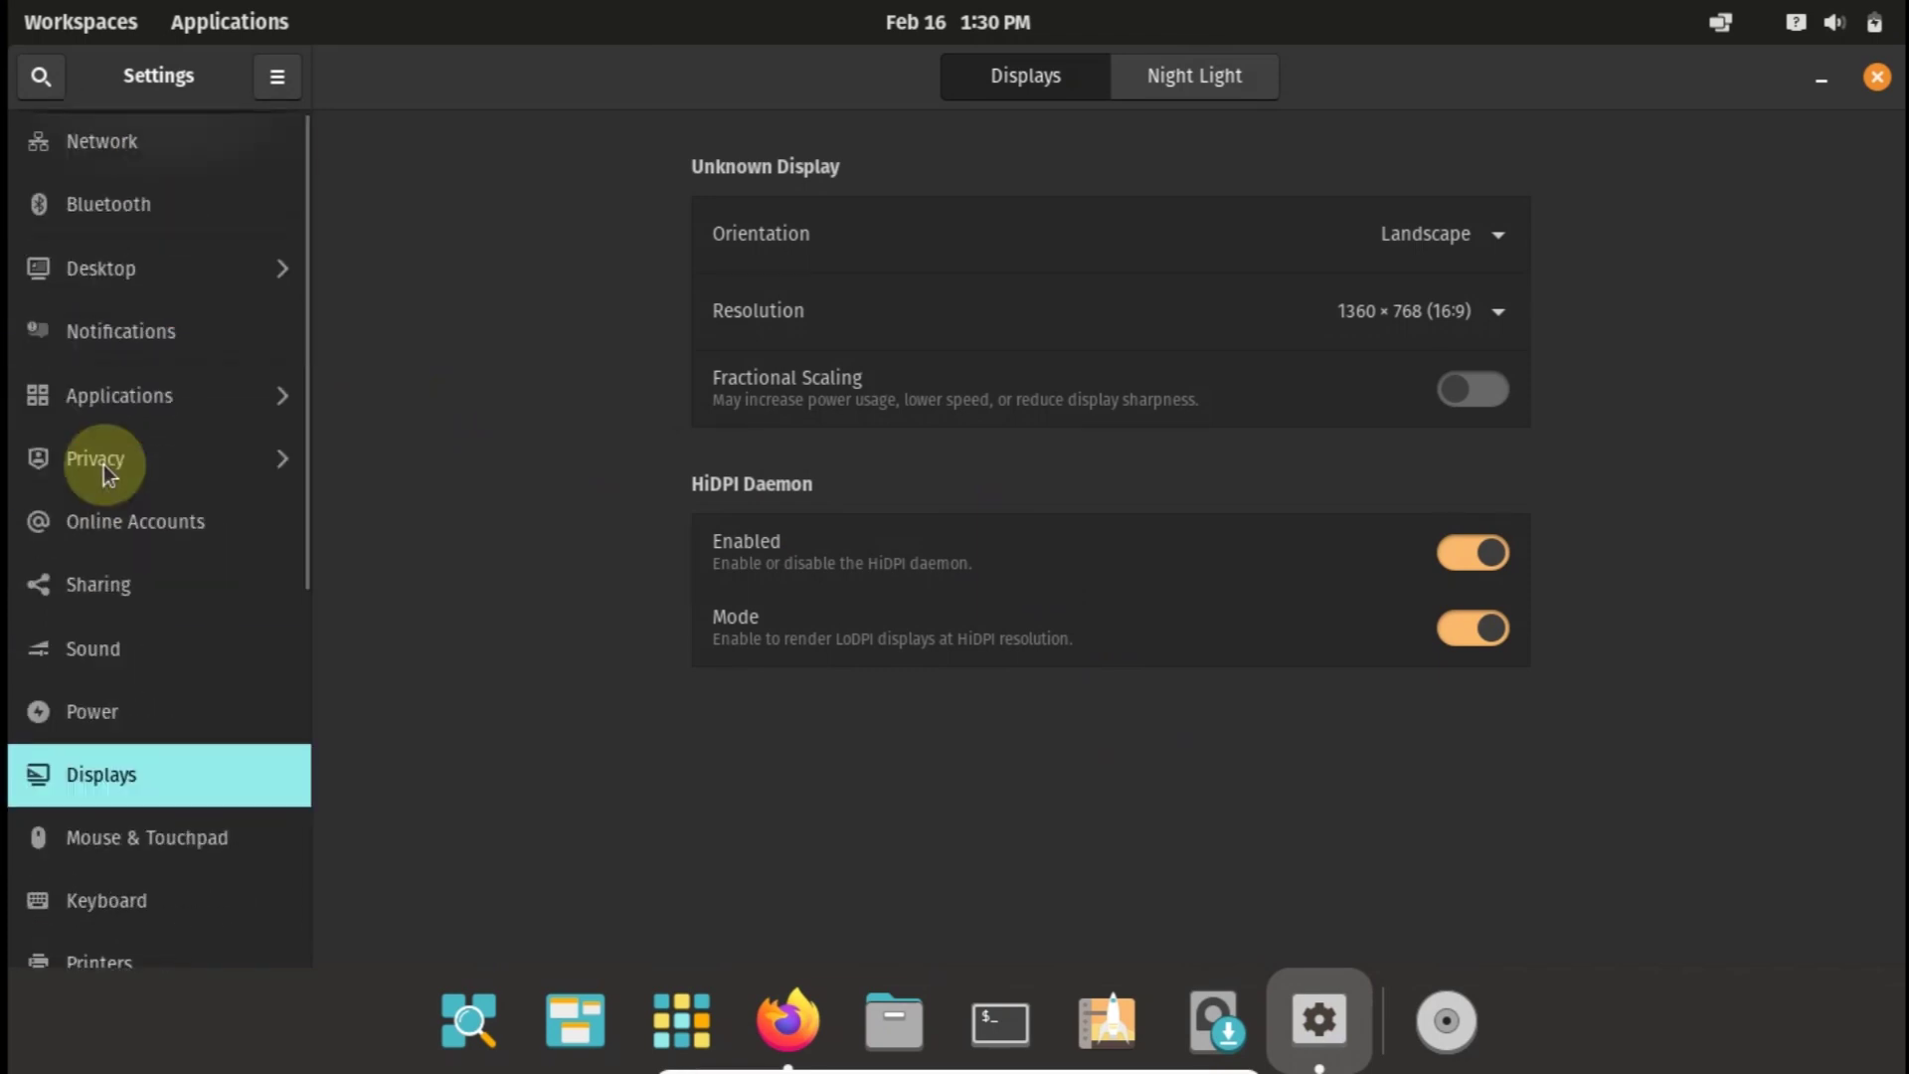
click(102, 149)
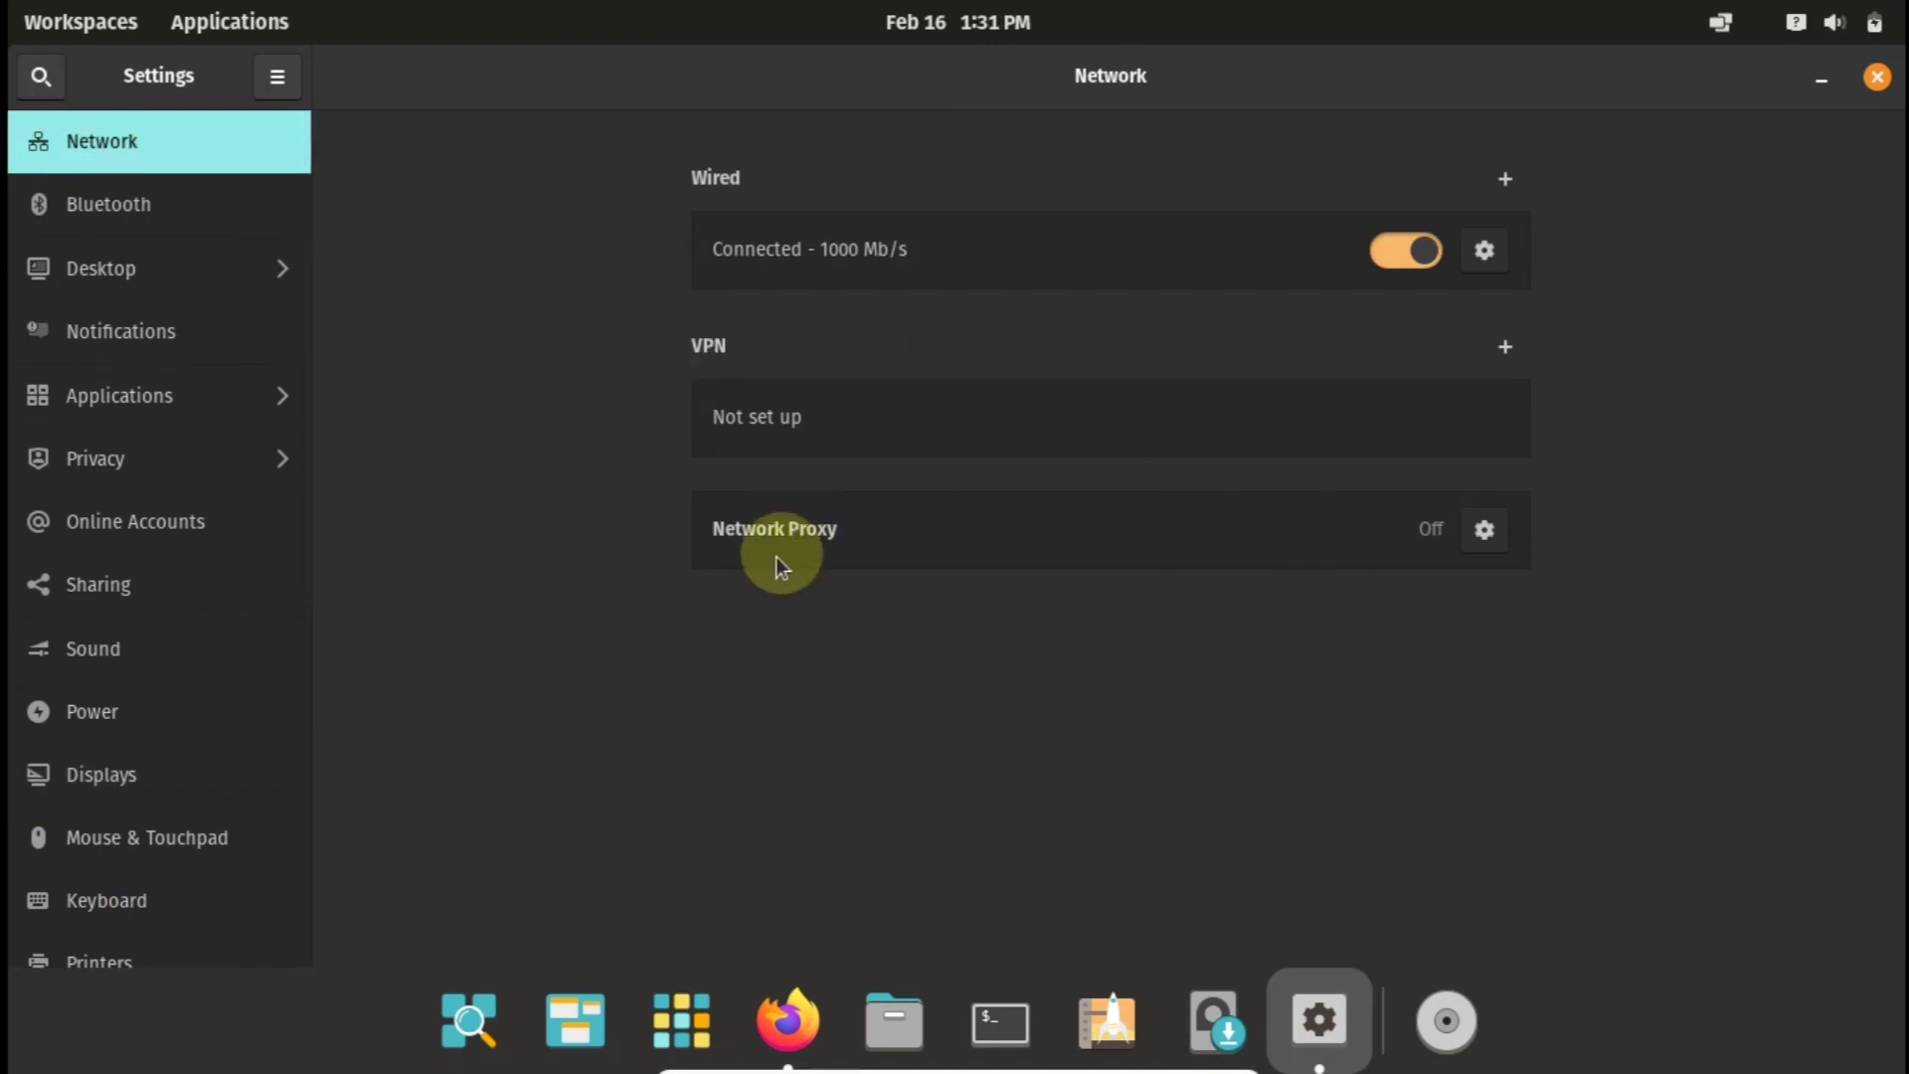
click(1472, 537)
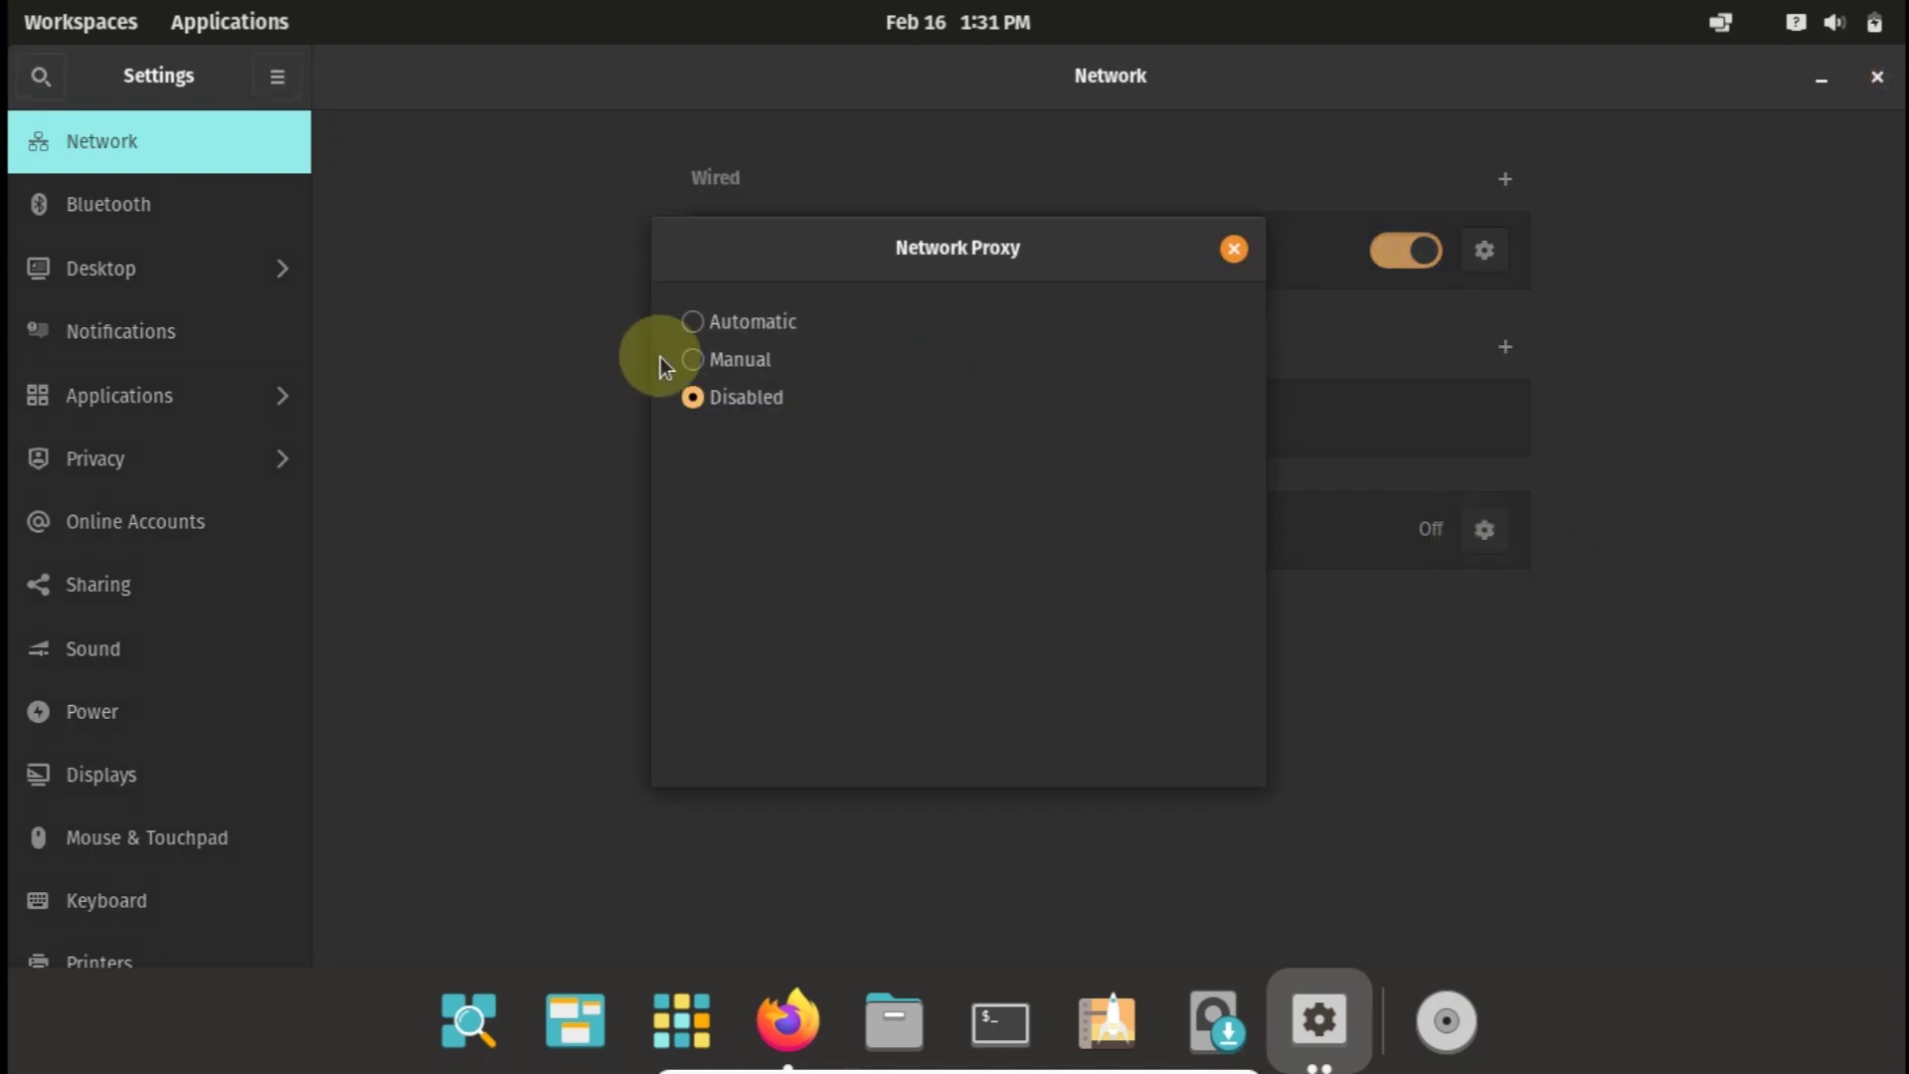
click(691, 360)
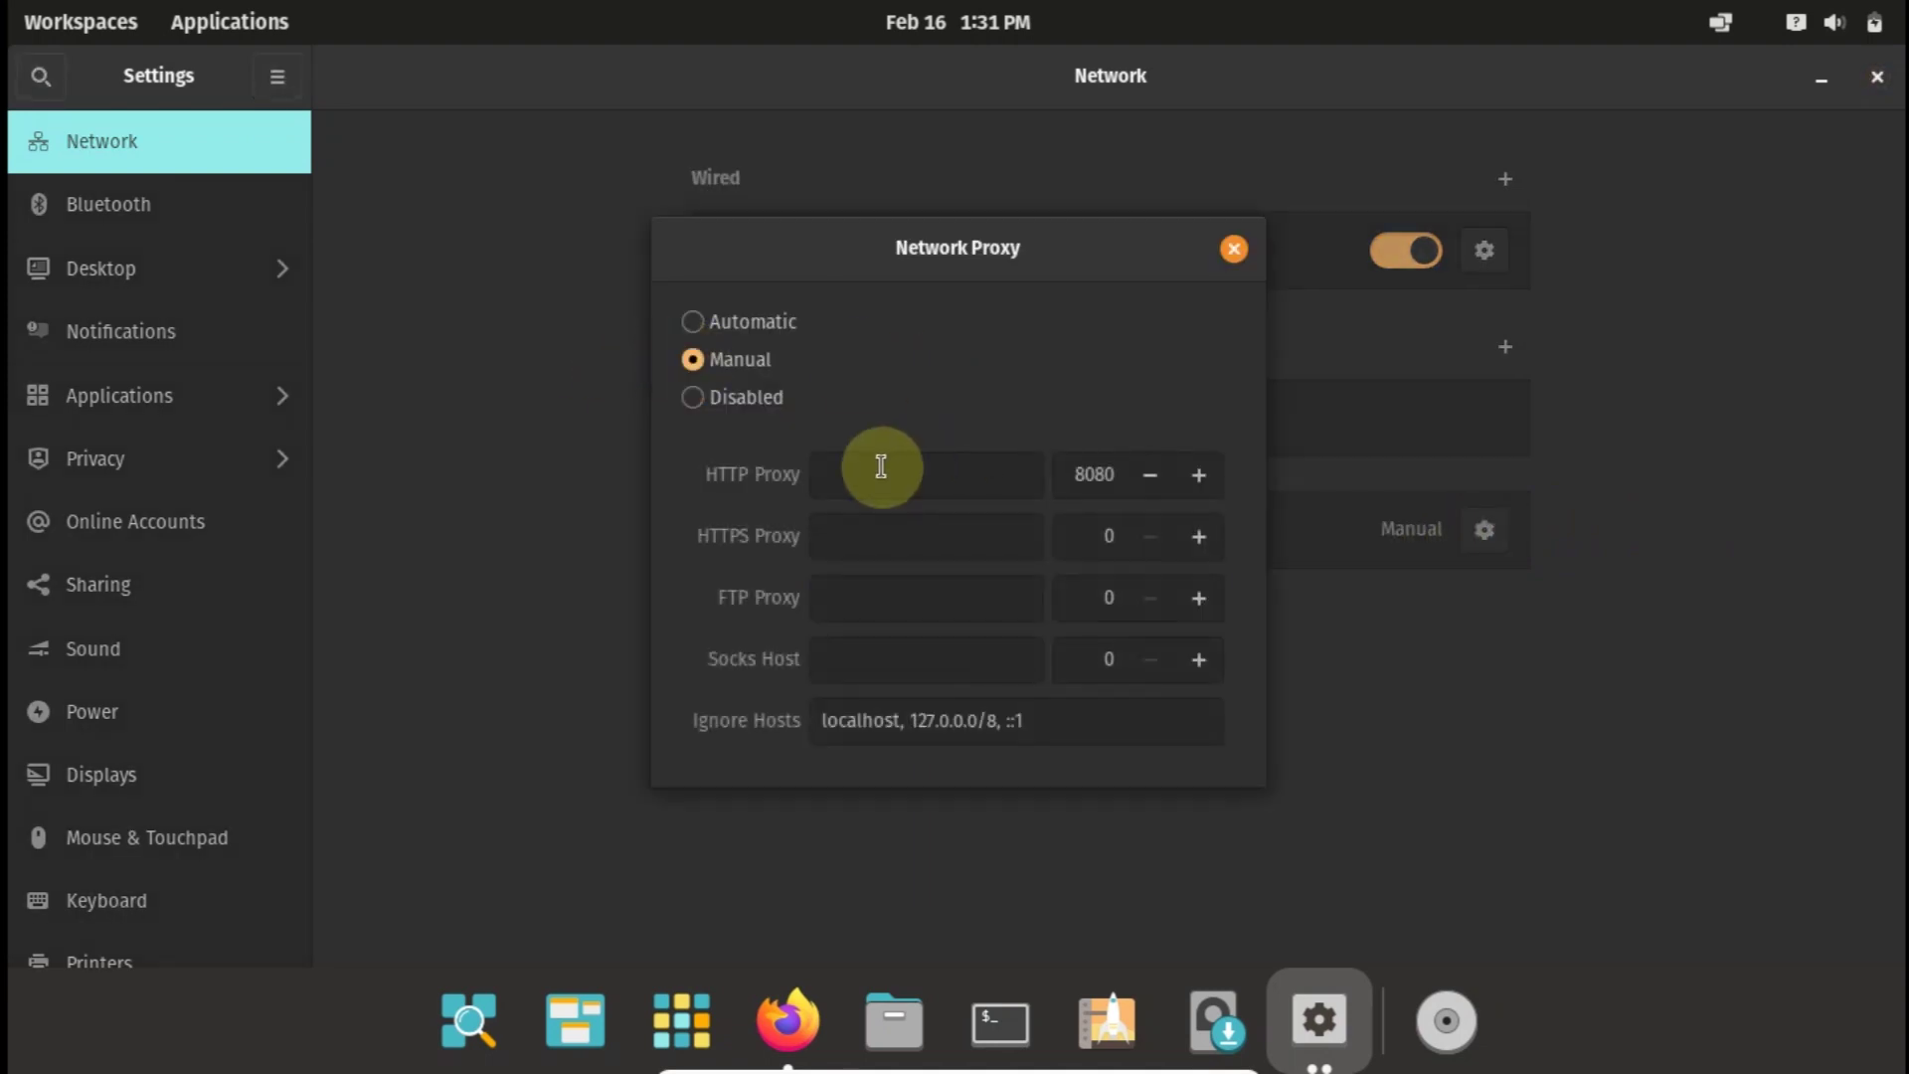
click(881, 468)
text(192)
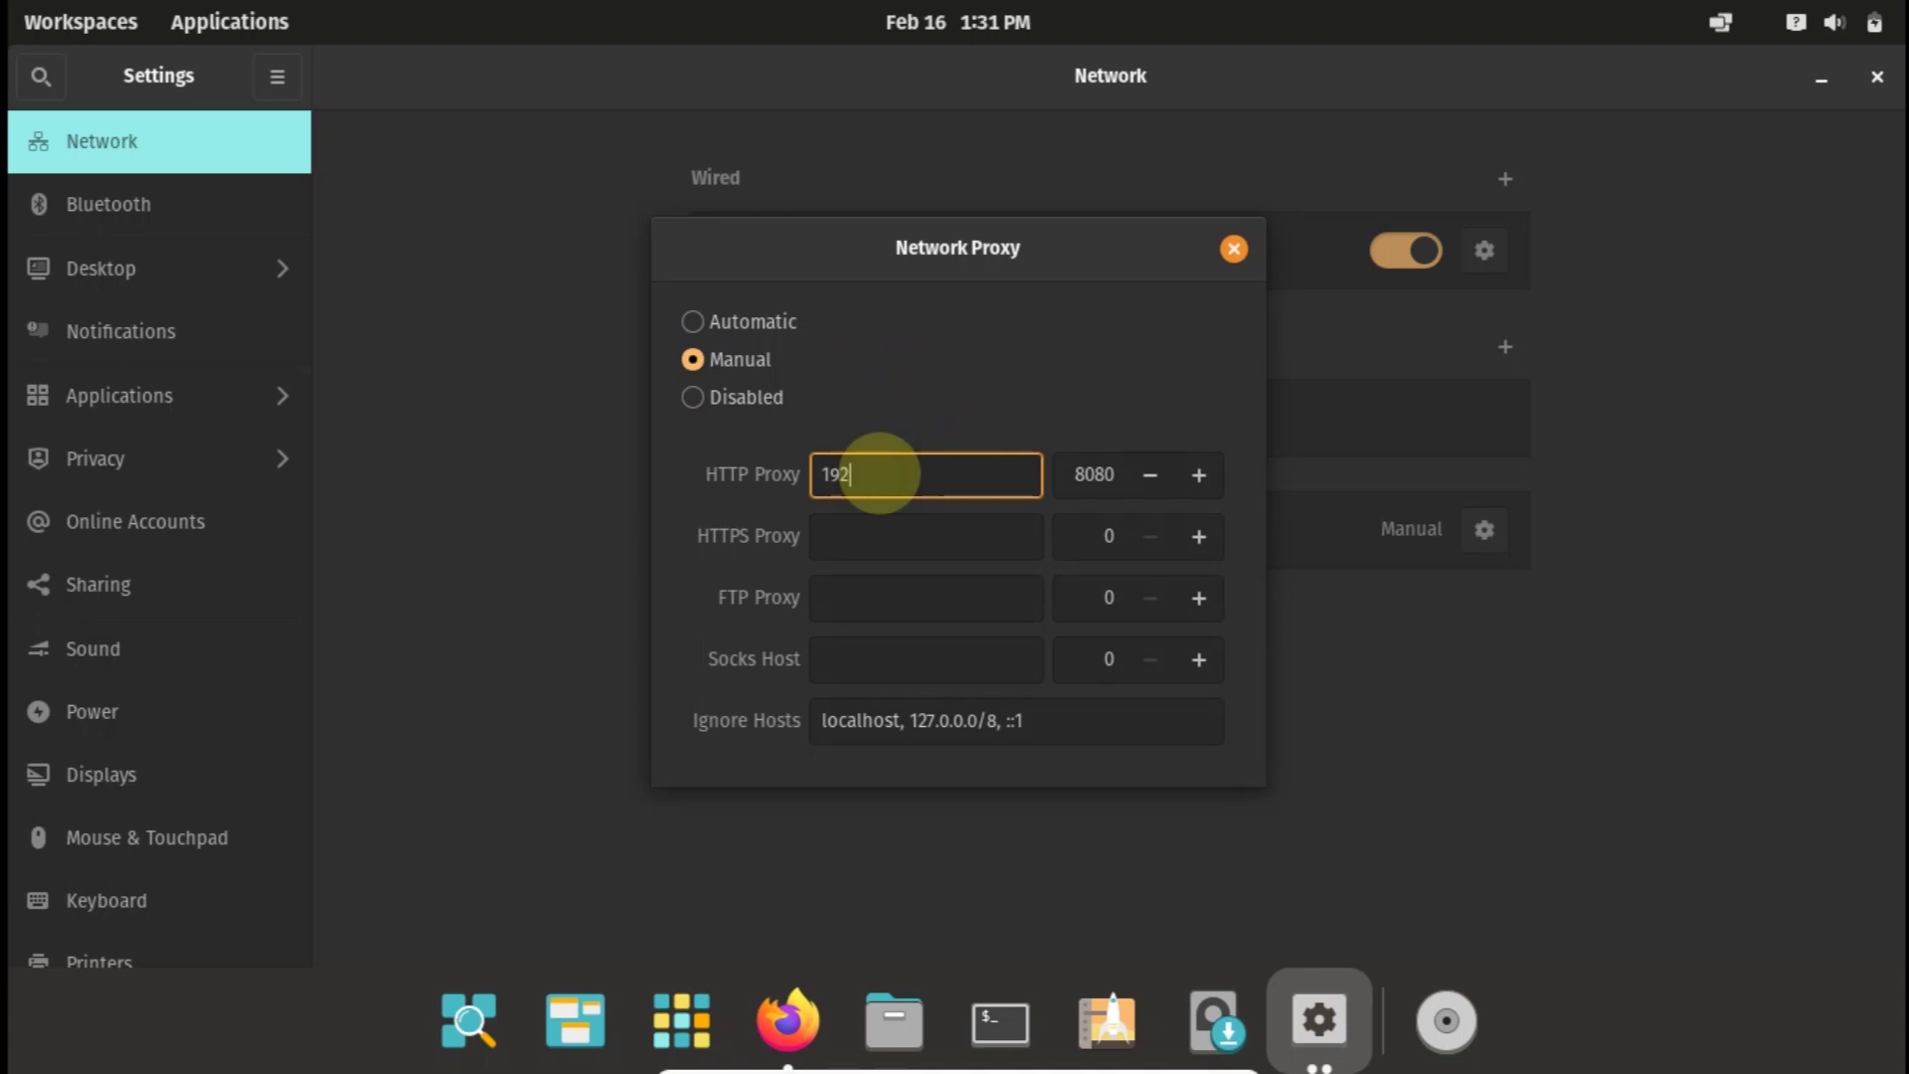
text(.168.43.1)
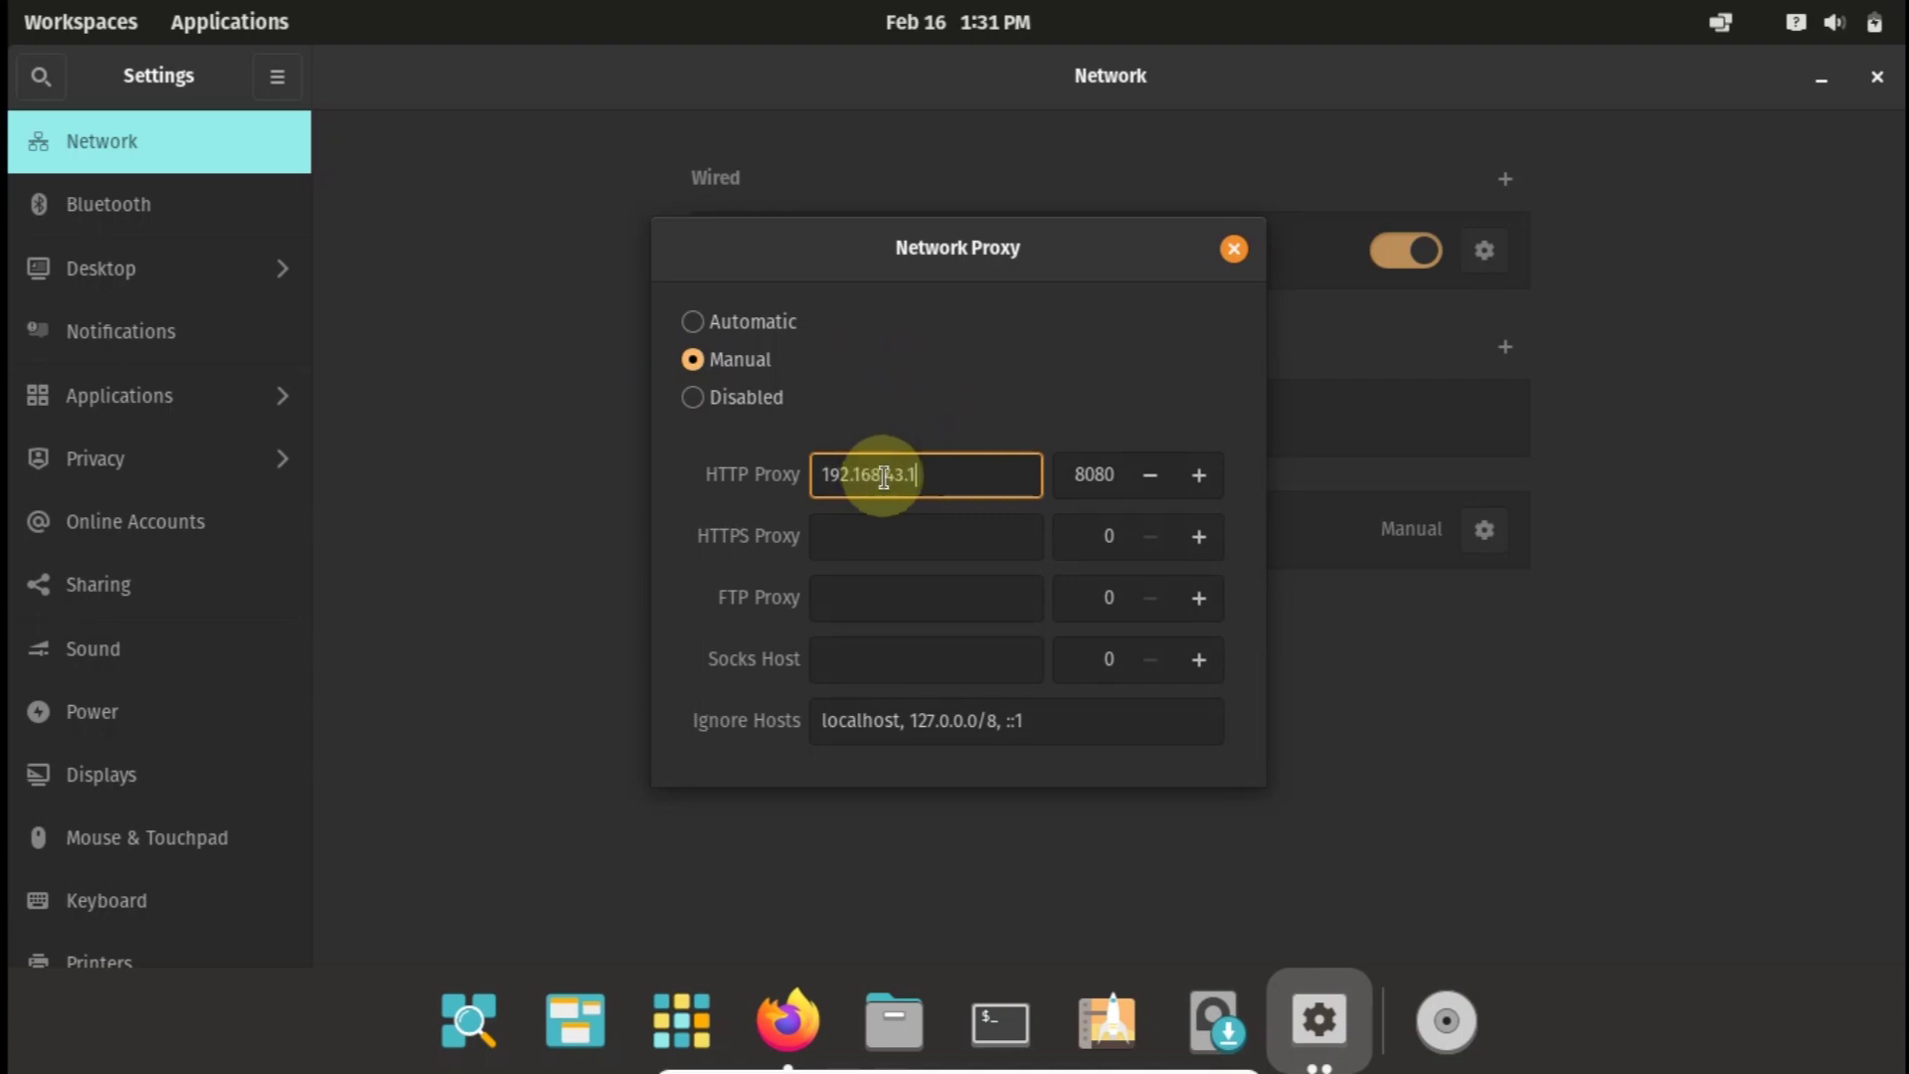
- Copy 192.168.43.1 into the HTTPS, FTP and Socks host fields
double_click(899, 482)
key(ctrl+c)
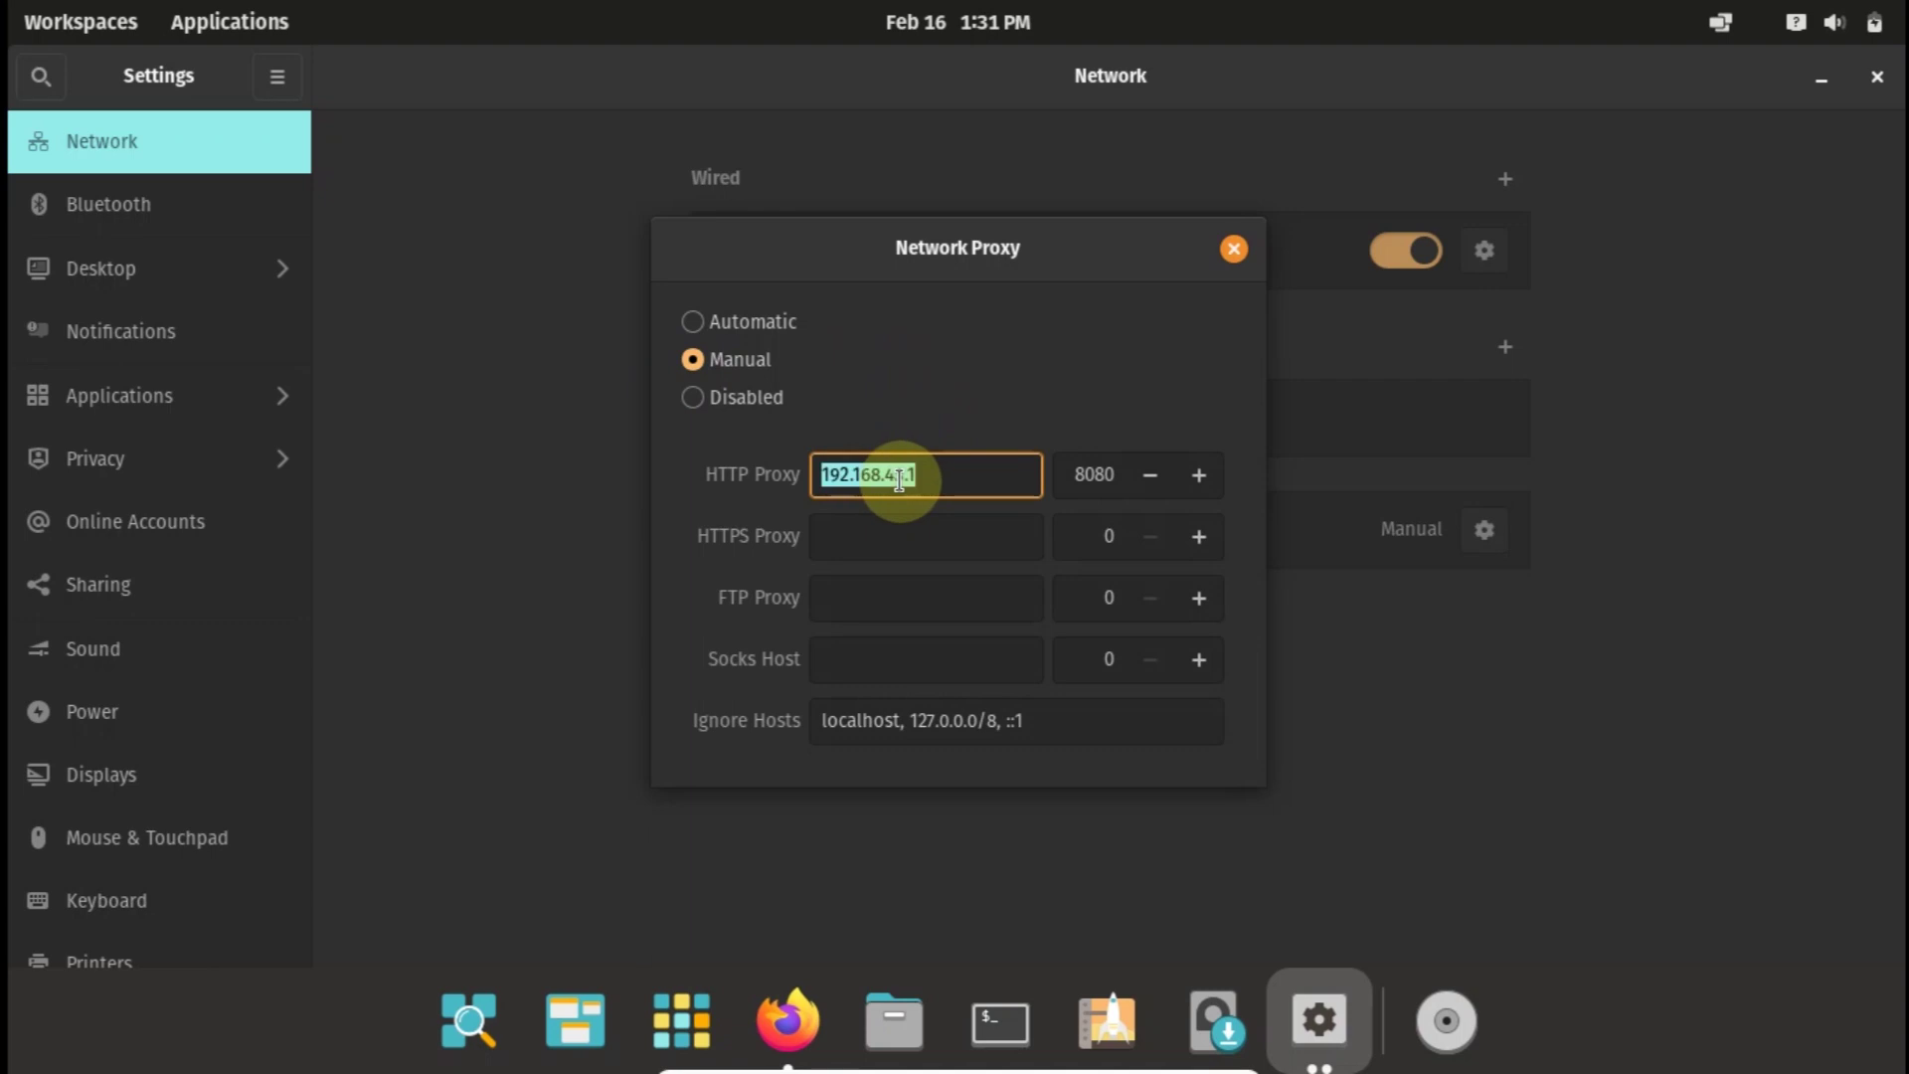
click(895, 537)
key(ctrl+v)
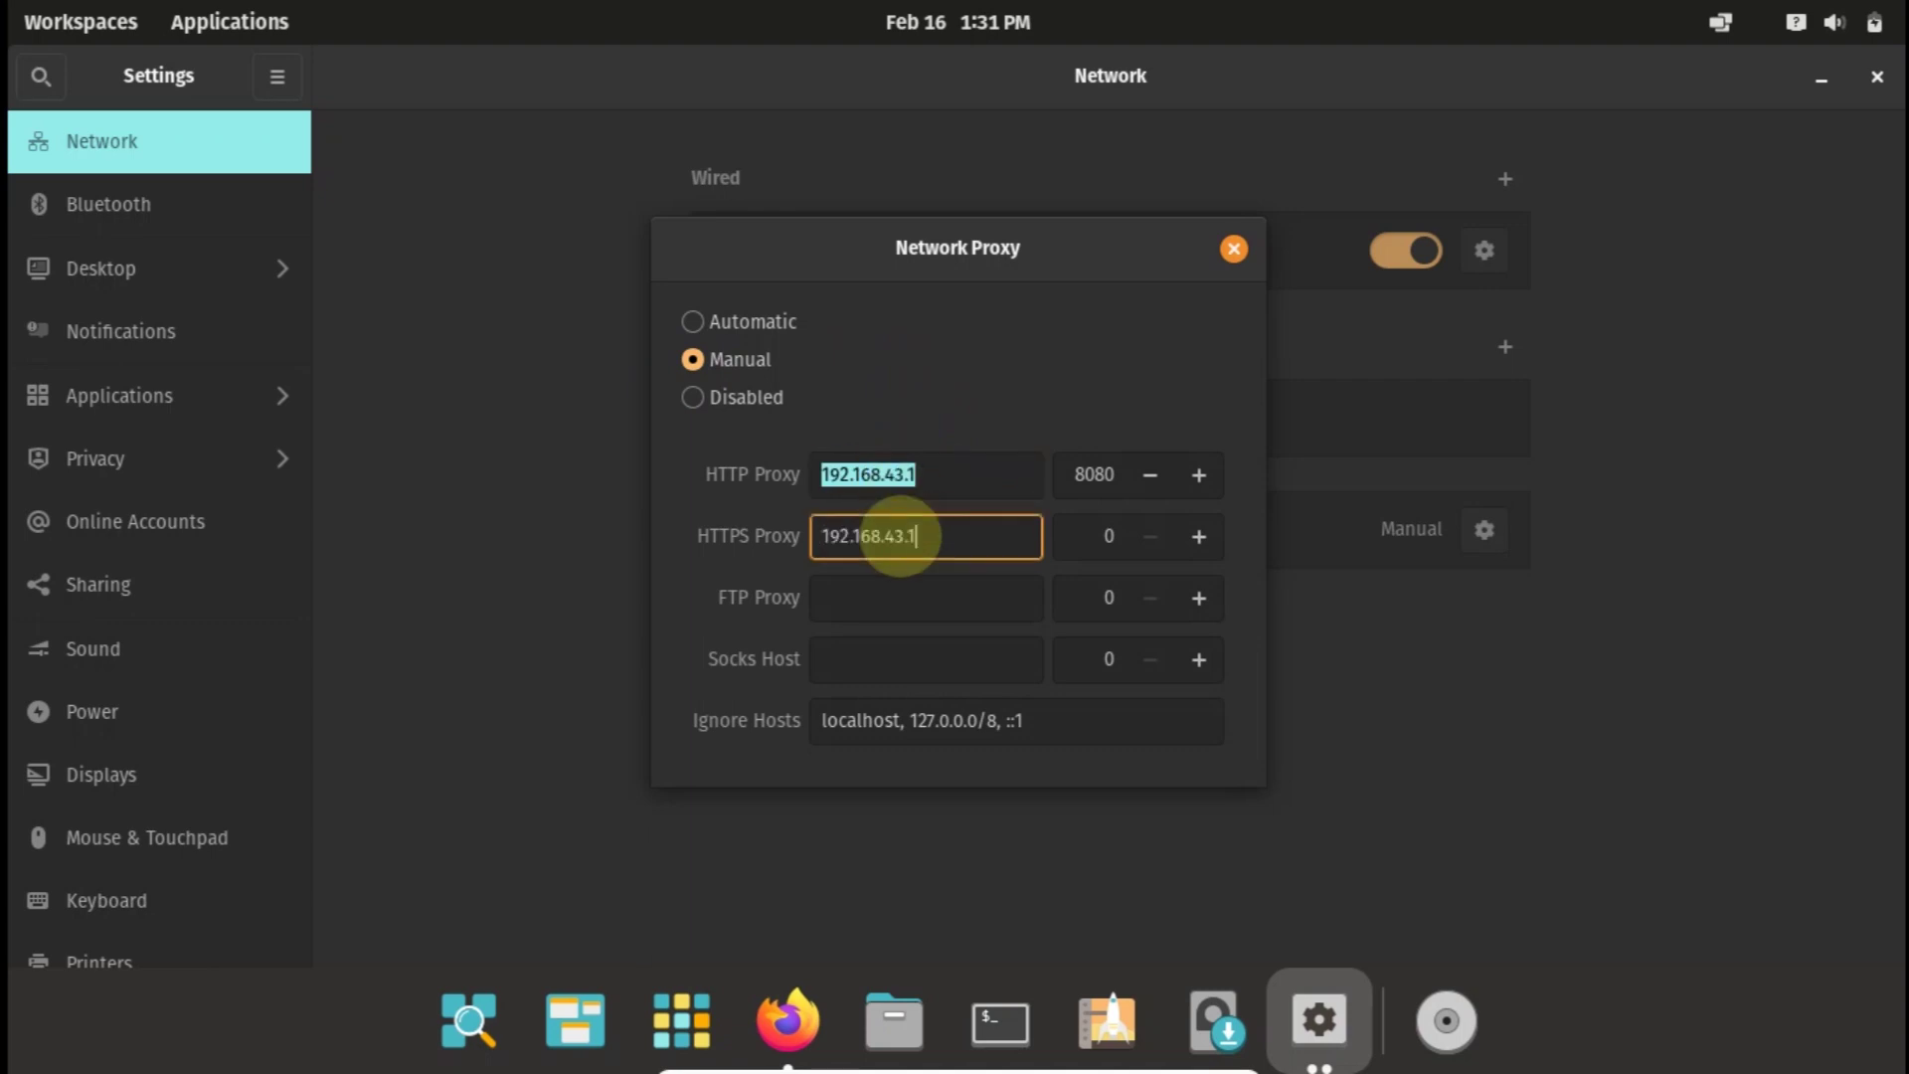
click(890, 590)
key(ctrl+v)
click(890, 660)
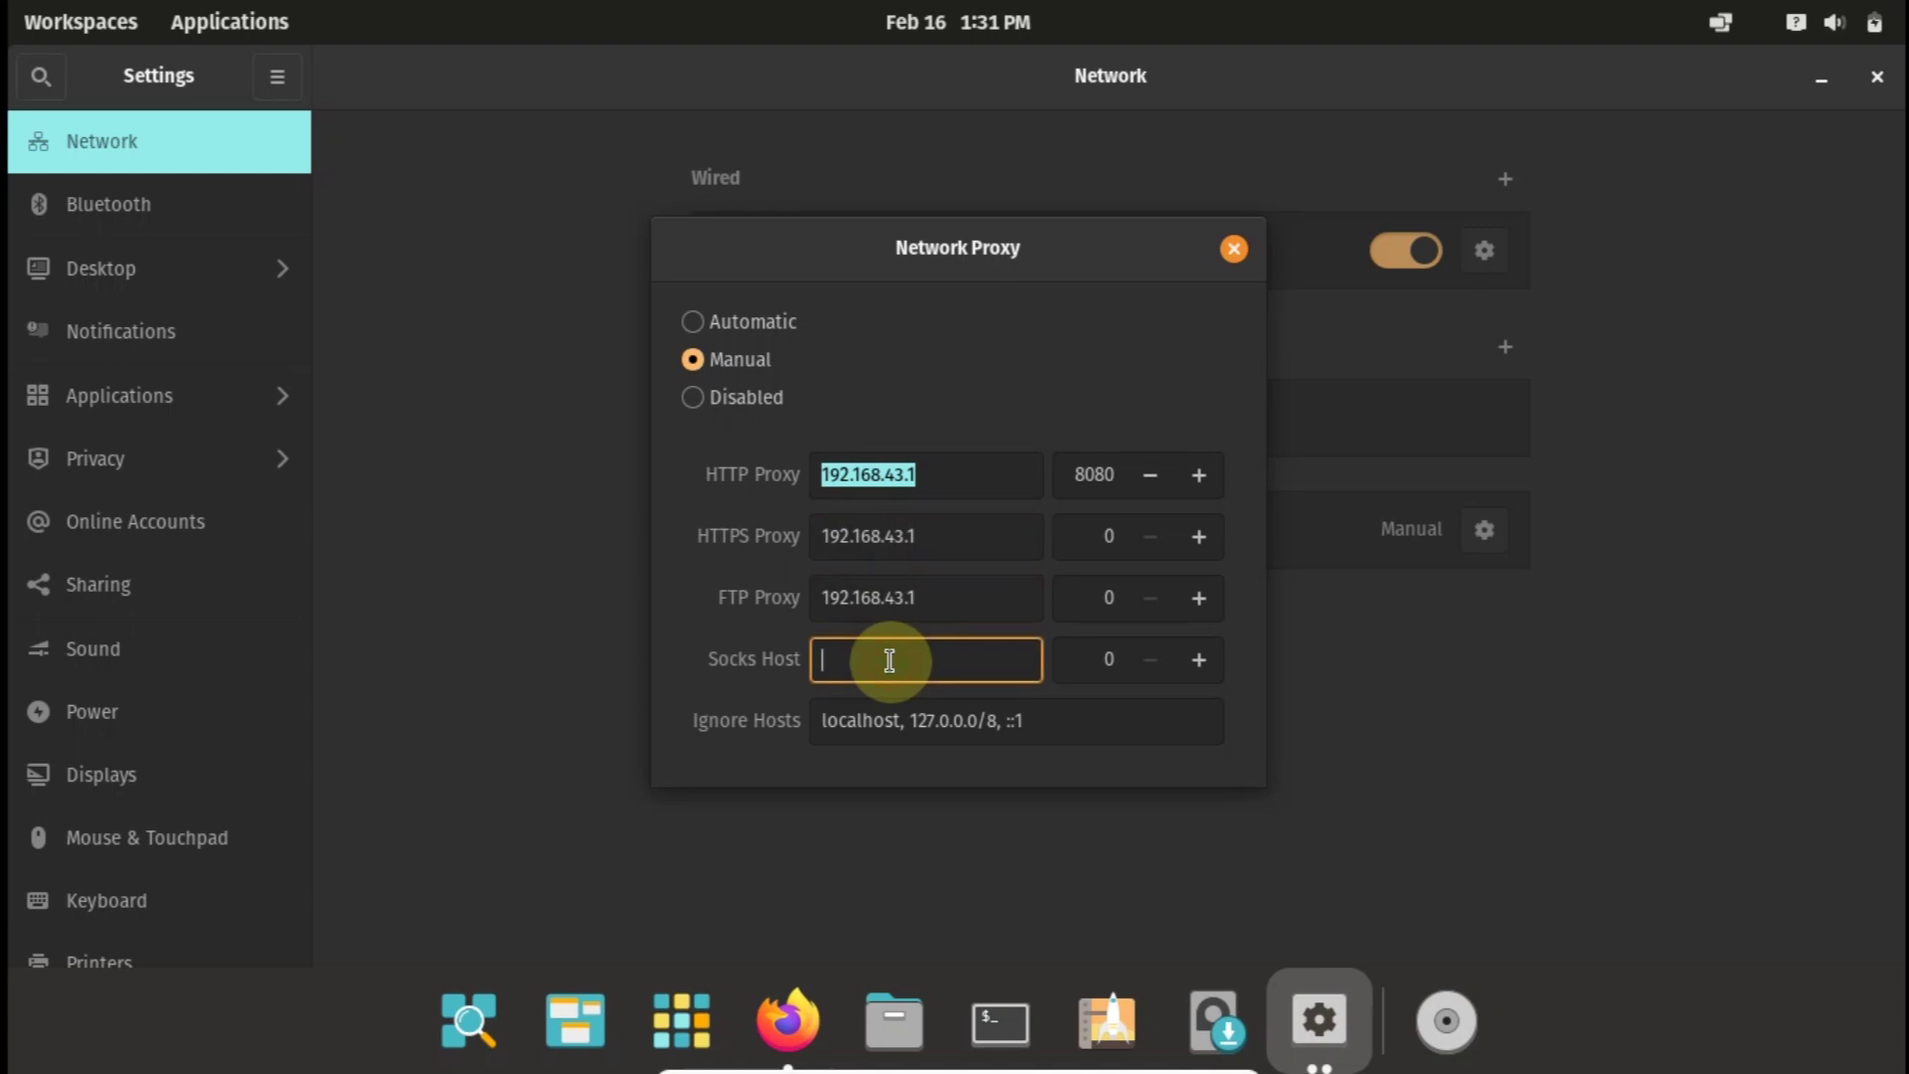
key(ctrl+v)
- Set the HTTPS, FTP and Socks ports to 8080, matching the HTTP port
click(1106, 478)
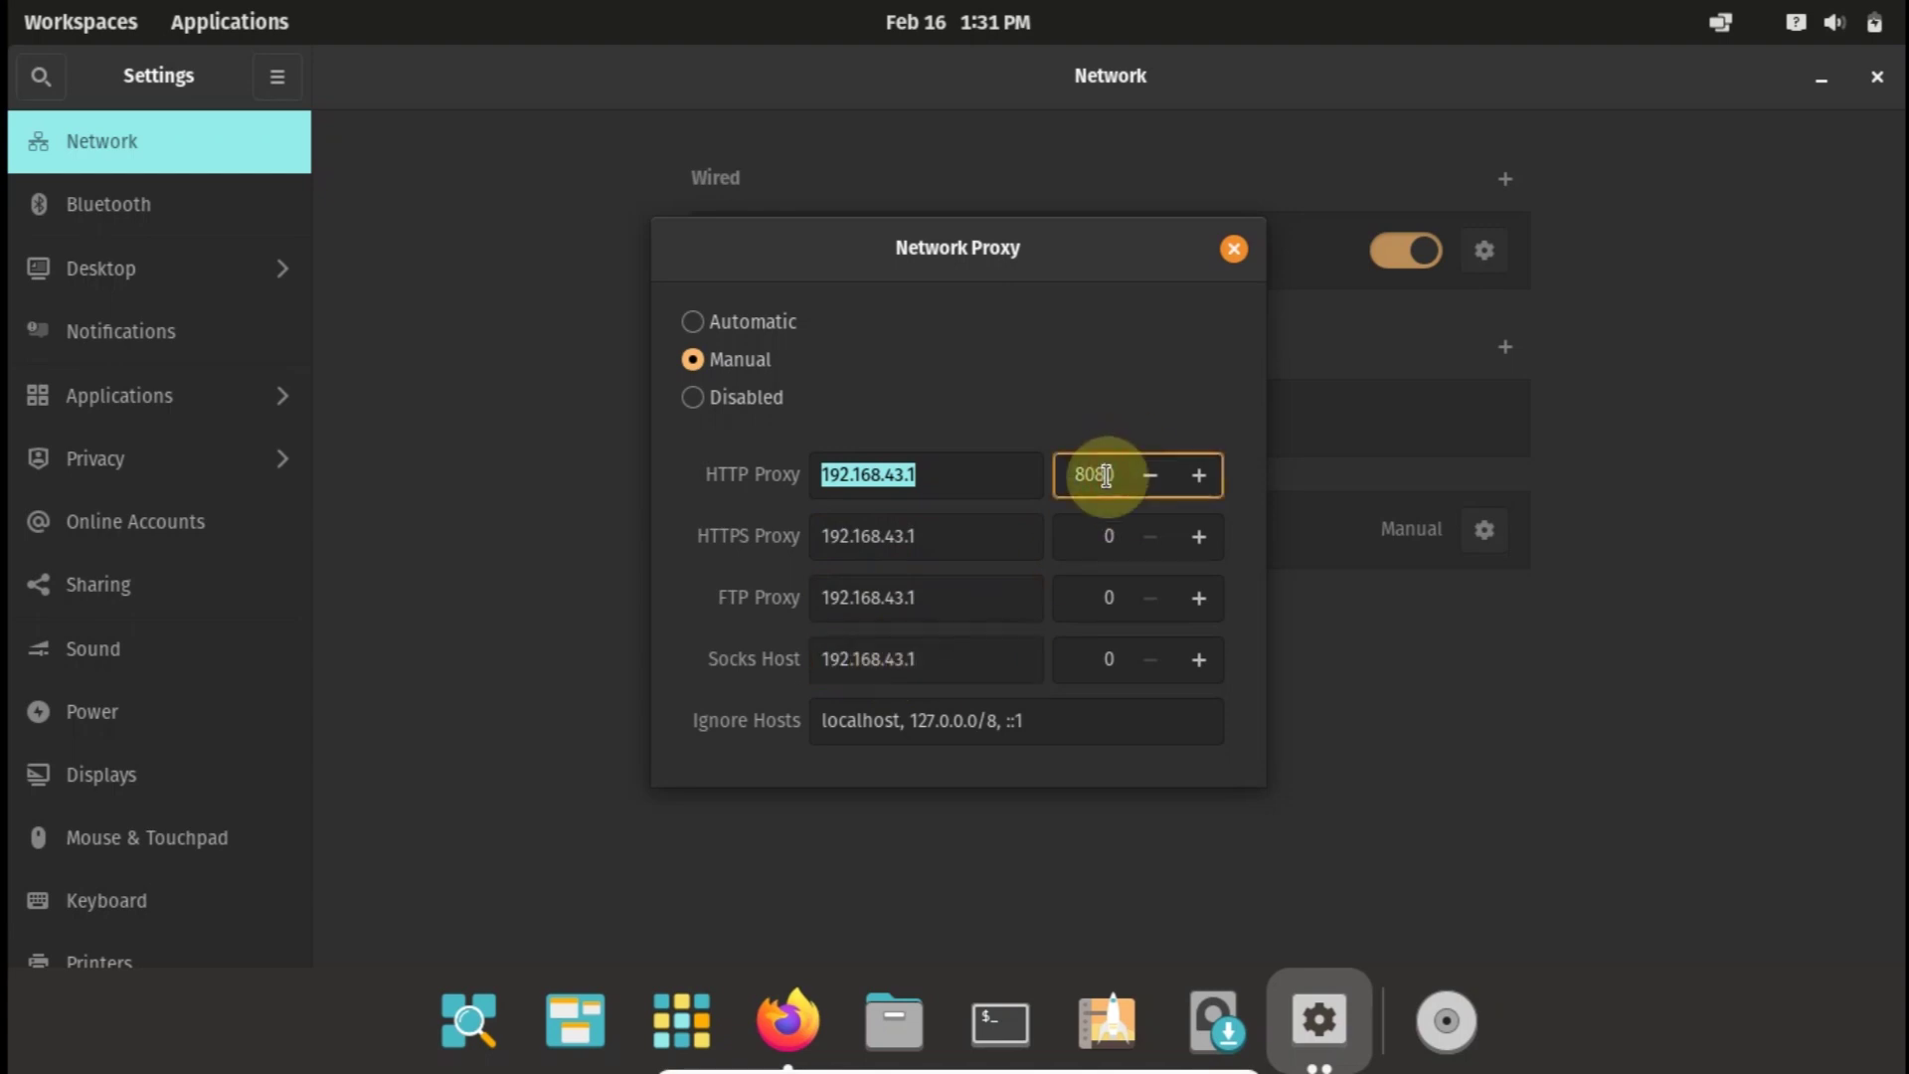
double_click(1106, 477)
key(ctrl+c)
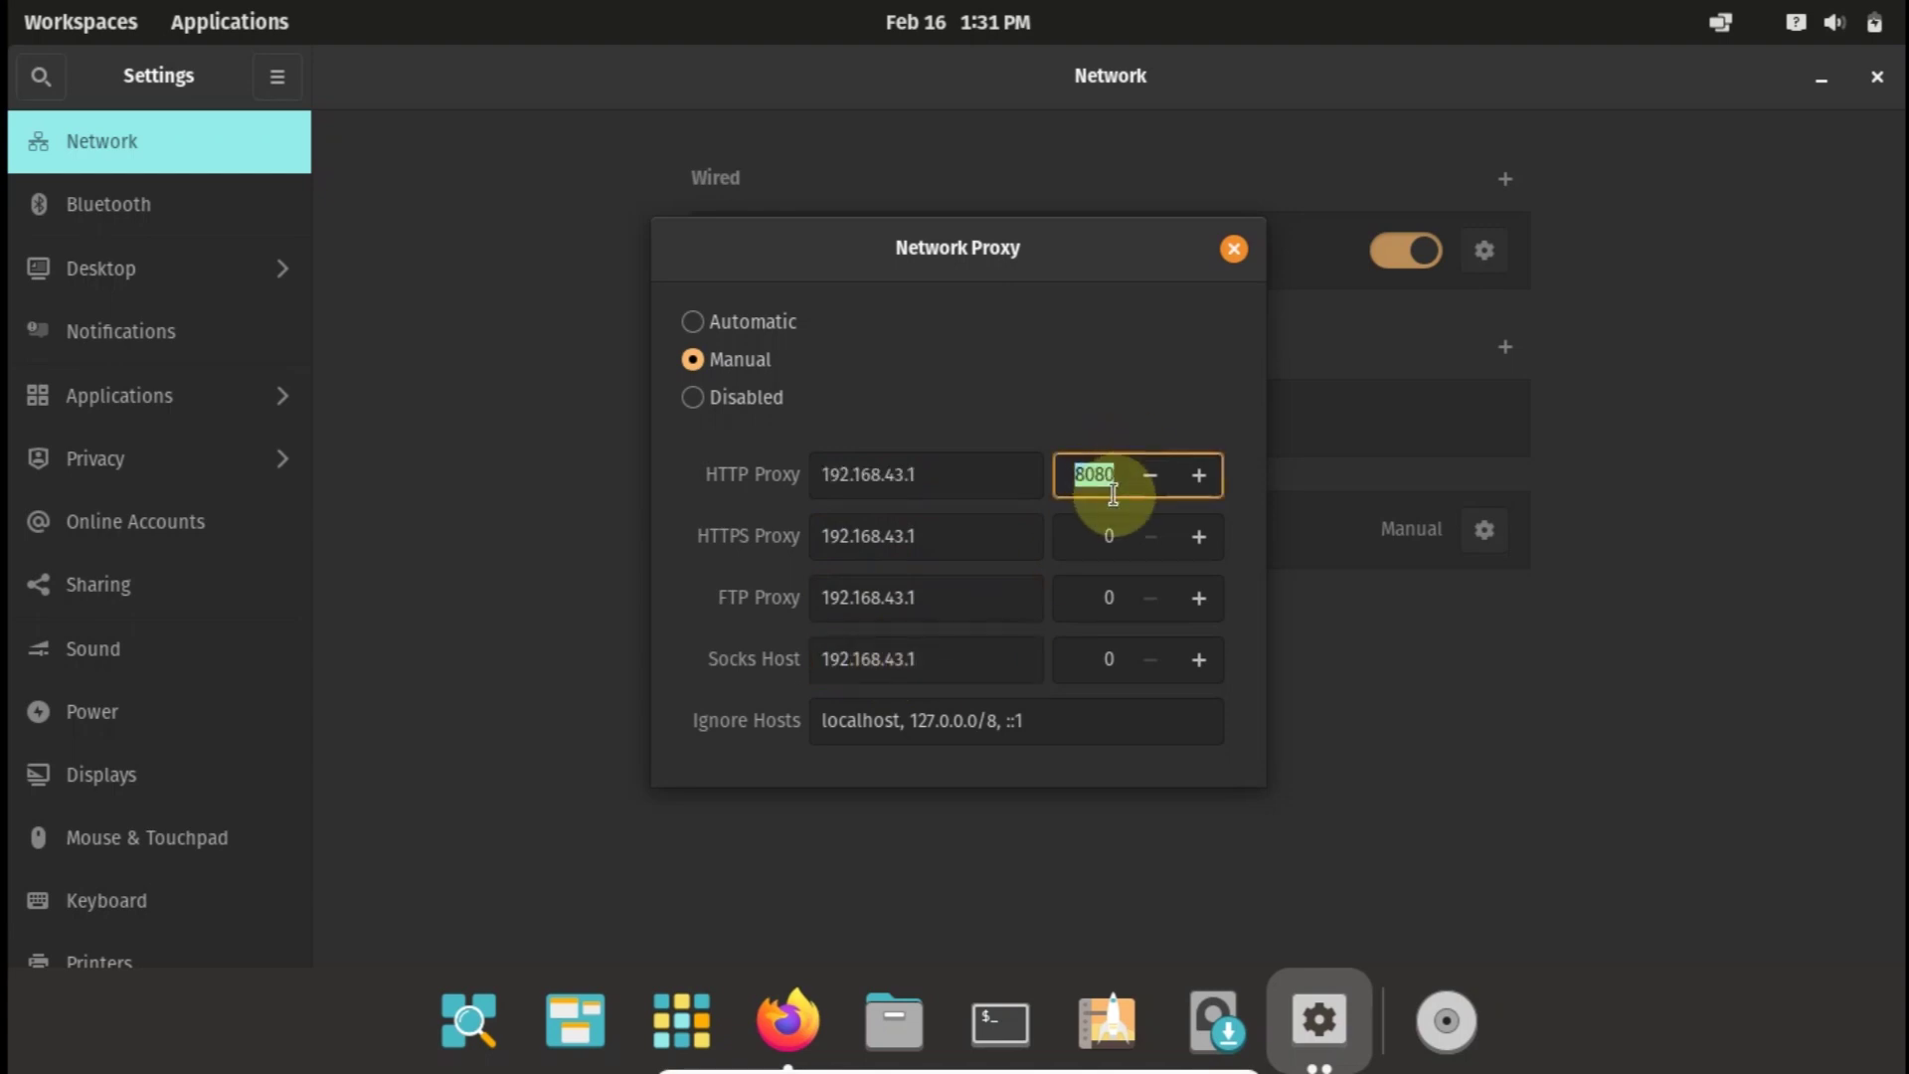
click(1102, 538)
double_click(1102, 538)
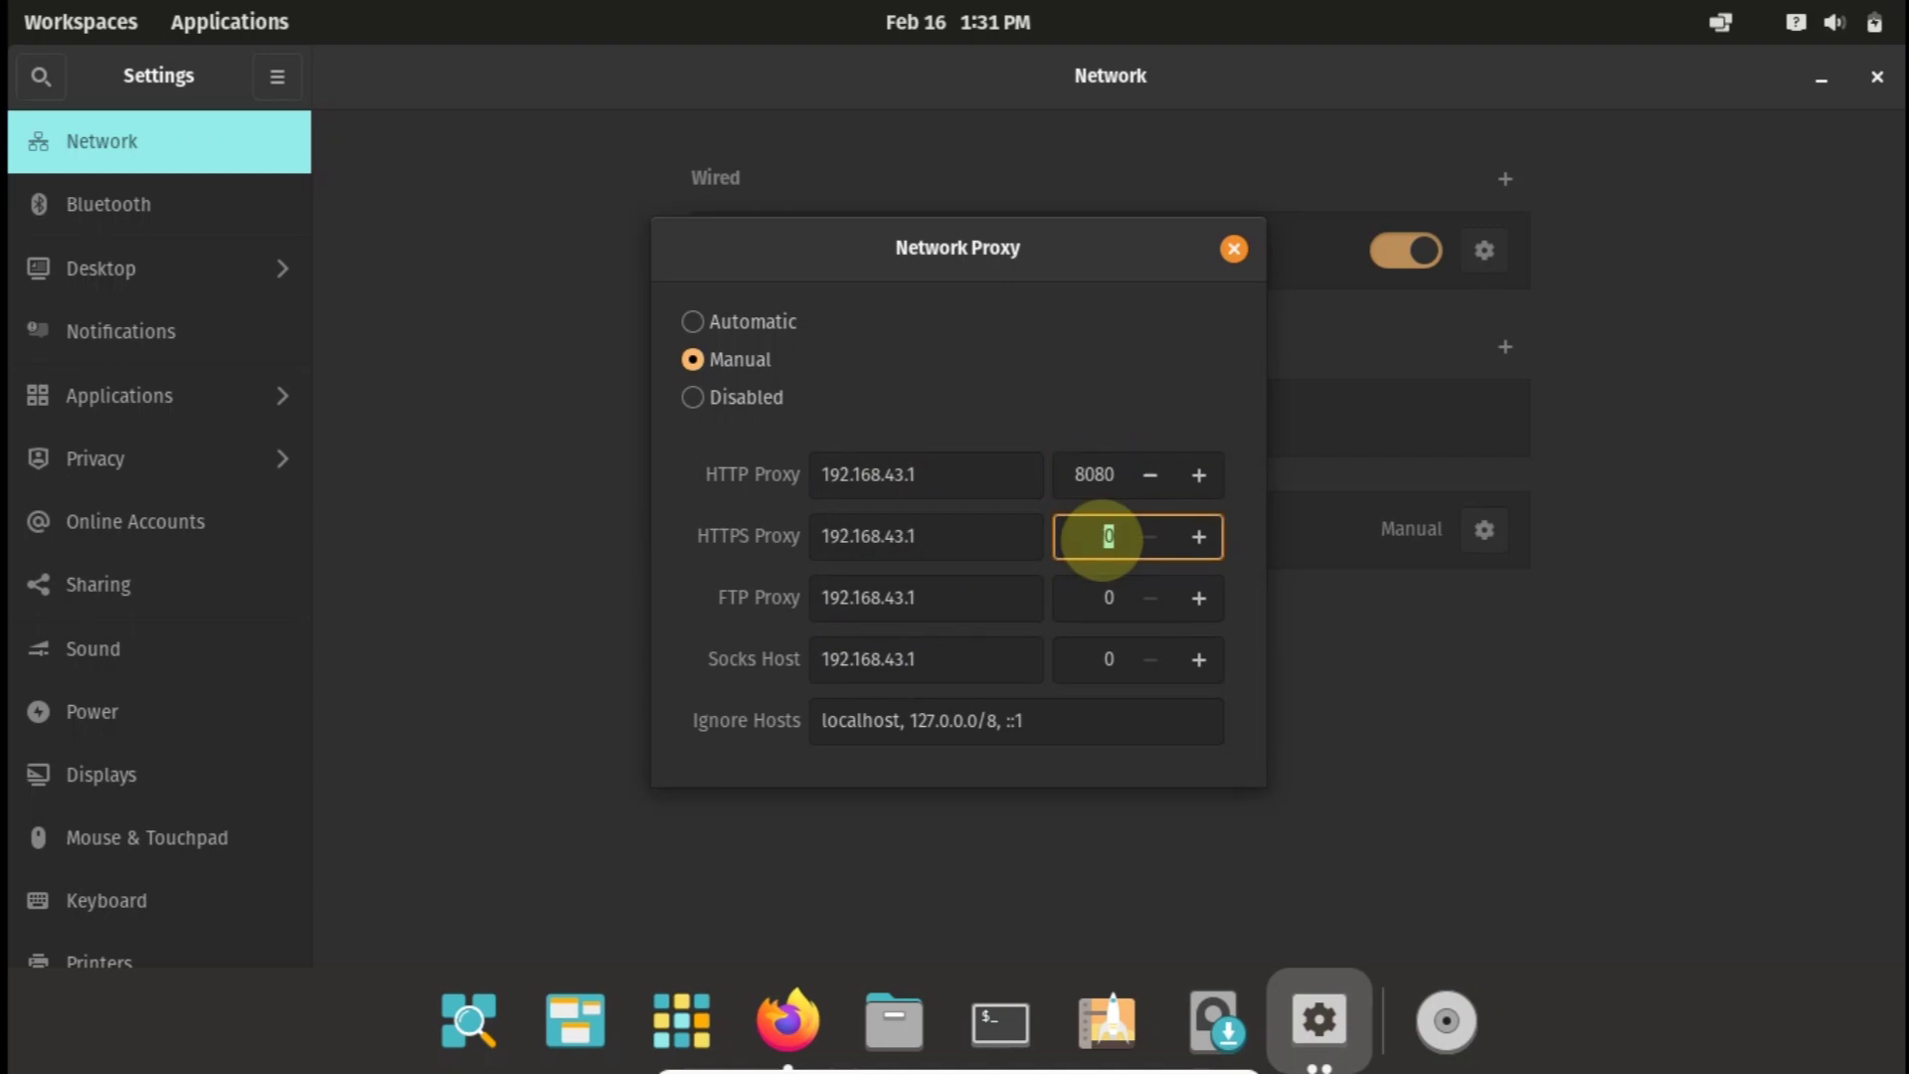
key(ctrl+v)
click(1084, 606)
double_click(1084, 606)
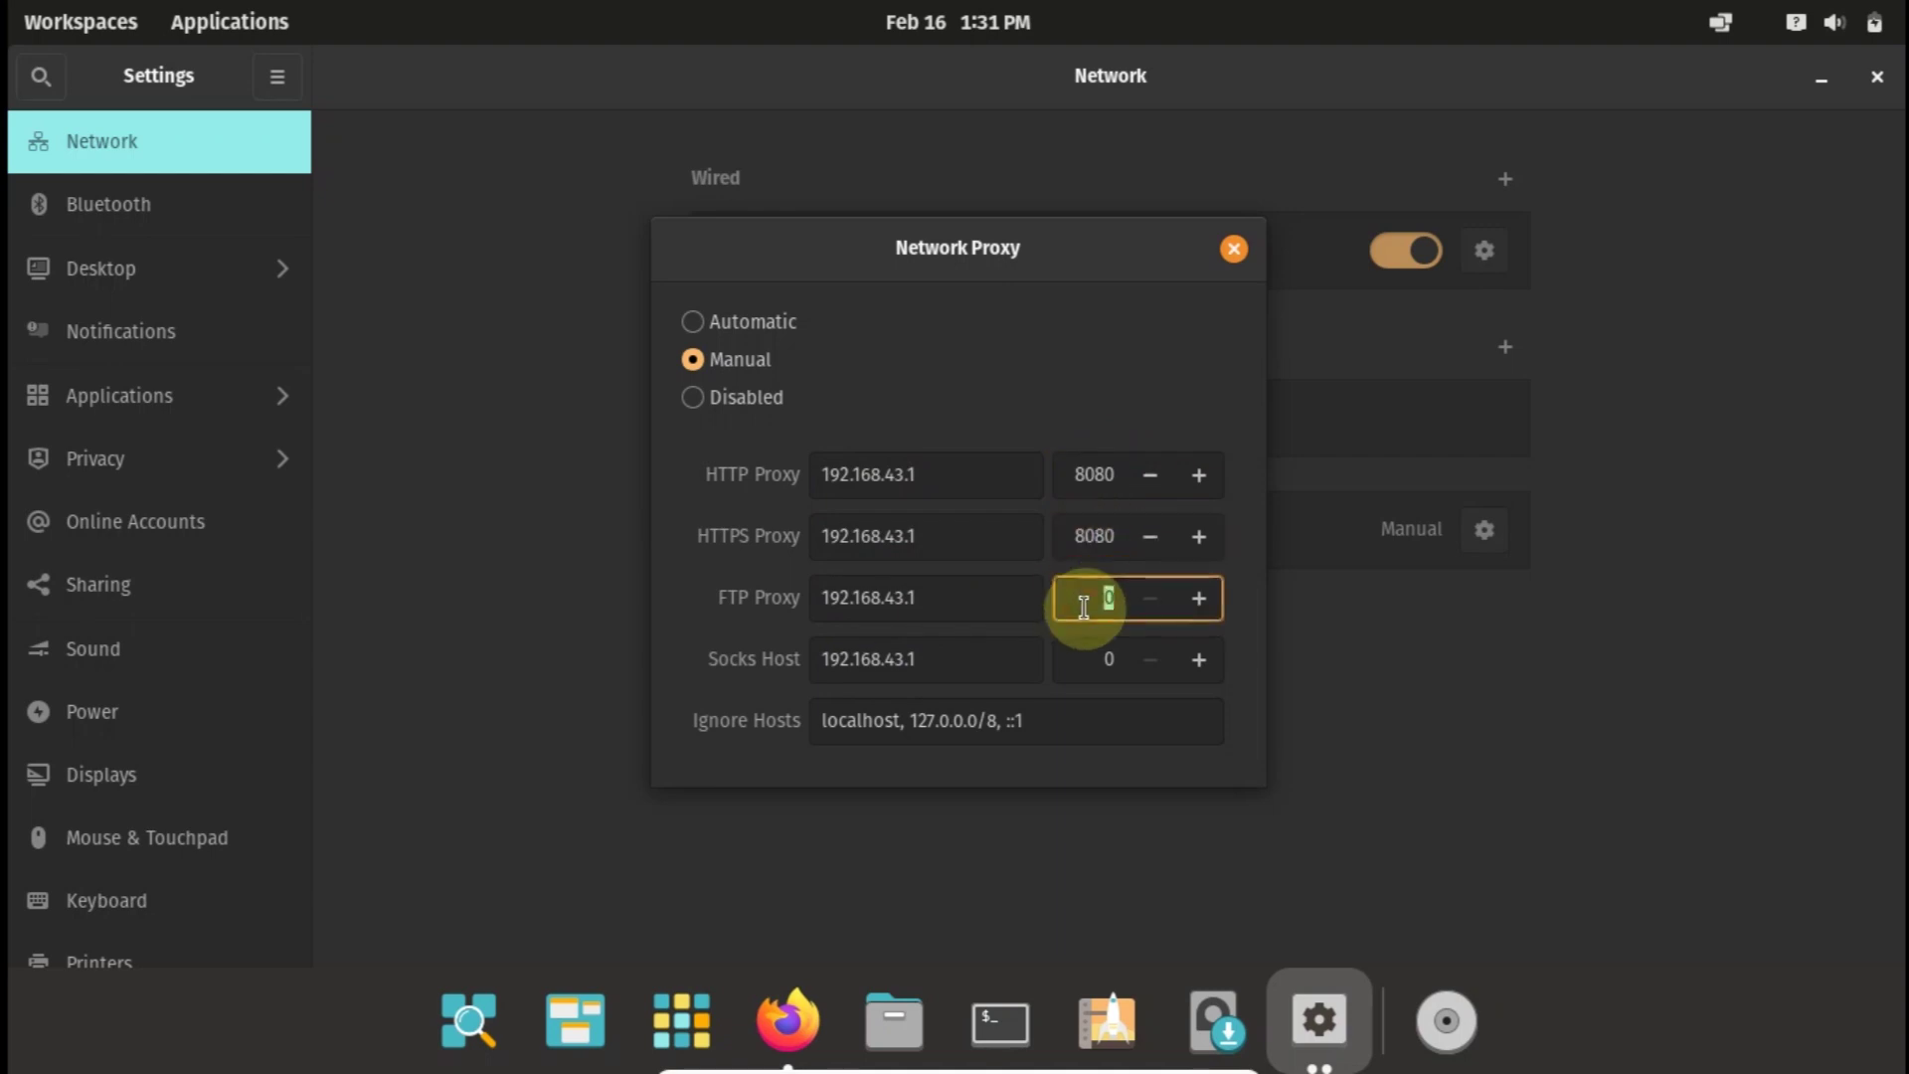
key(ctrl+v)
click(1097, 659)
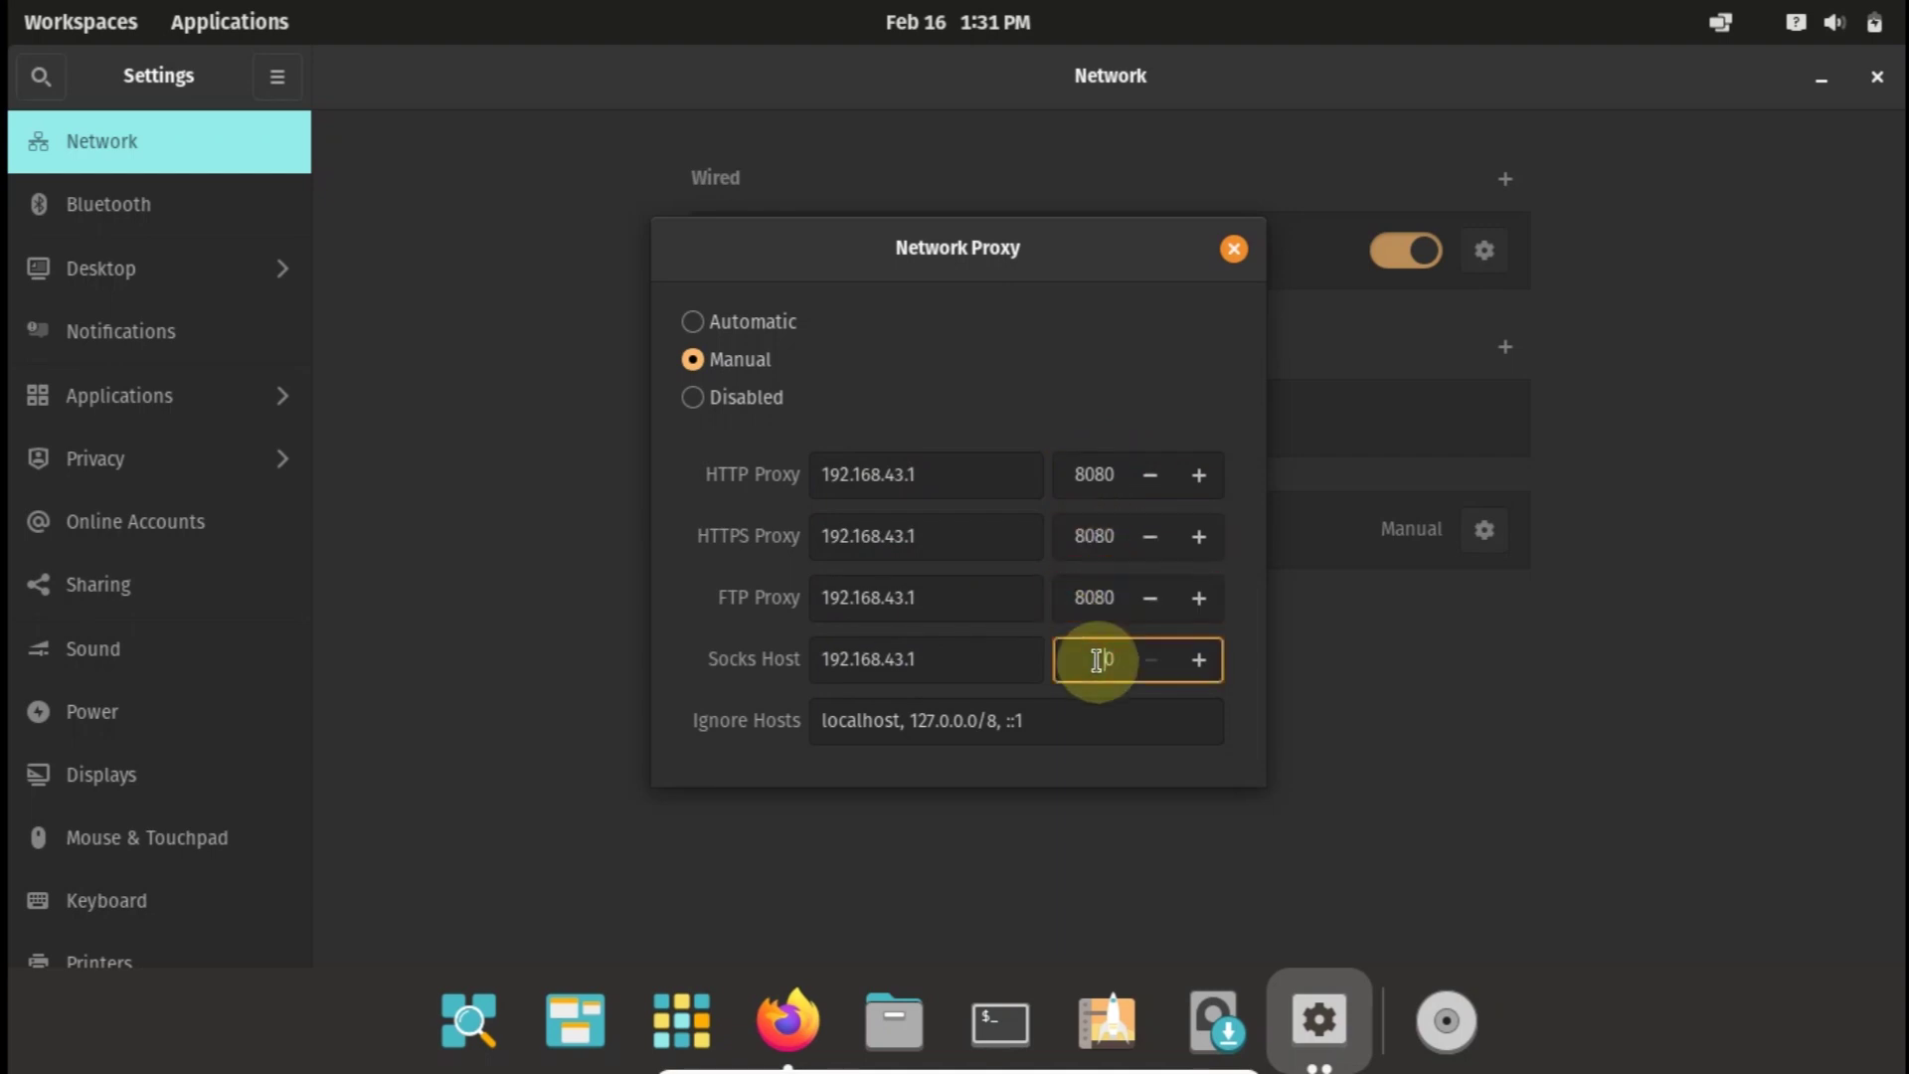
double_click(1097, 659)
key(ctrl+v)
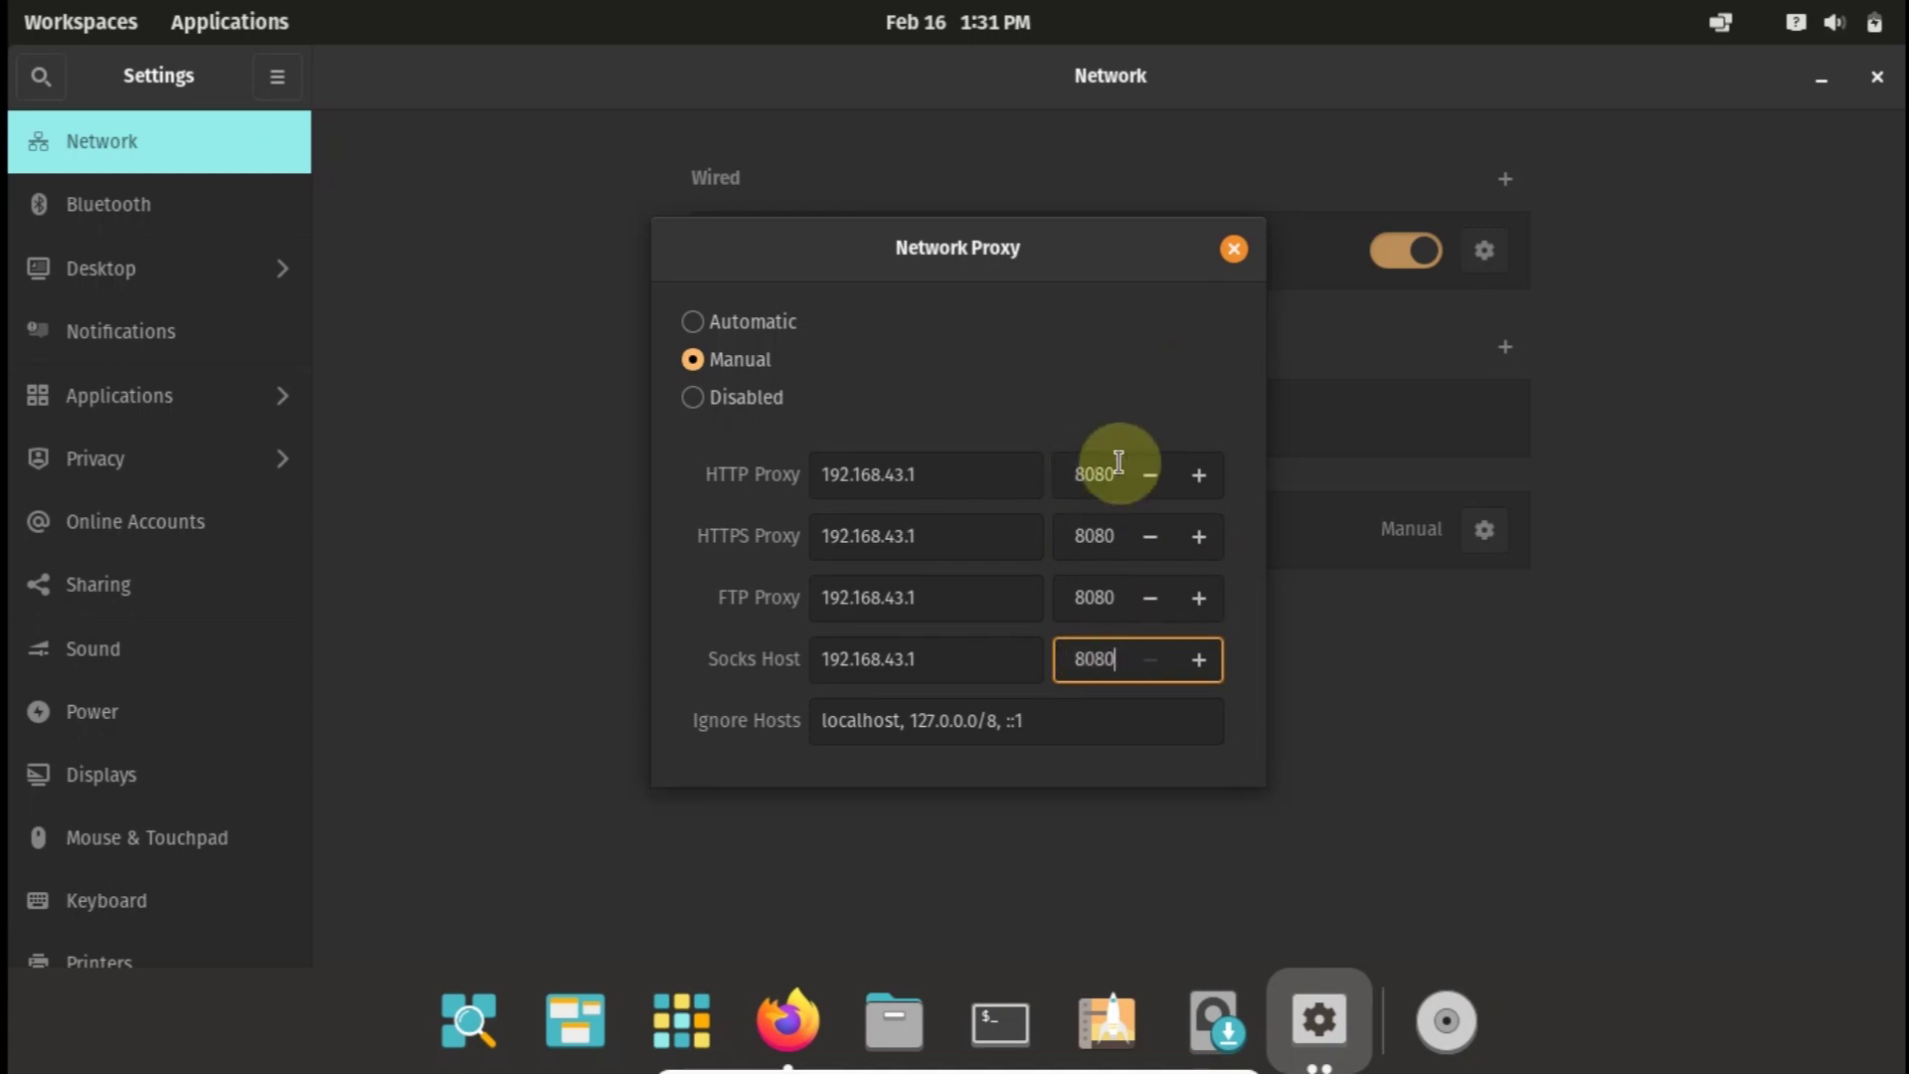
- Close and reopen the proxy dialog to confirm the saved values
click(1238, 241)
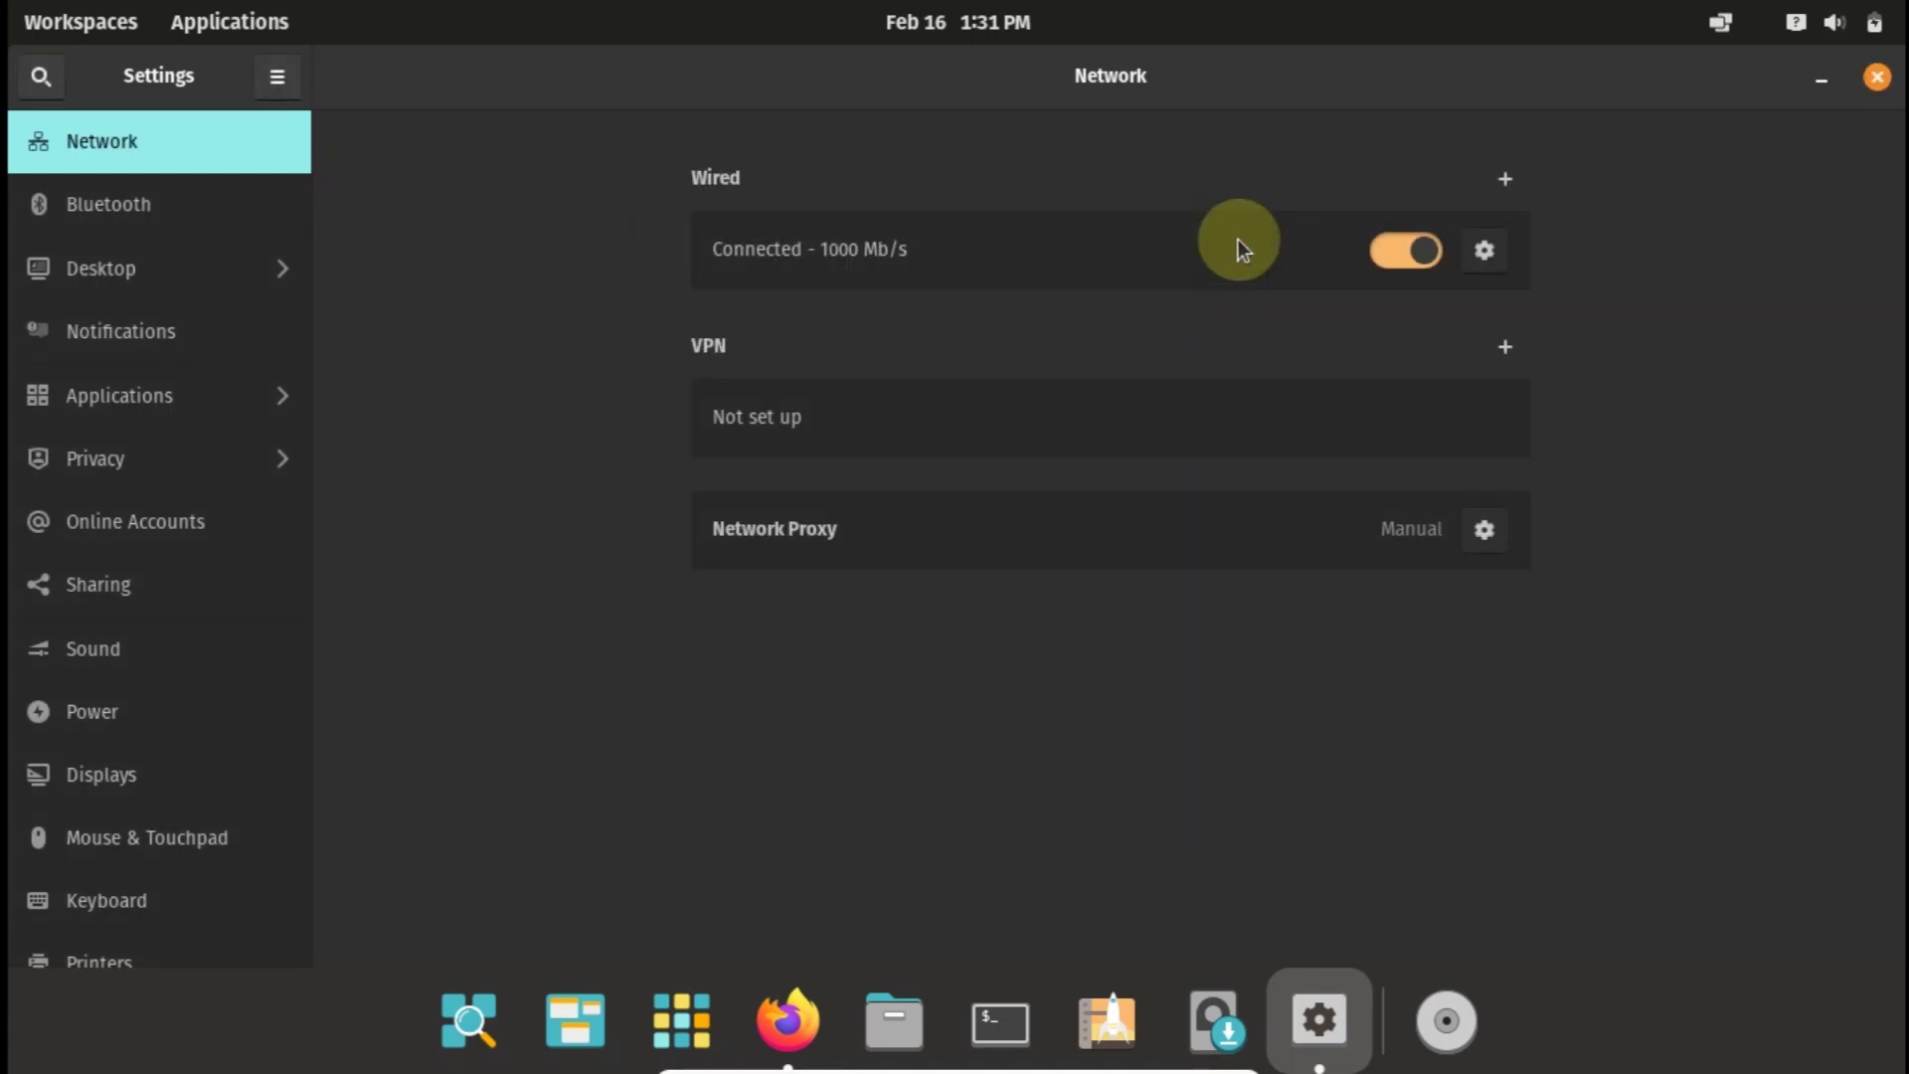
click(1484, 537)
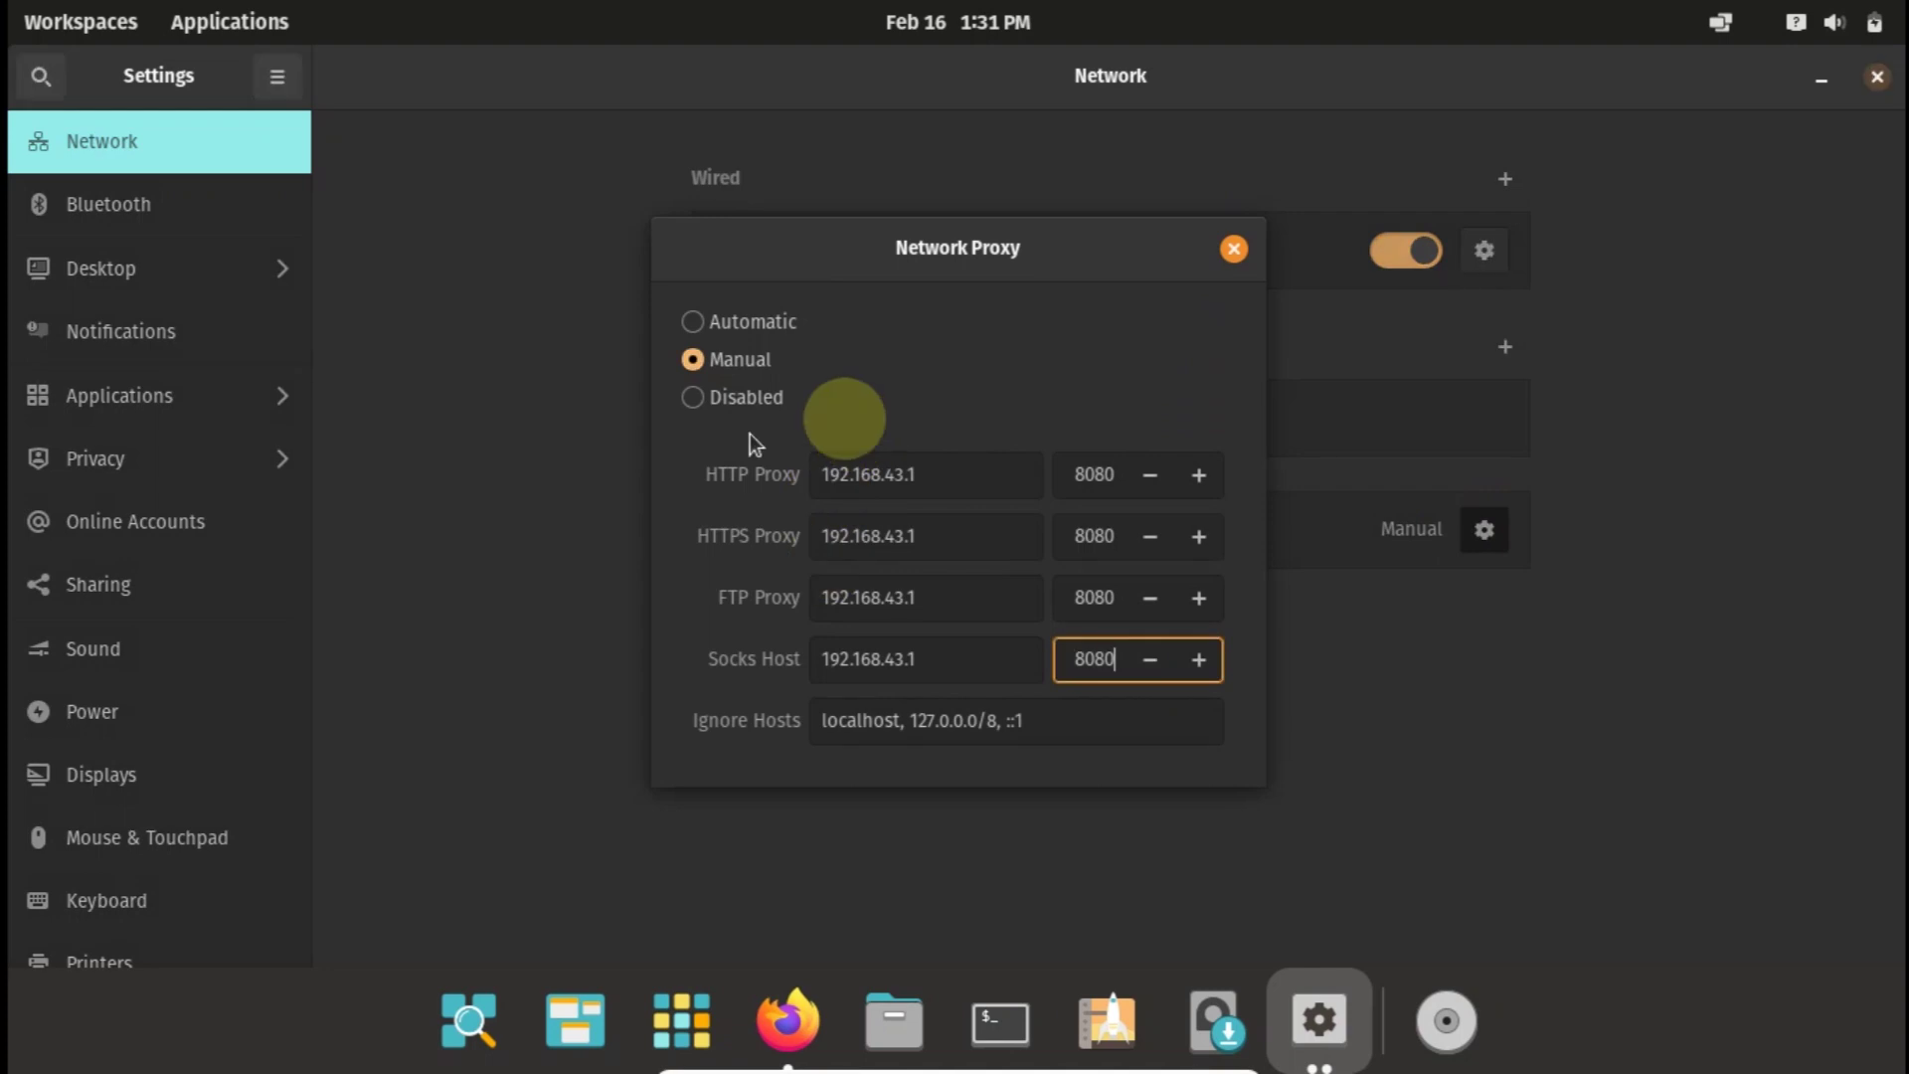
click(810, 1012)
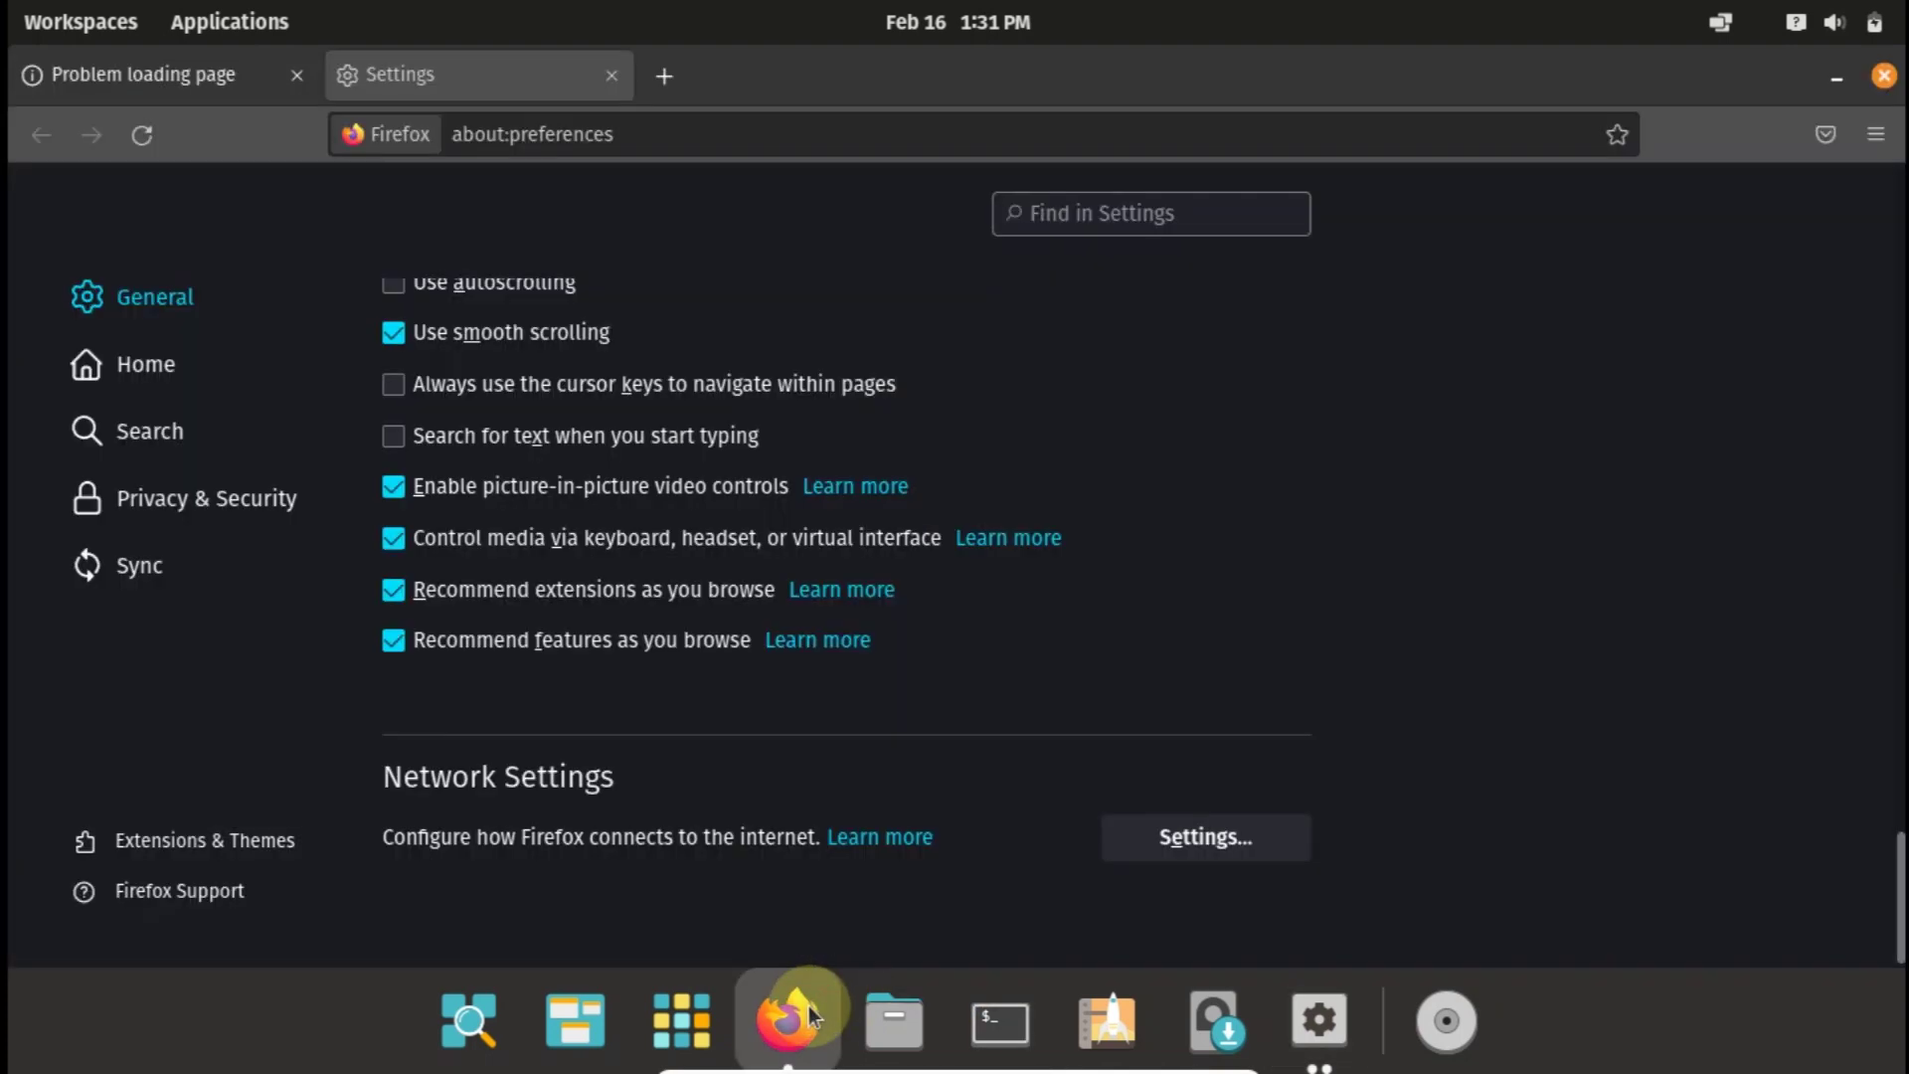
- Open a new Firefox tab, test loading Twitter, then open another new tab
click(663, 74)
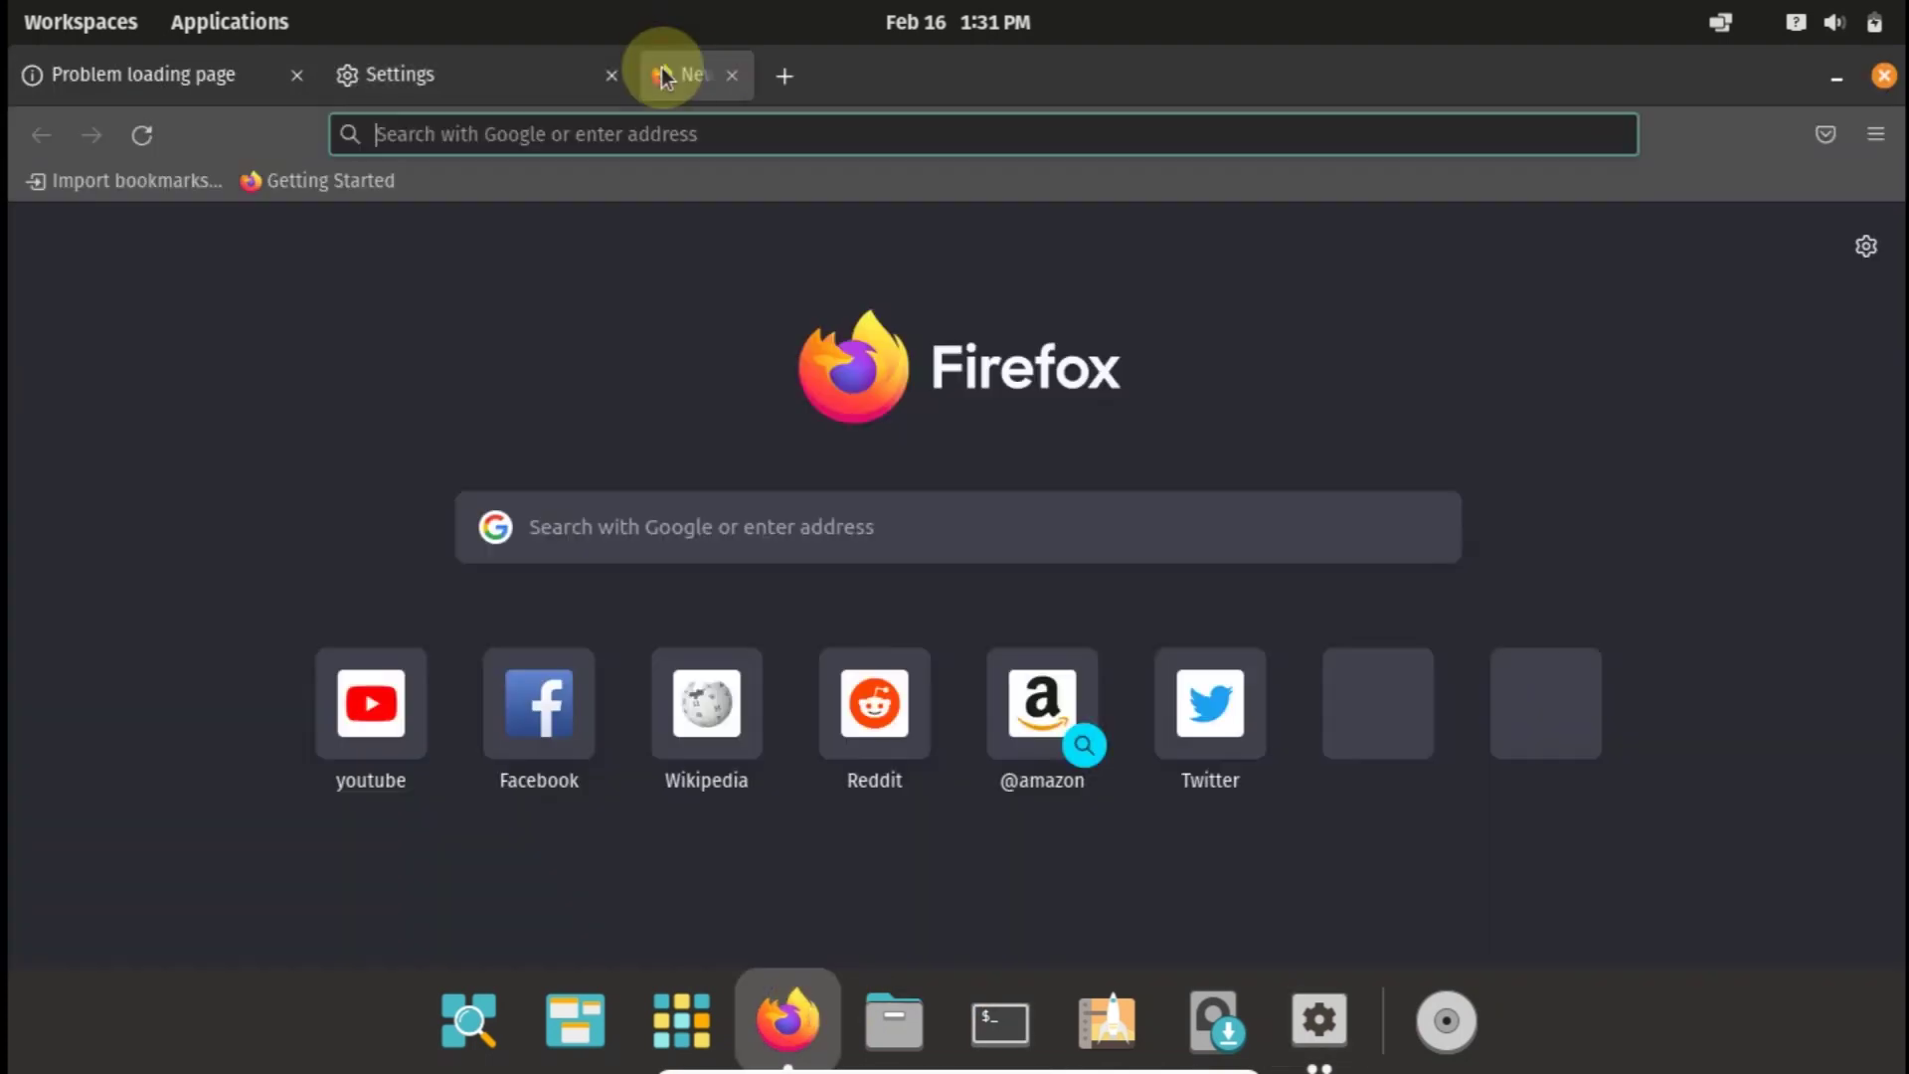
click(1221, 733)
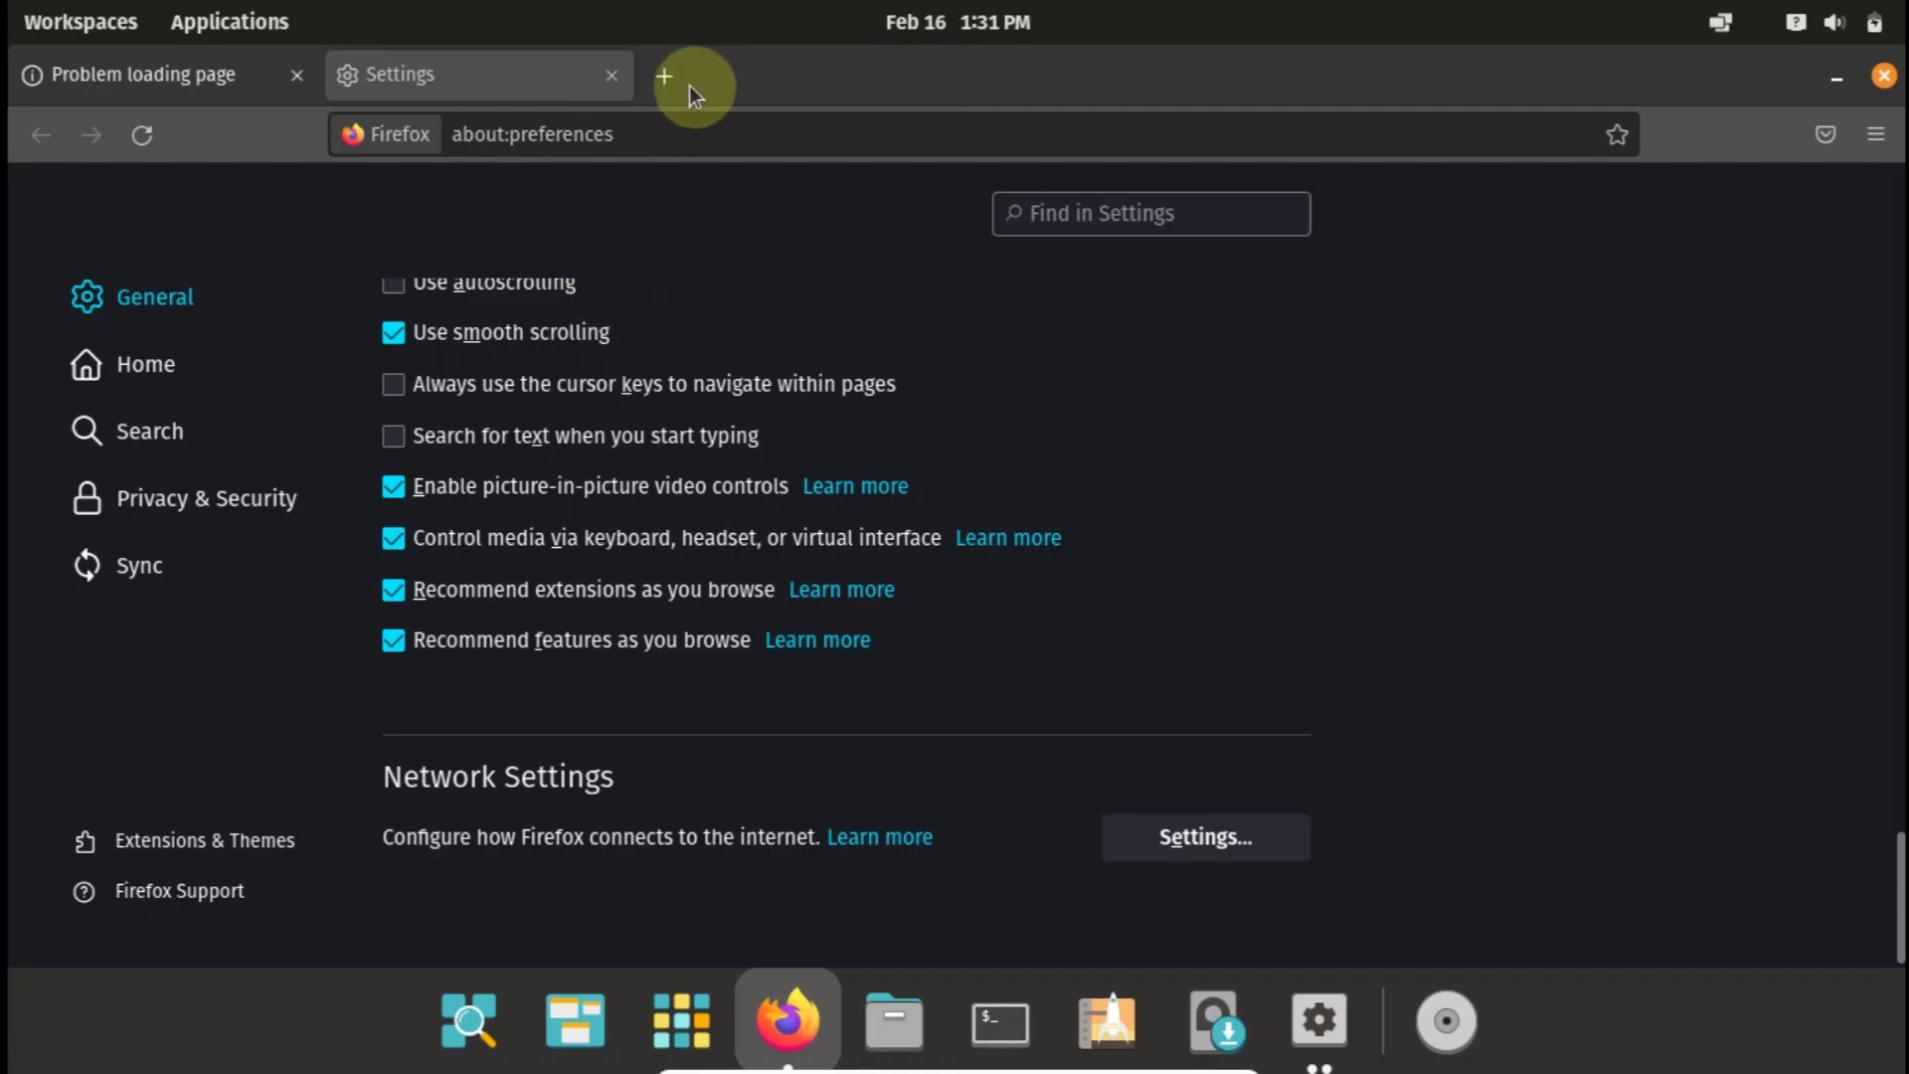
click(660, 80)
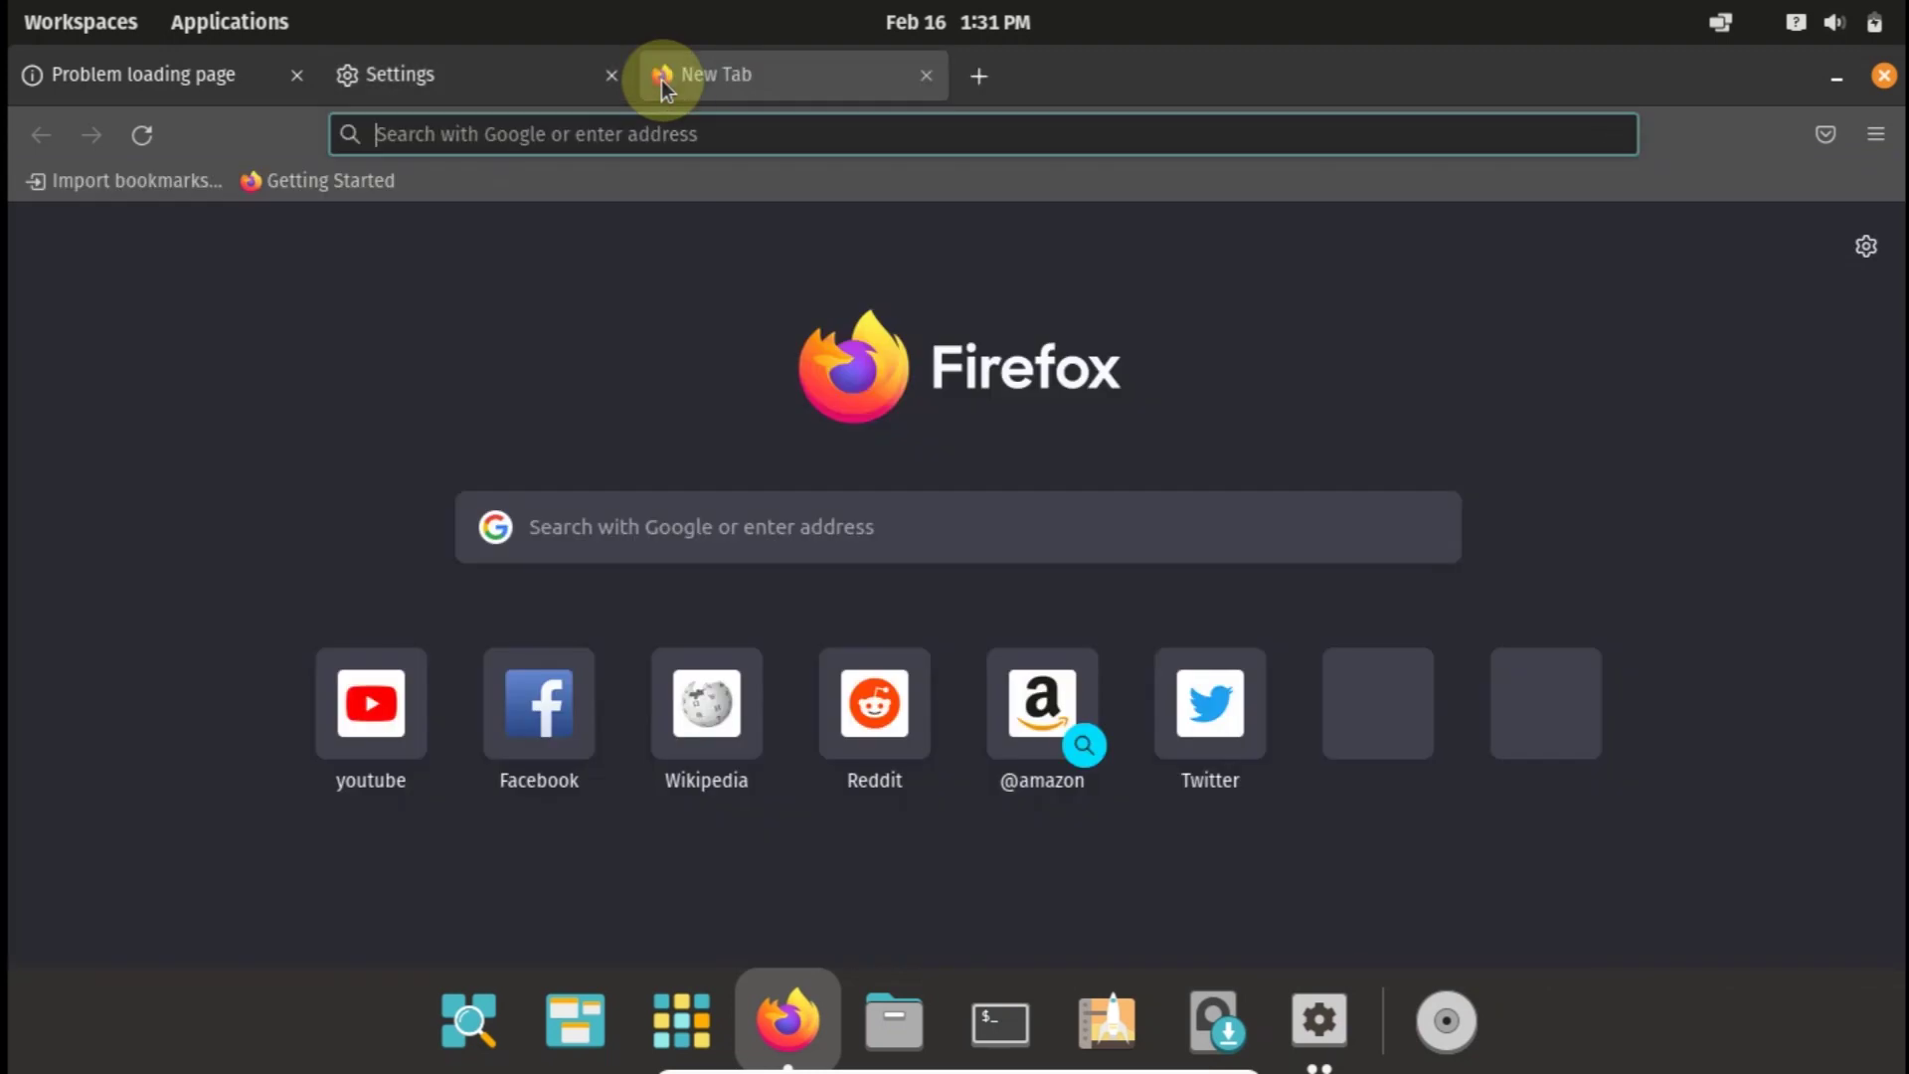
click(590, 146)
- Search for 'proxyman himanshub' and show the ProxyMan repository's download options
text(proxy)
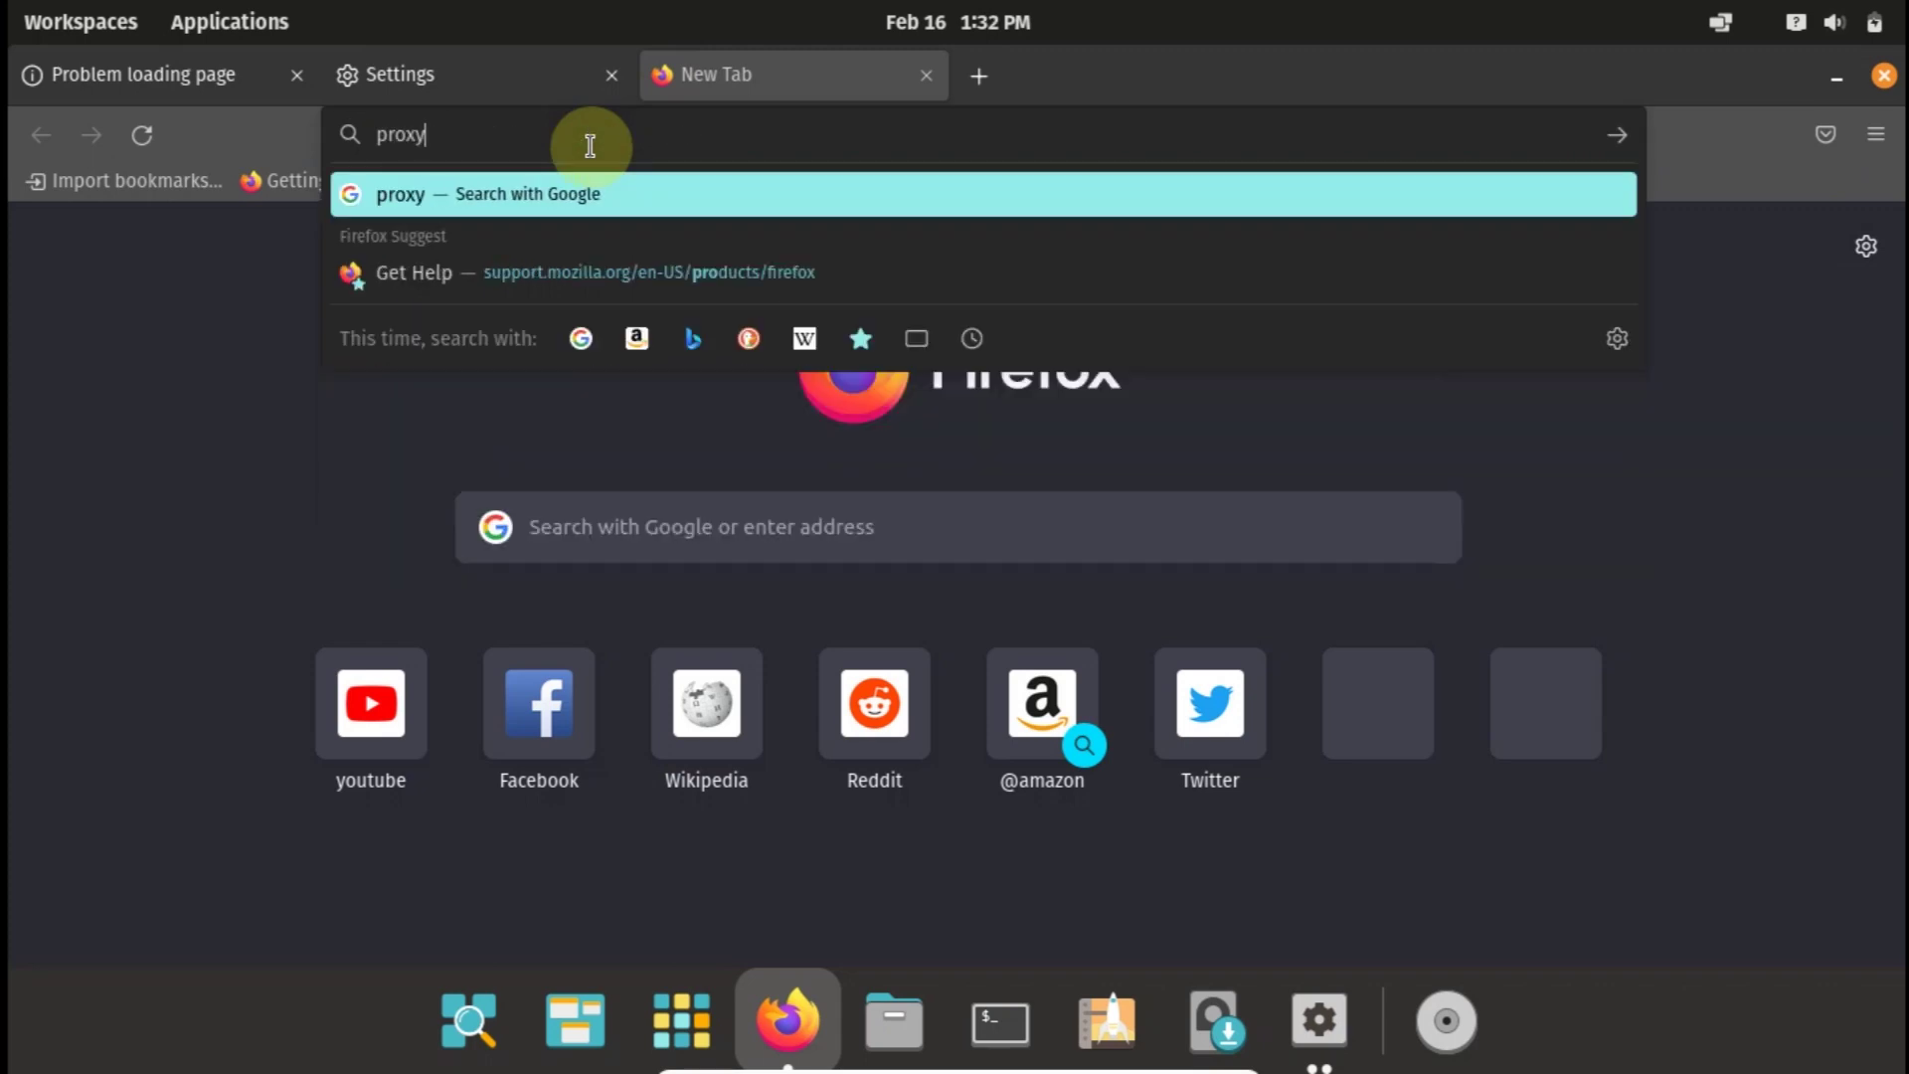
text(man h)
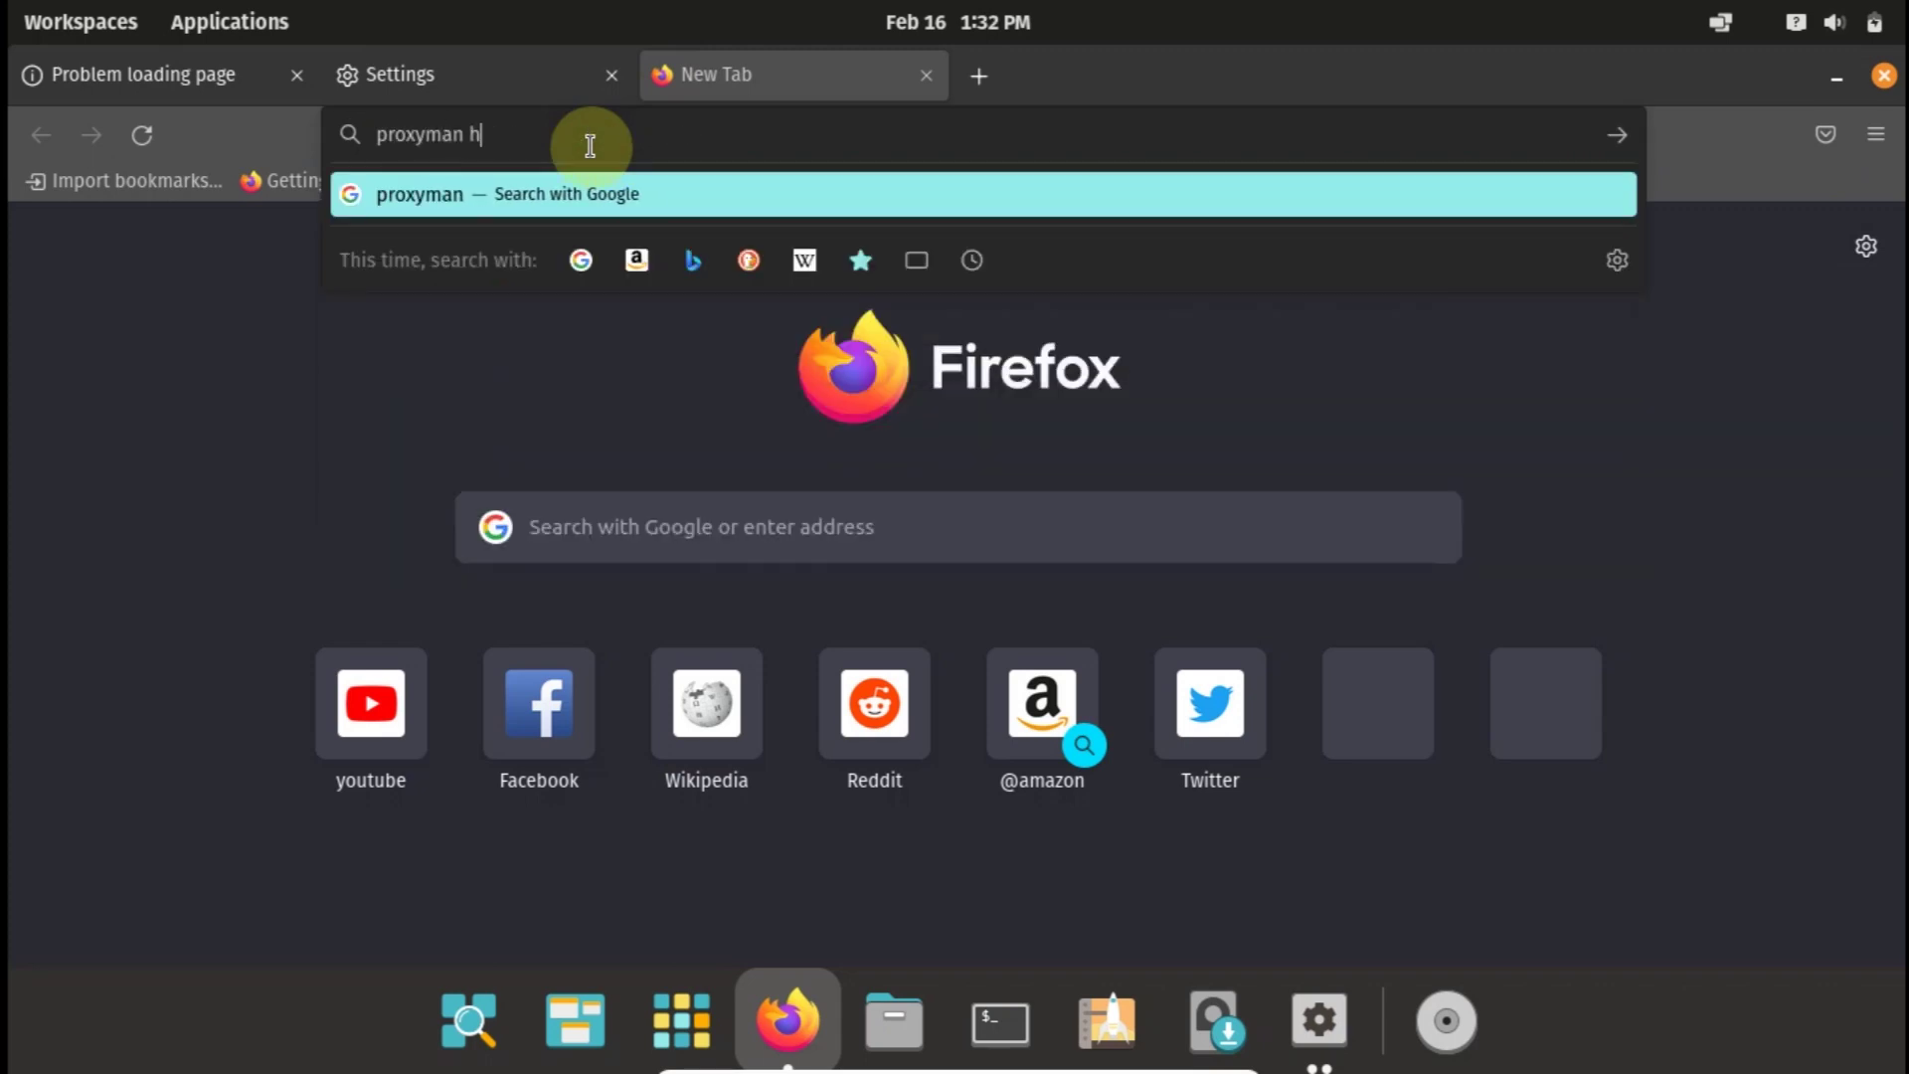
text(imanshub)
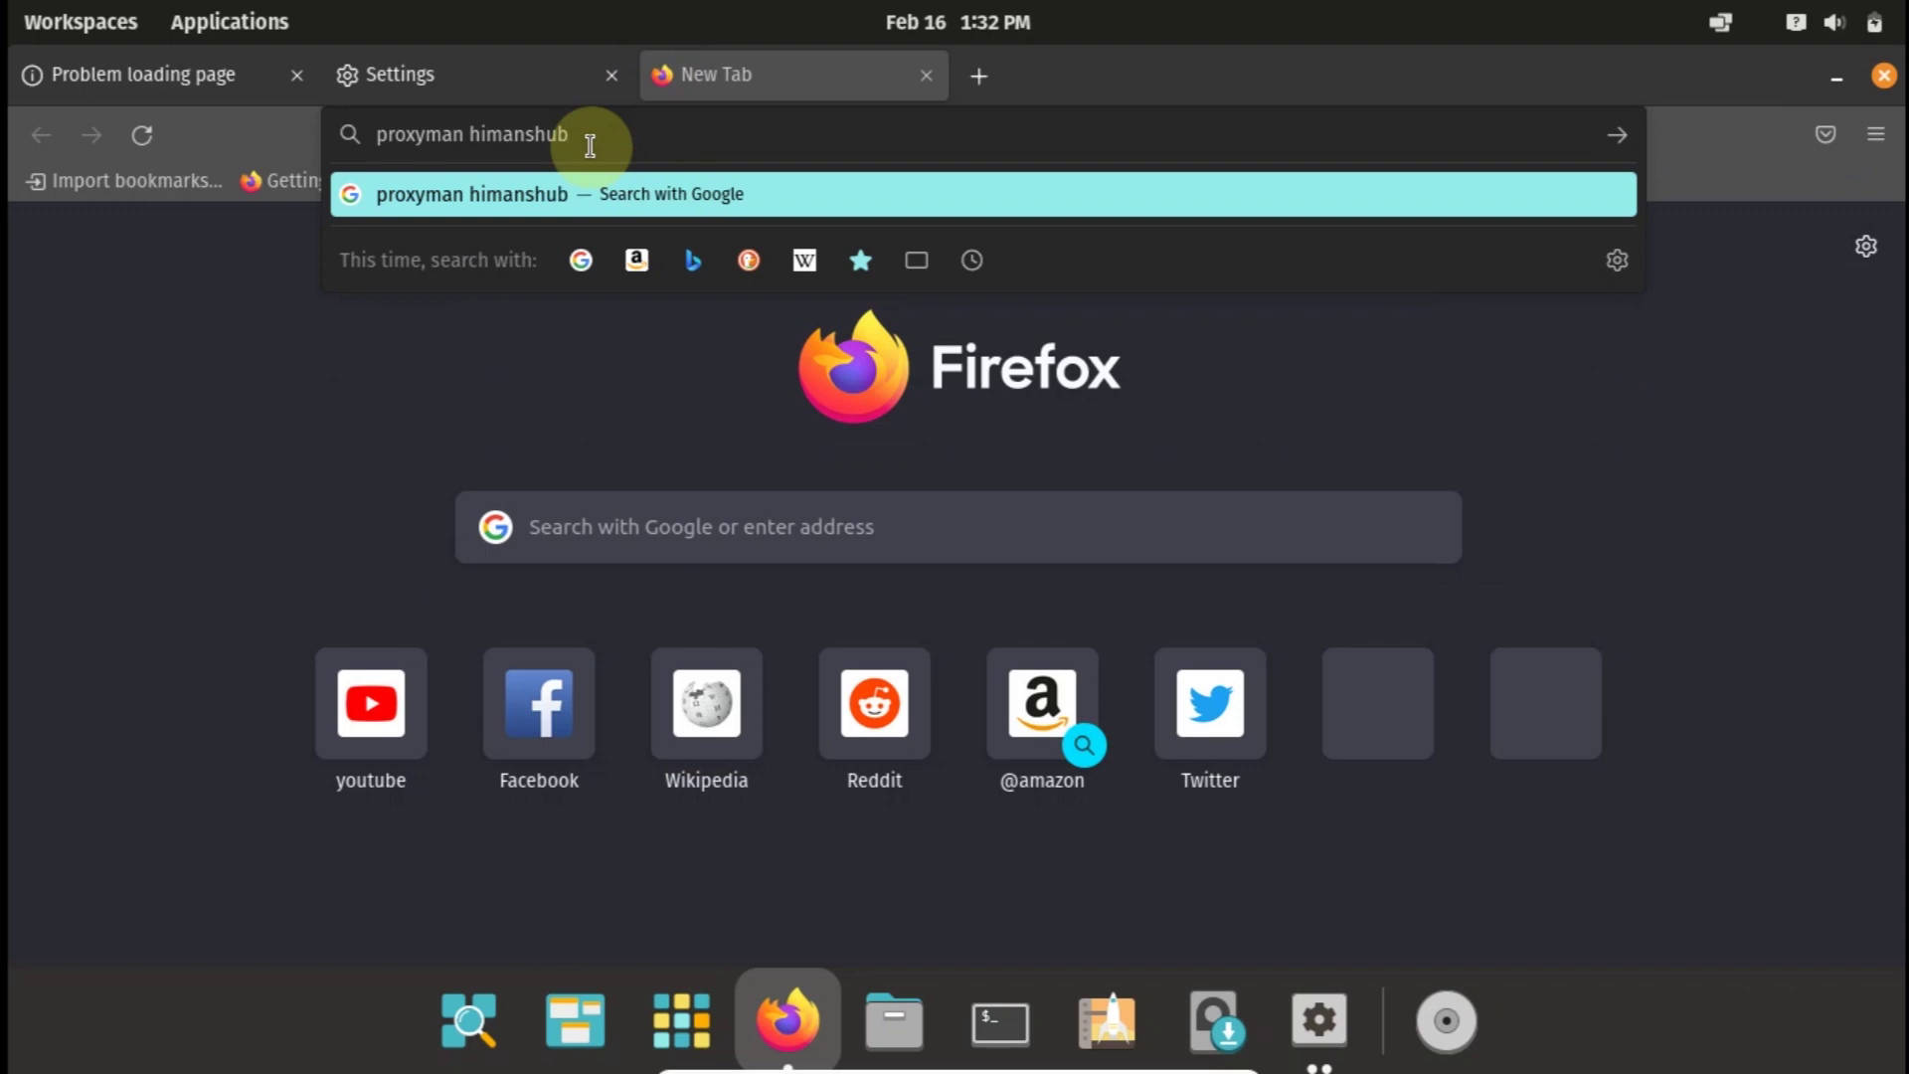
key(Return)
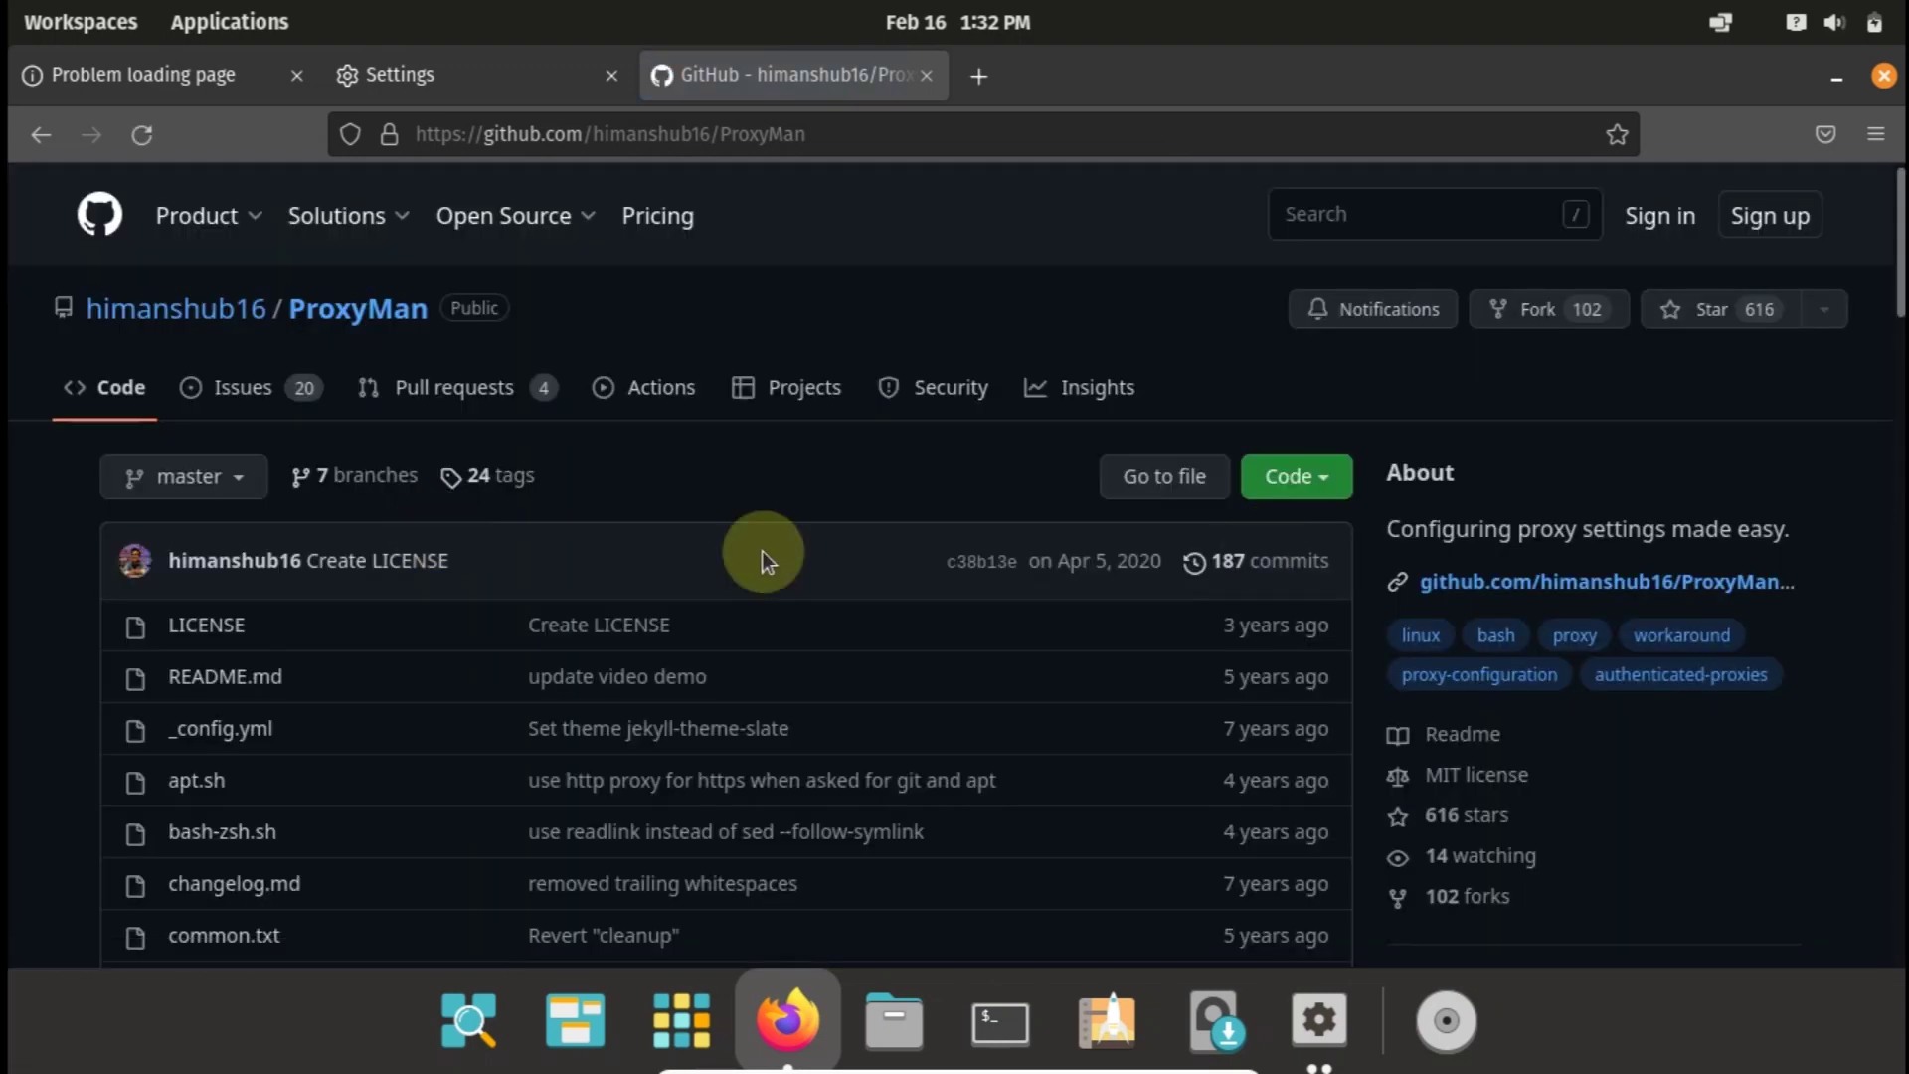
click(1317, 479)
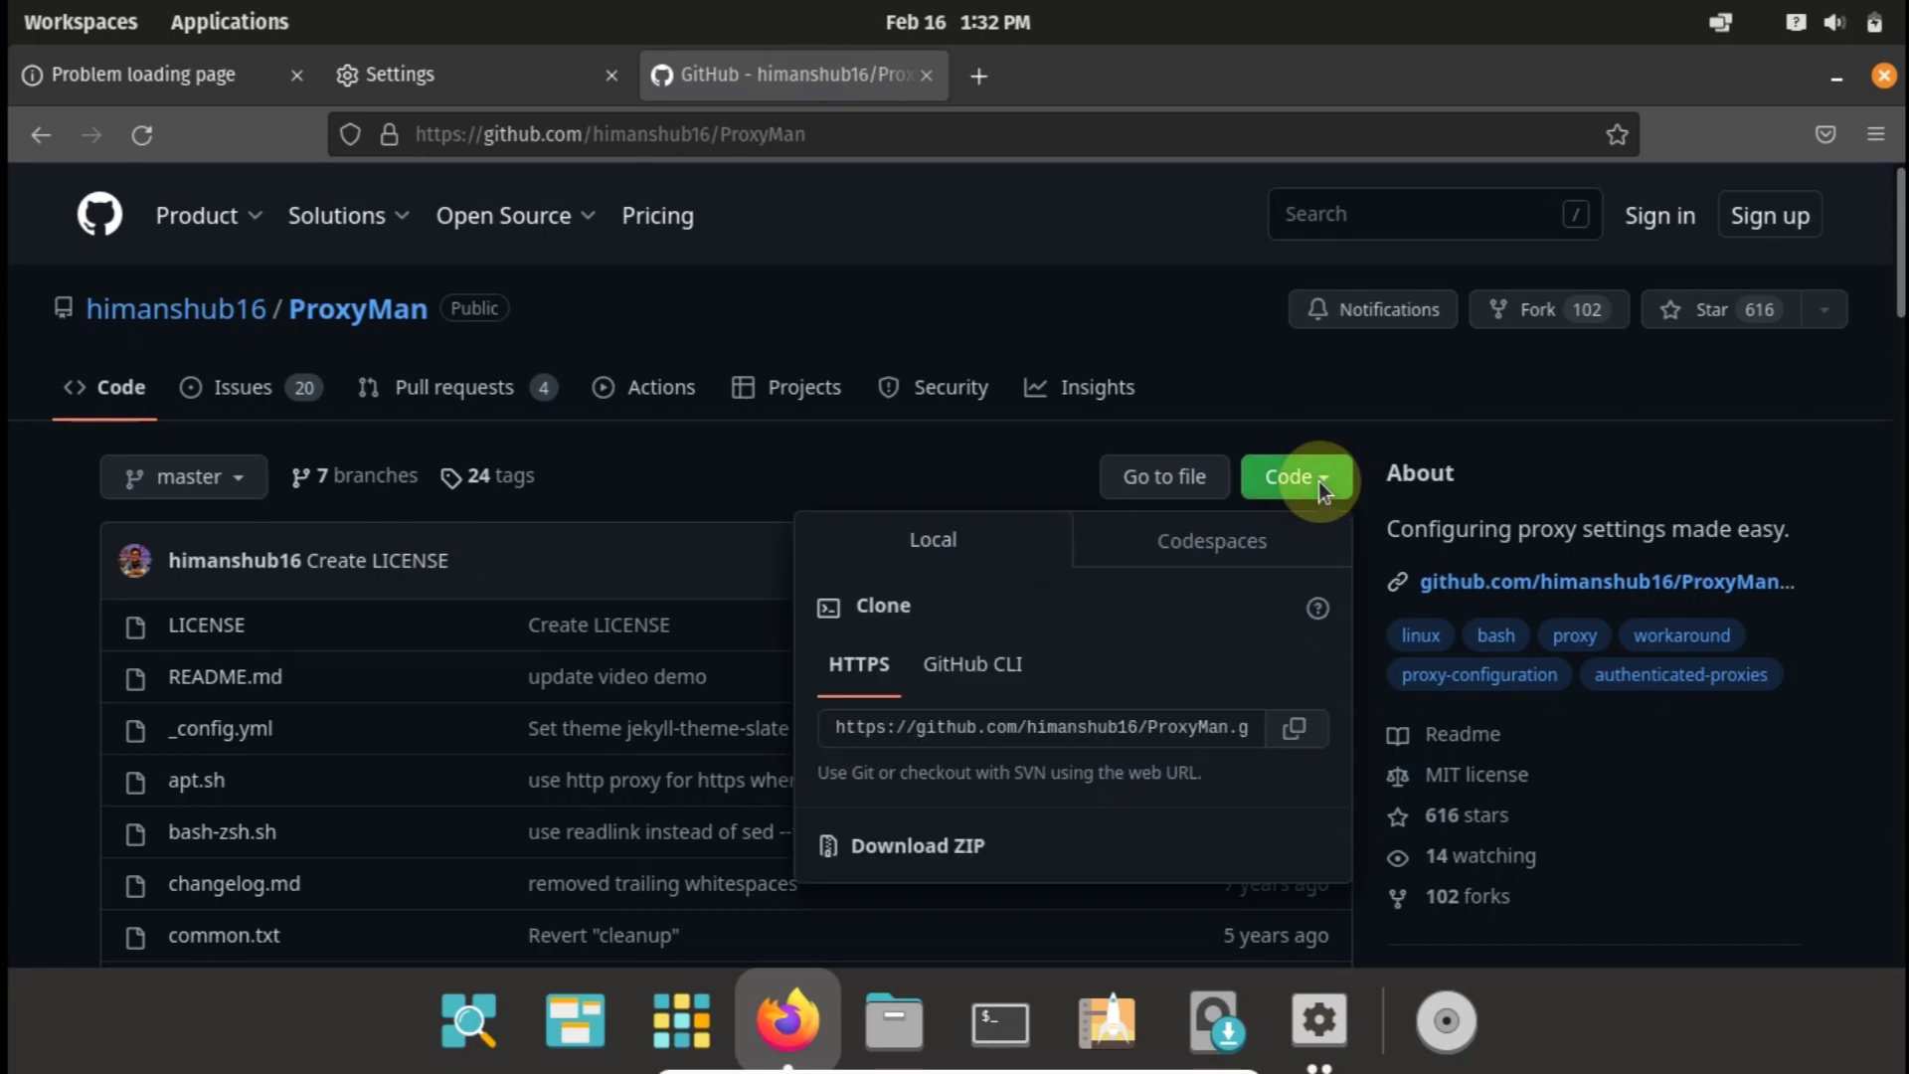
- Download ProxyMan as a ZIP and extract it into Home with Archive Manager
click(905, 851)
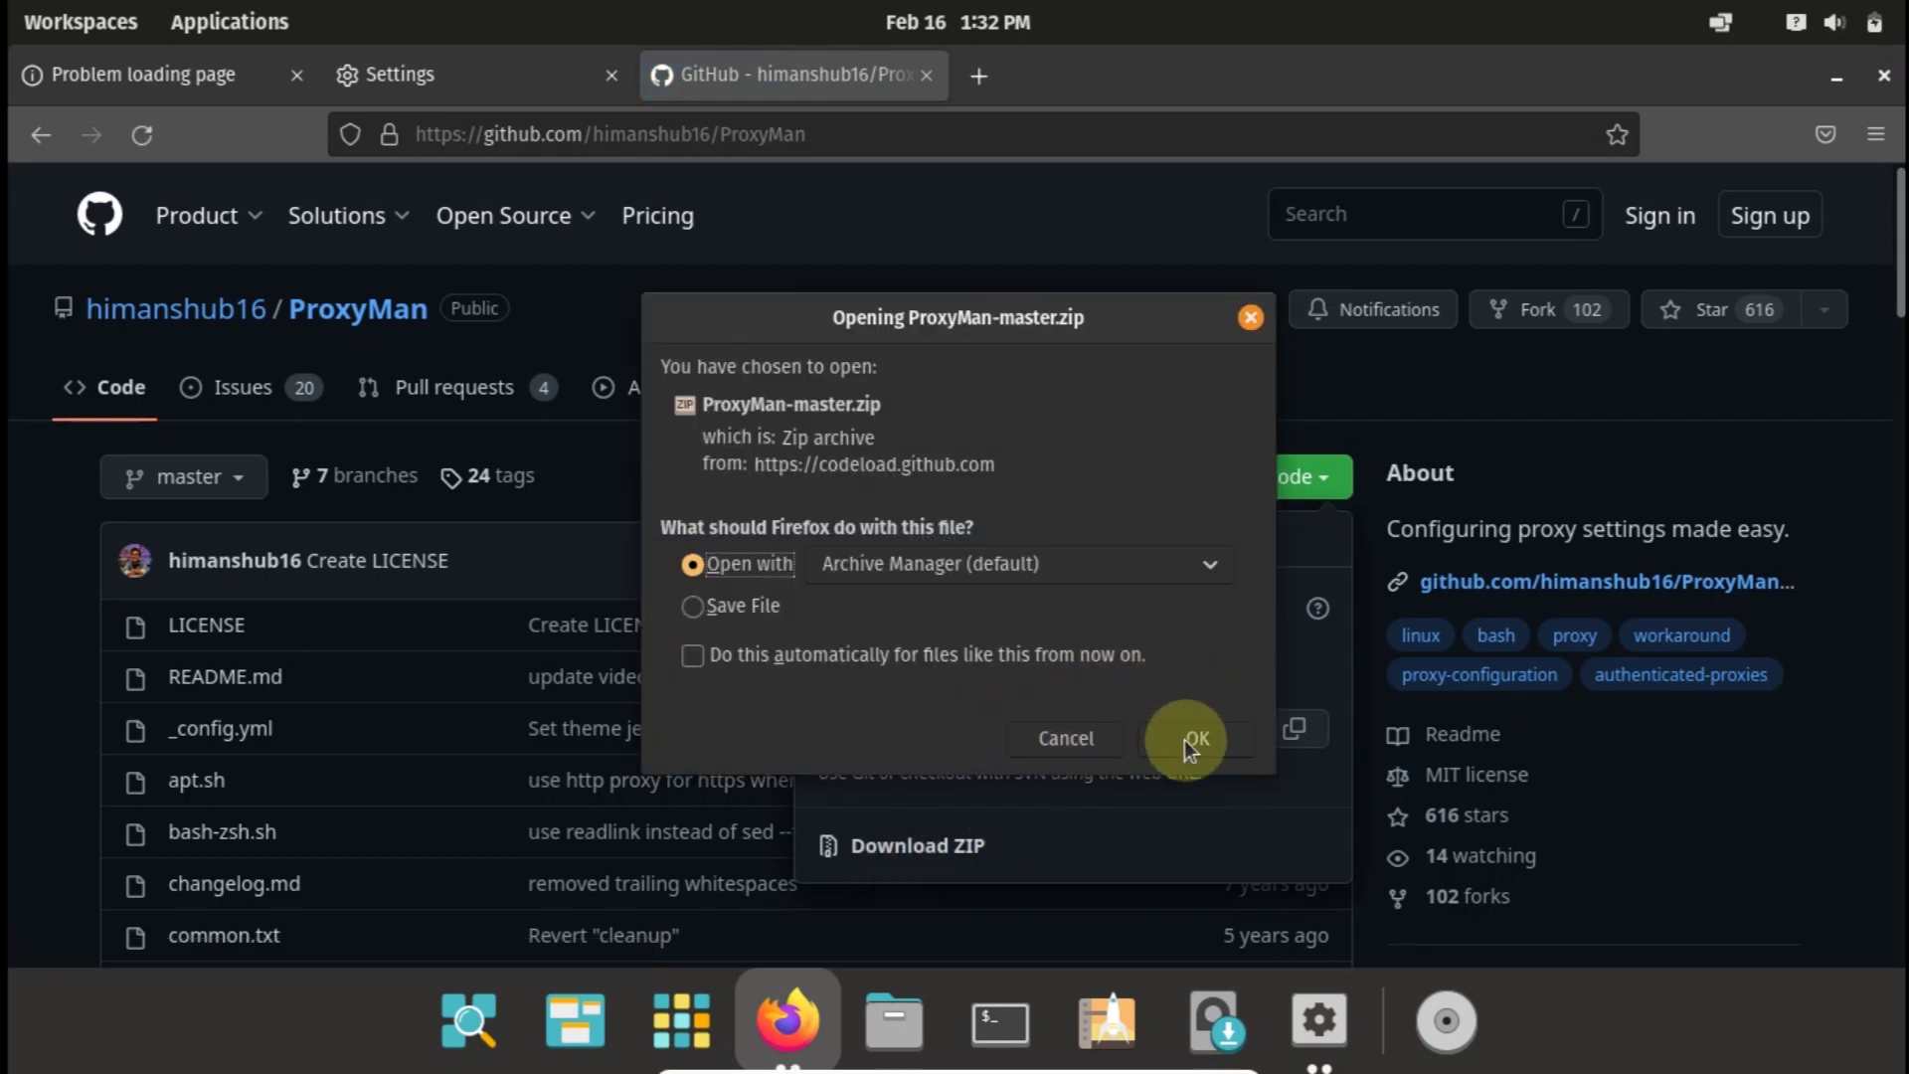
click(1184, 740)
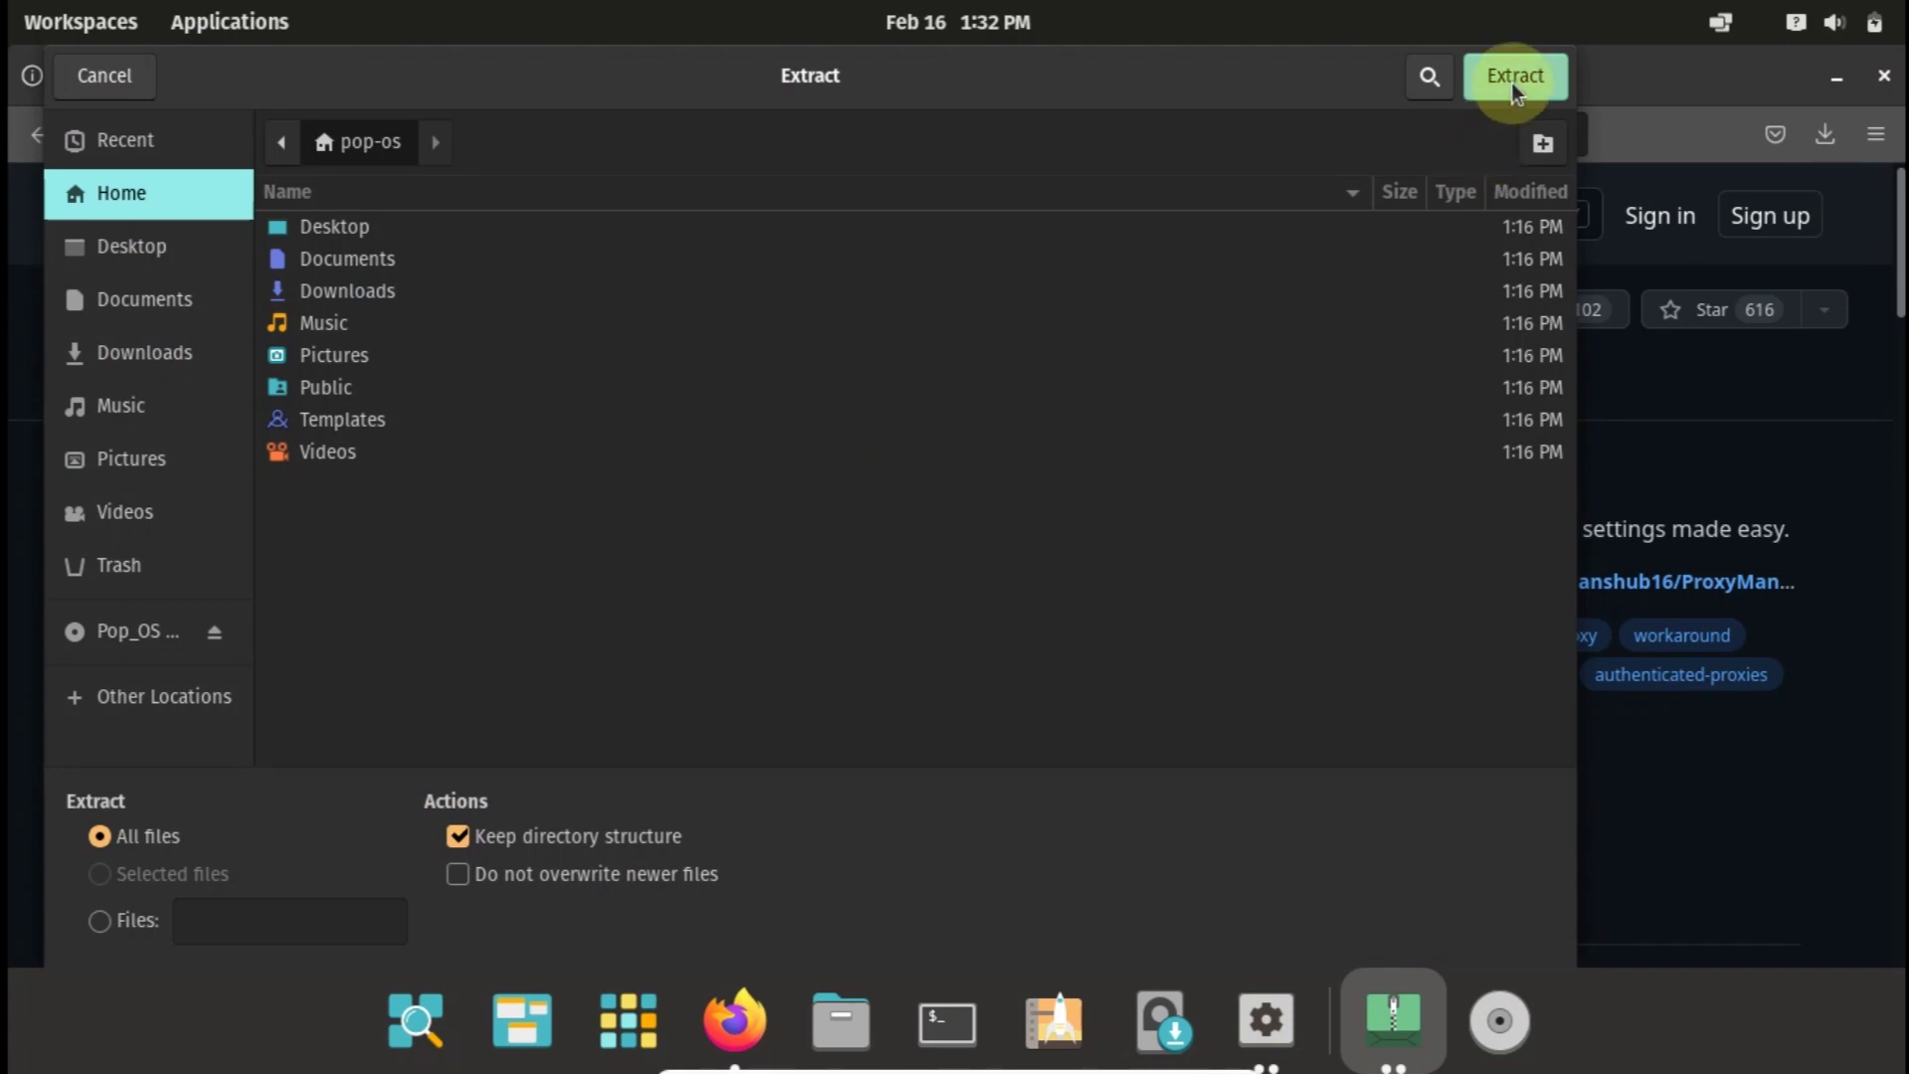
click(1512, 82)
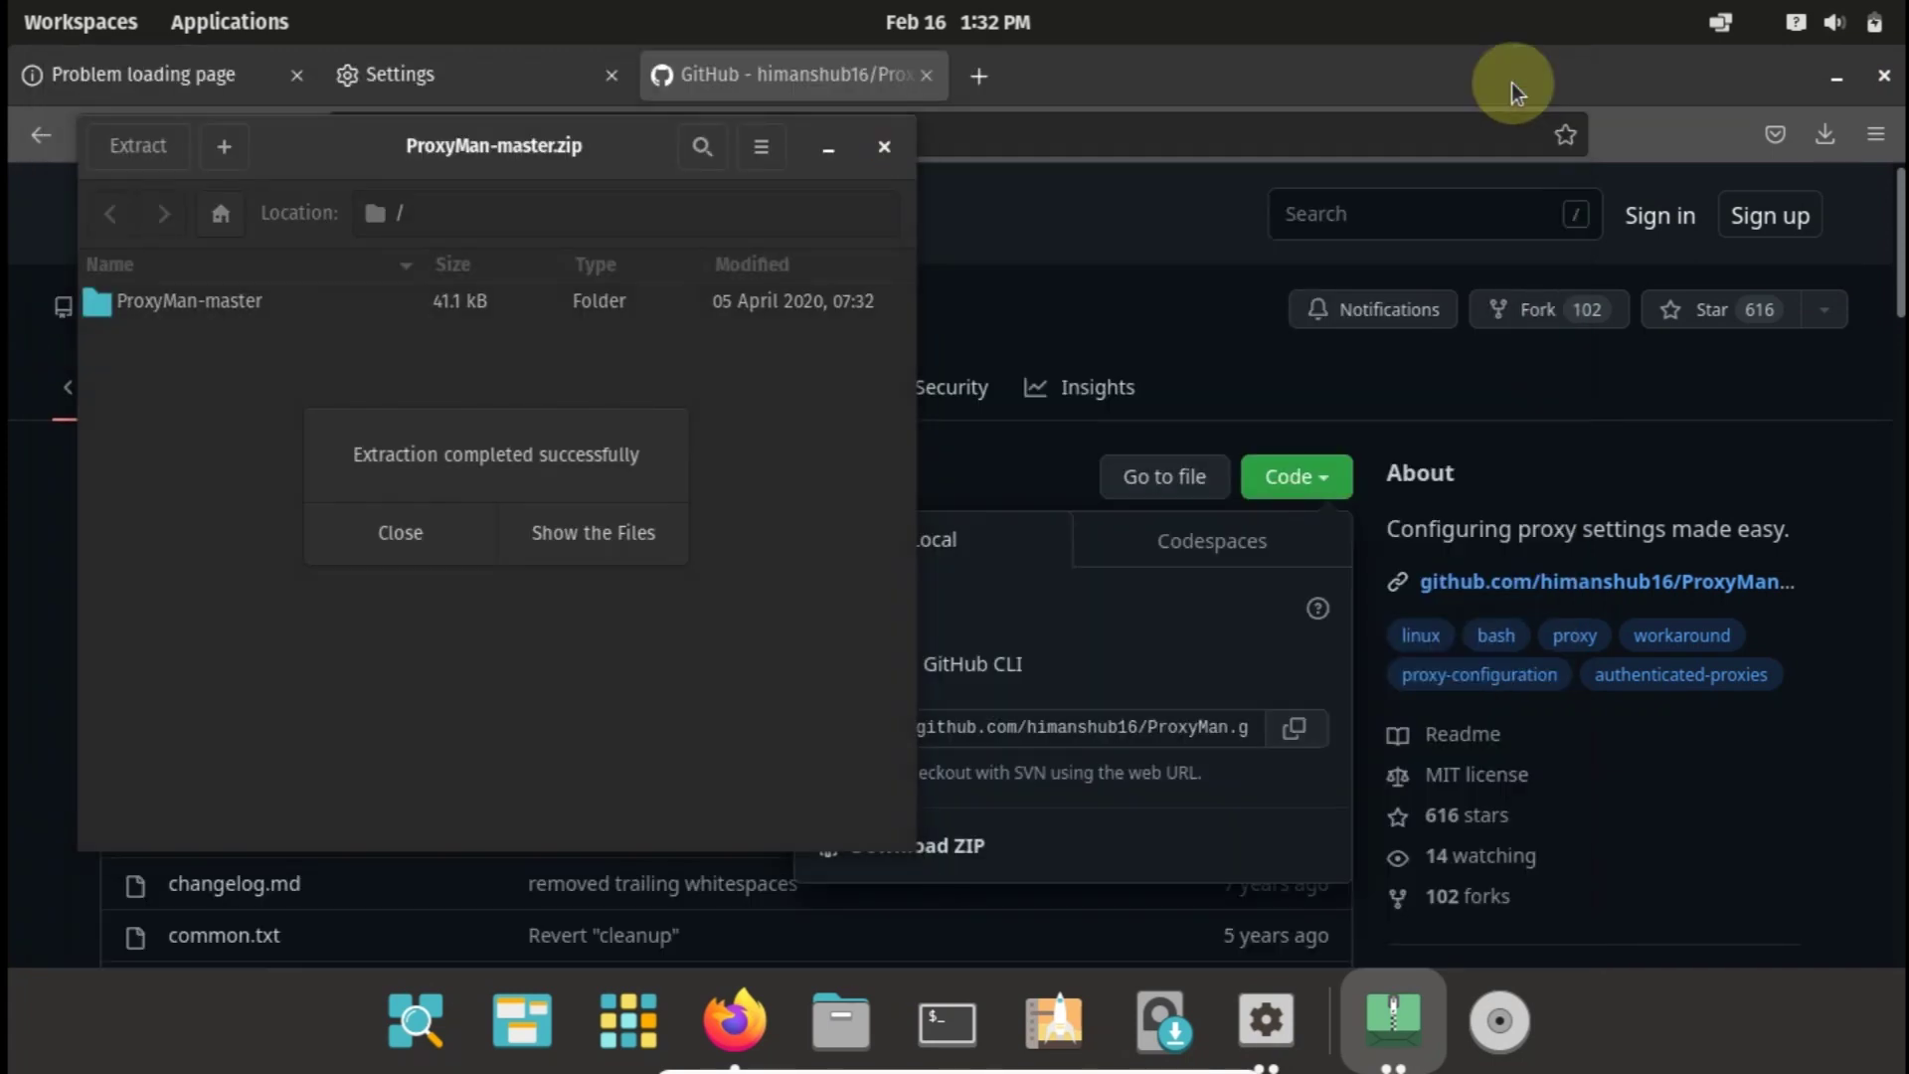
click(438, 534)
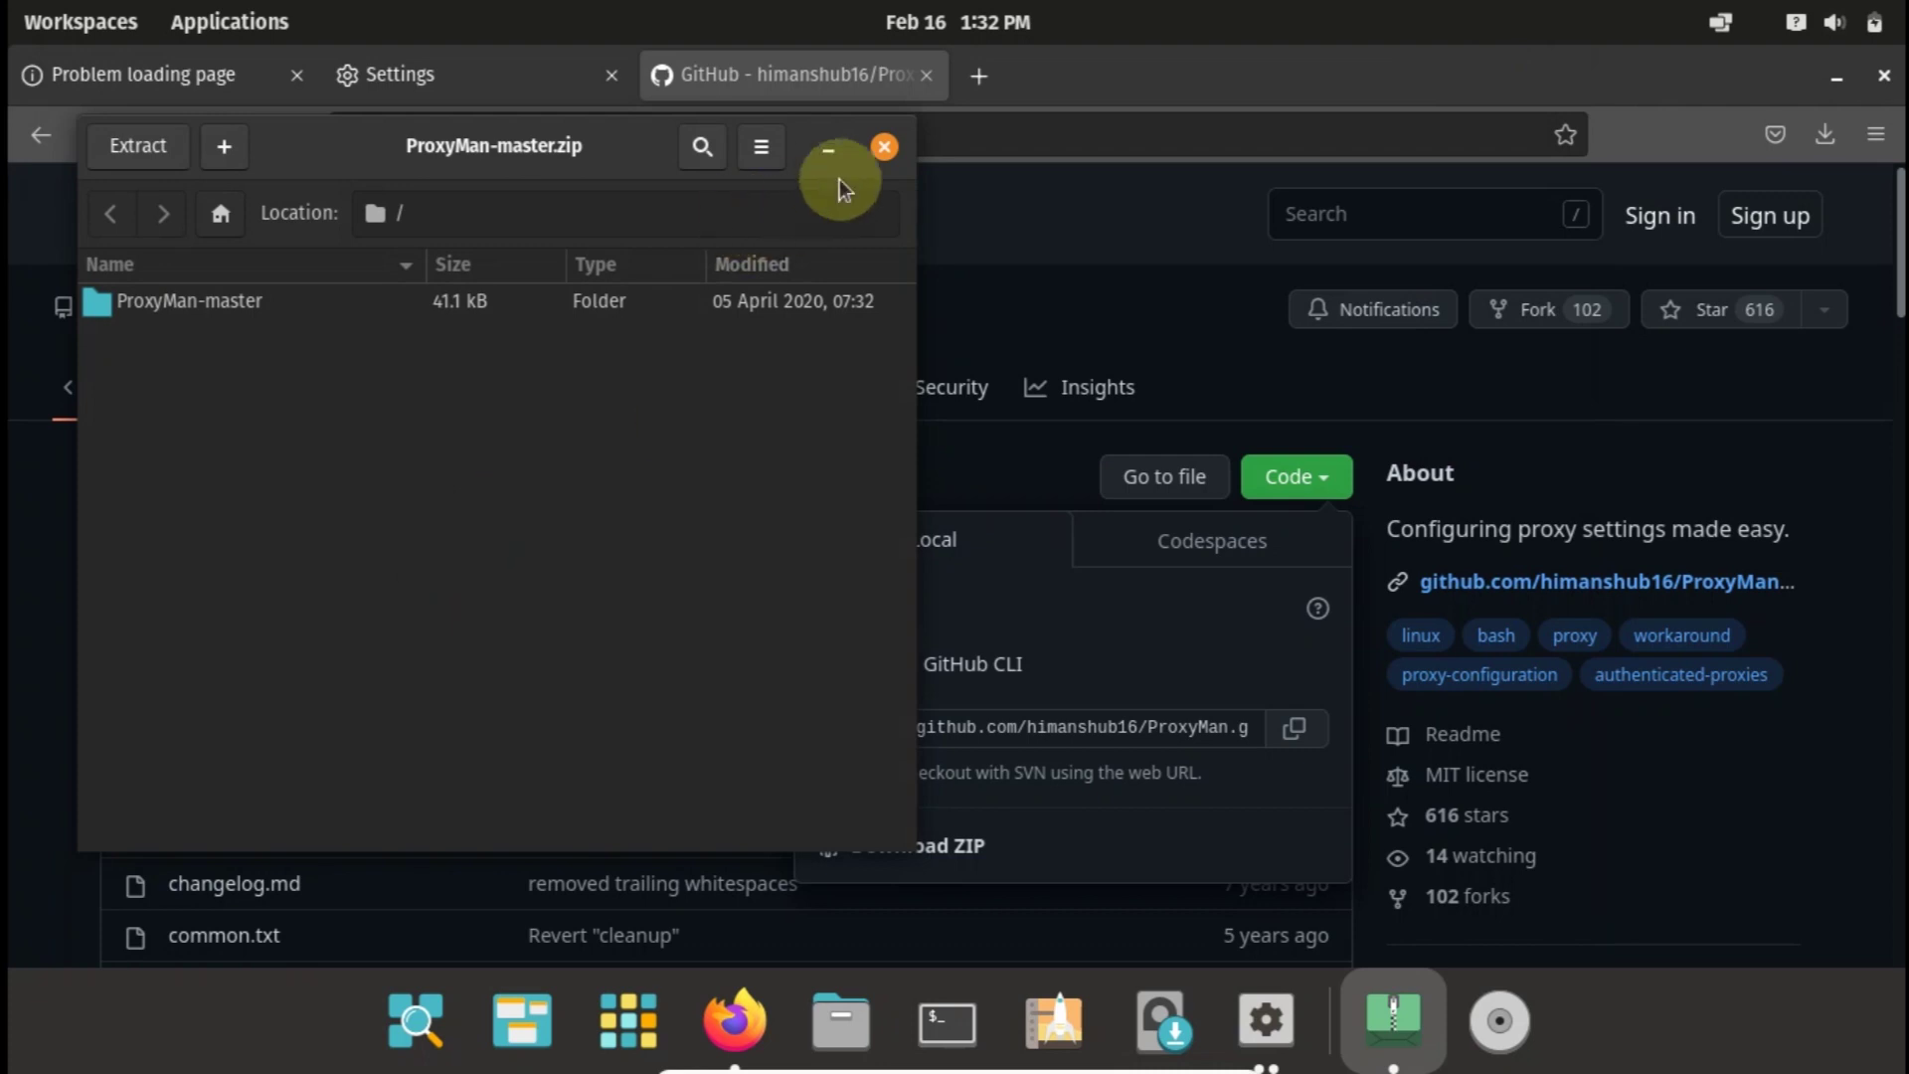
click(884, 147)
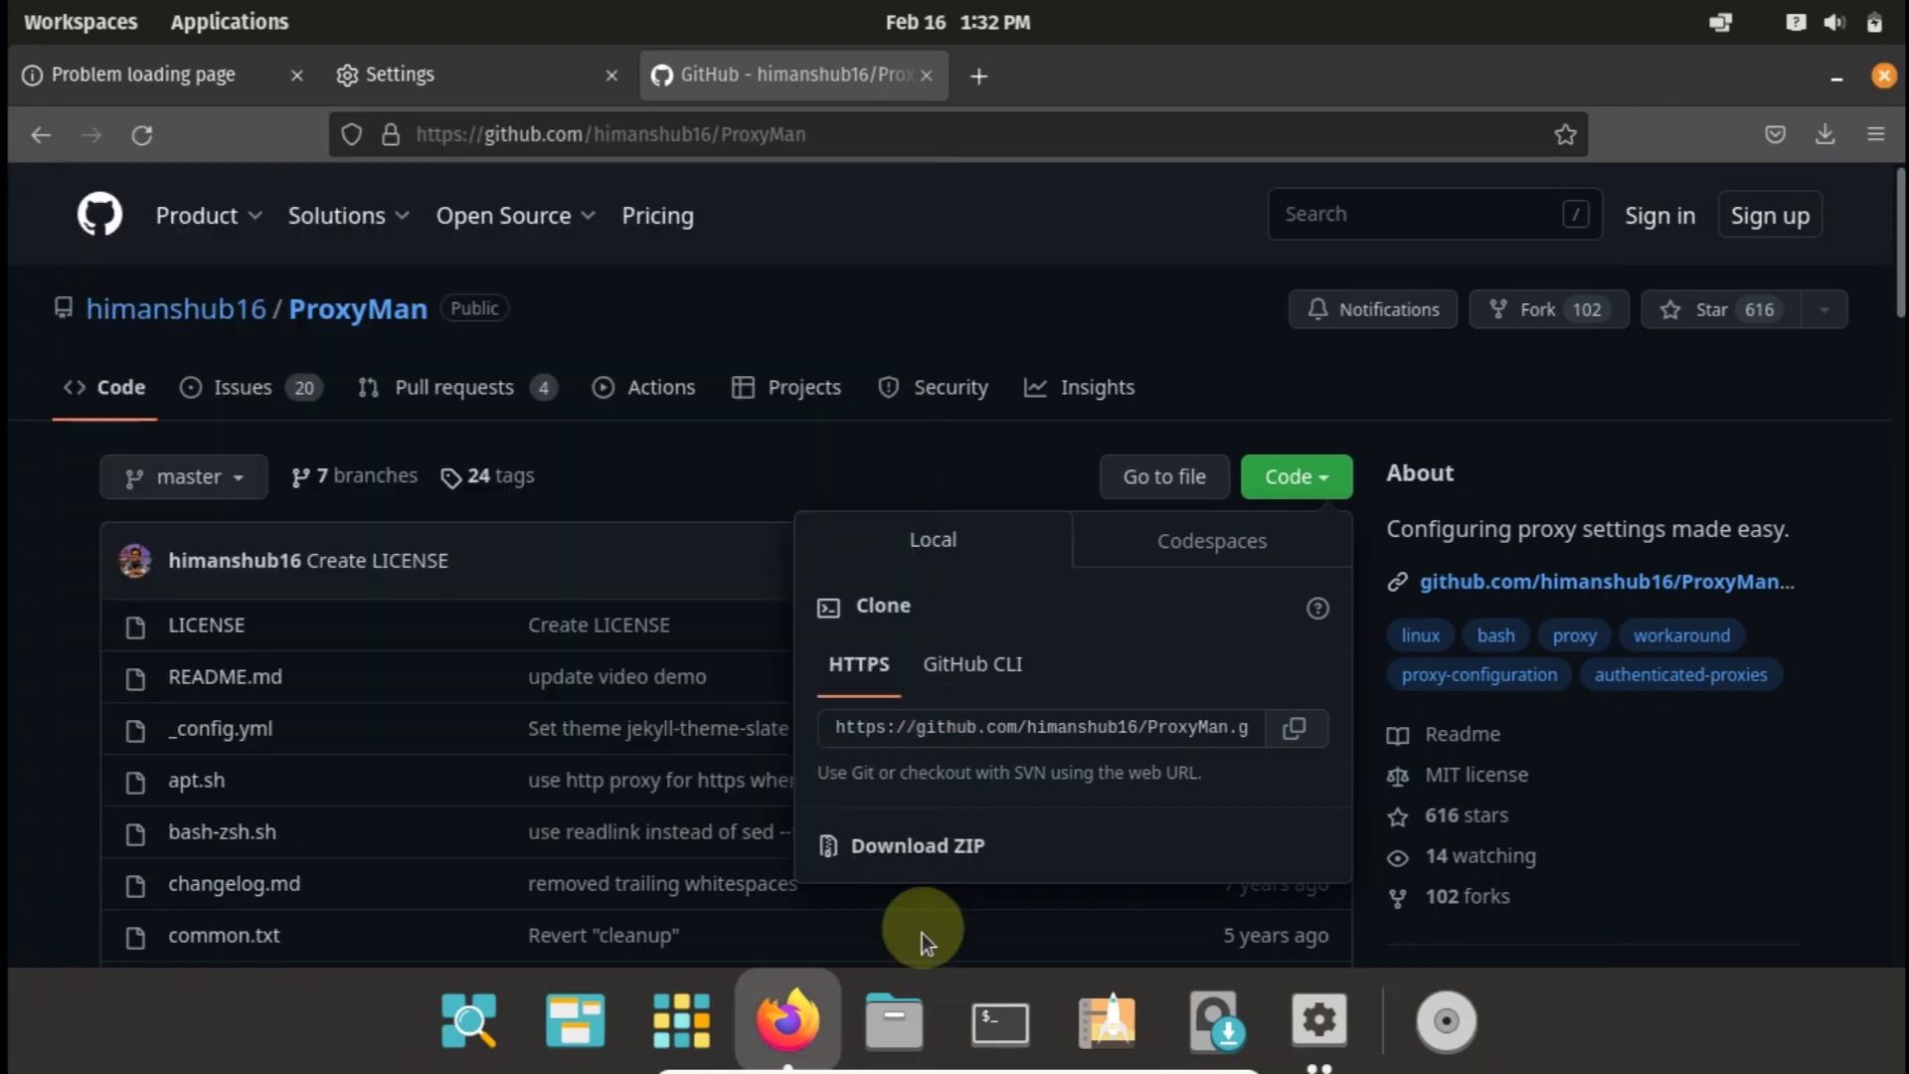
click(903, 991)
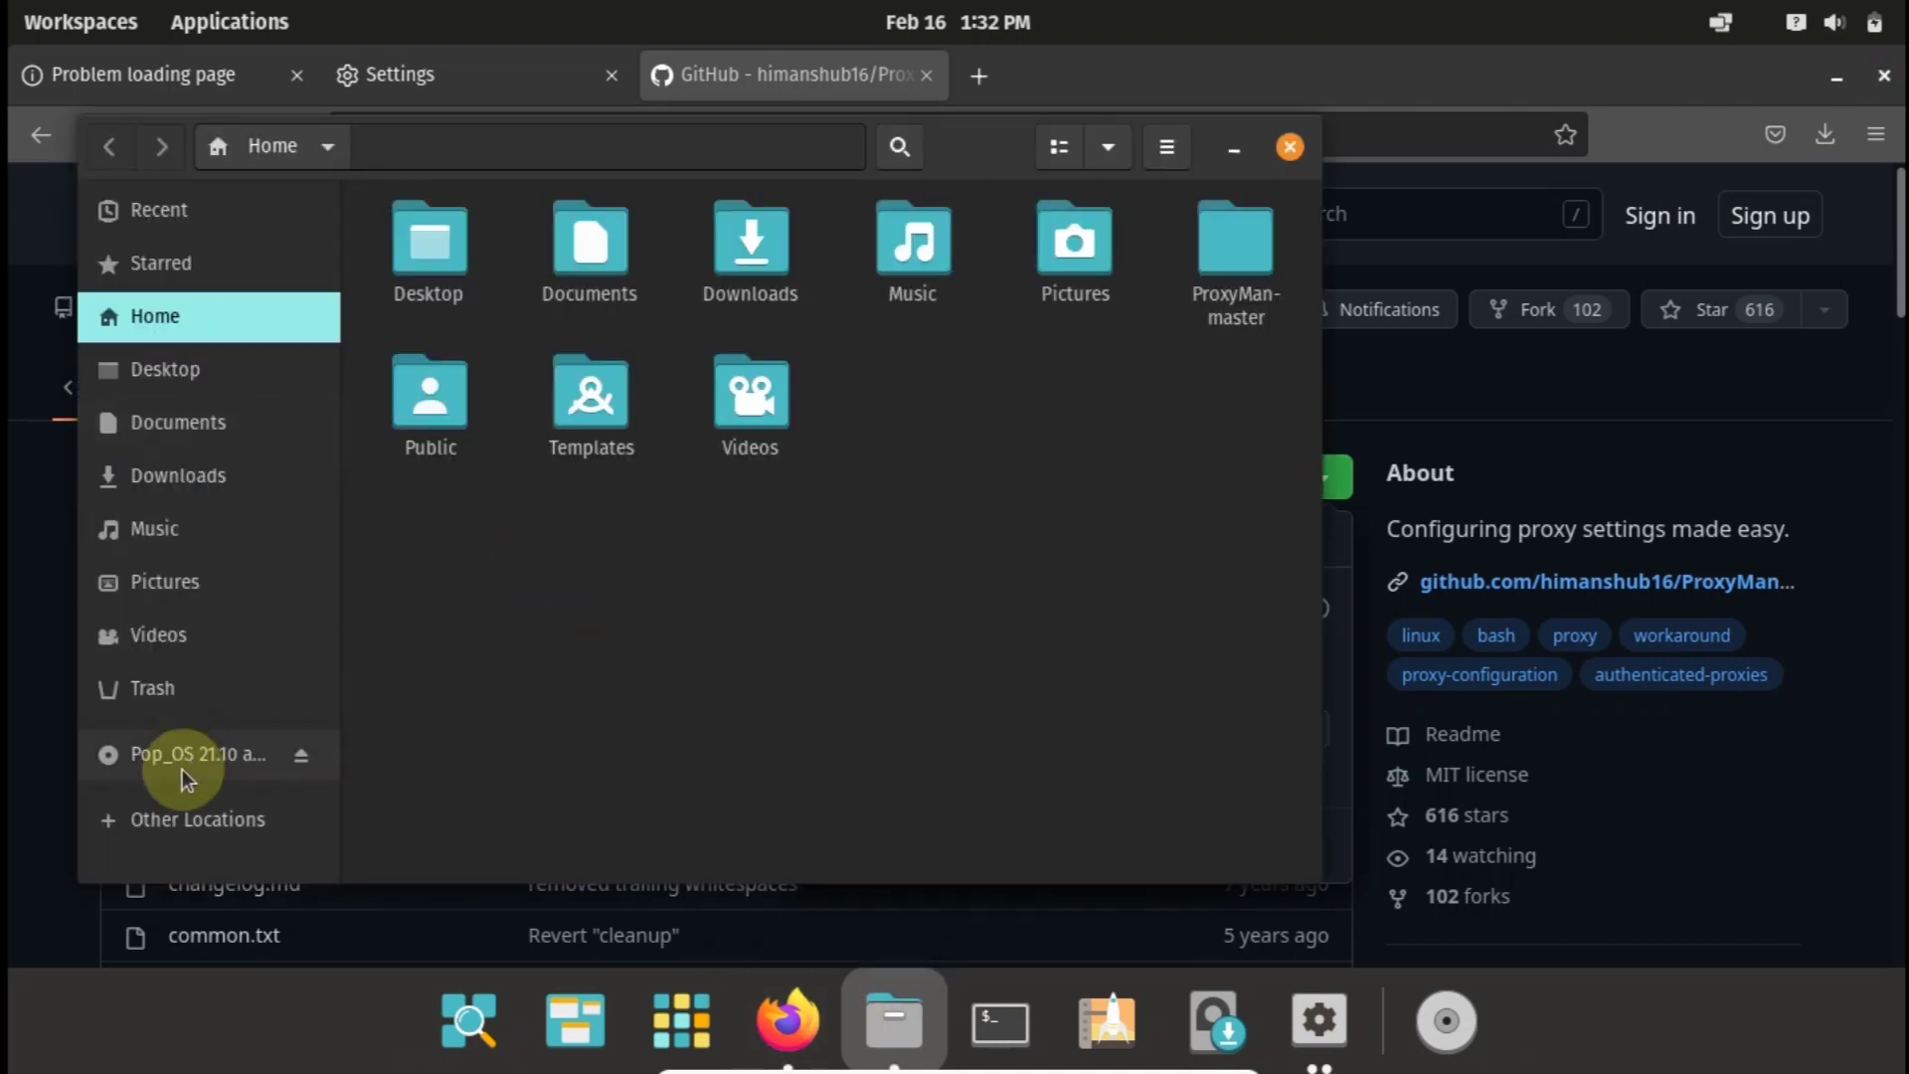
- Browse to /home/pop-os/ProxyMan-master in Files and open a terminal there
click(181, 821)
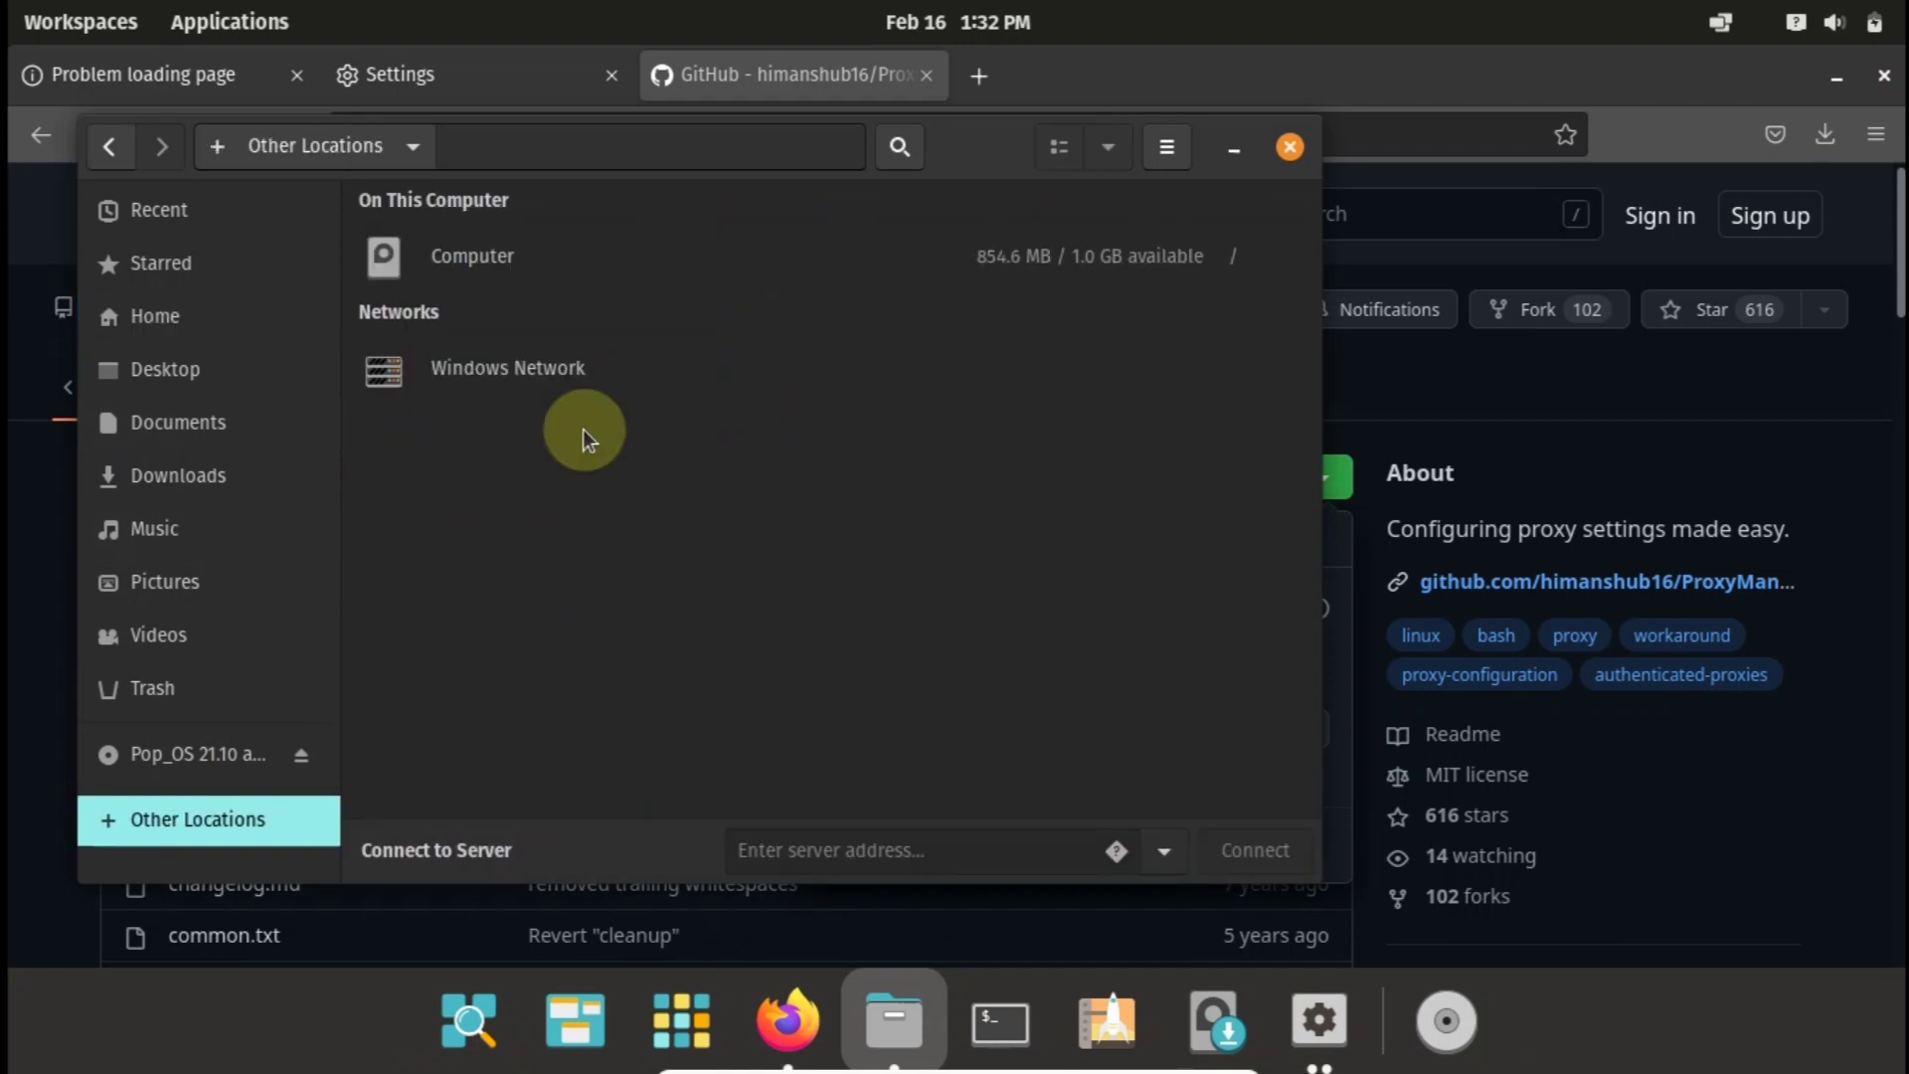
click(500, 274)
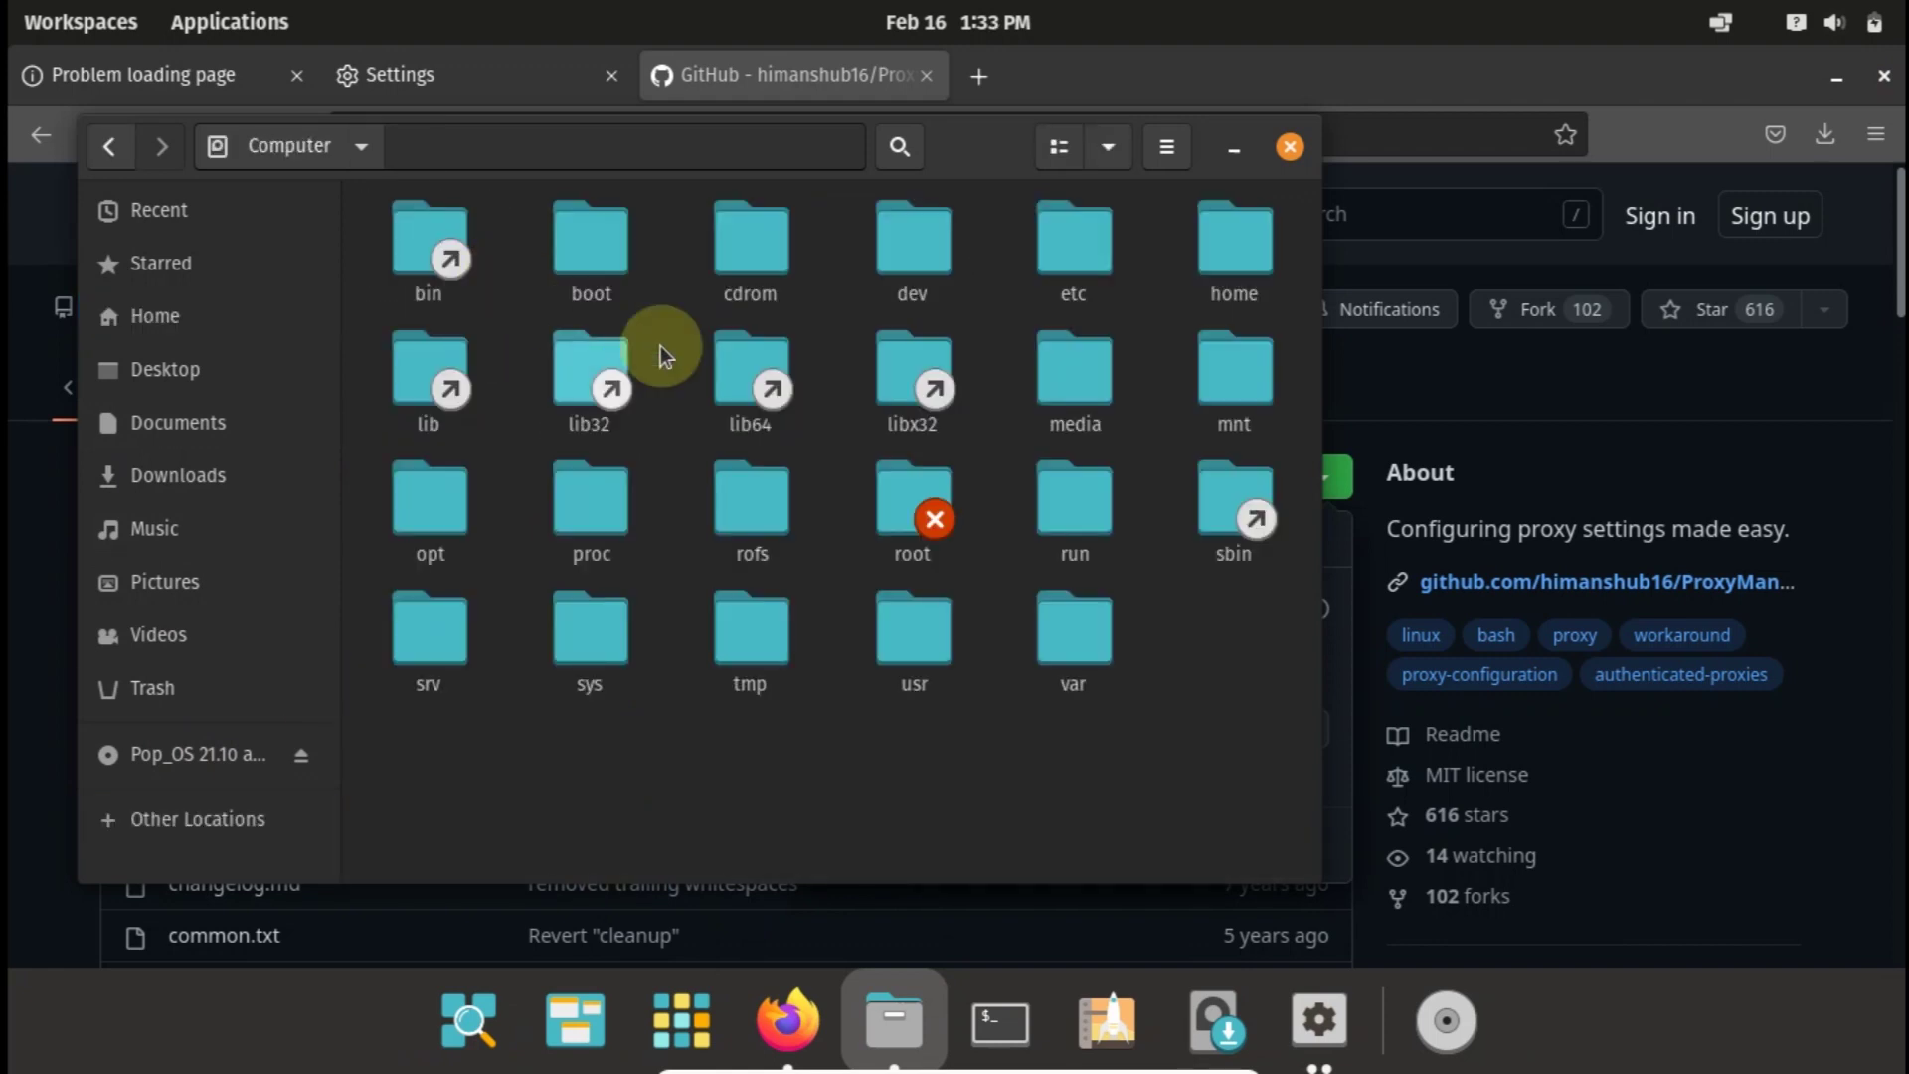
double_click(1221, 260)
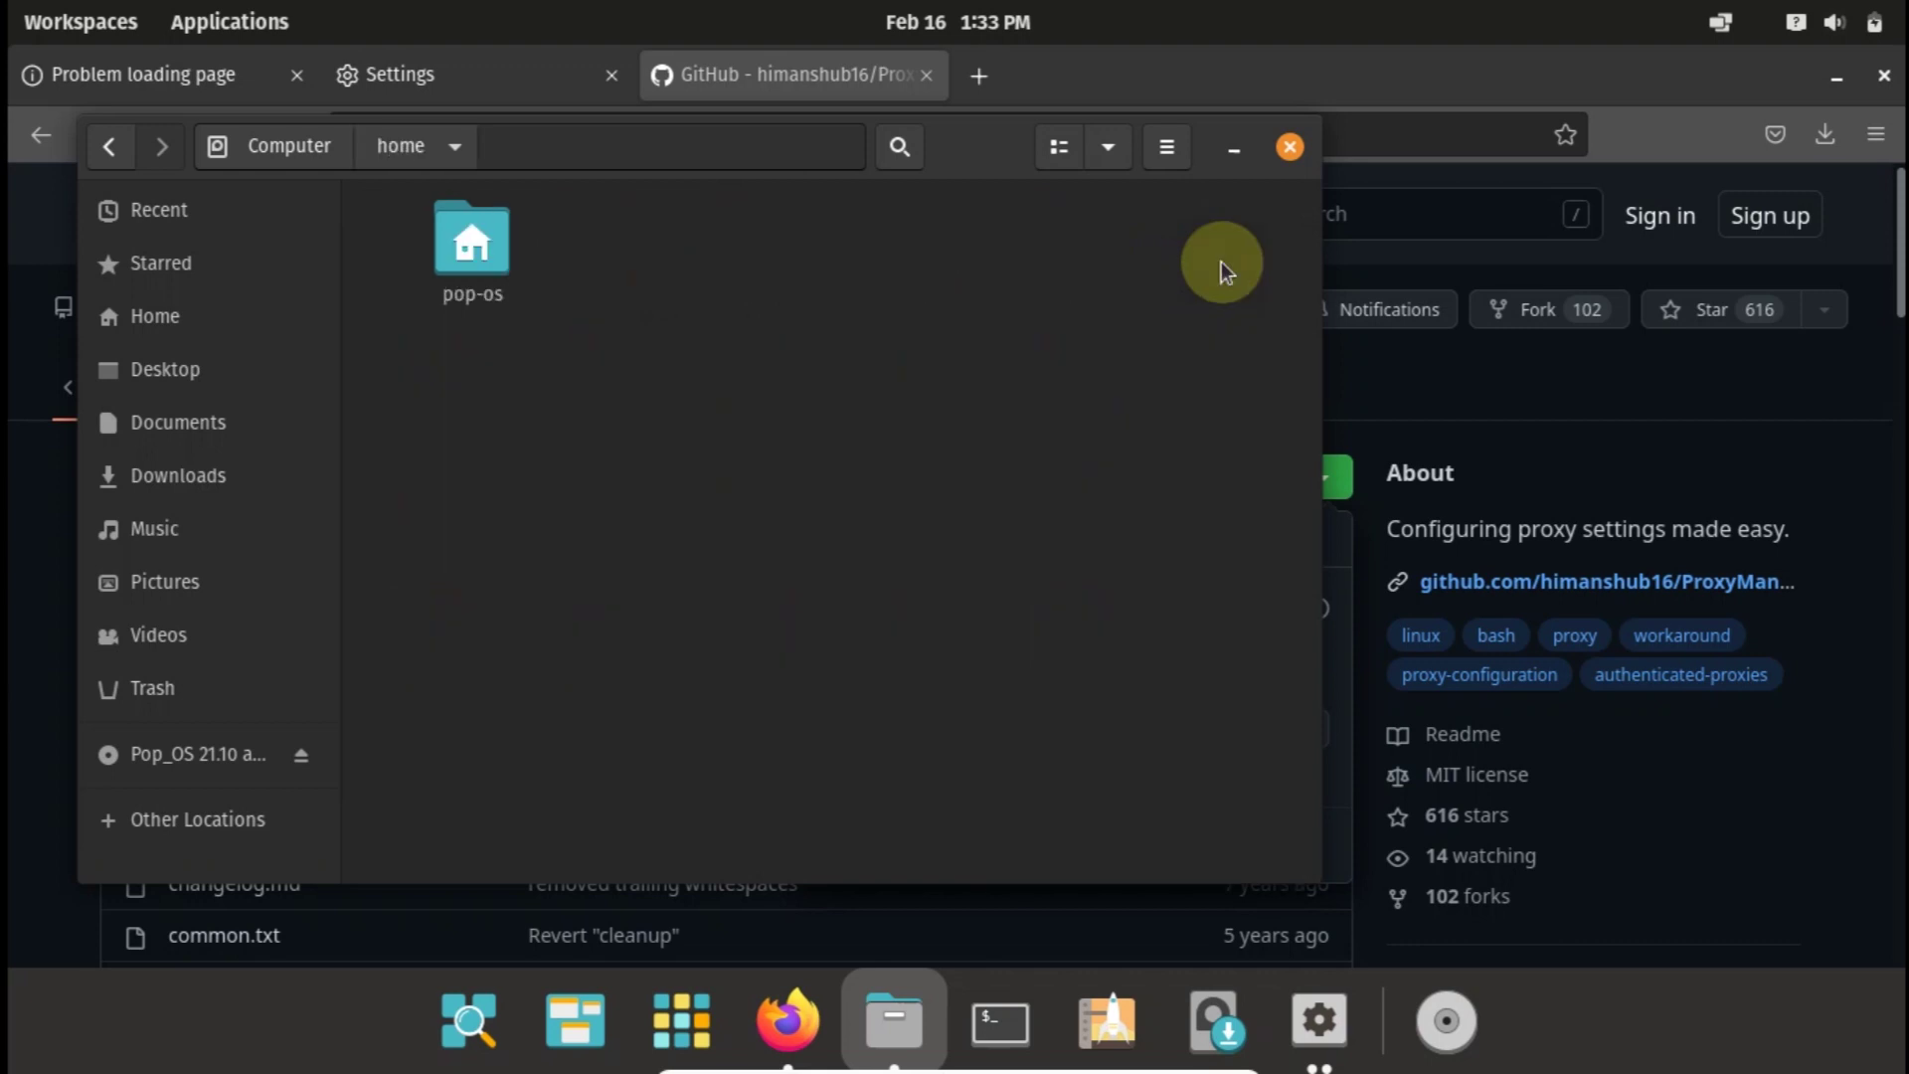
double_click(490, 271)
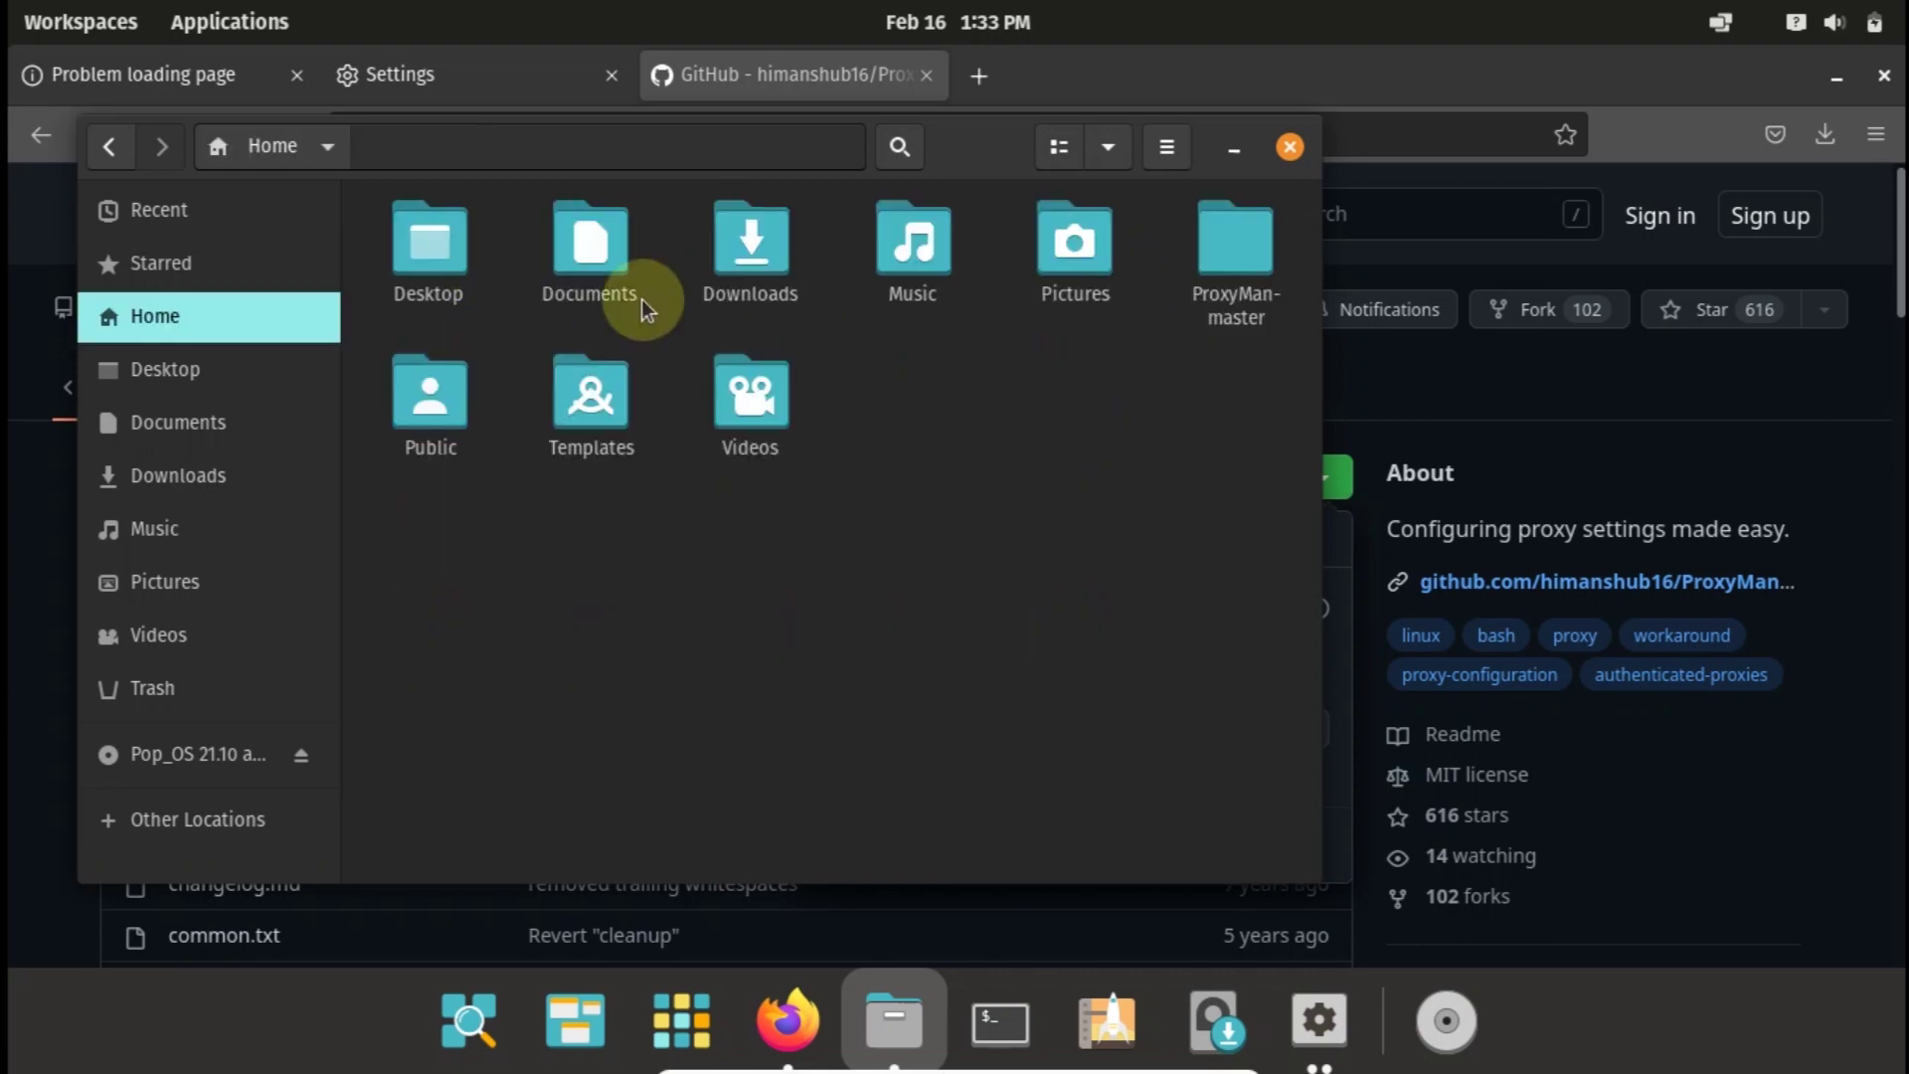
click(1223, 240)
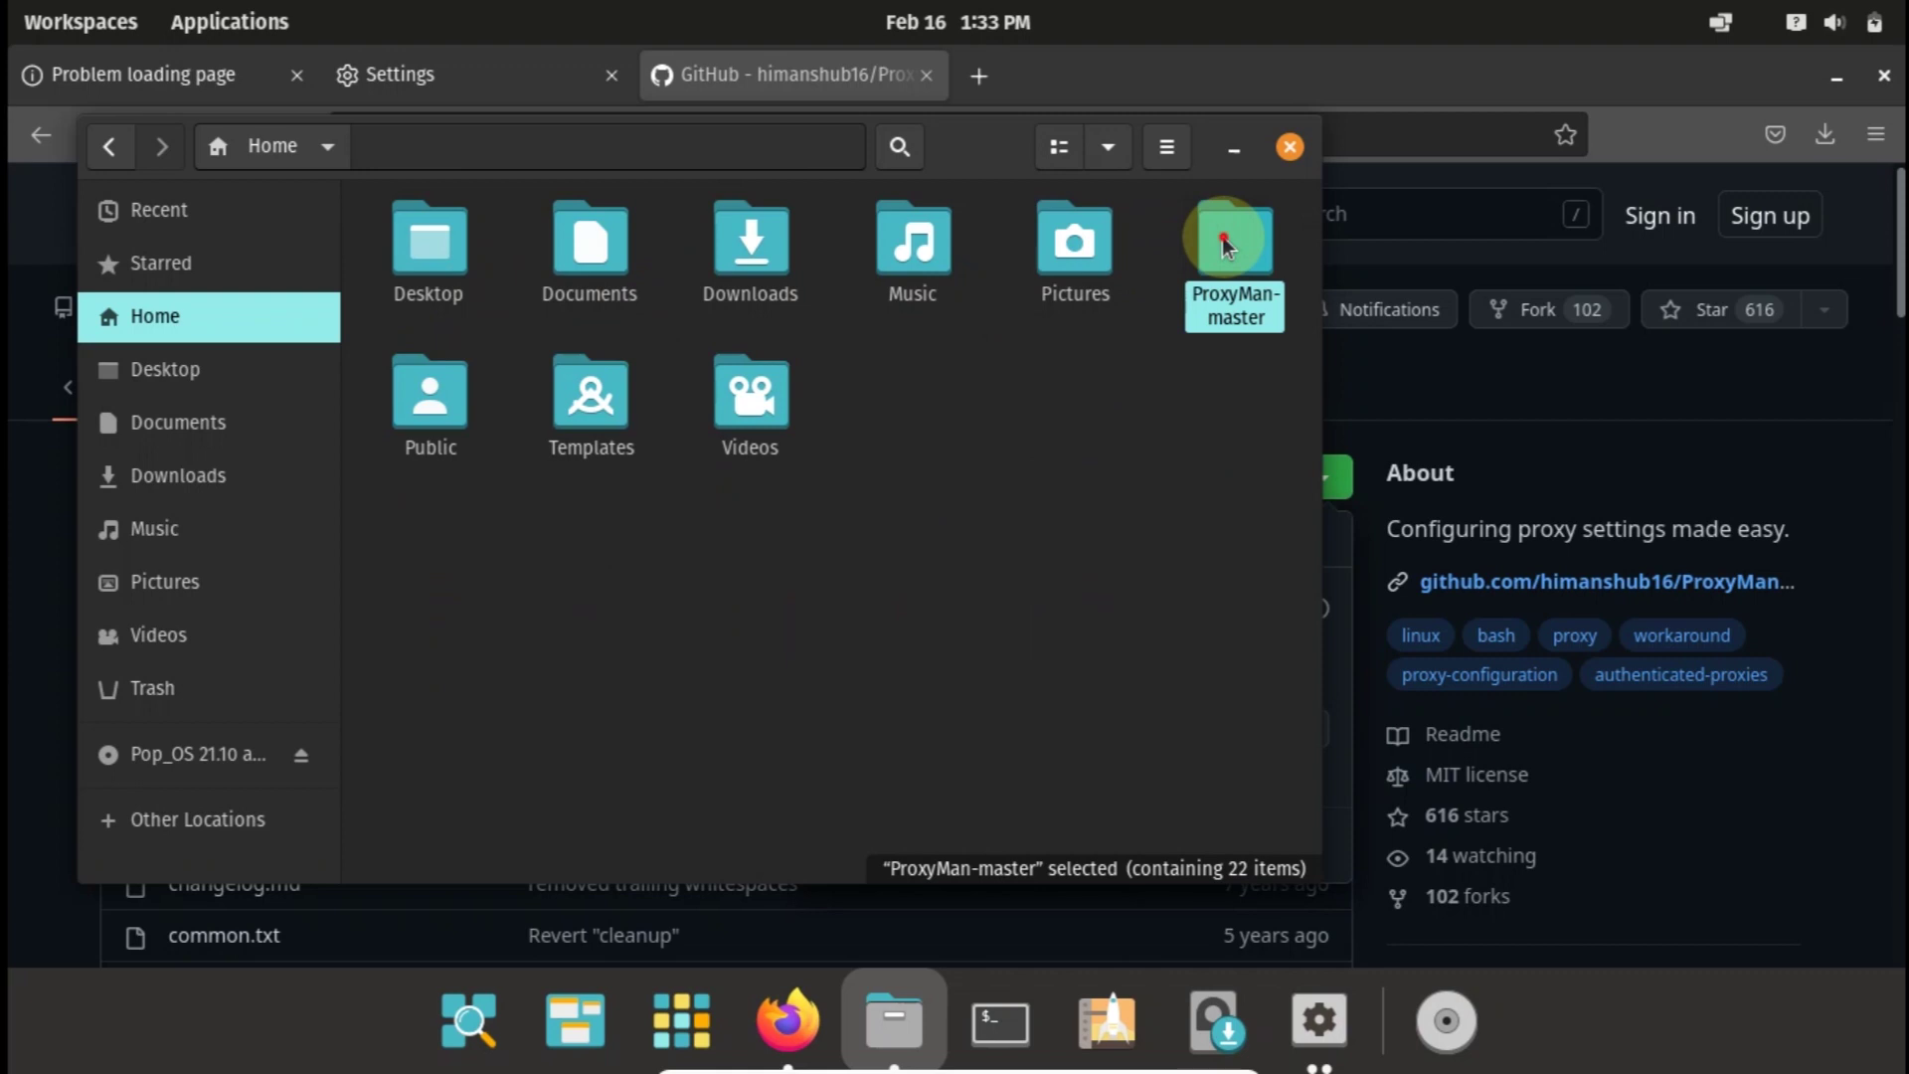
double_click(1224, 241)
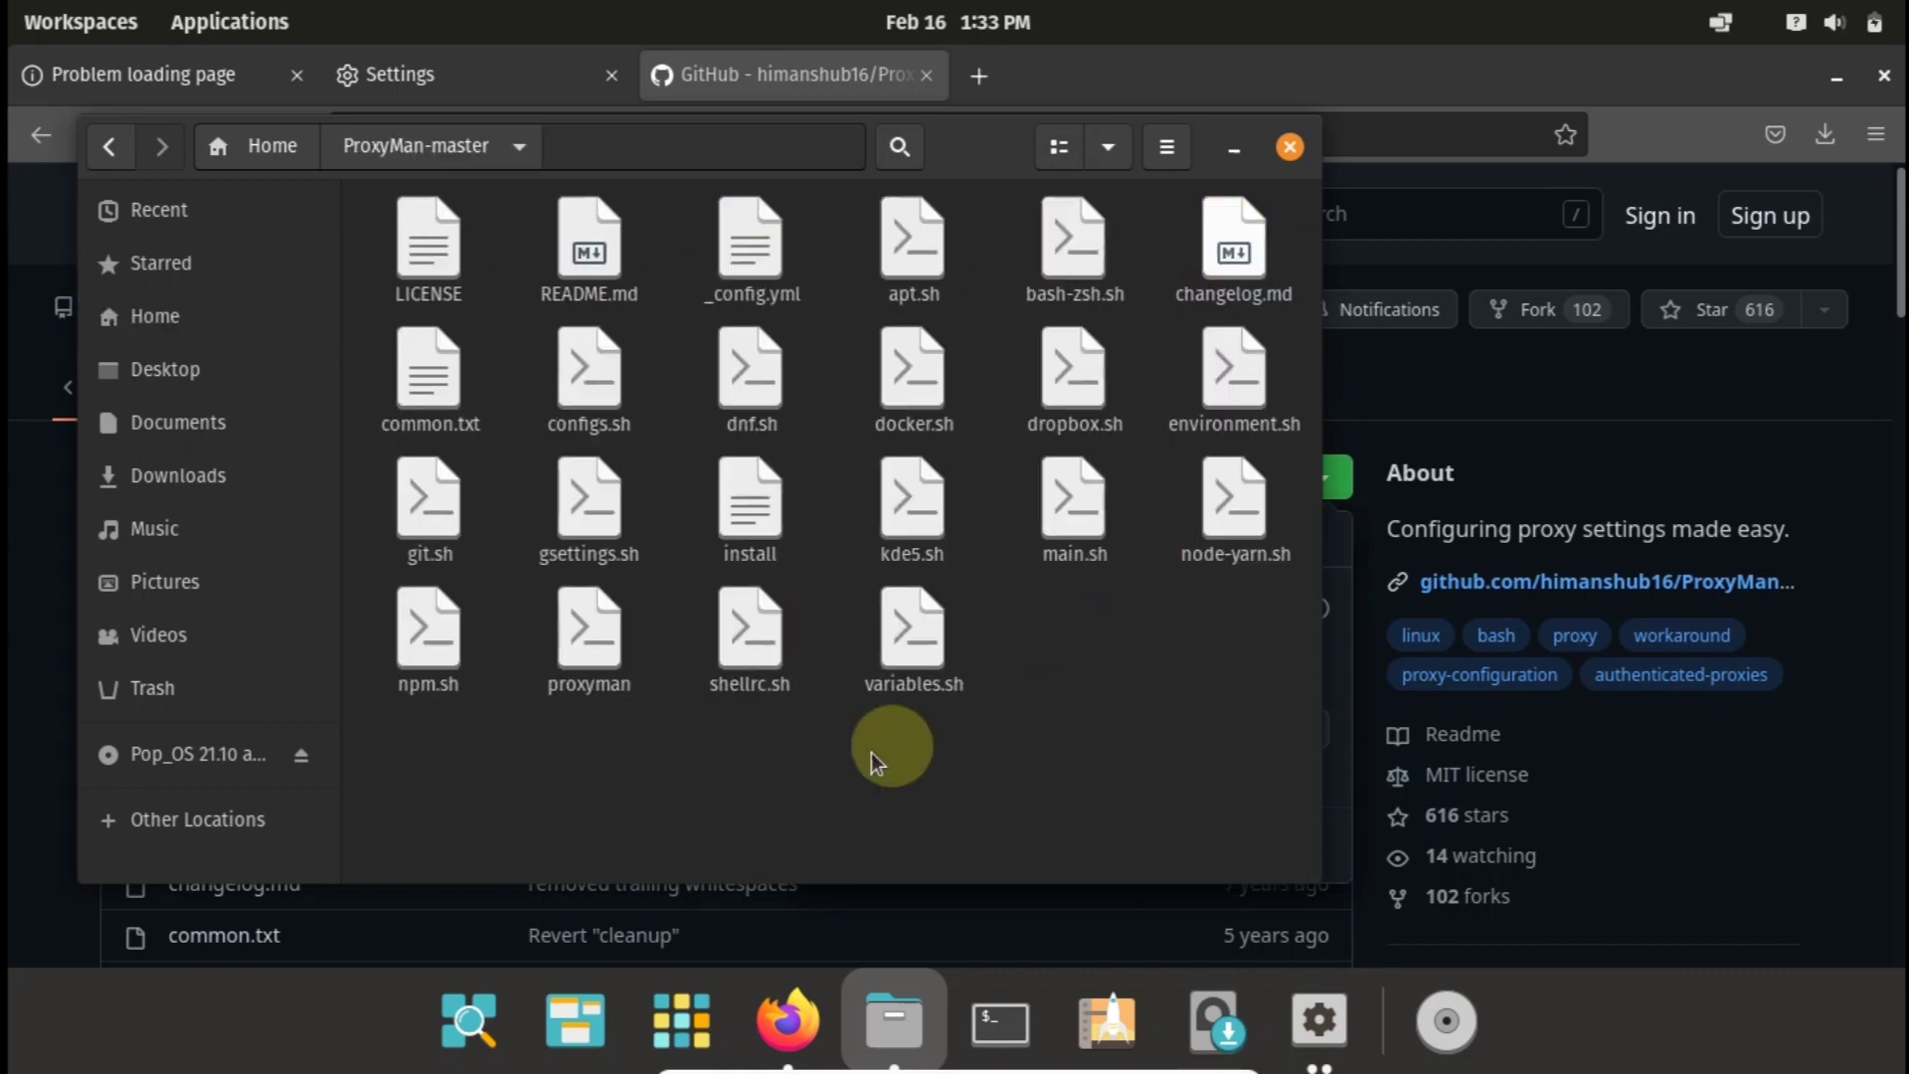
right_click(995, 658)
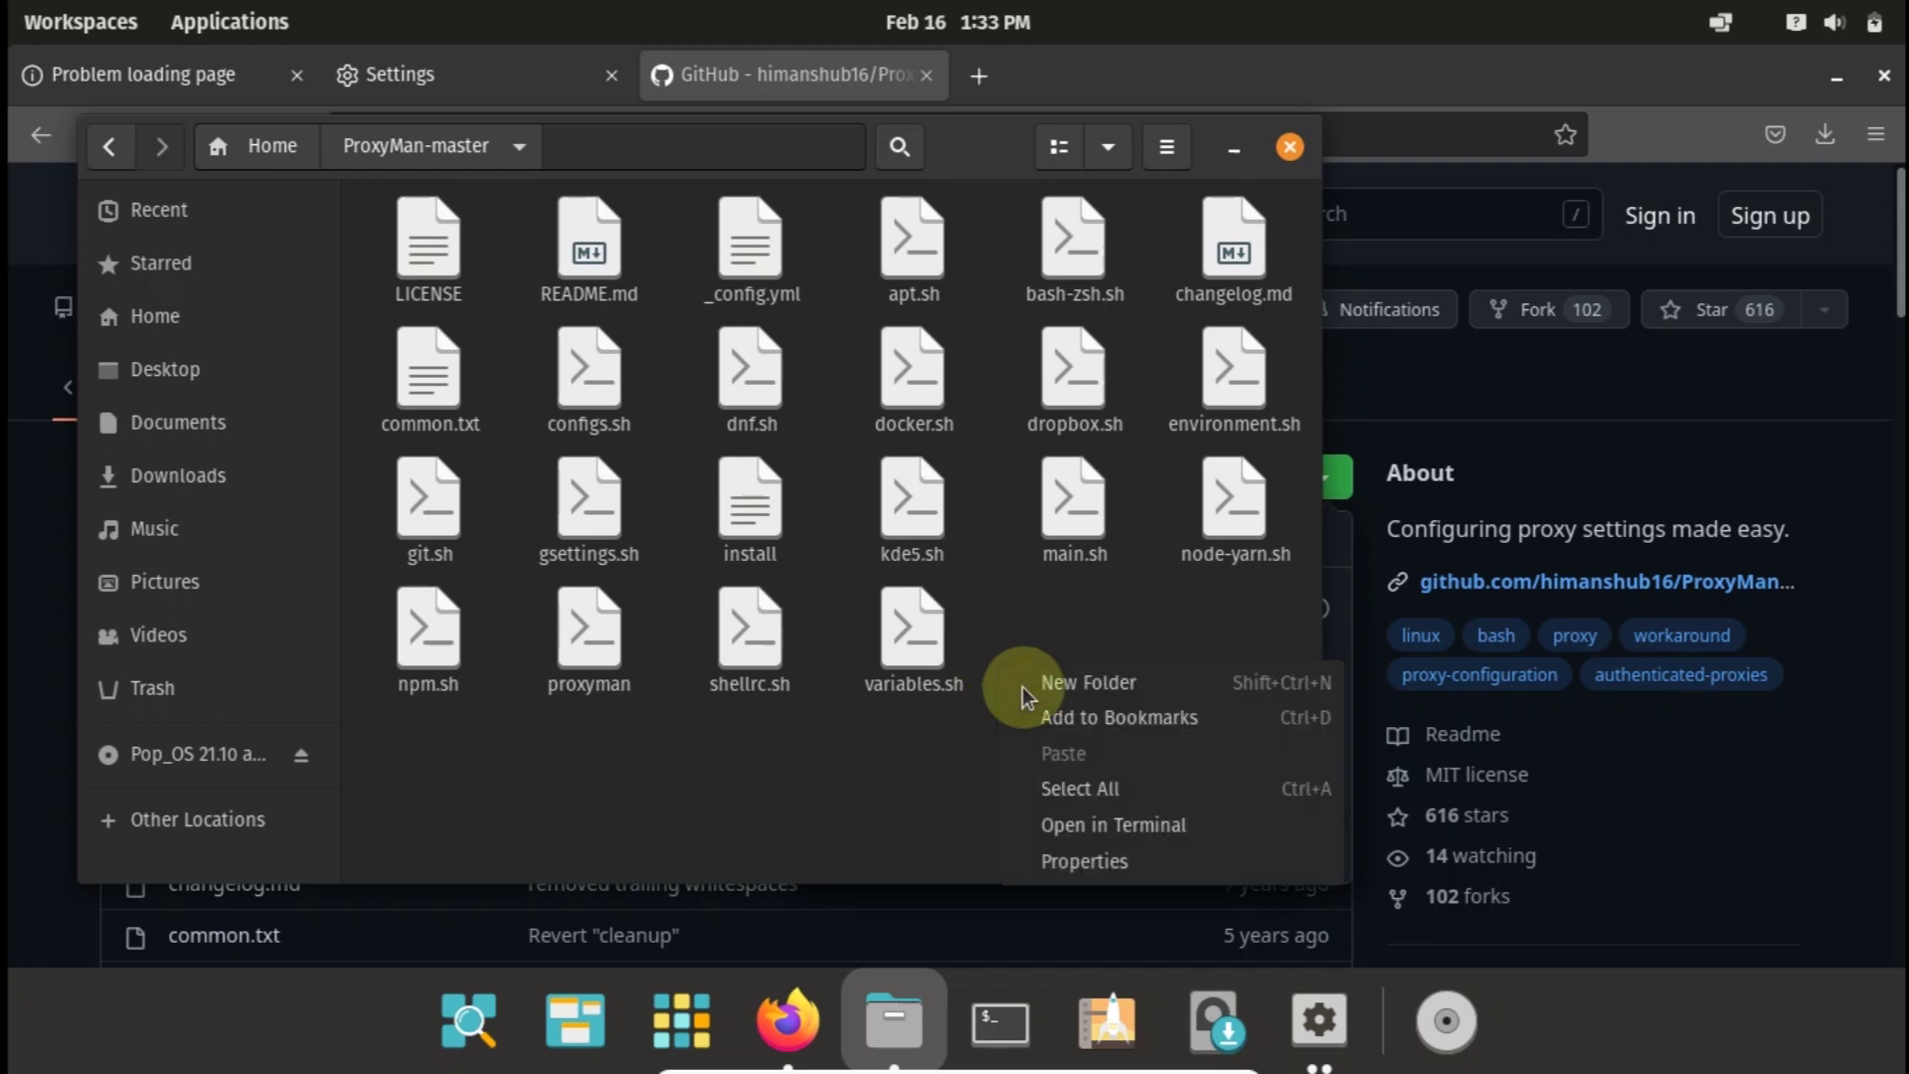
click(1092, 825)
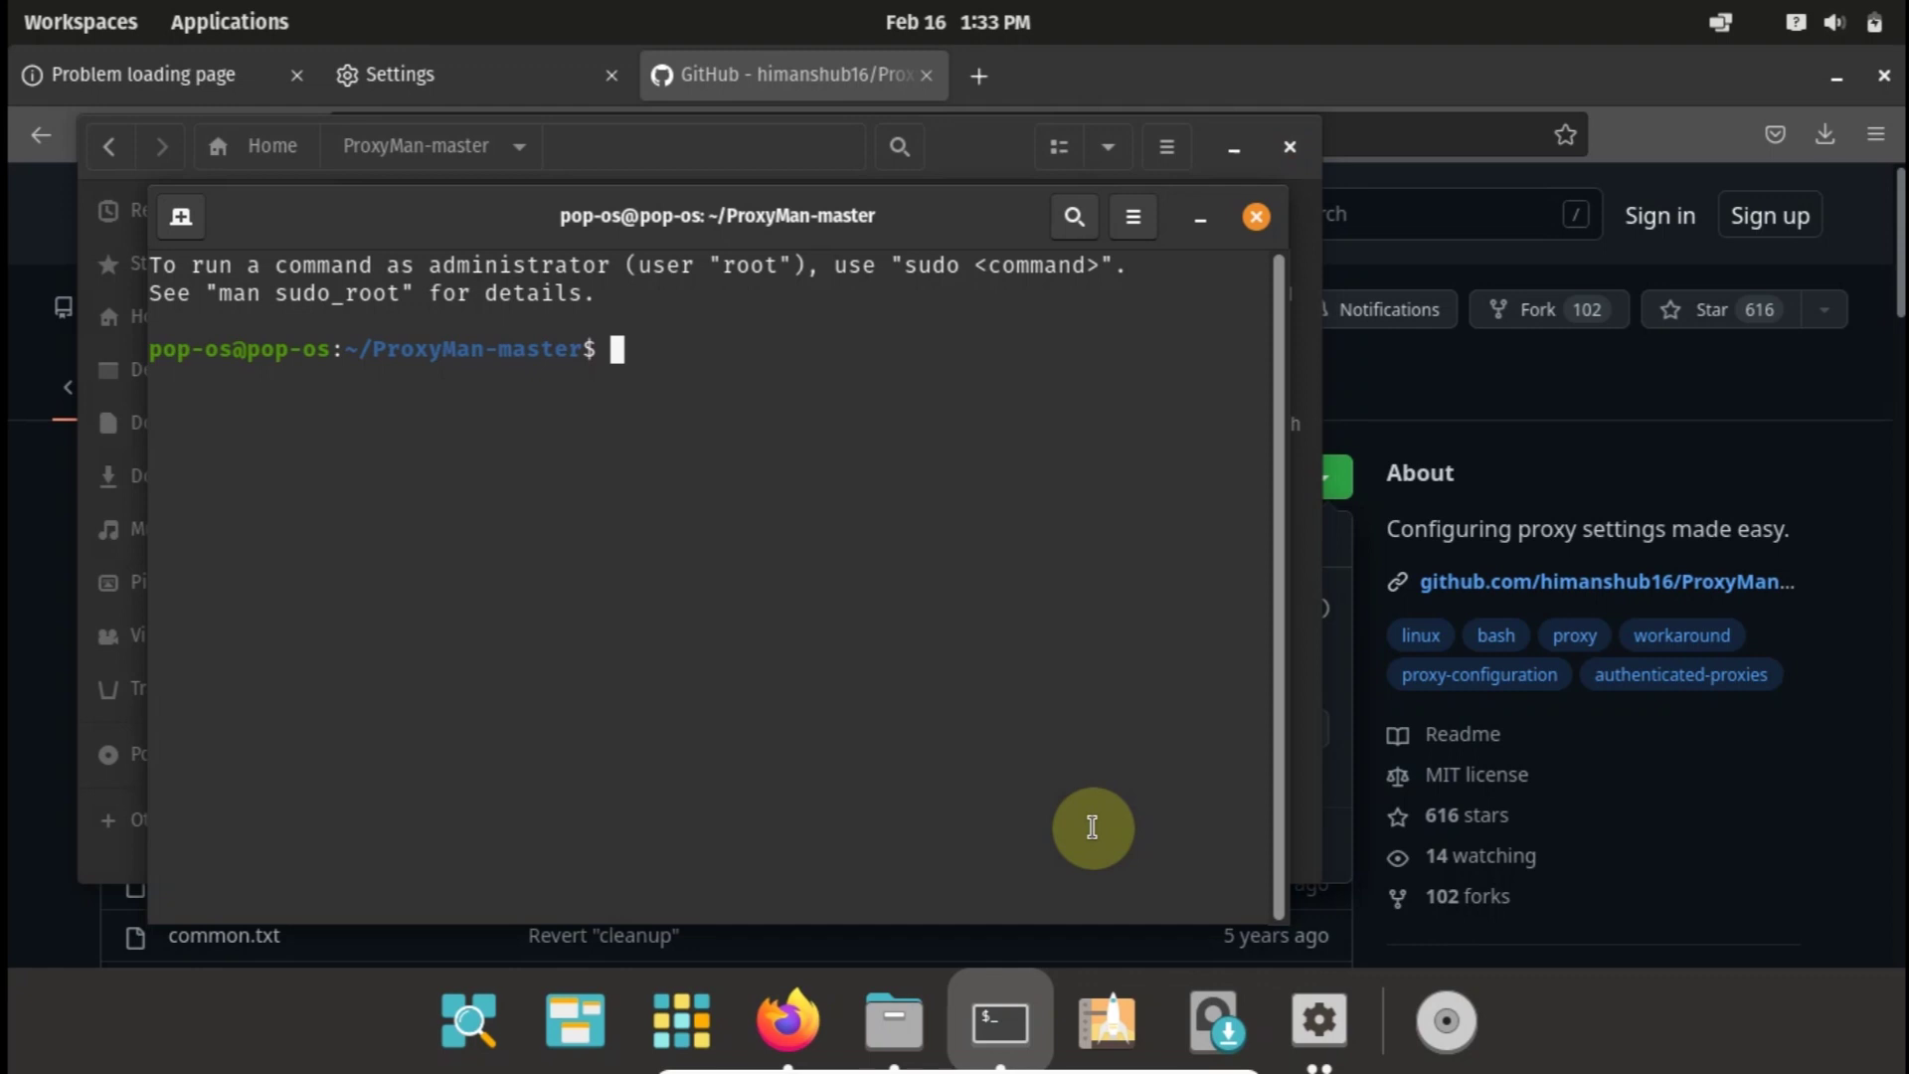
- Run ./install in the ProxyMan-master terminal and close the terminal after it fails
text(./install)
key(Return)
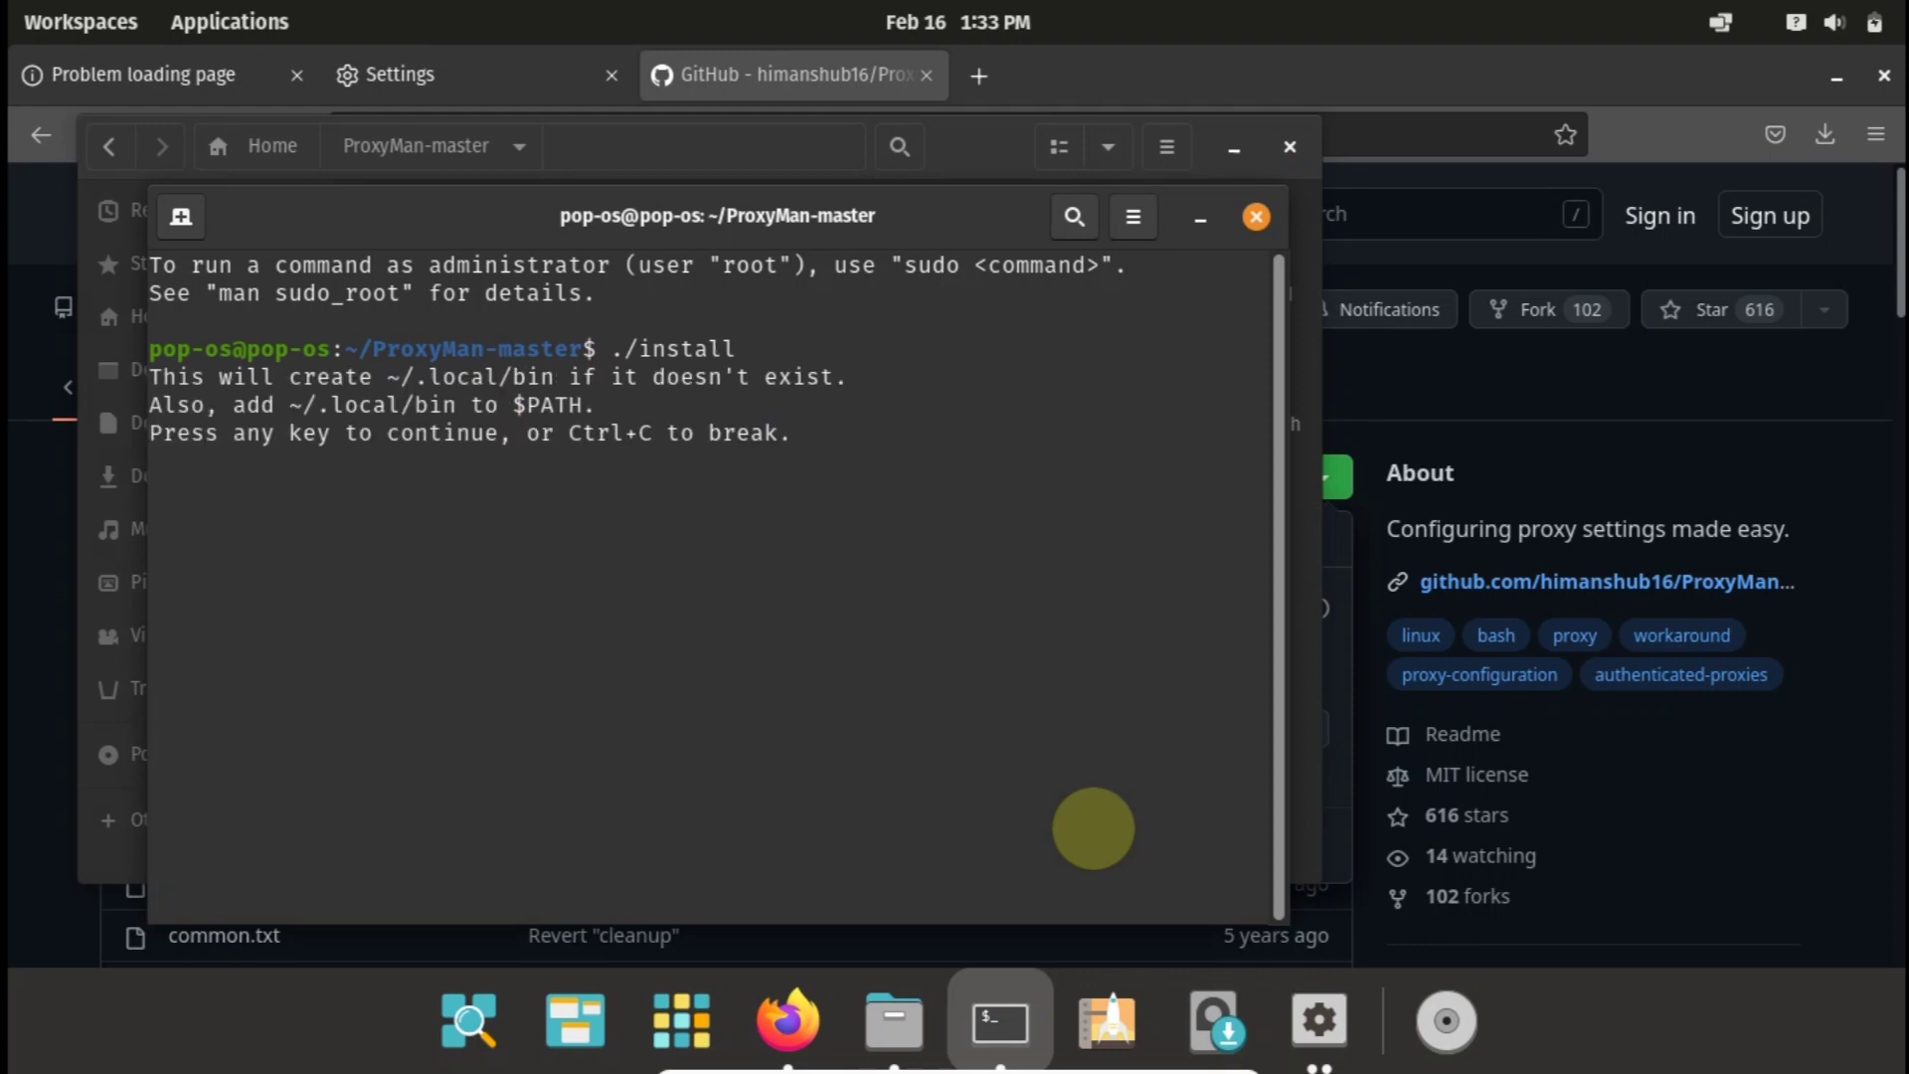
key(Return)
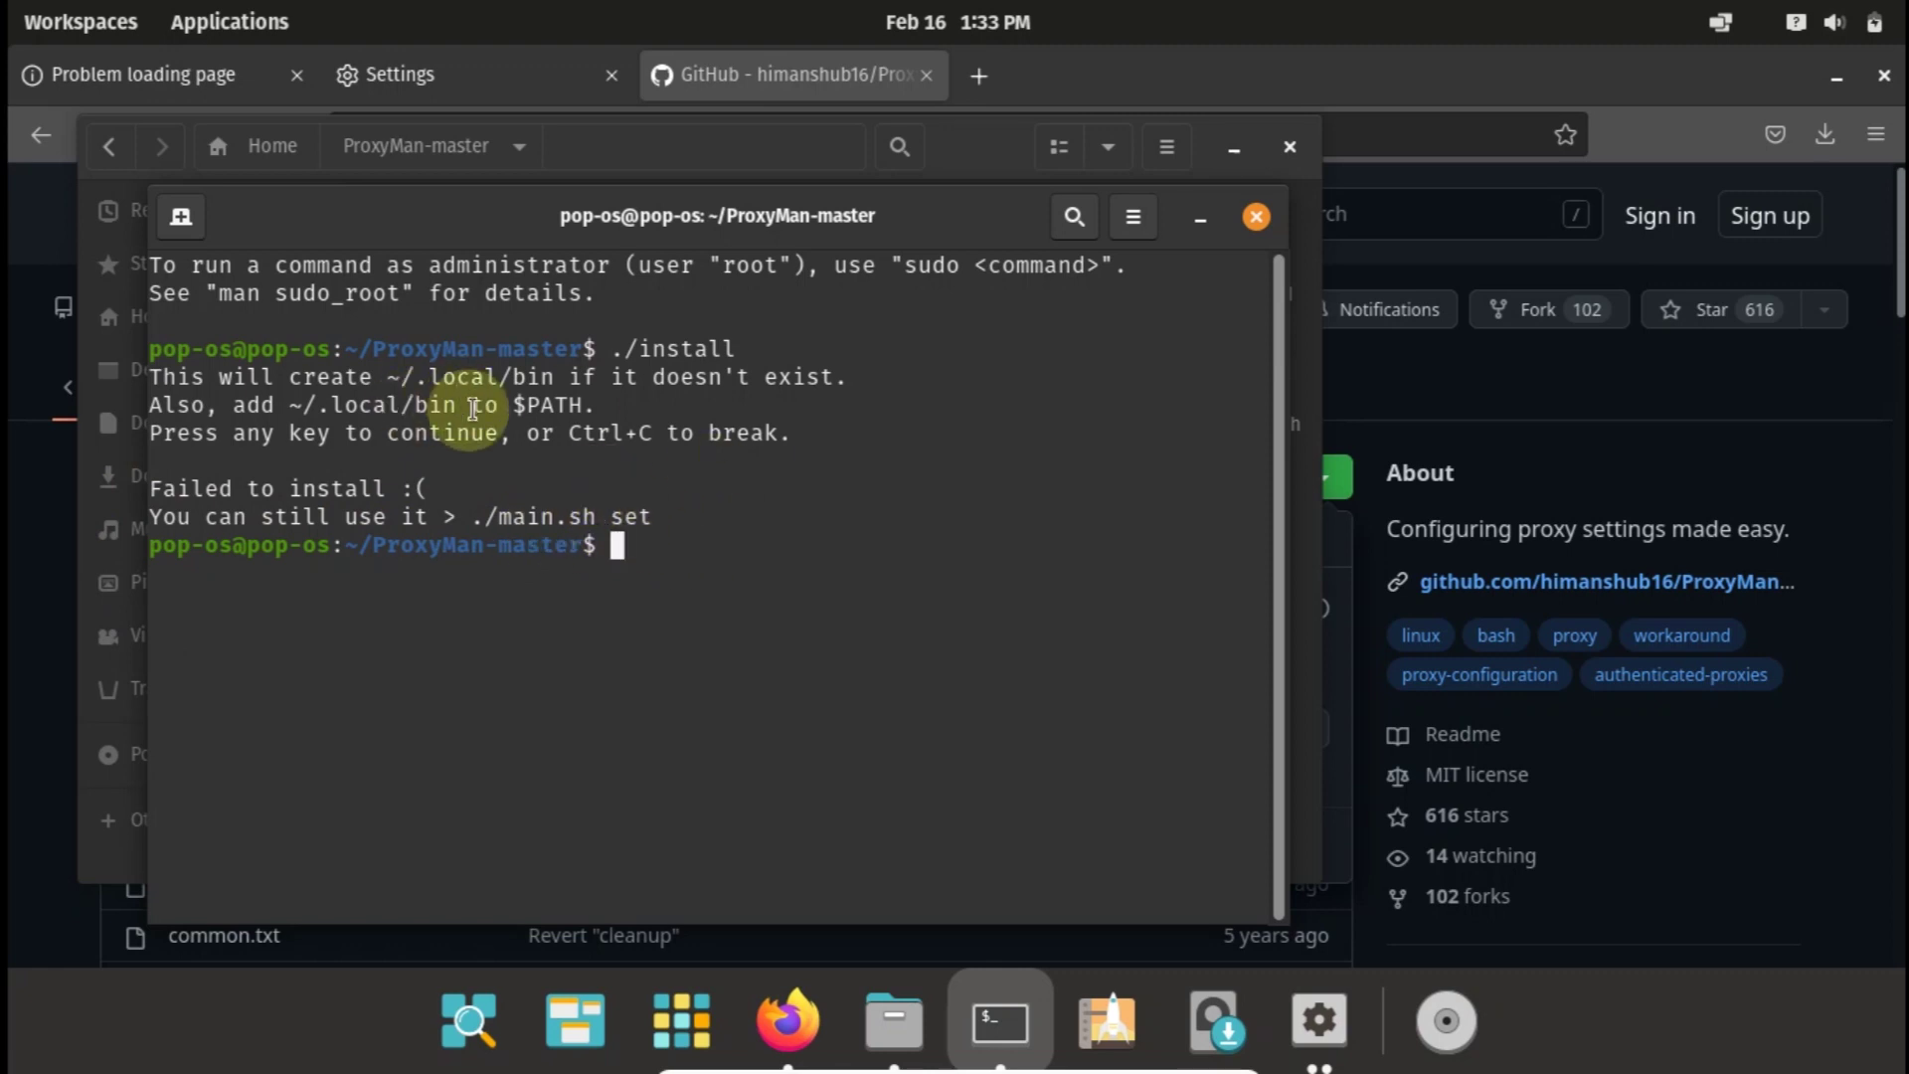
click(1256, 217)
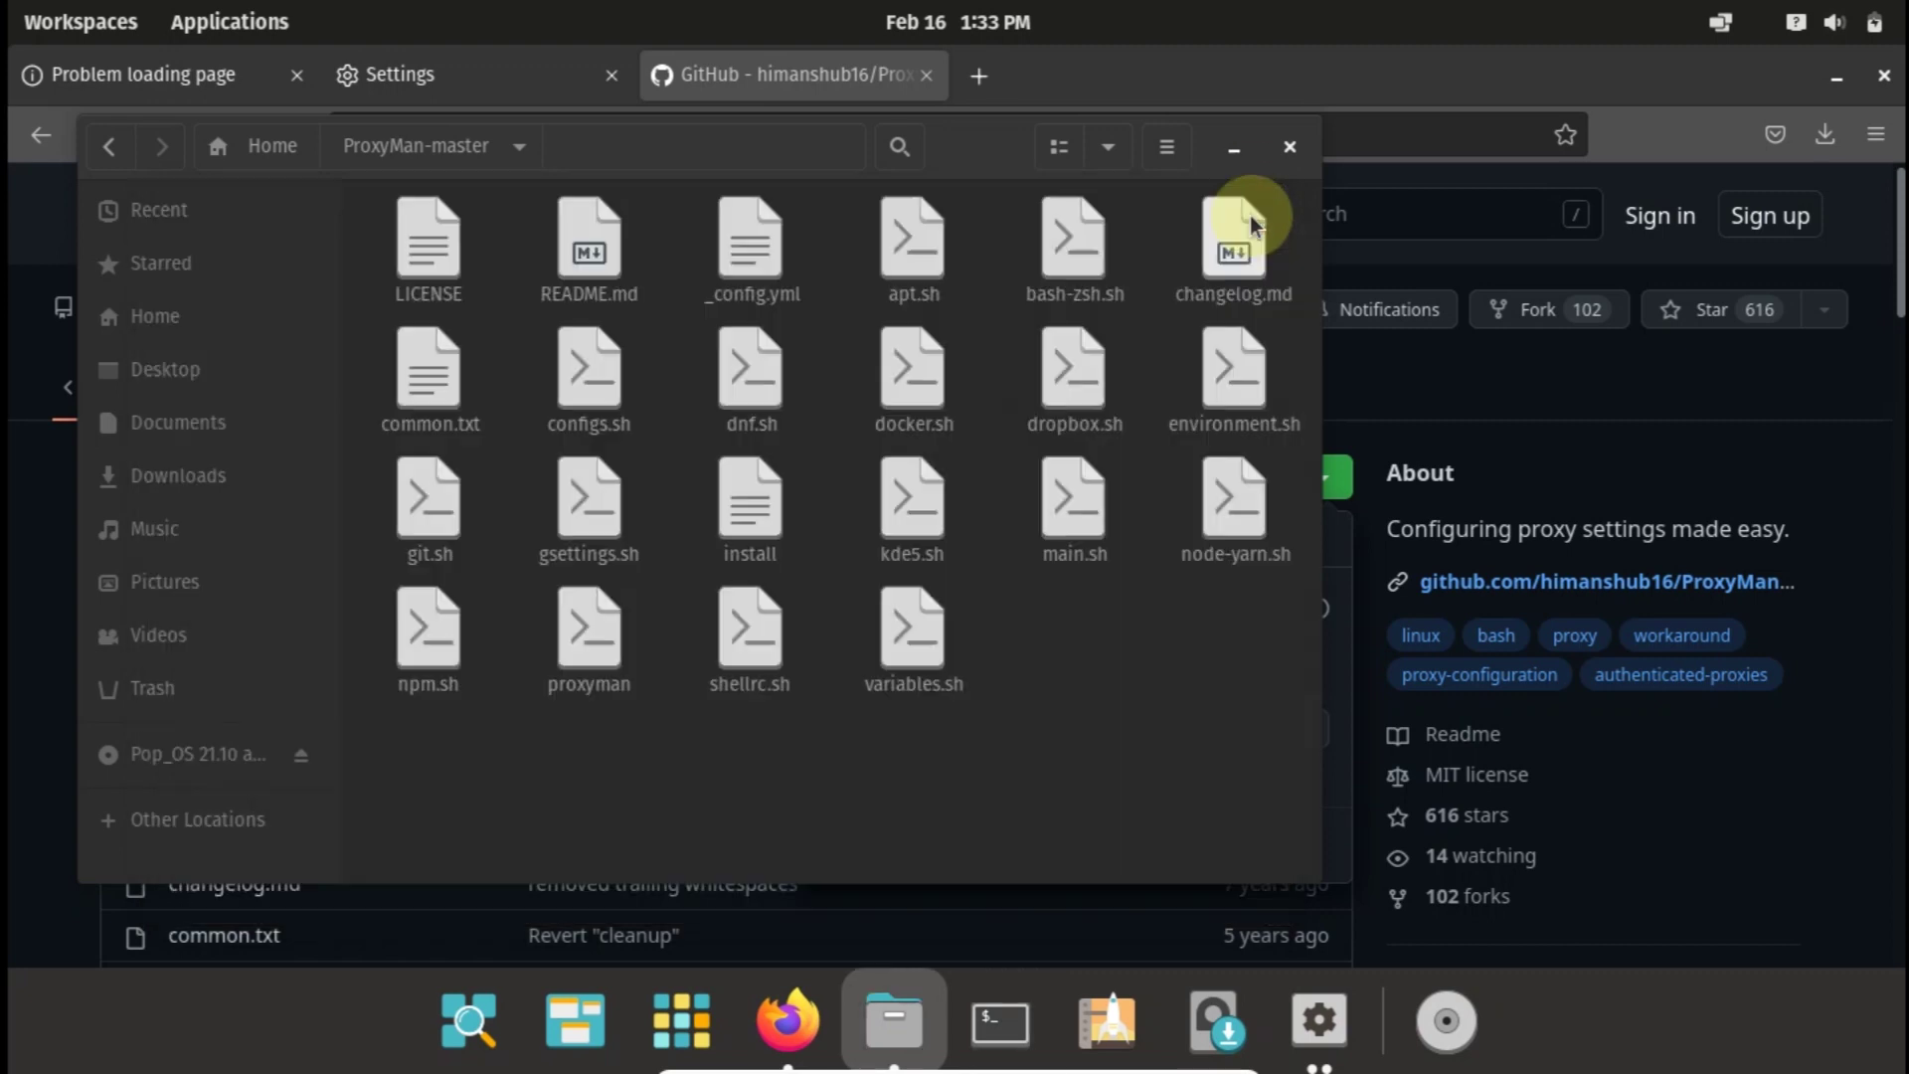
click(1505, 388)
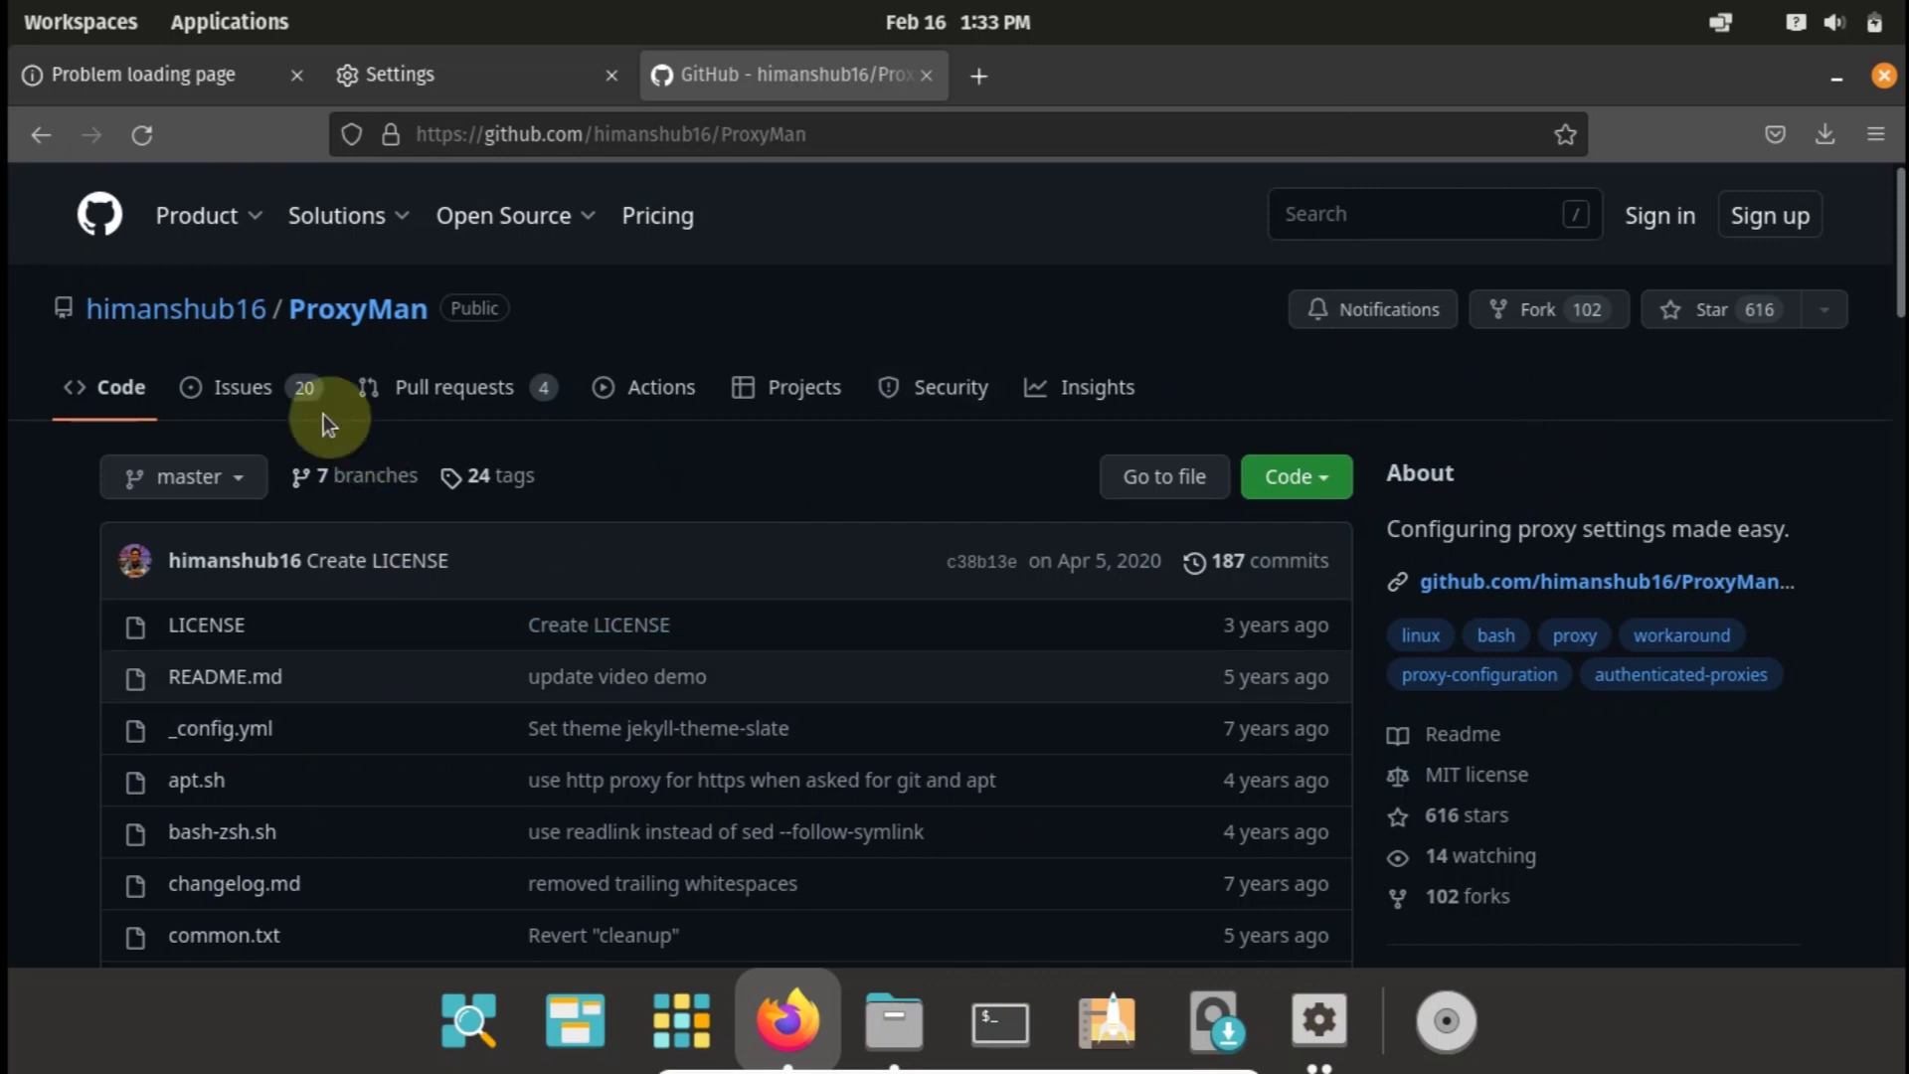
- Open ProxyMan issue #74 about the failing install from the Issues list
click(248, 389)
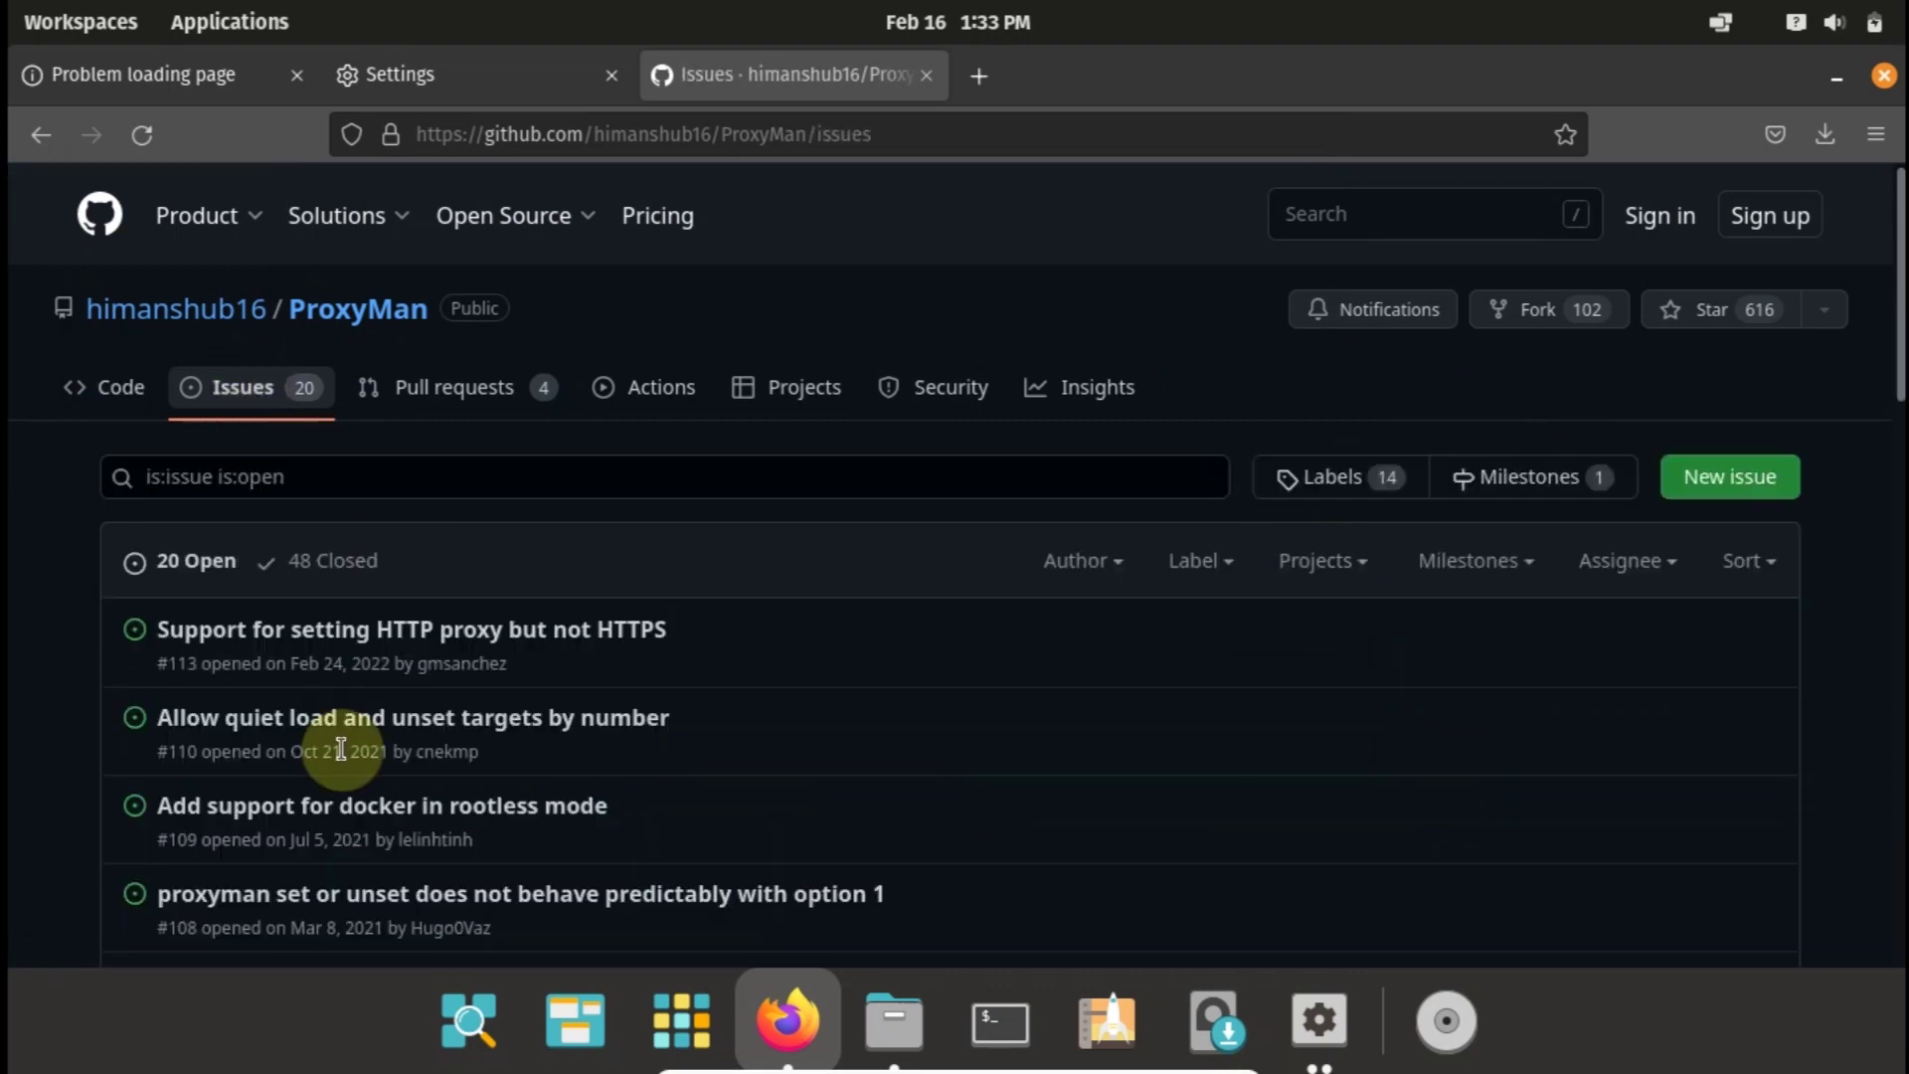
scroll(341, 750, down, 15)
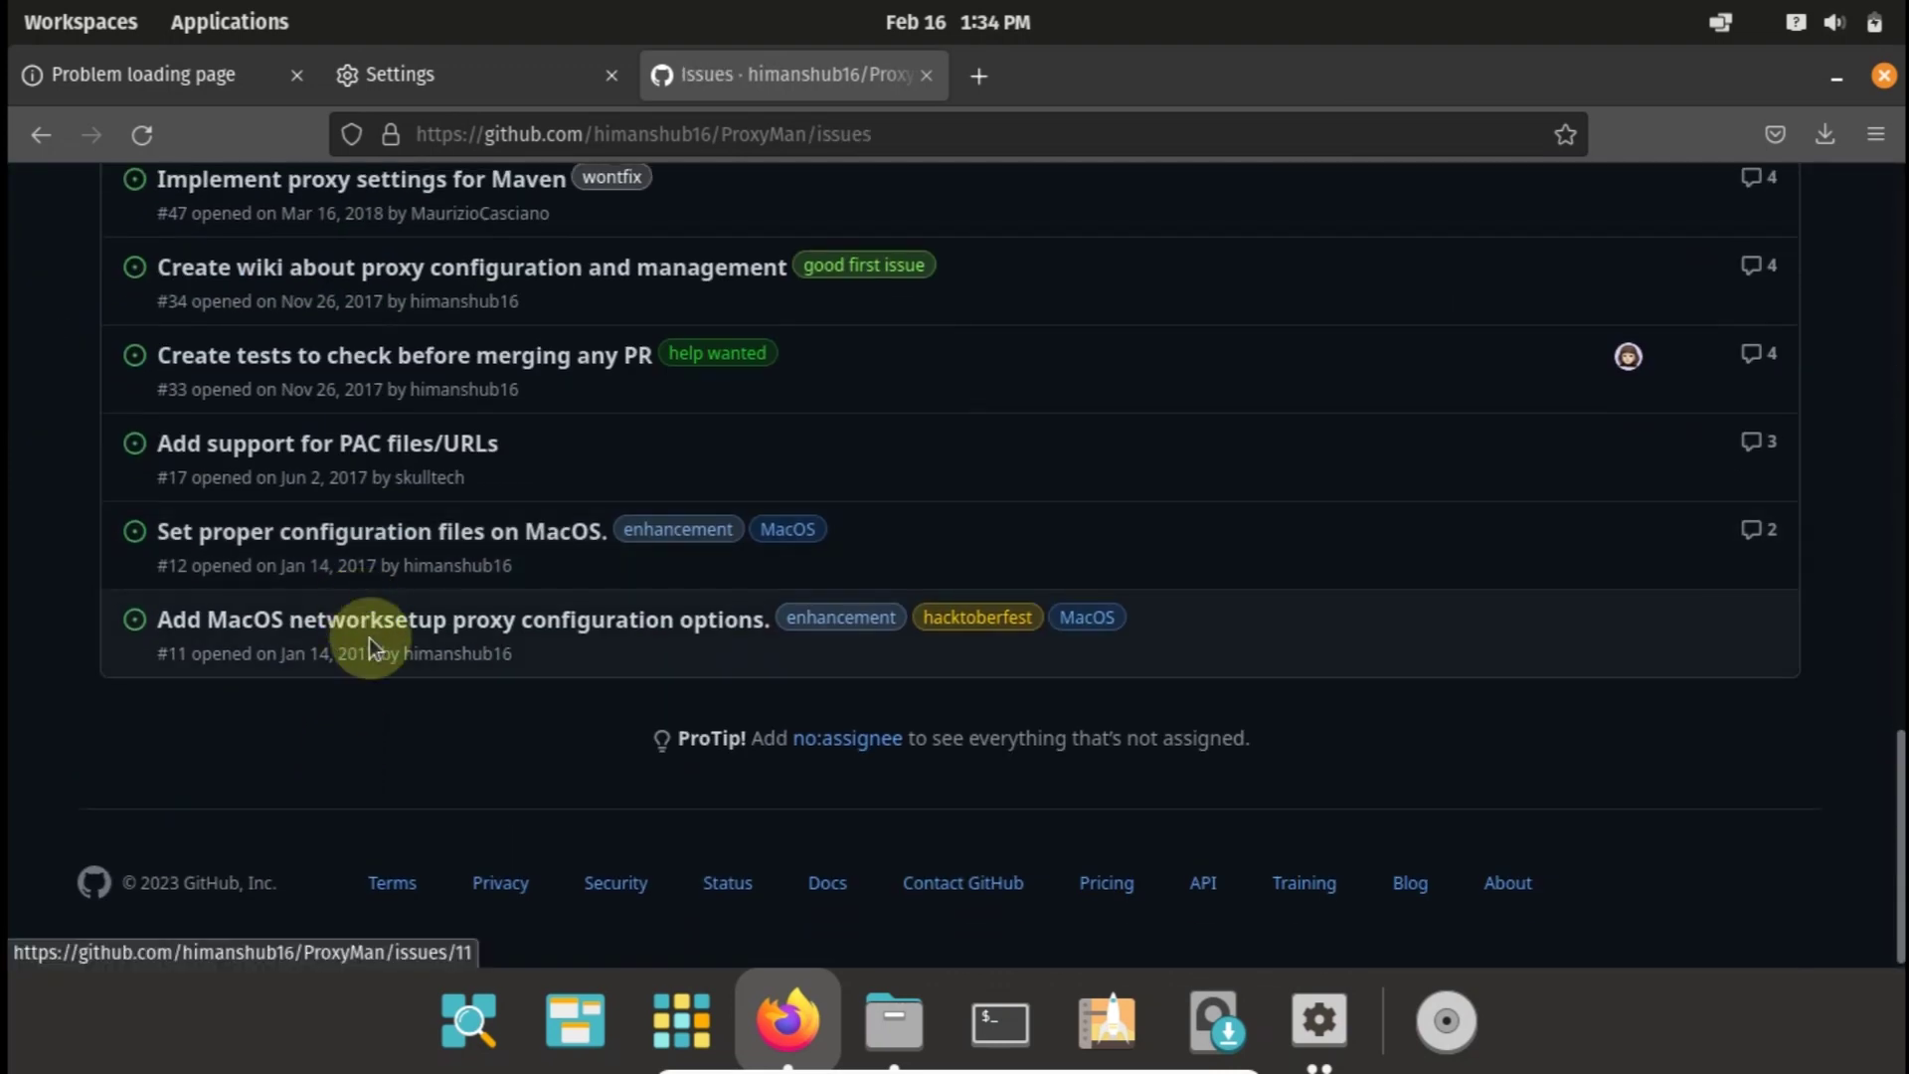
scroll(368, 636, up, 8)
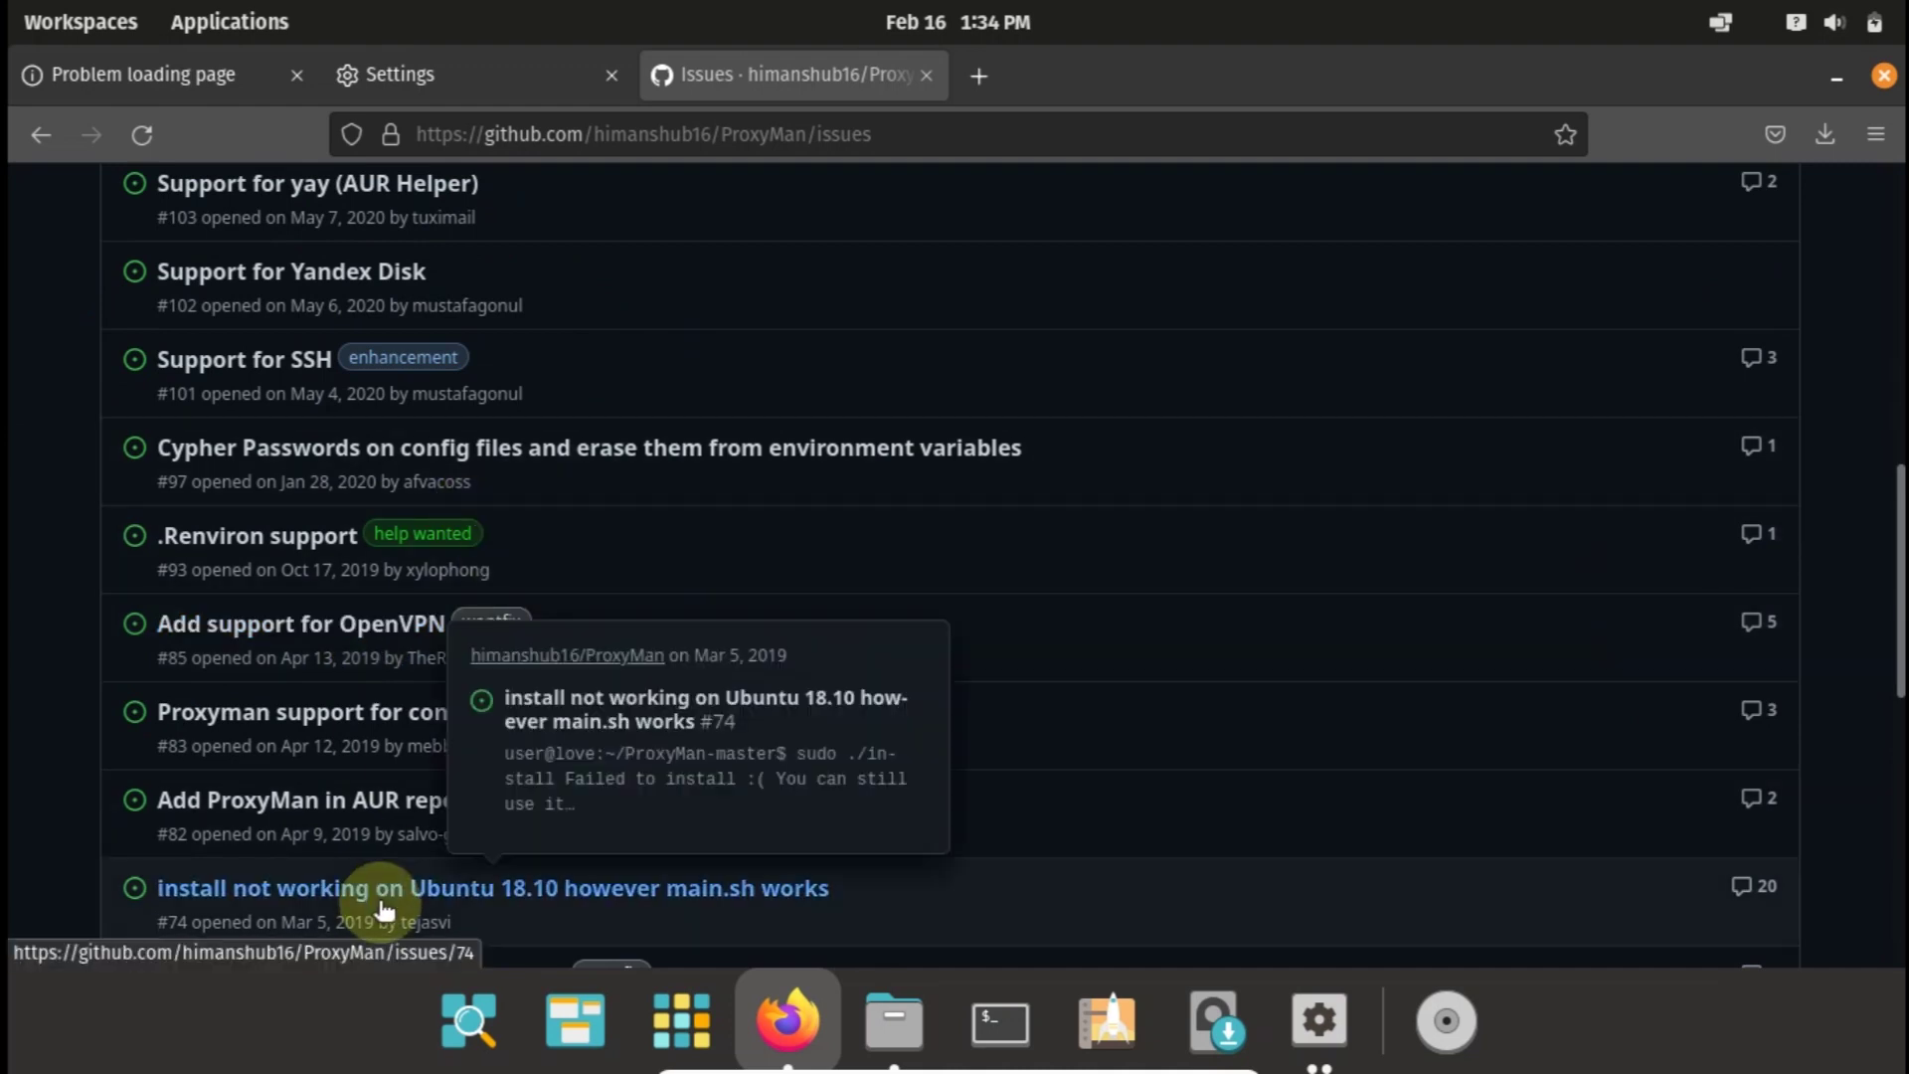
click(383, 910)
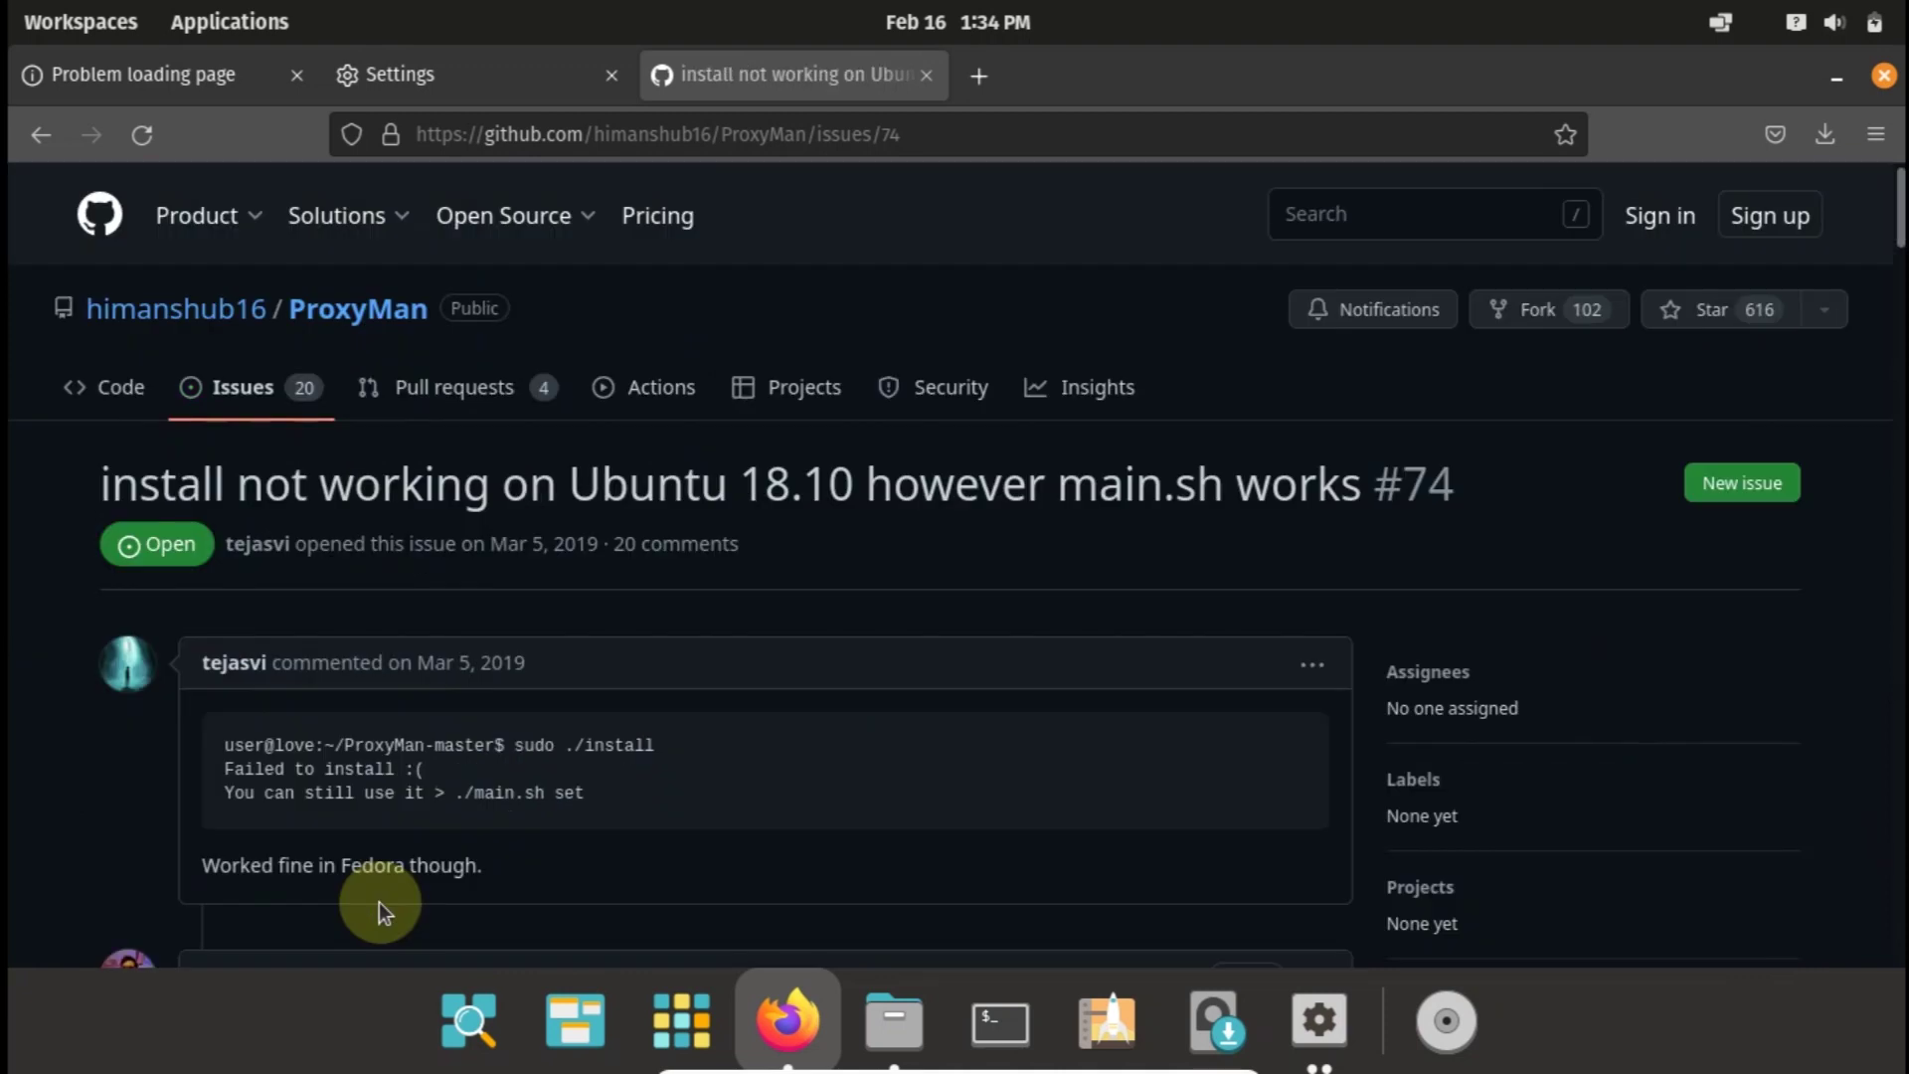
- Copy the suggested export PATH line from the issue's solution comment
scroll(406, 804, down, 10)
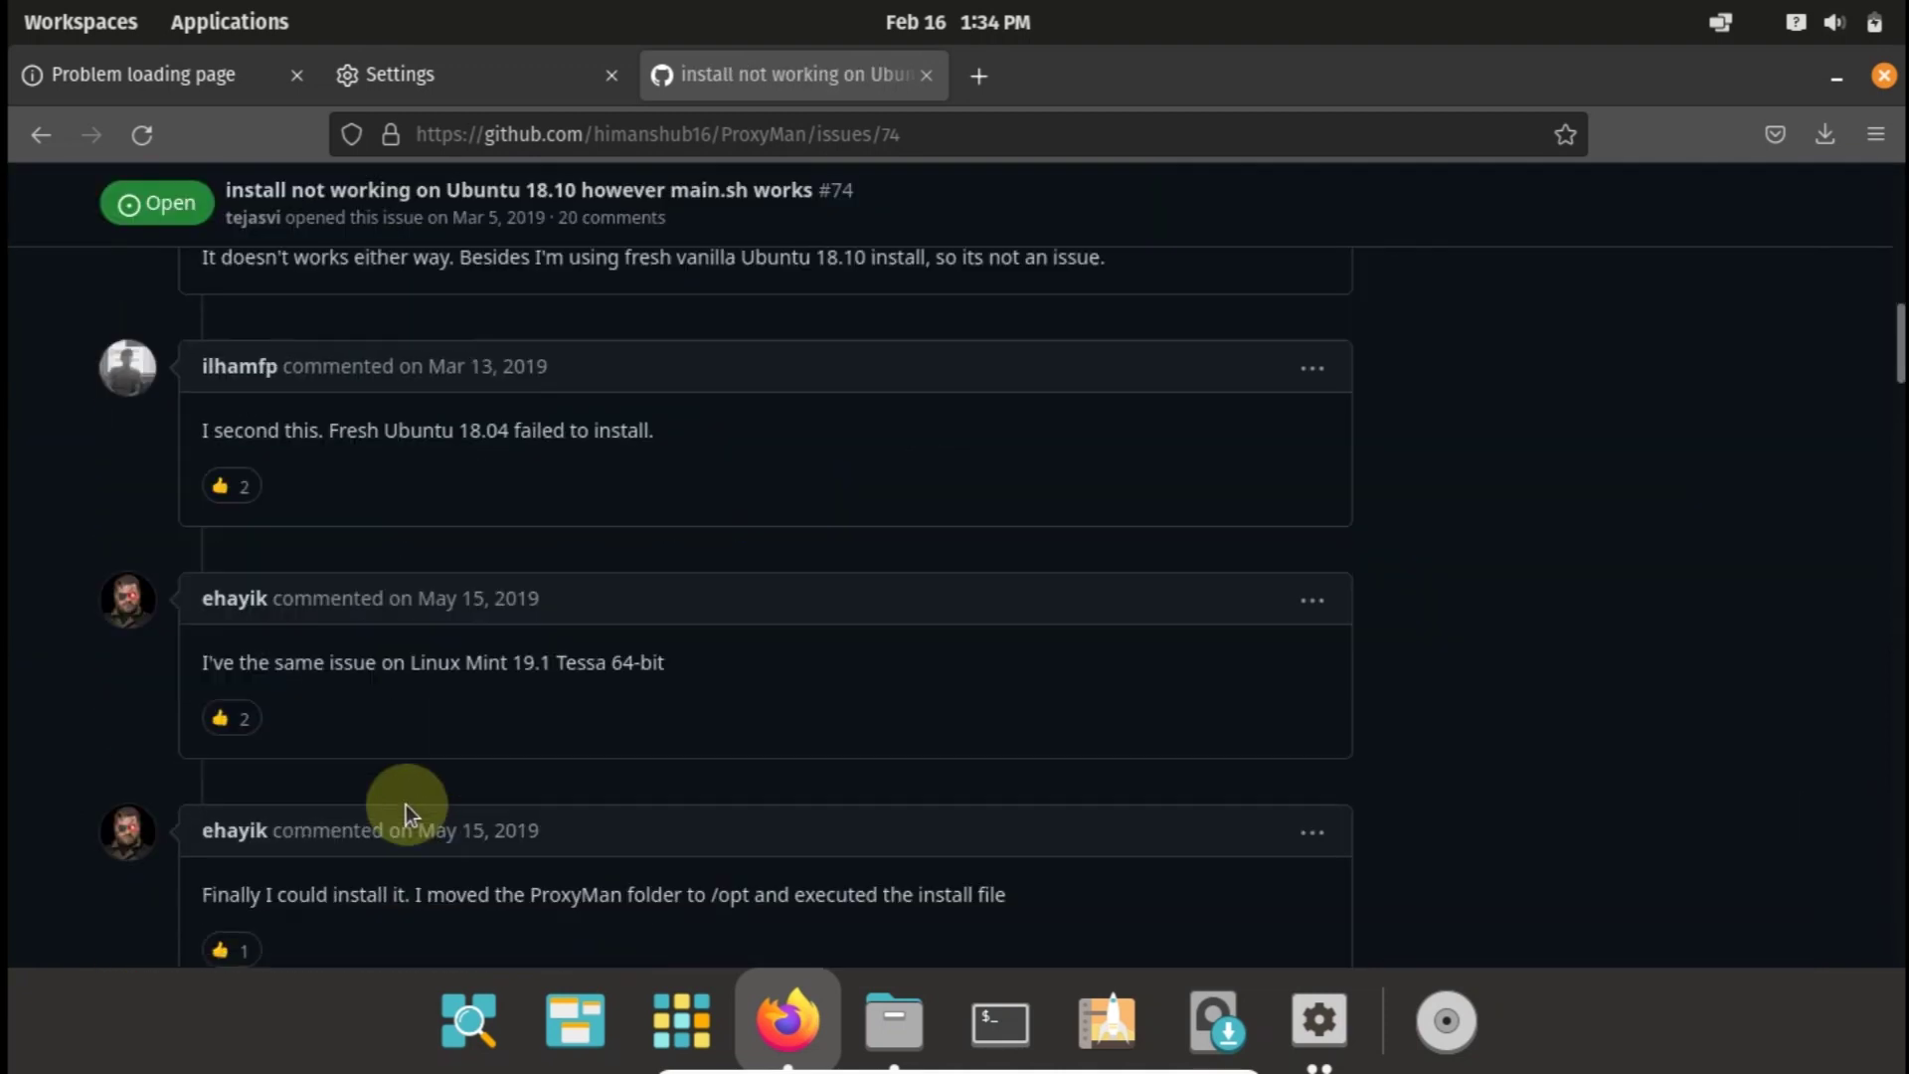
scroll(406, 804, down, 6)
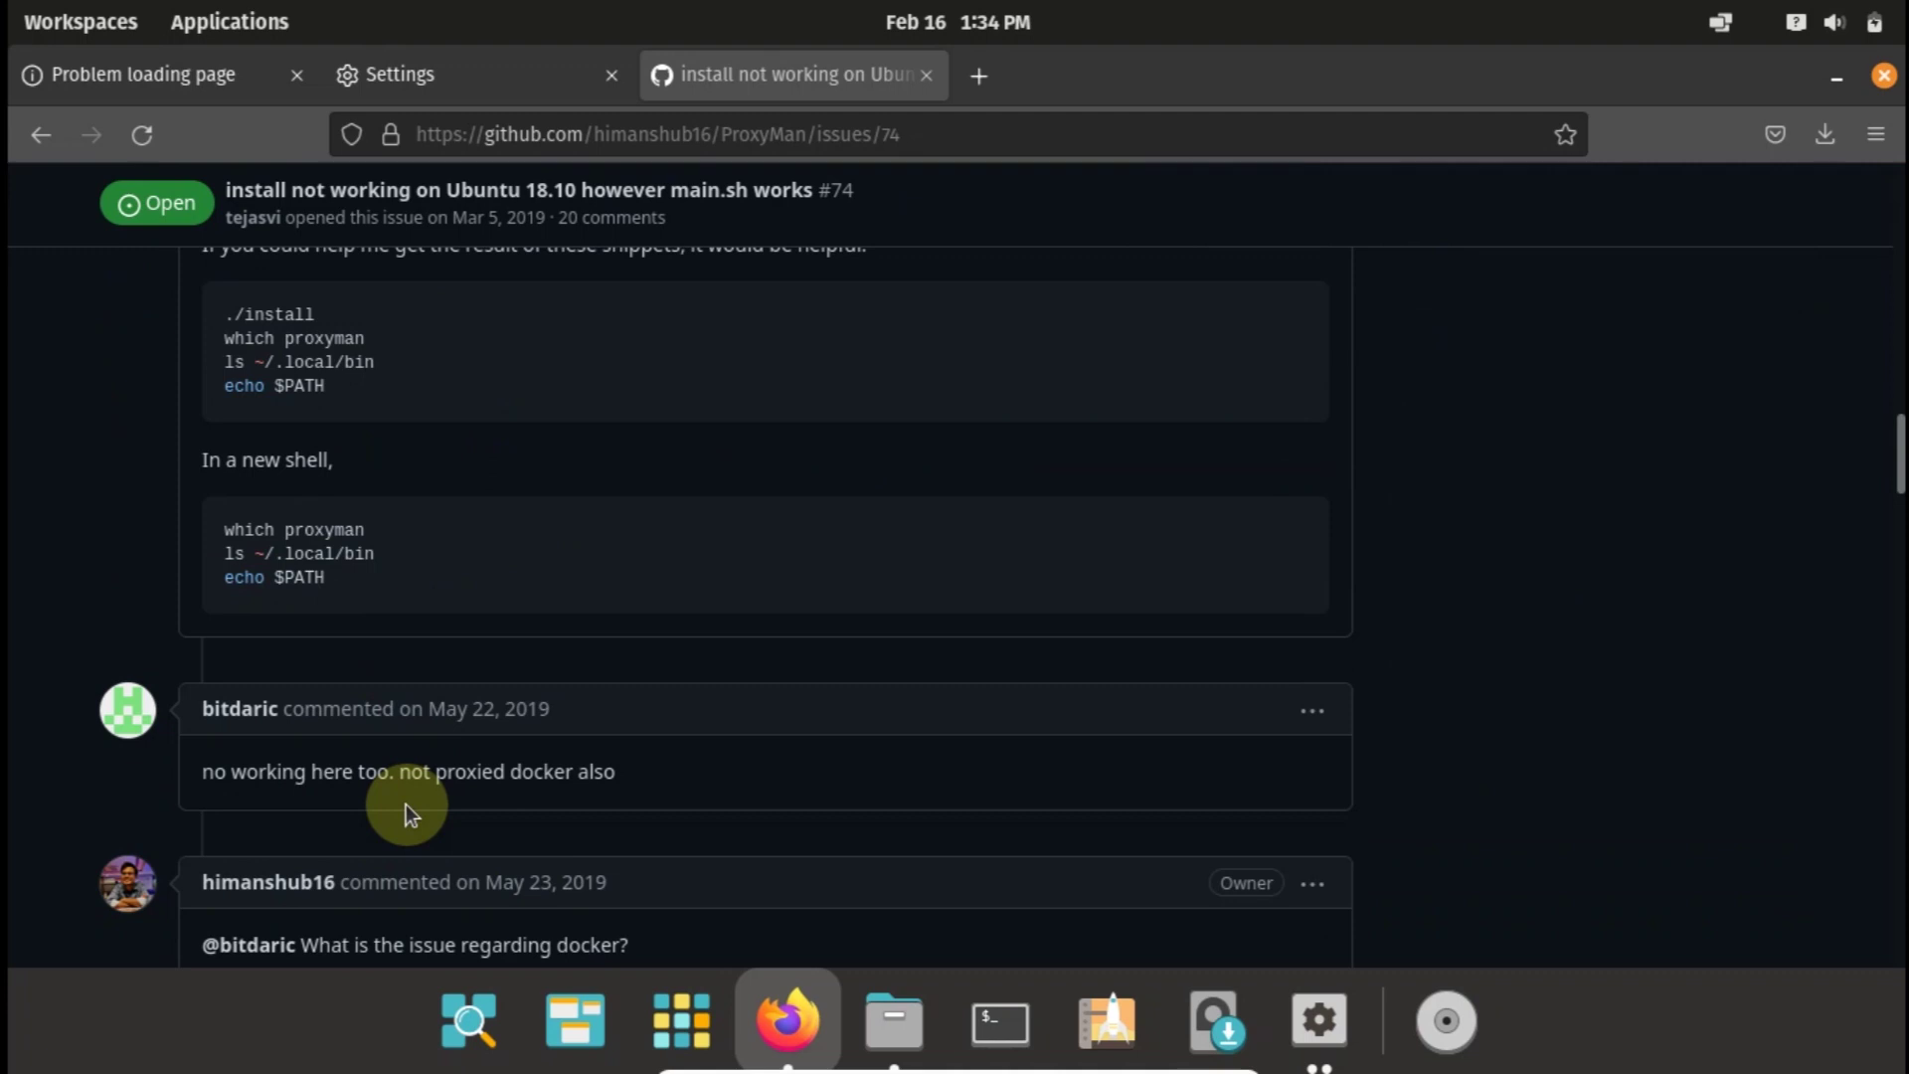
scroll(405, 803, down, 15)
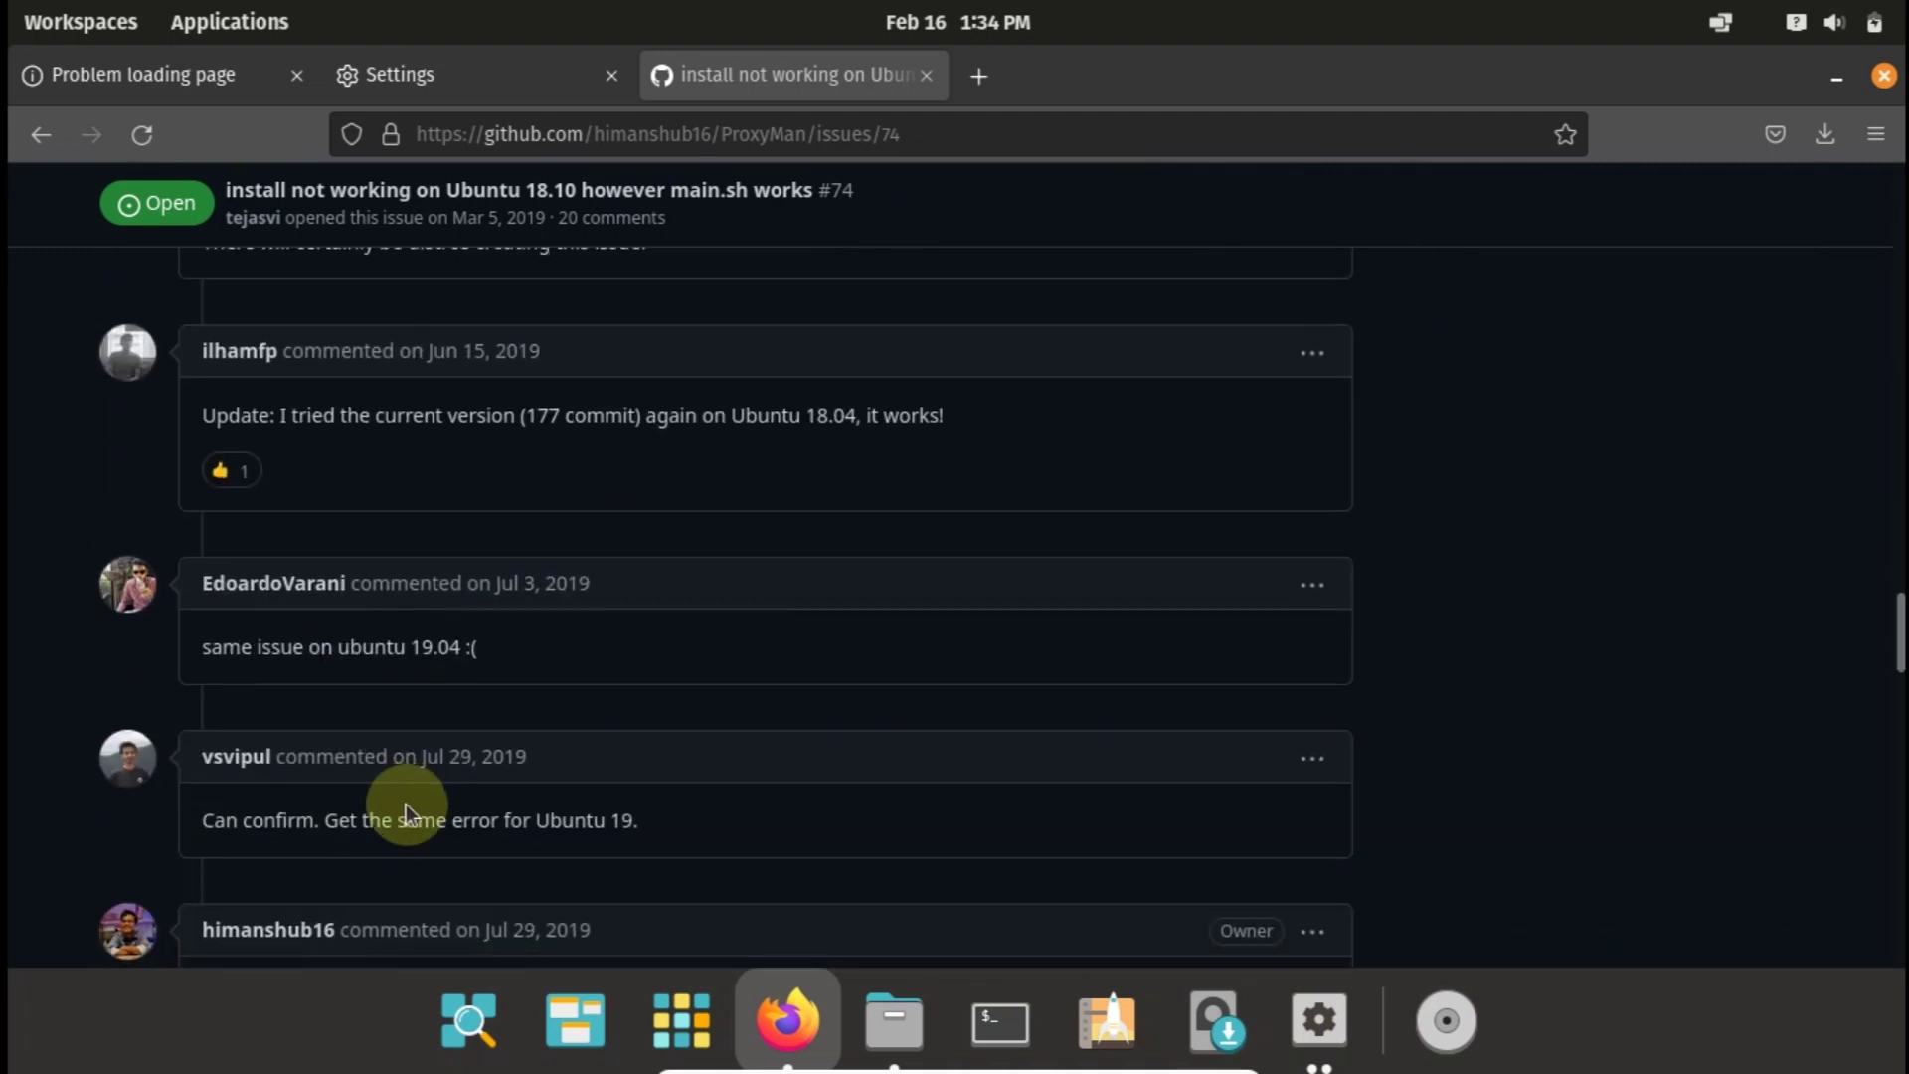
scroll(406, 804, down, 12)
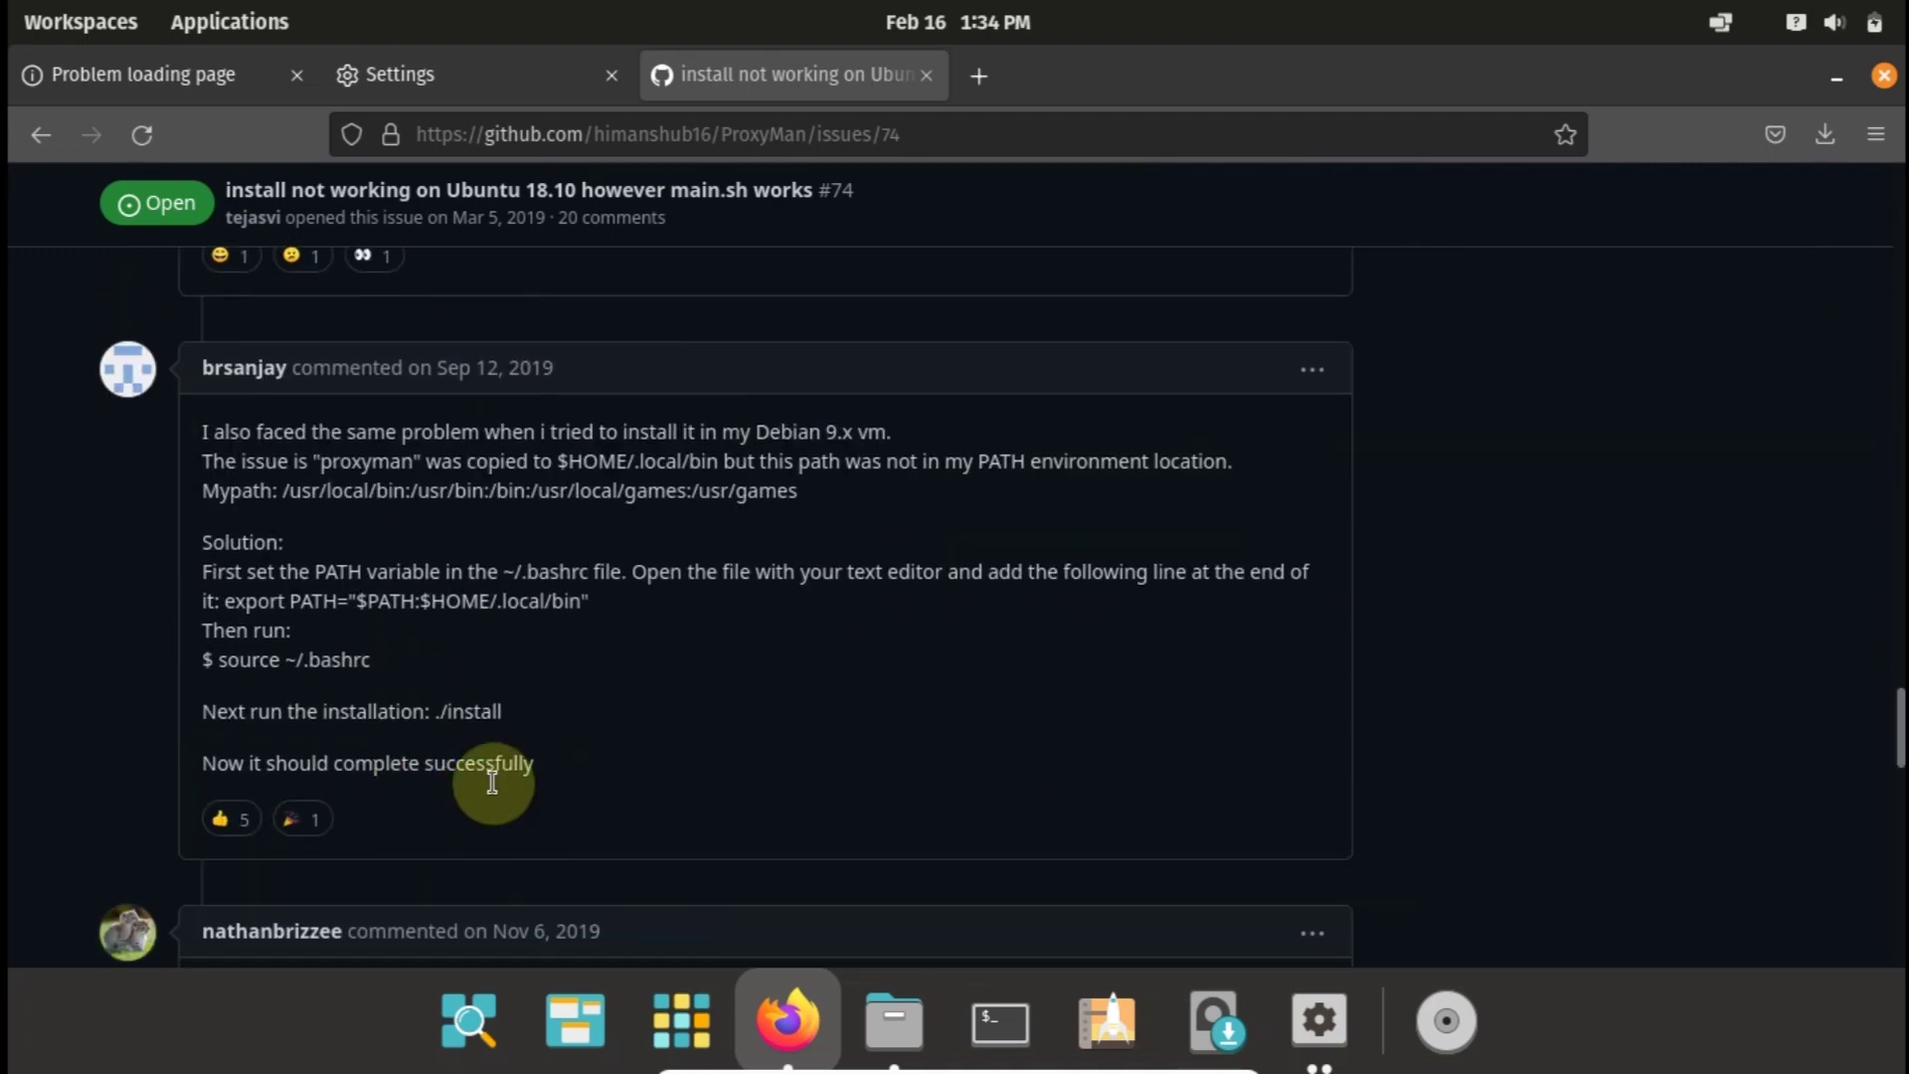
scroll(613, 701, down, 2)
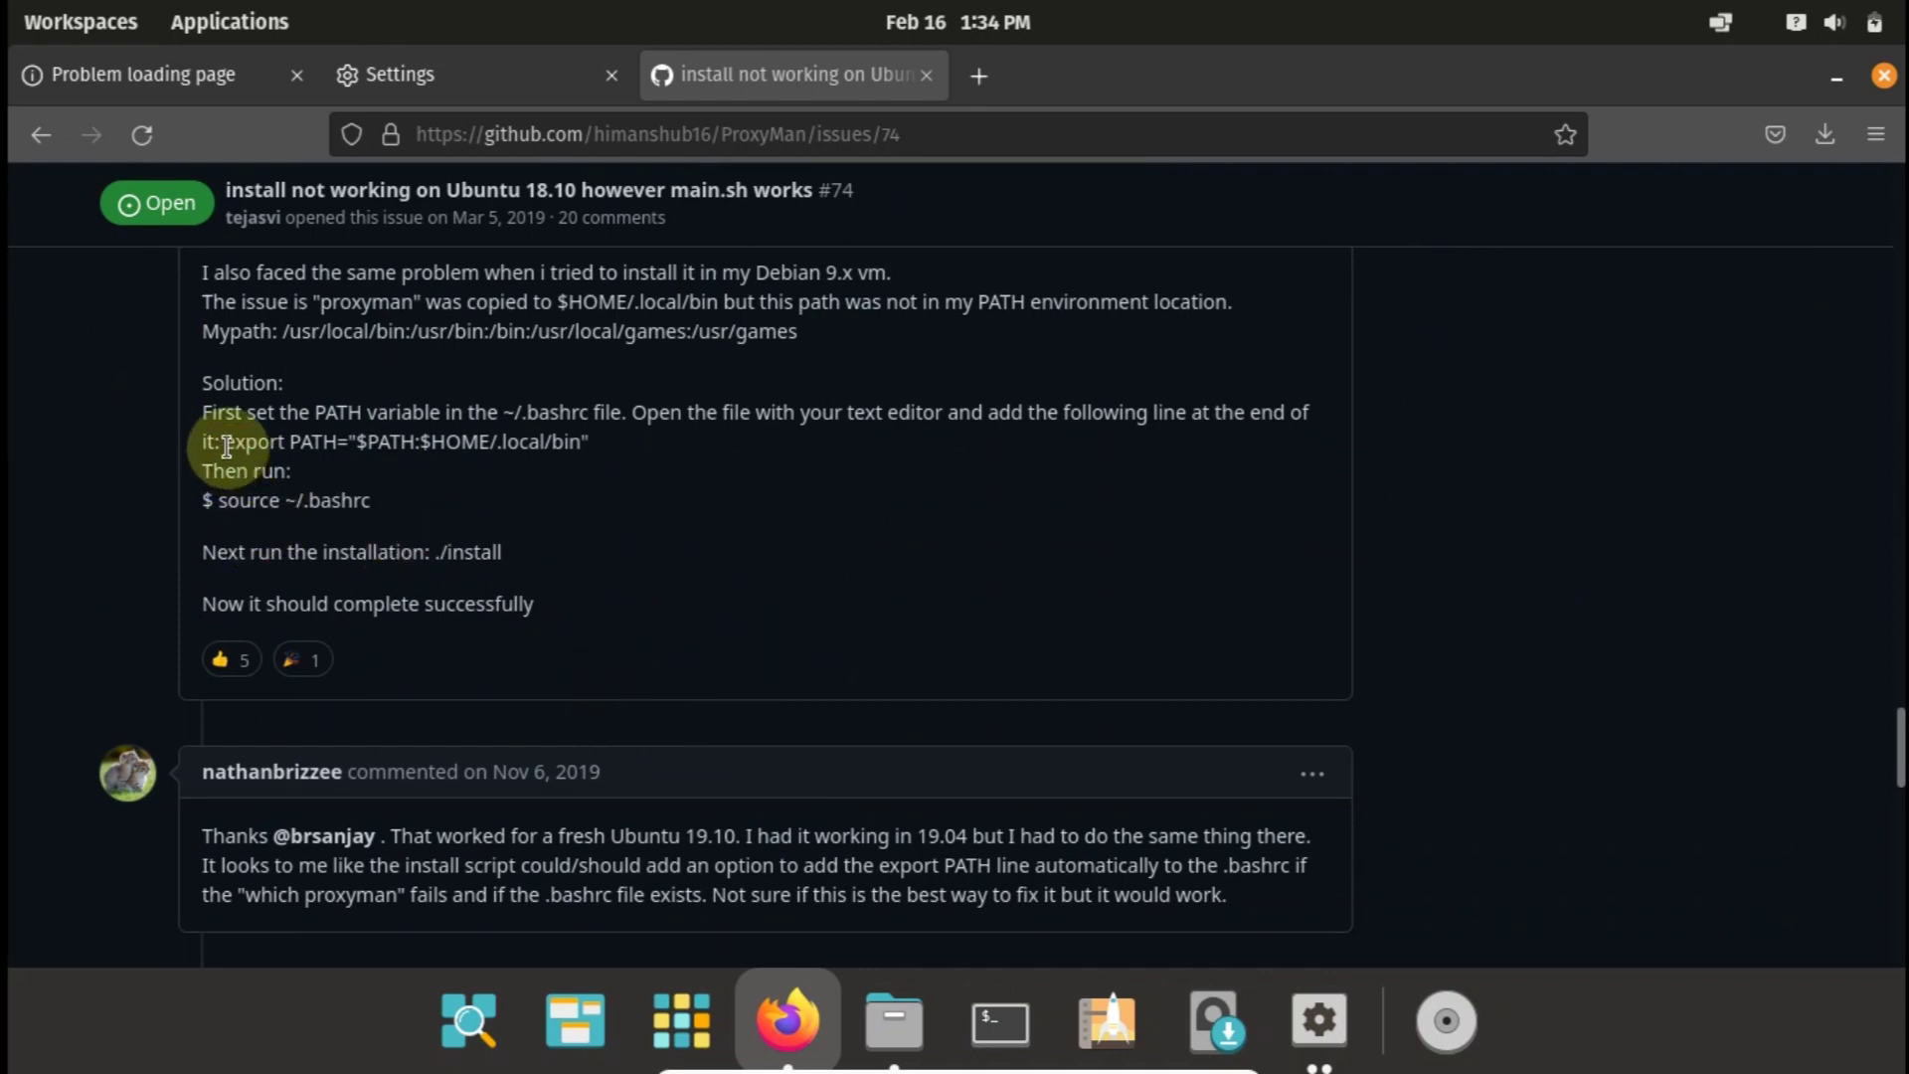
drag(226, 442, 606, 449)
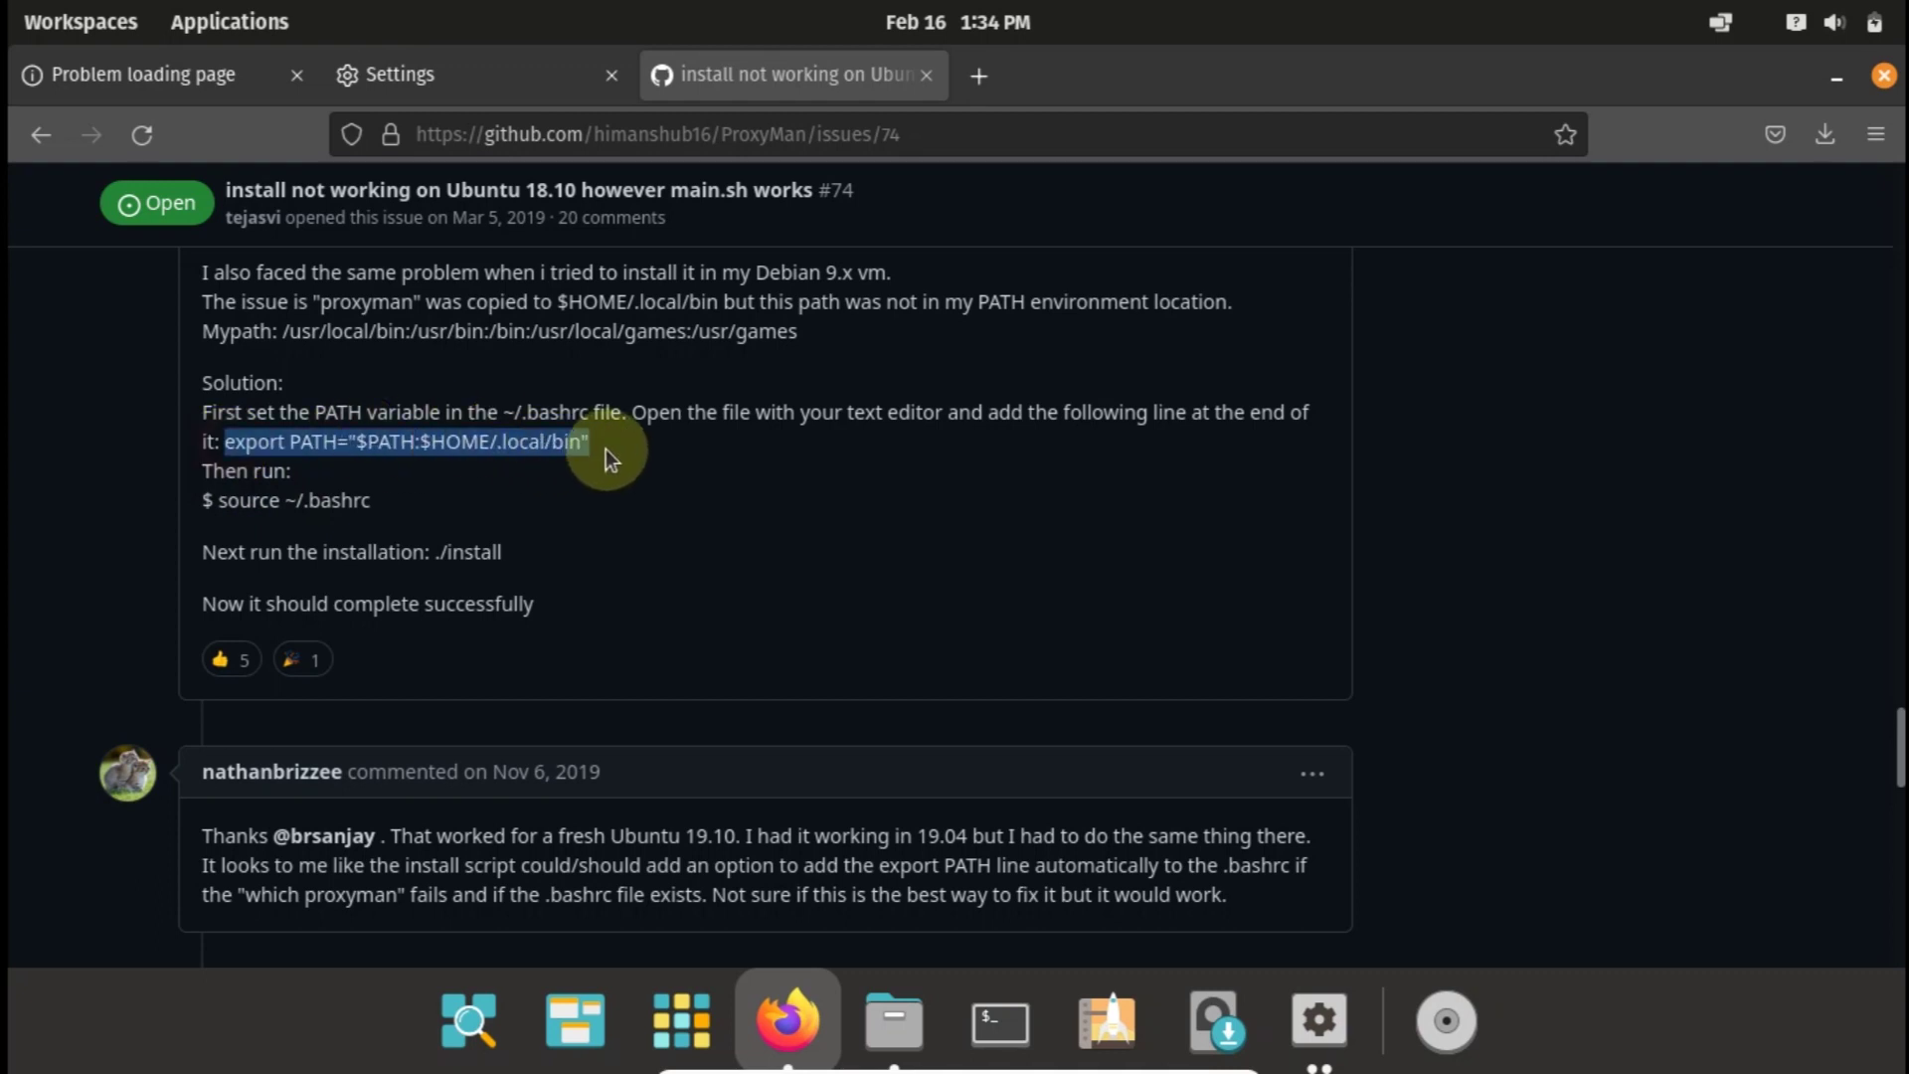
right_click(549, 456)
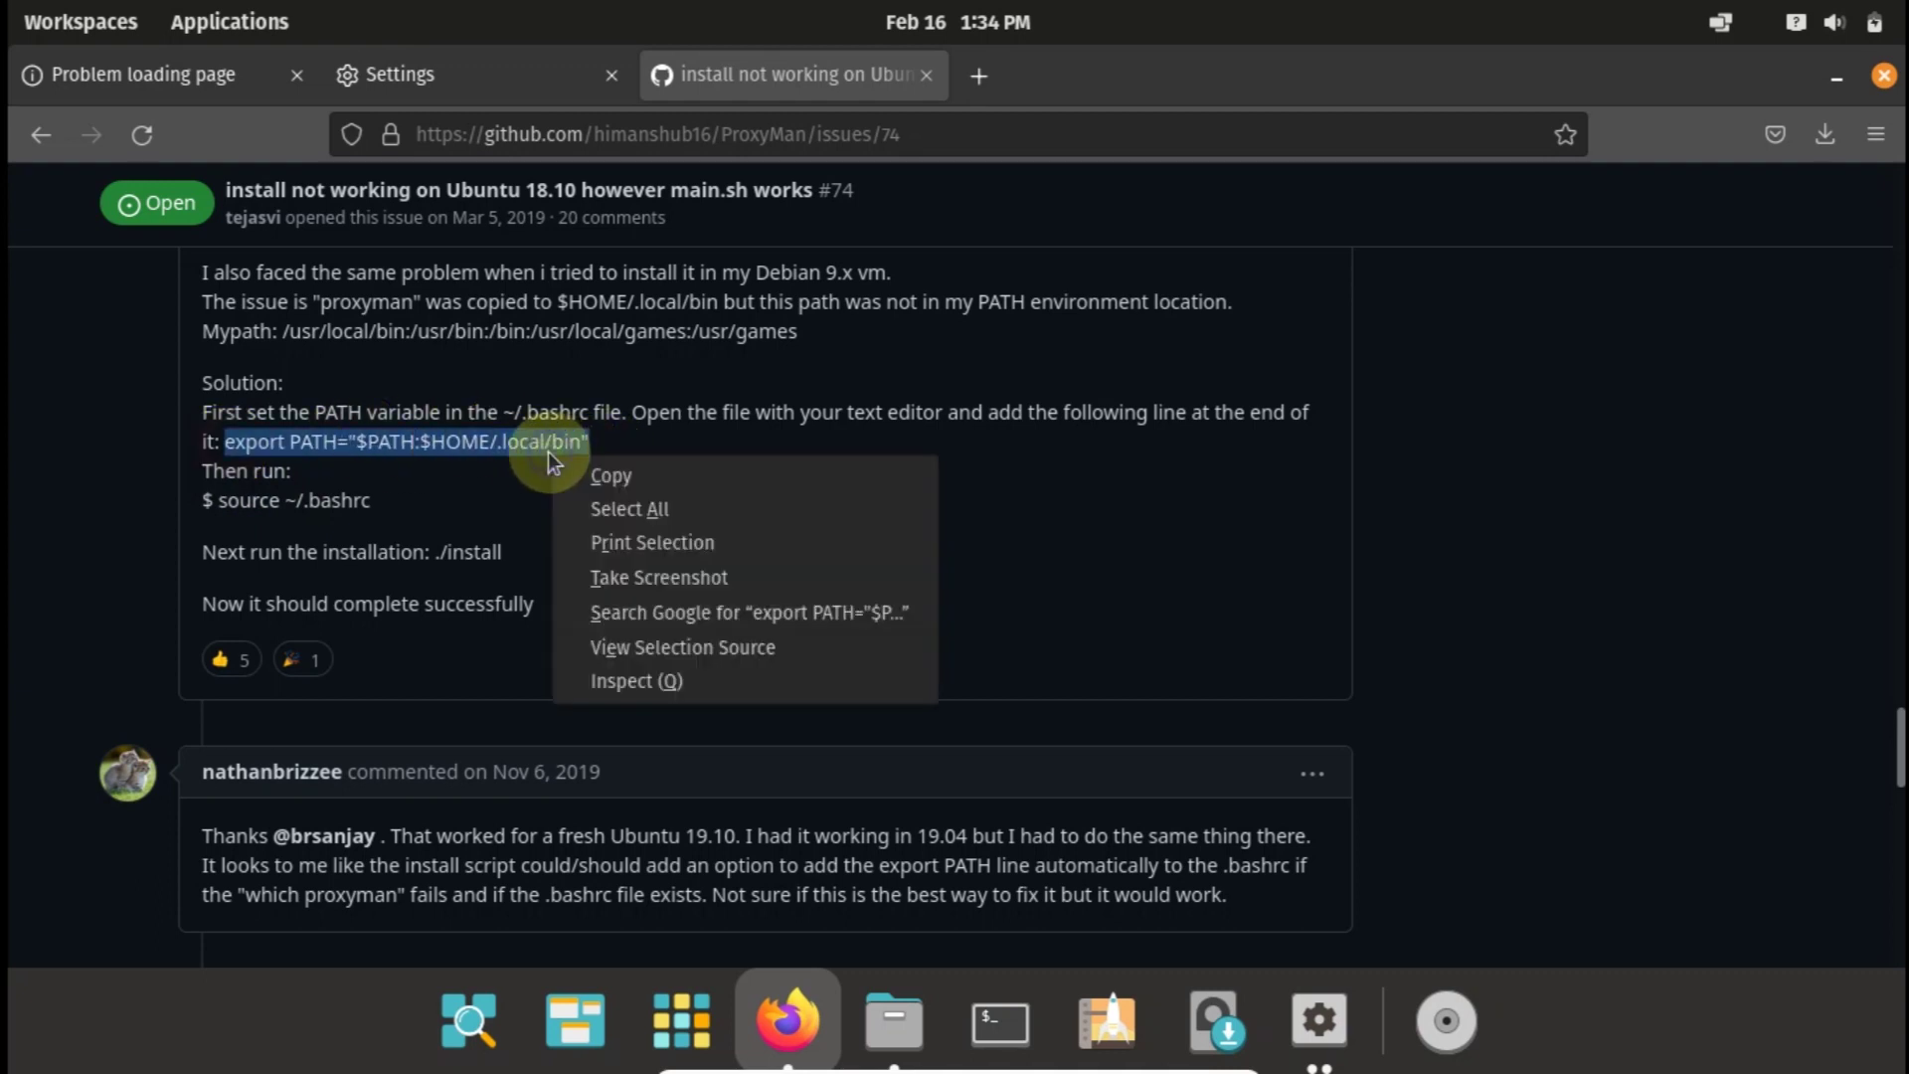
click(624, 476)
- Reveal hidden files in the Files home folder and open .bashrc in Text Editor
click(932, 1025)
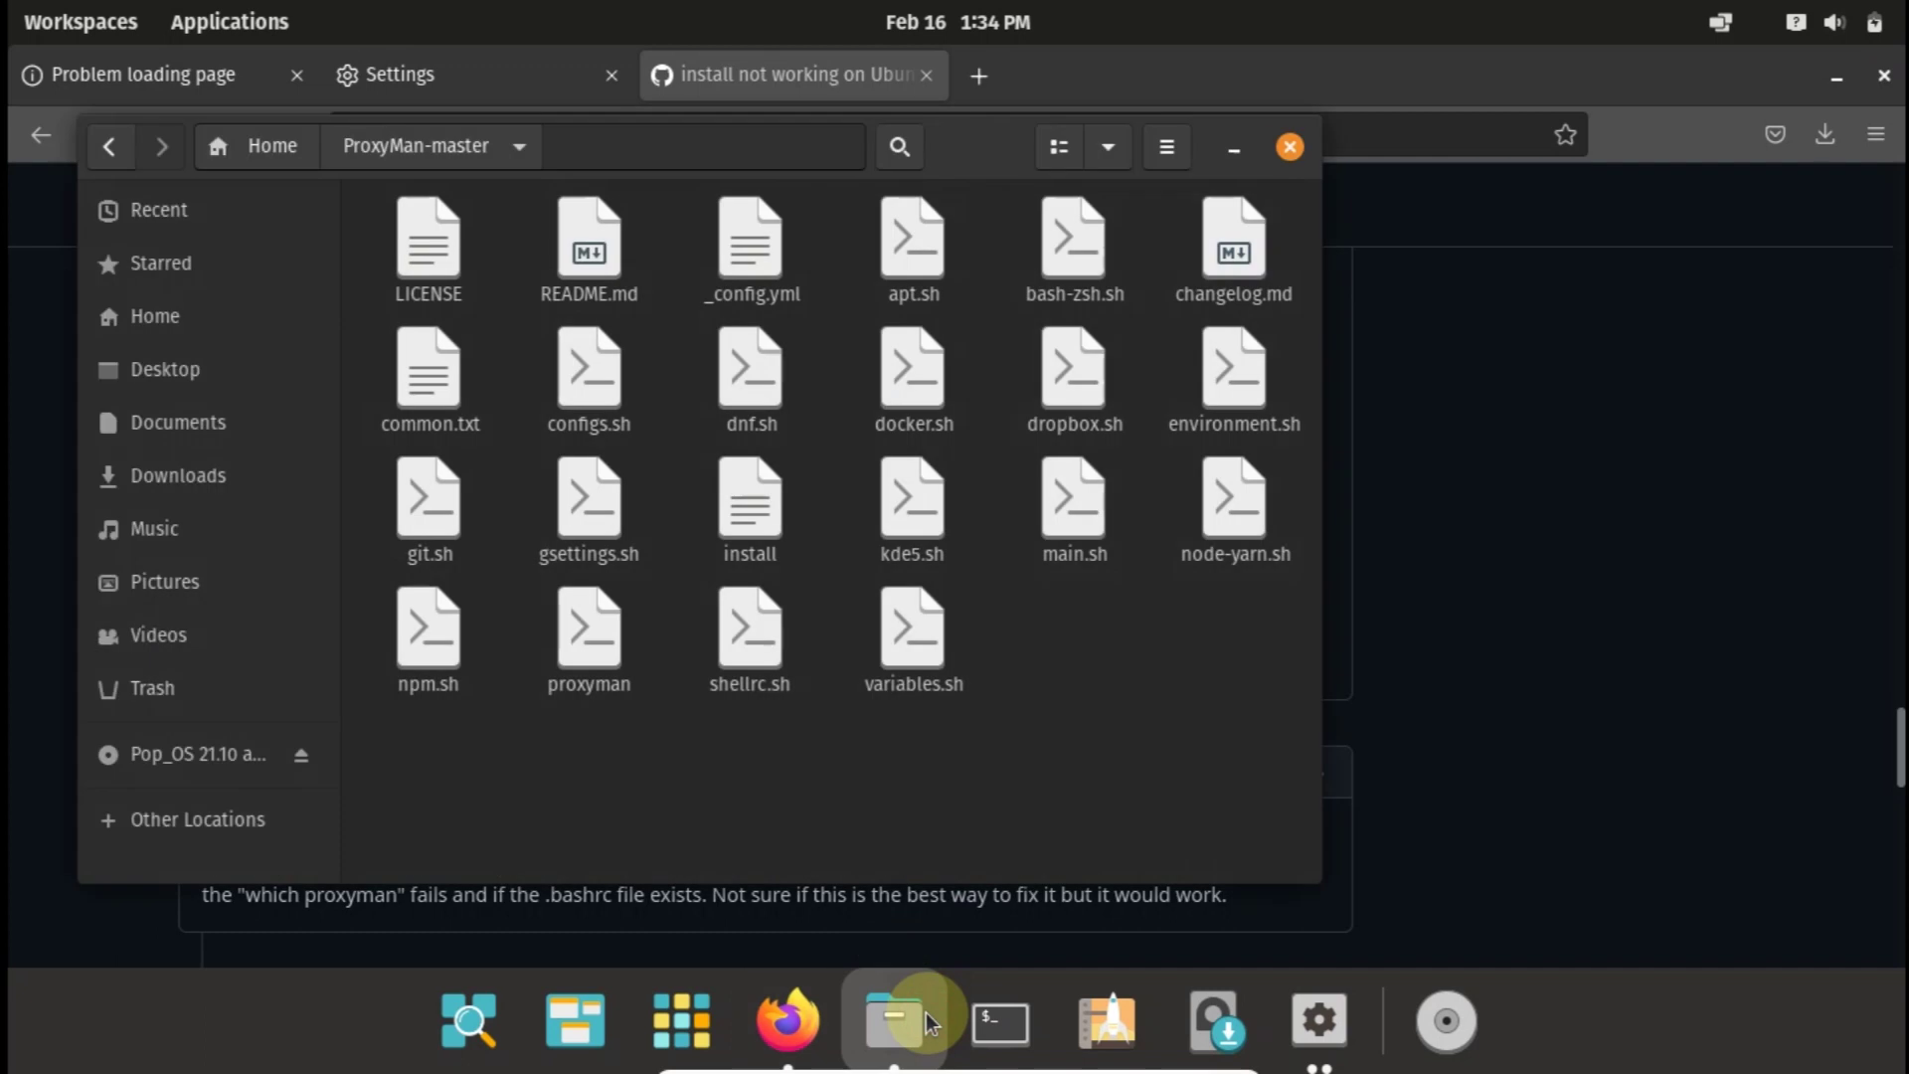
click(271, 147)
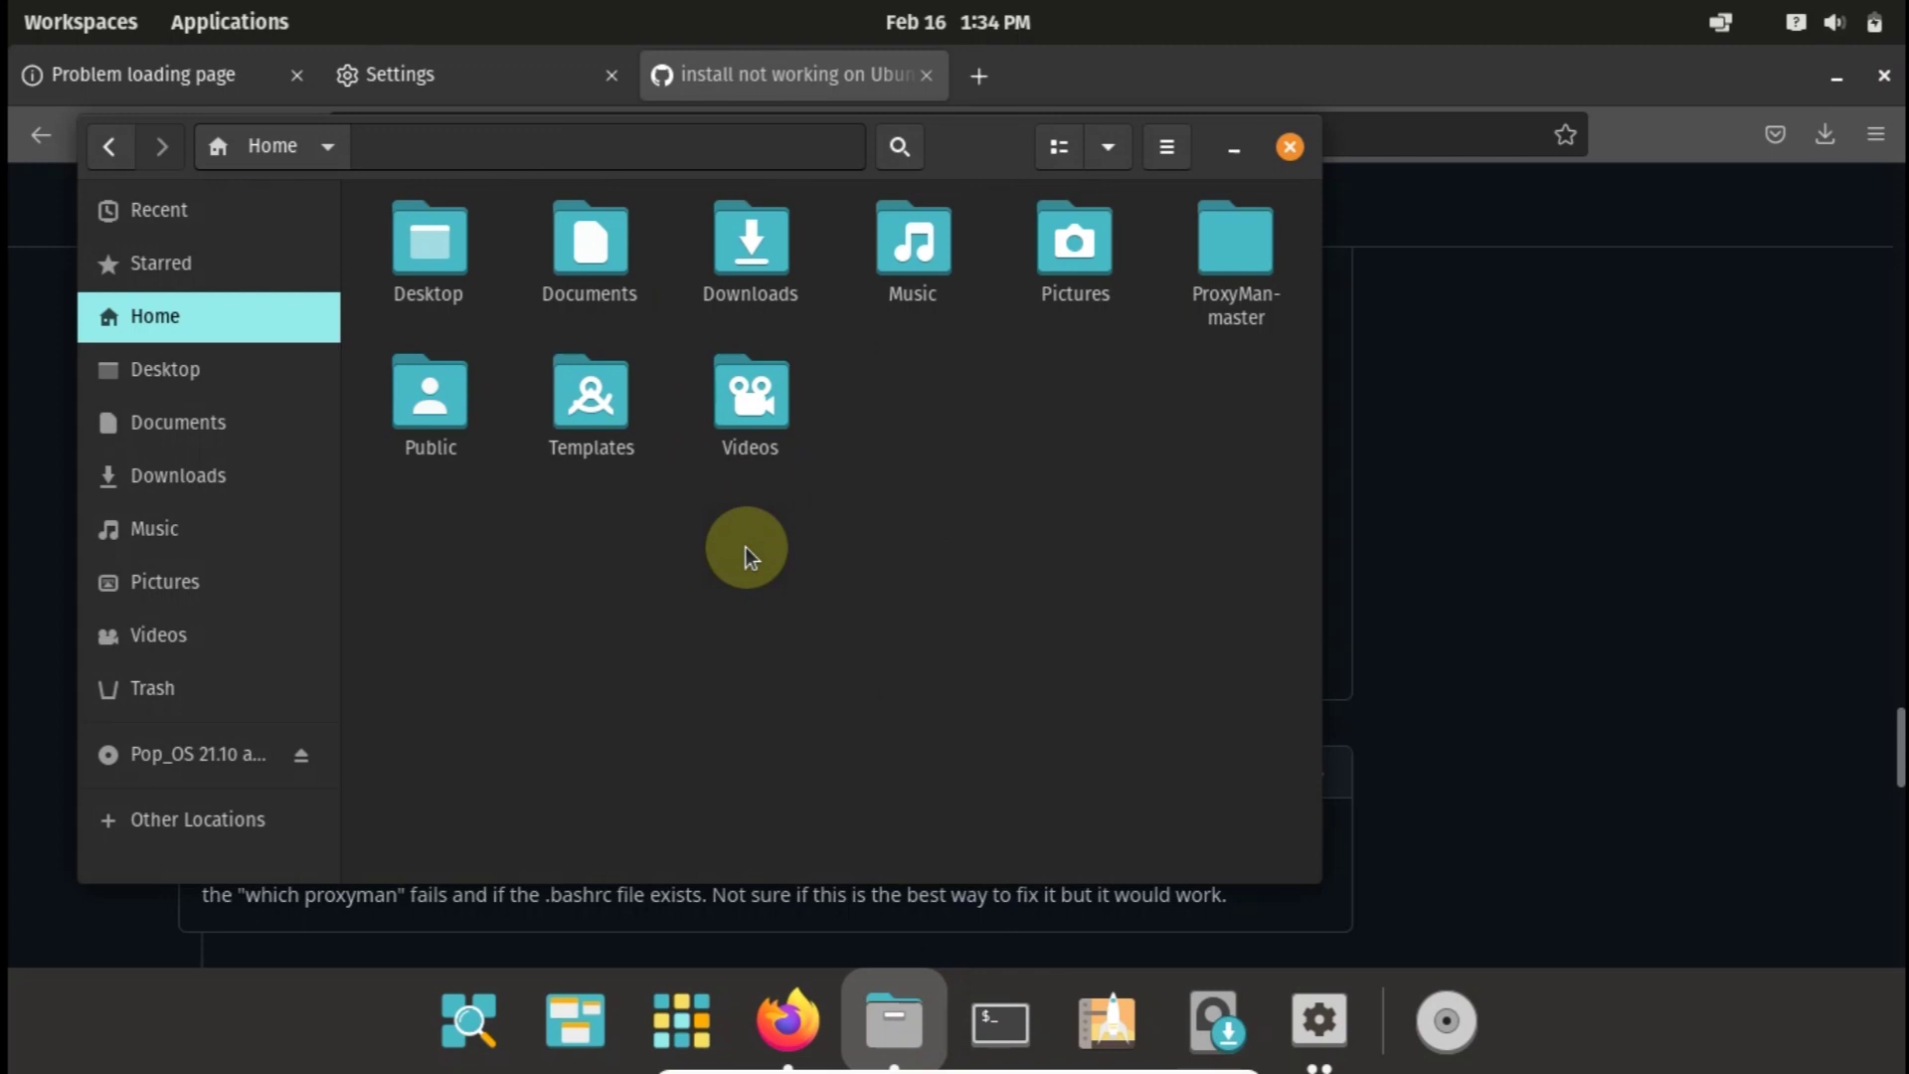
key(ctrl+h)
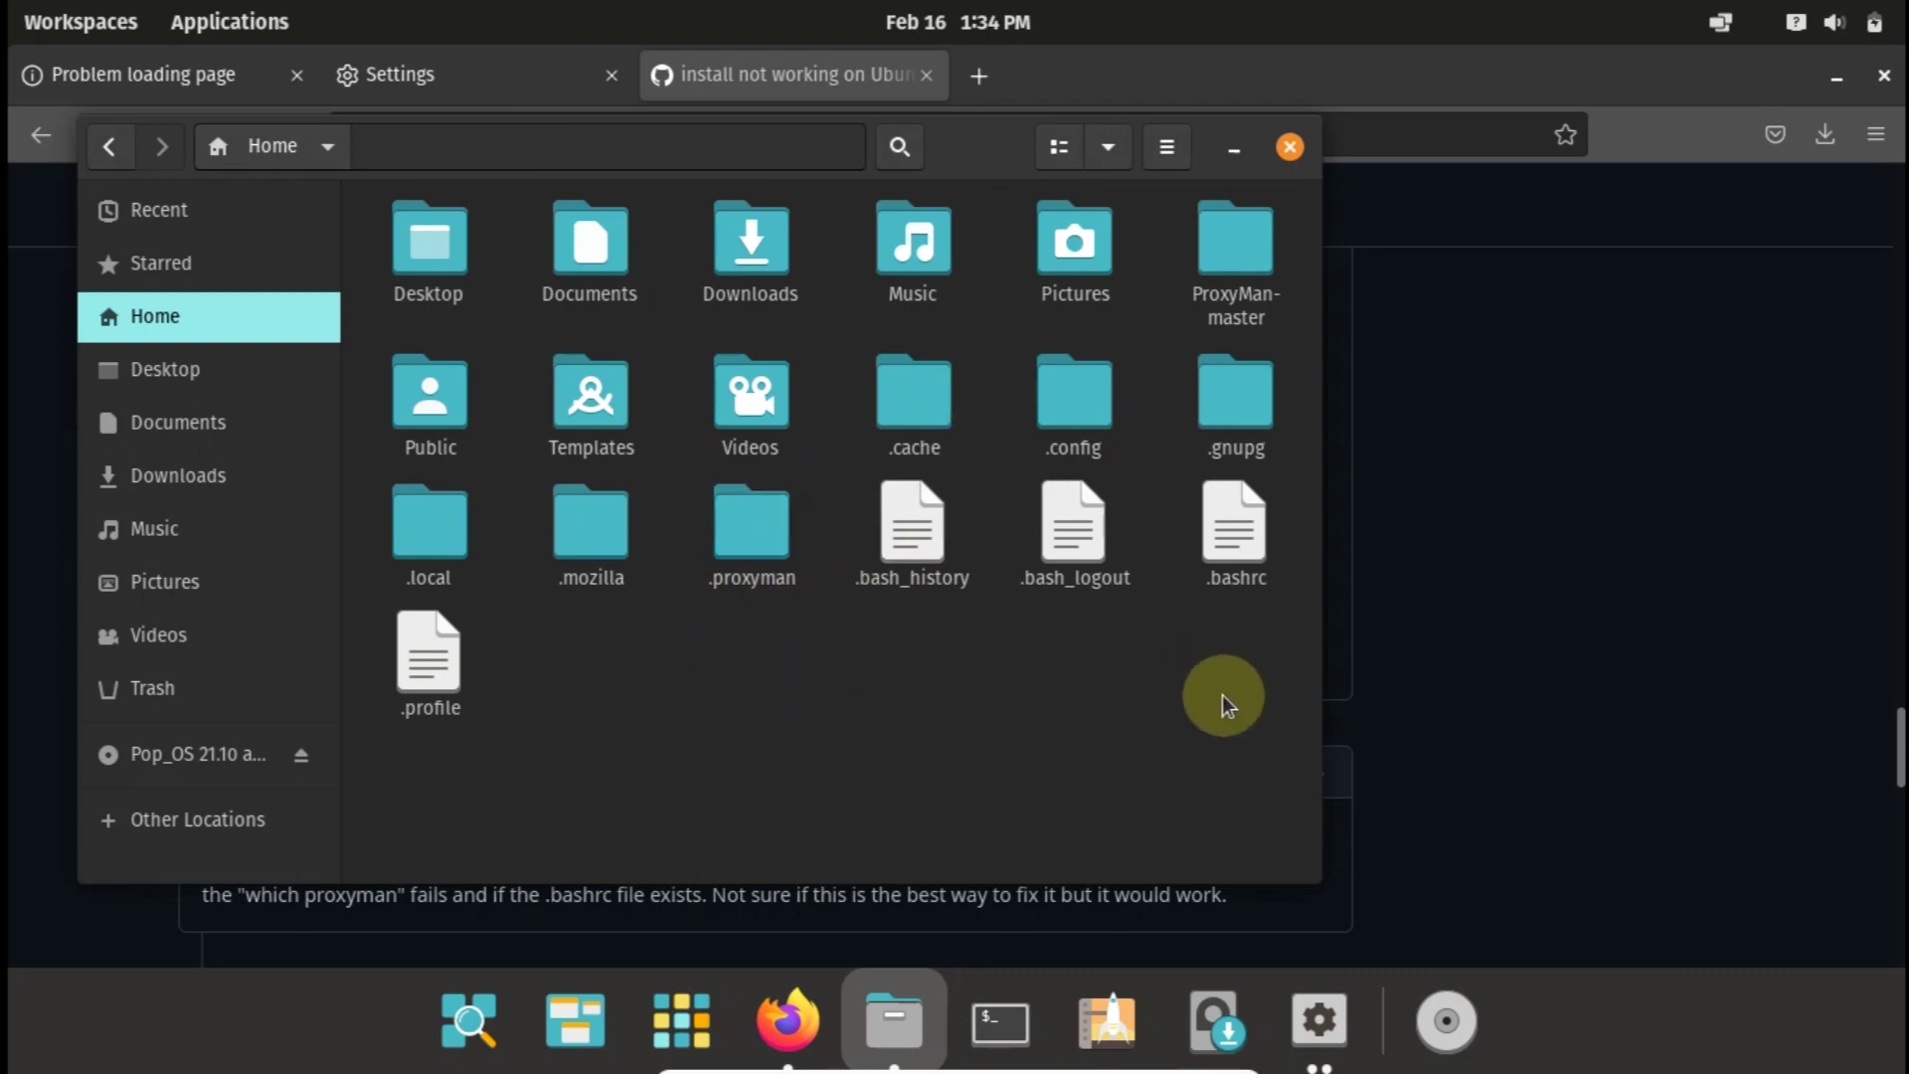
click(1242, 547)
right_click(1241, 535)
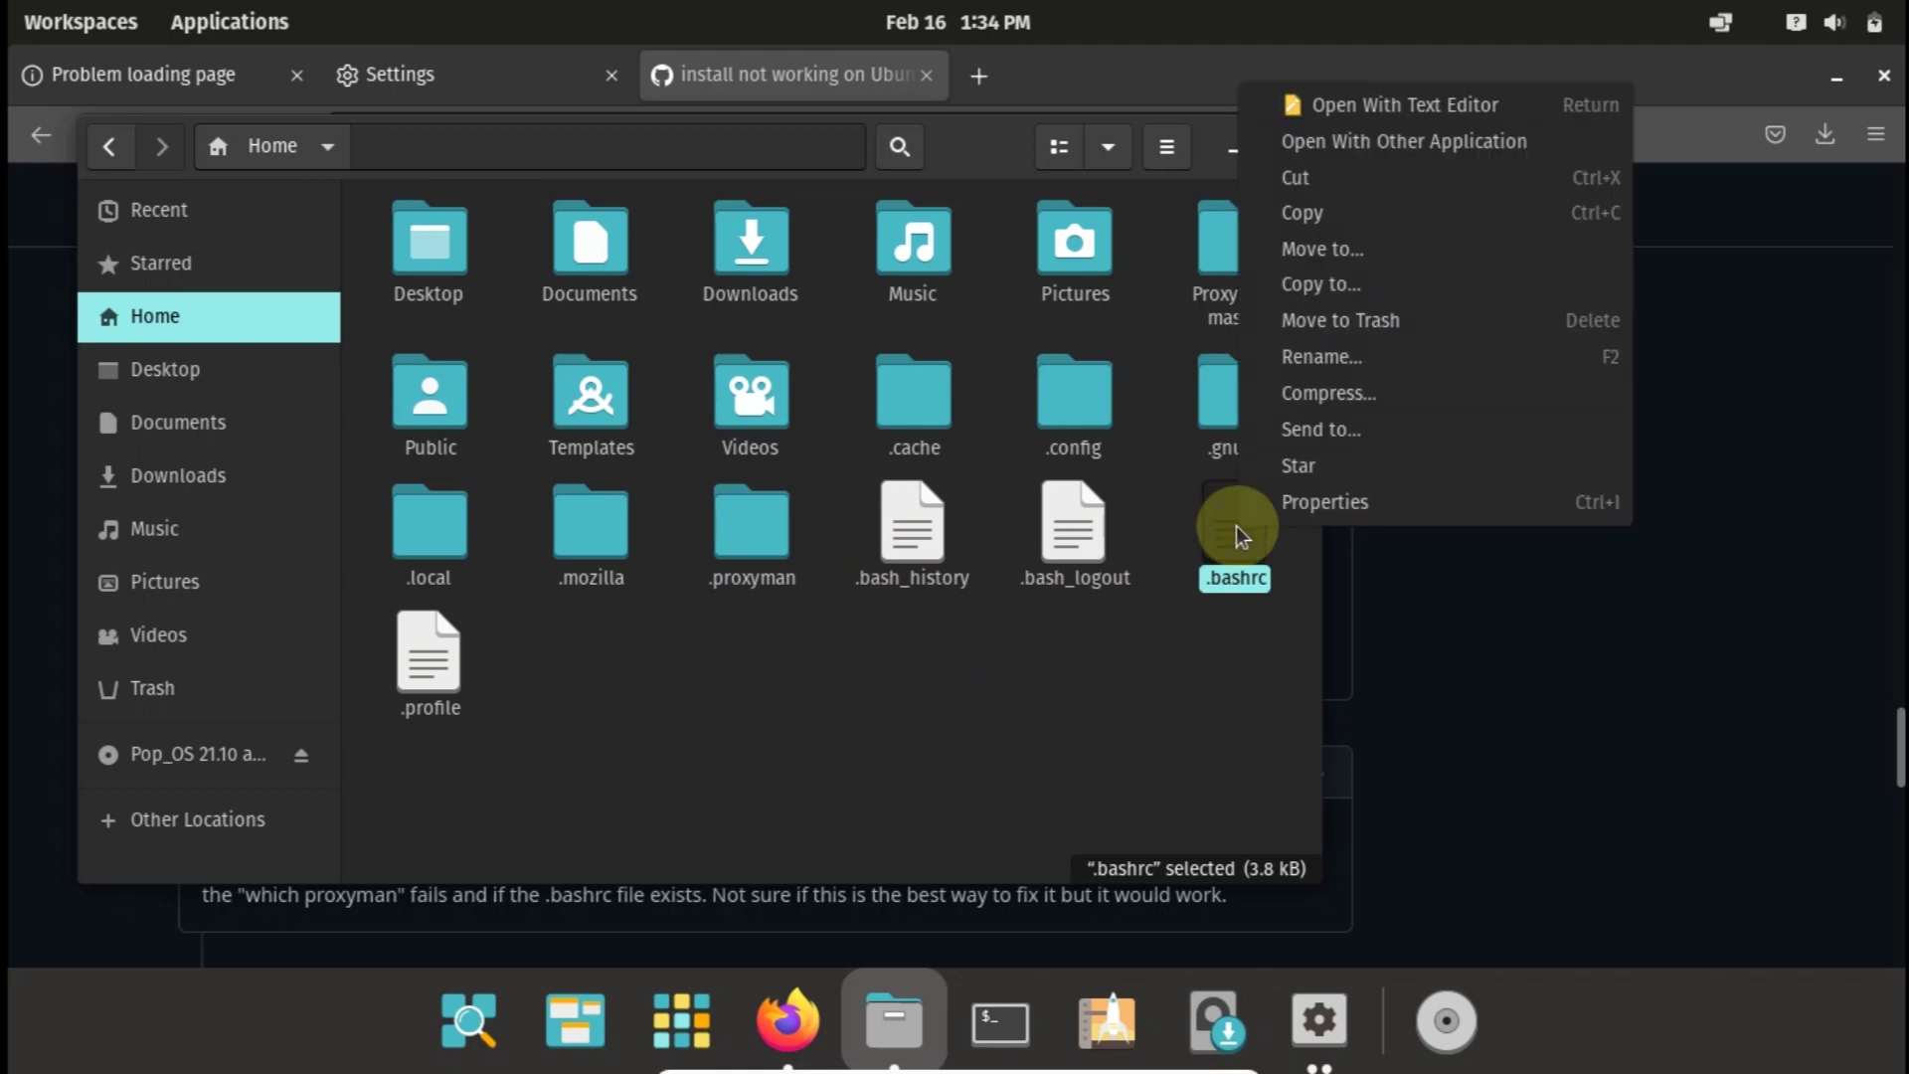
click(1366, 114)
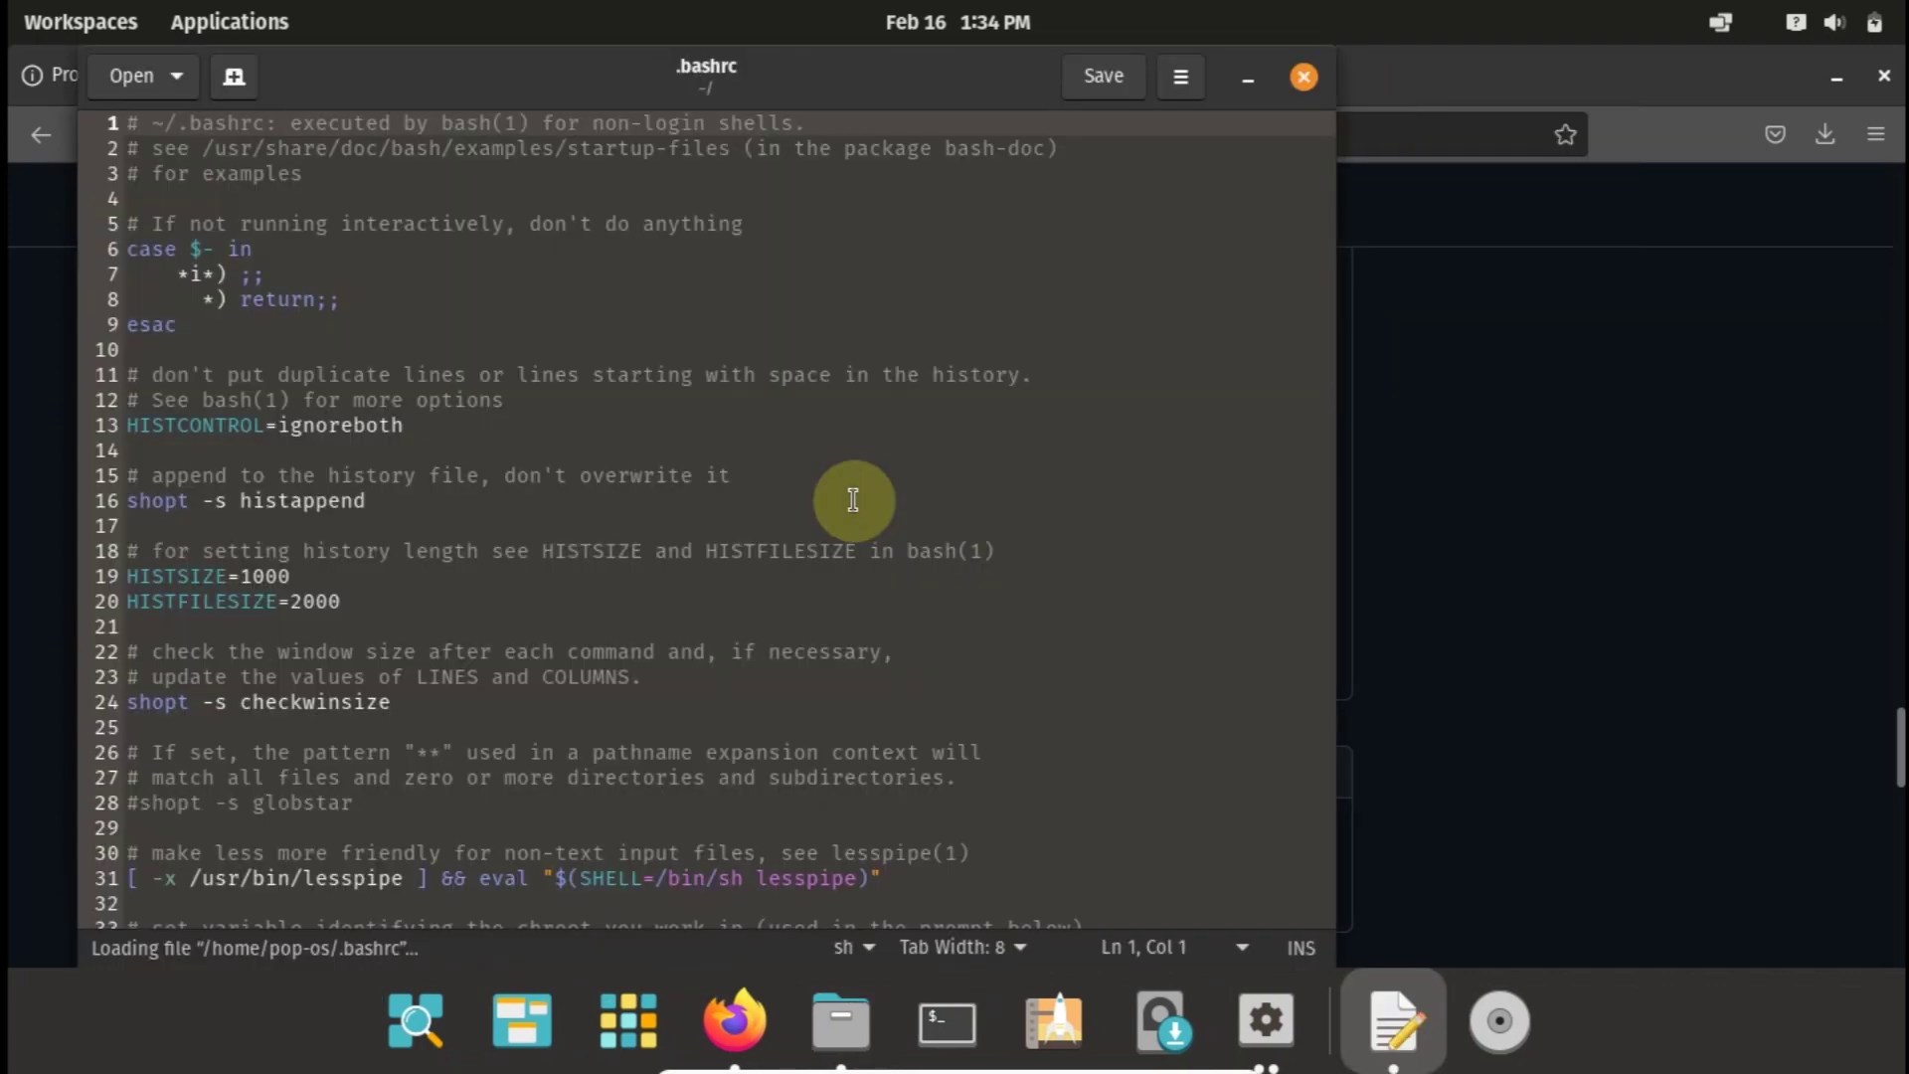
- Append export PATH="$PATH:$HOME/.local/bin" as the last line of .bashrc and save it
scroll(682, 518, down, 9)
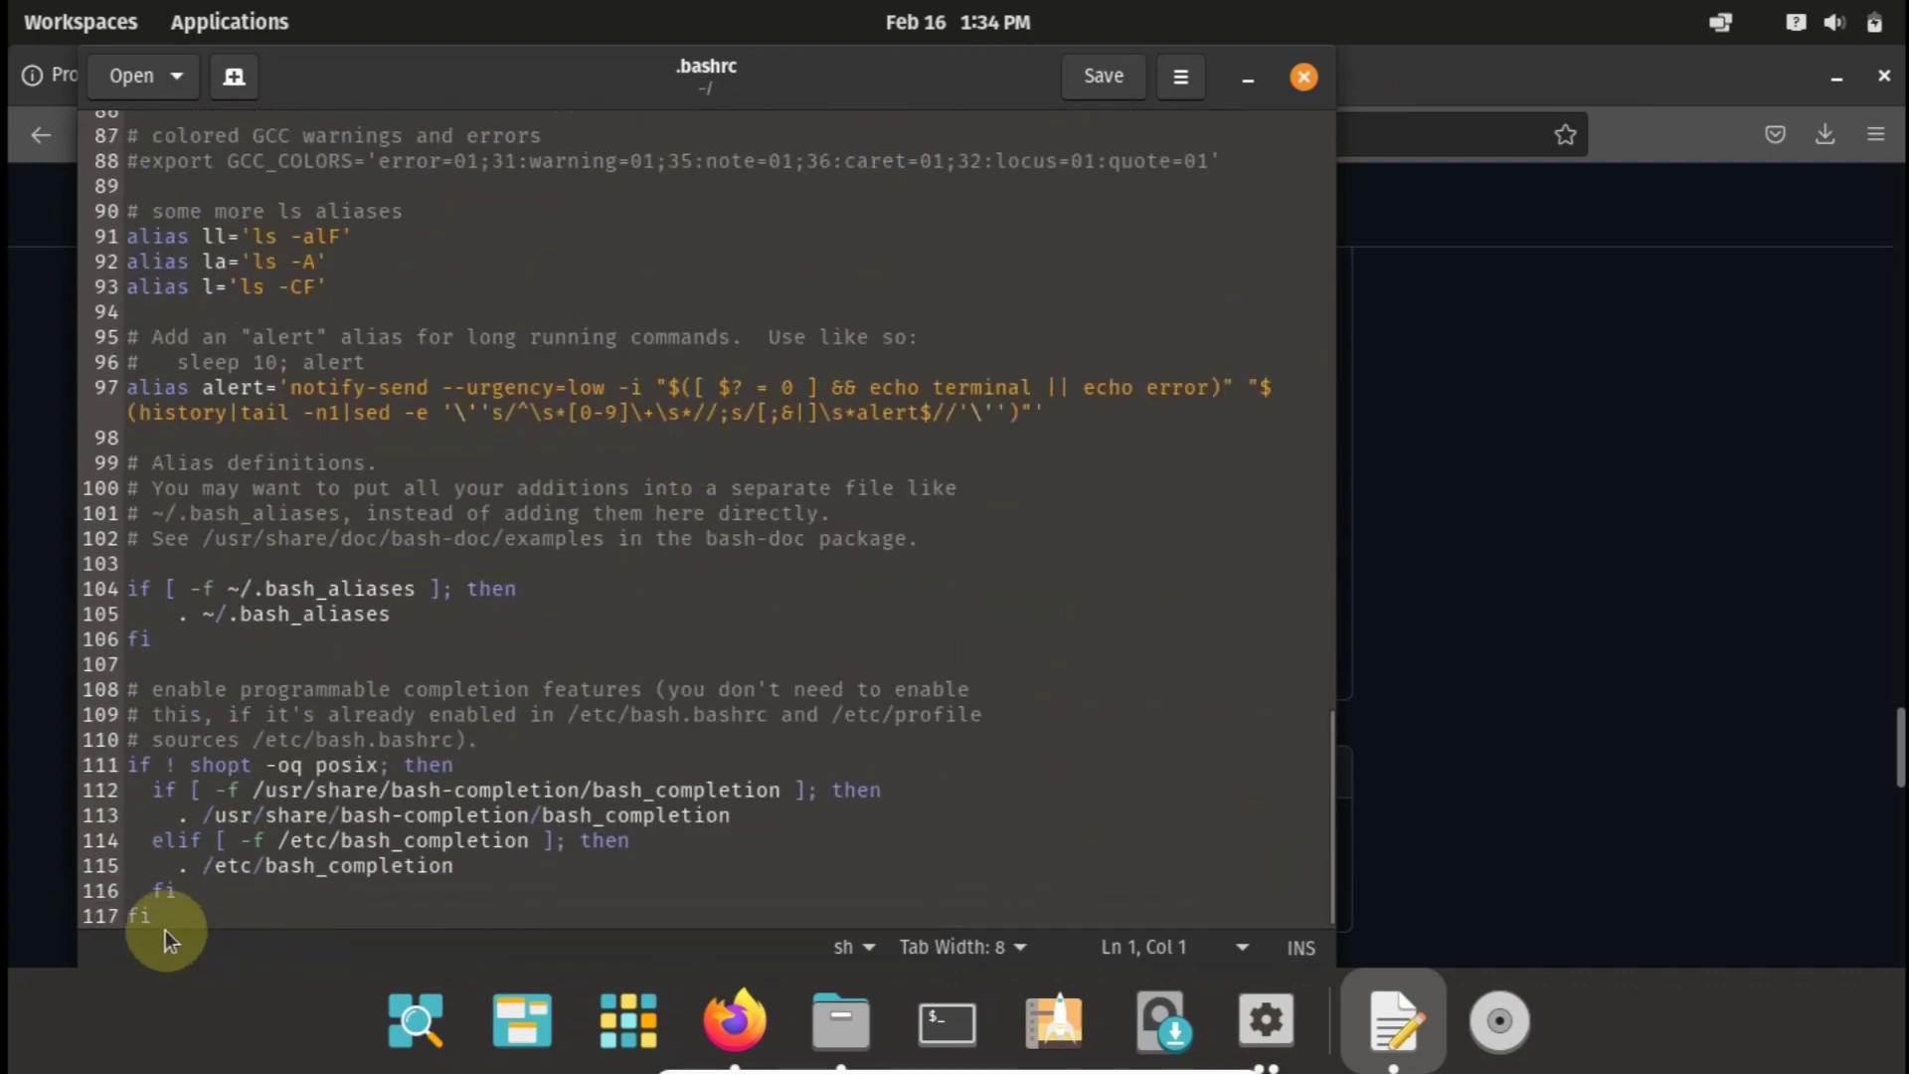
key(Return)
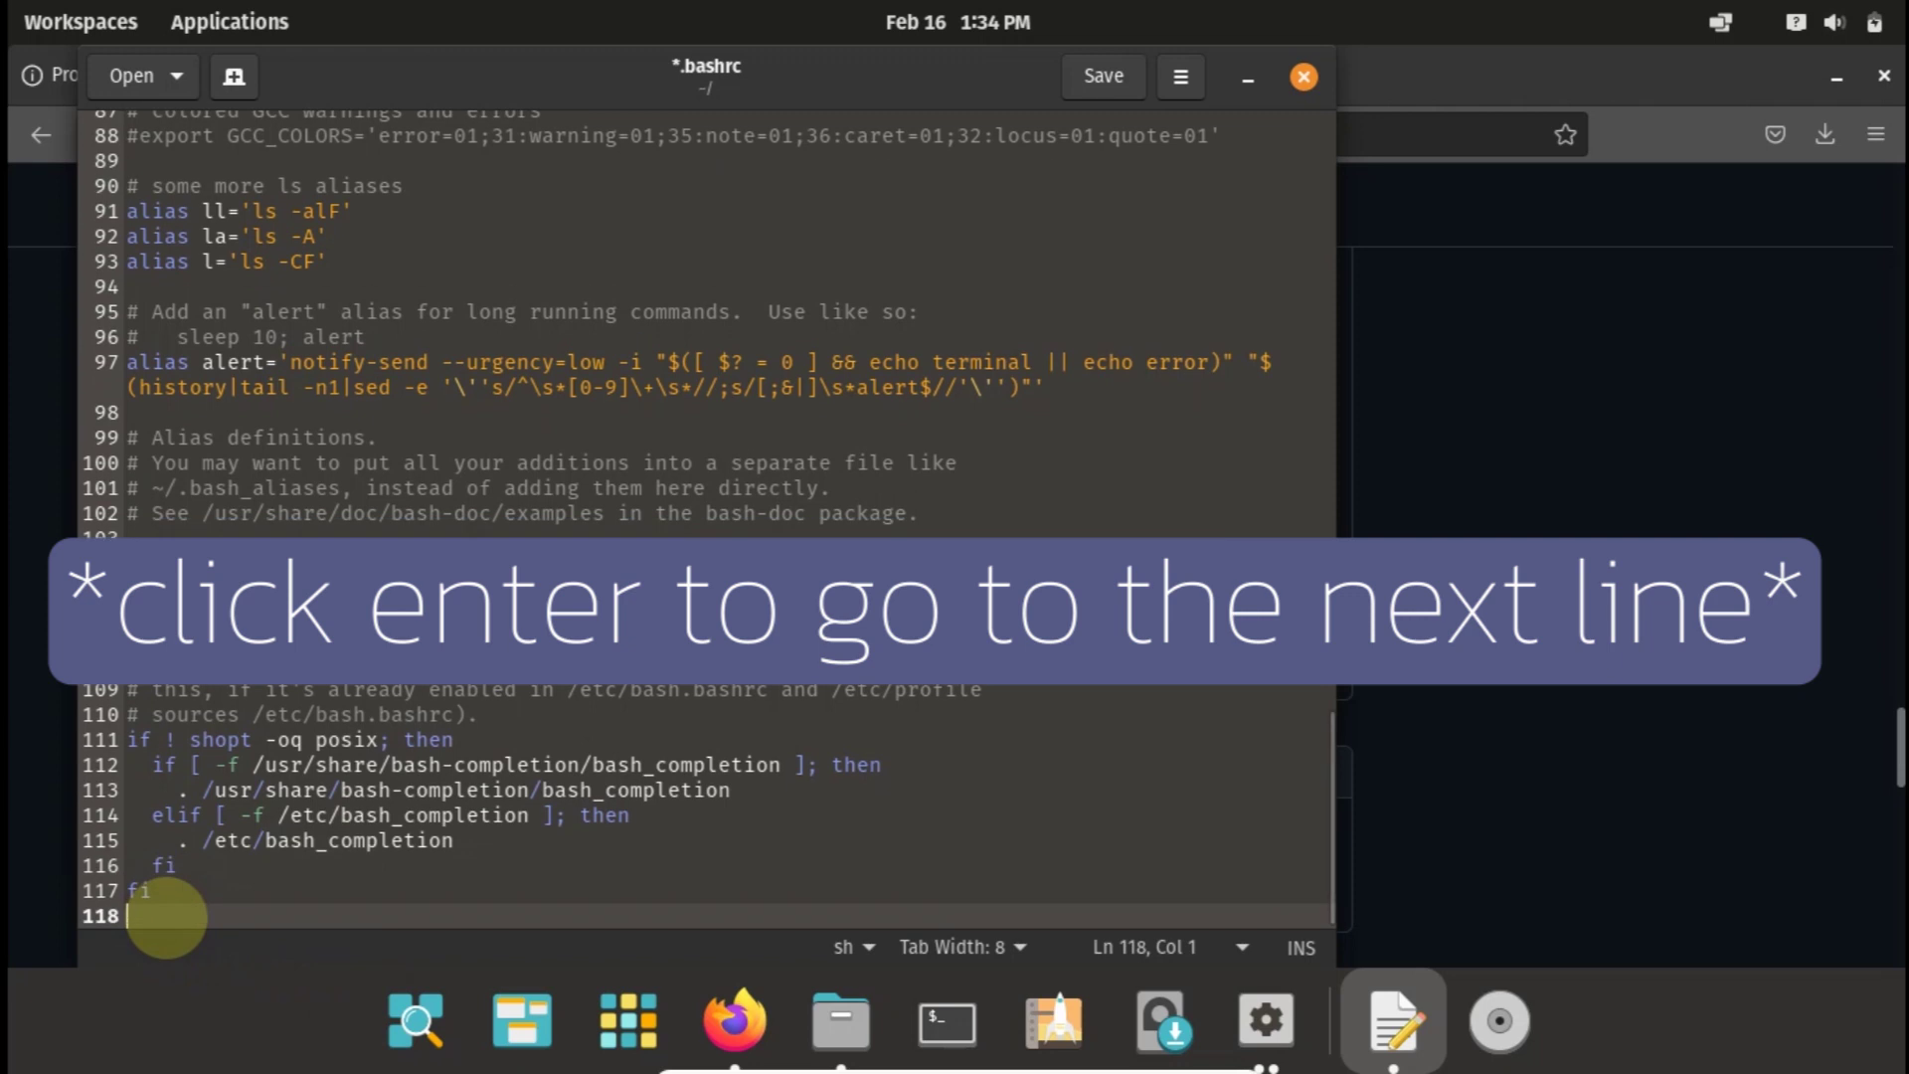
text(export PATH="$PATH:$HOME/.local/bin")
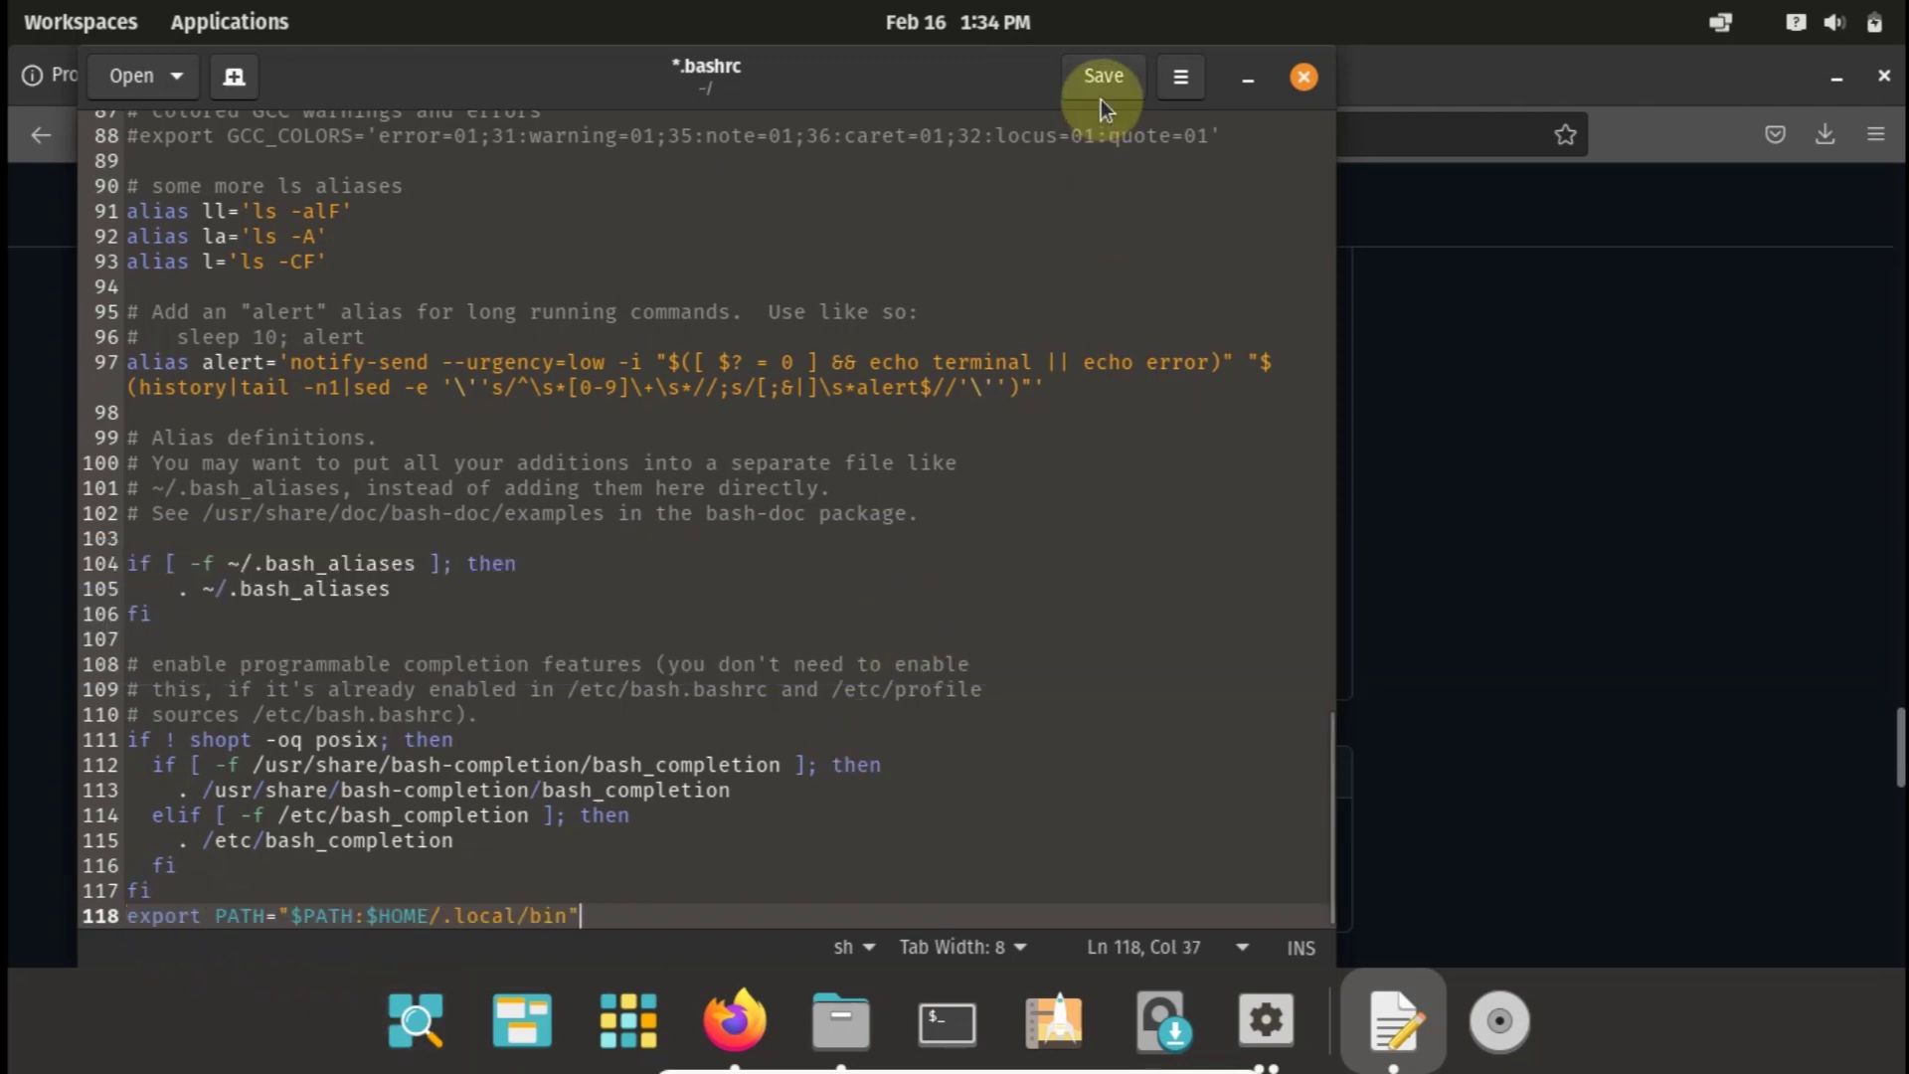
click(1102, 81)
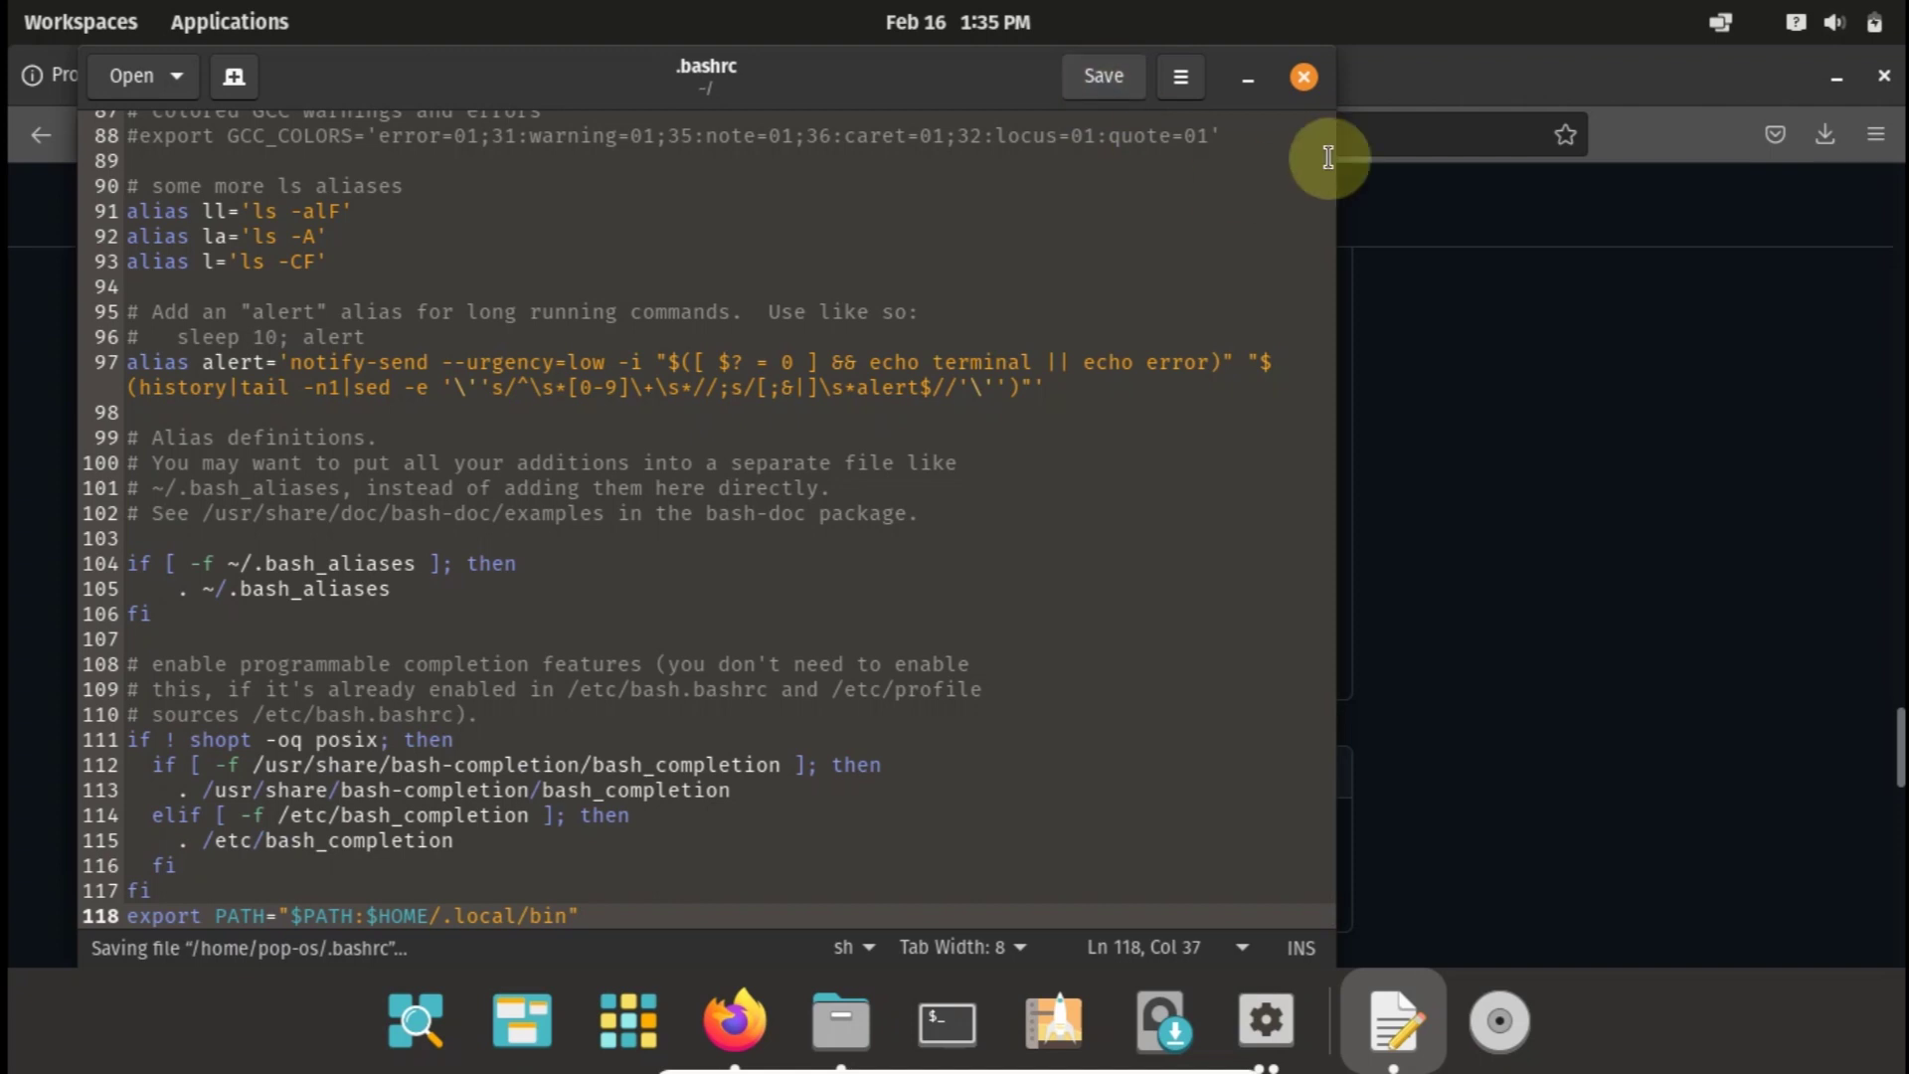
- Close the editor, copy 'source ~/.bashrc' from the ProxyMan issue page, and open Terminal
click(1307, 79)
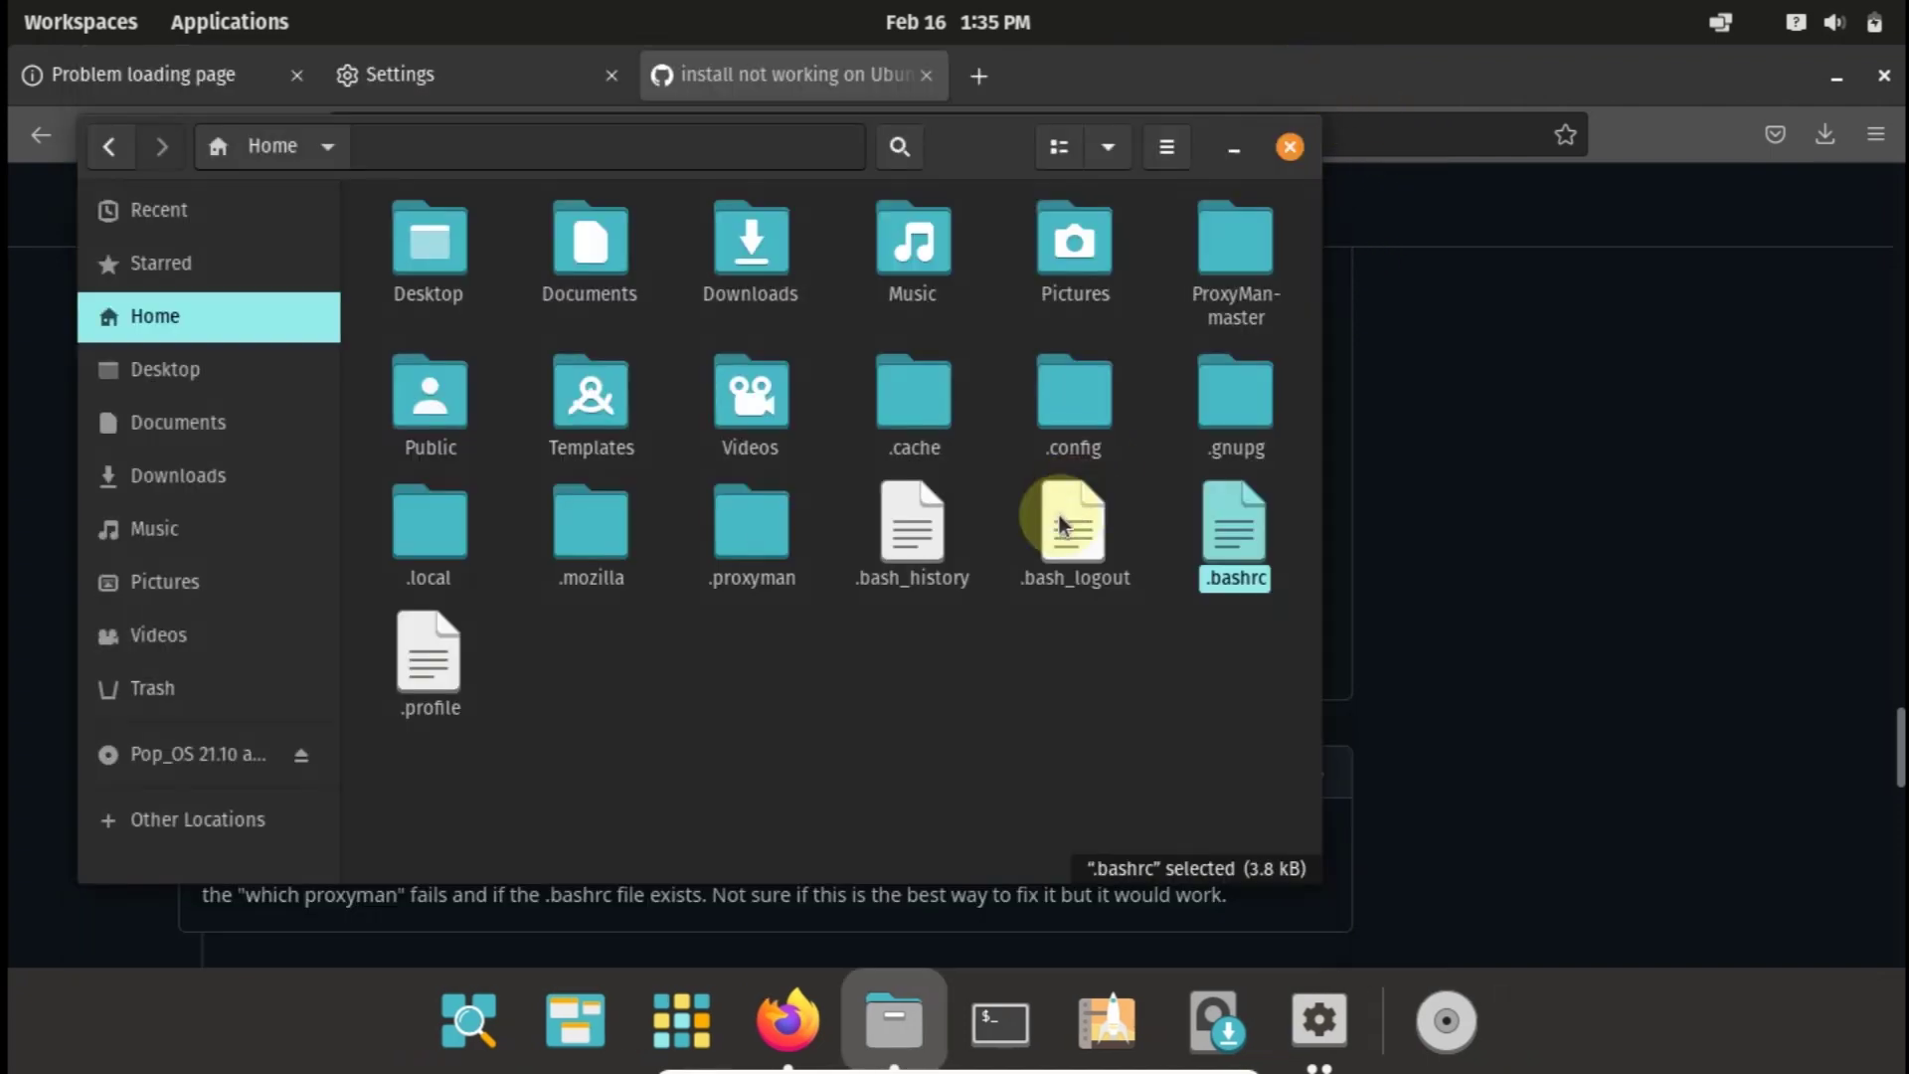
click(1625, 549)
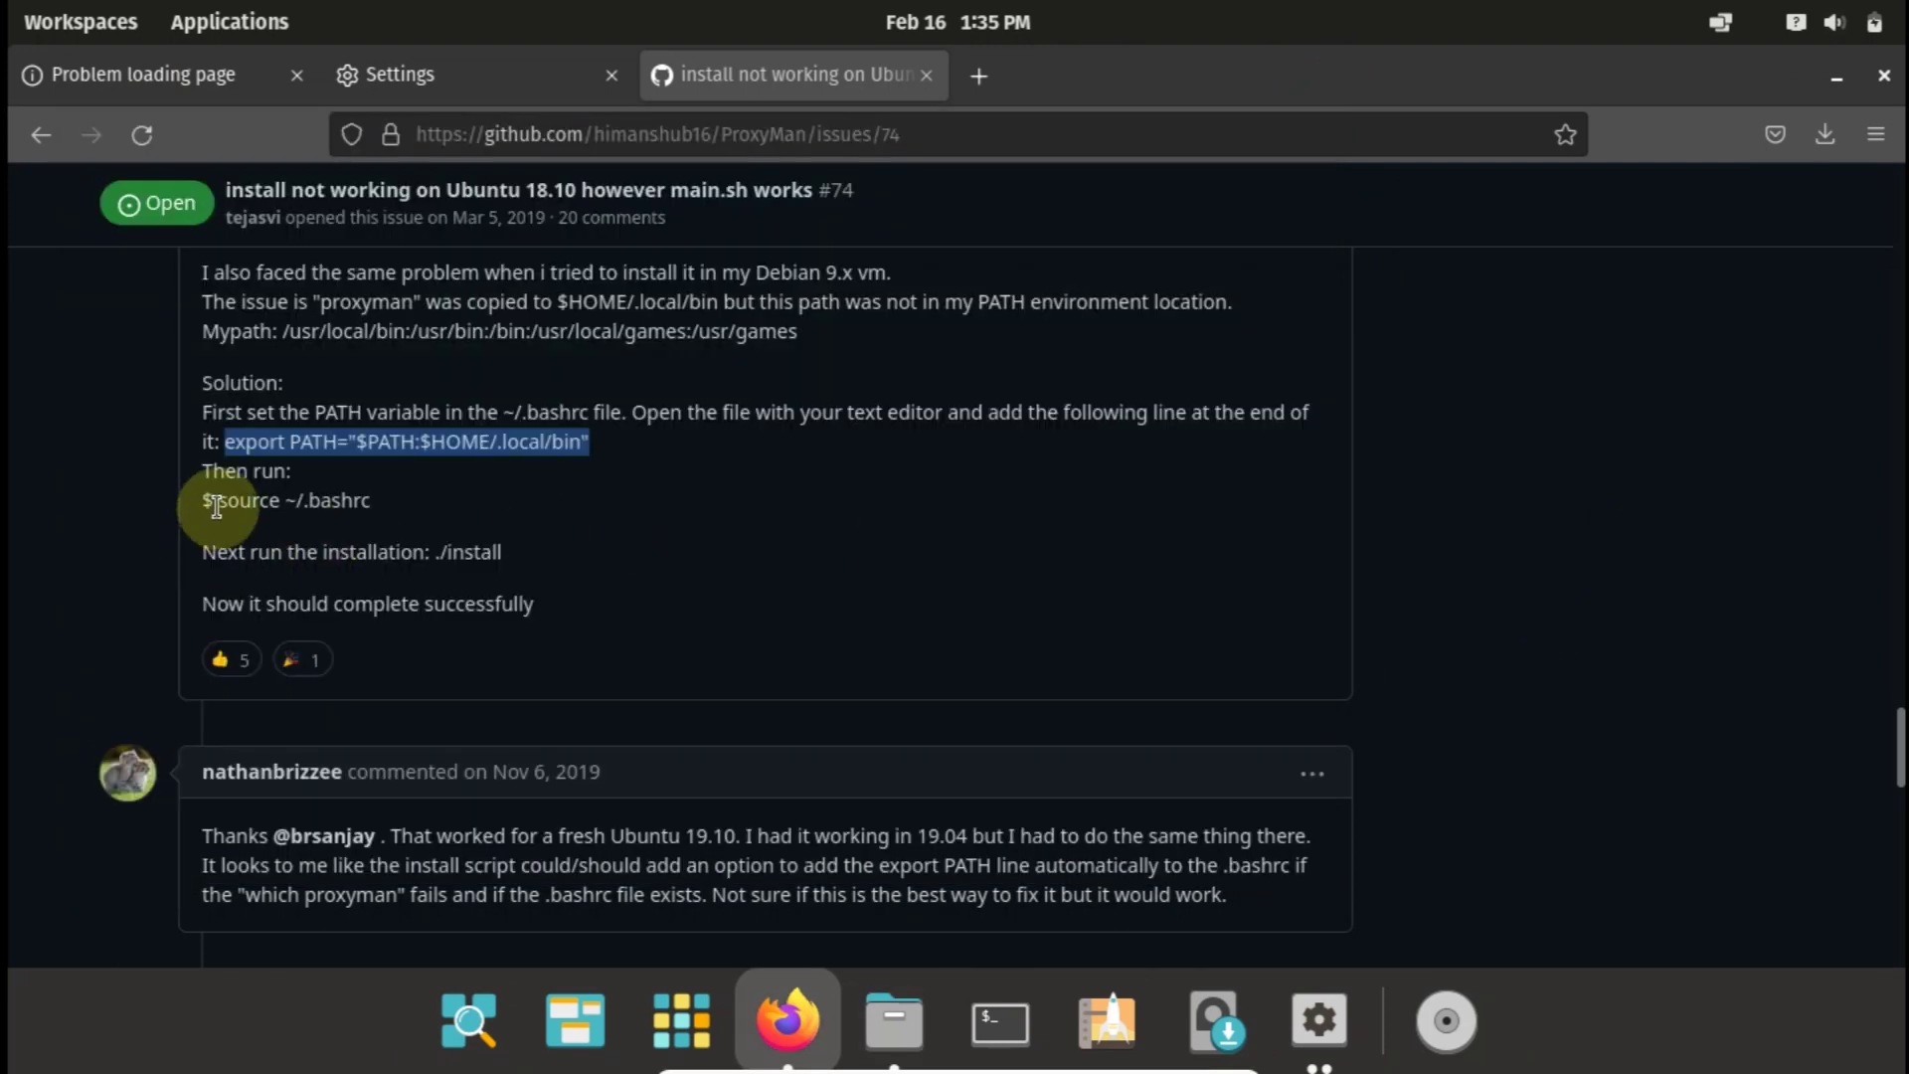
mouse_move(217, 502)
mouse_down()
mouse_move(369, 505)
mouse_move(218, 507)
mouse_up()
key(ctrl+c)
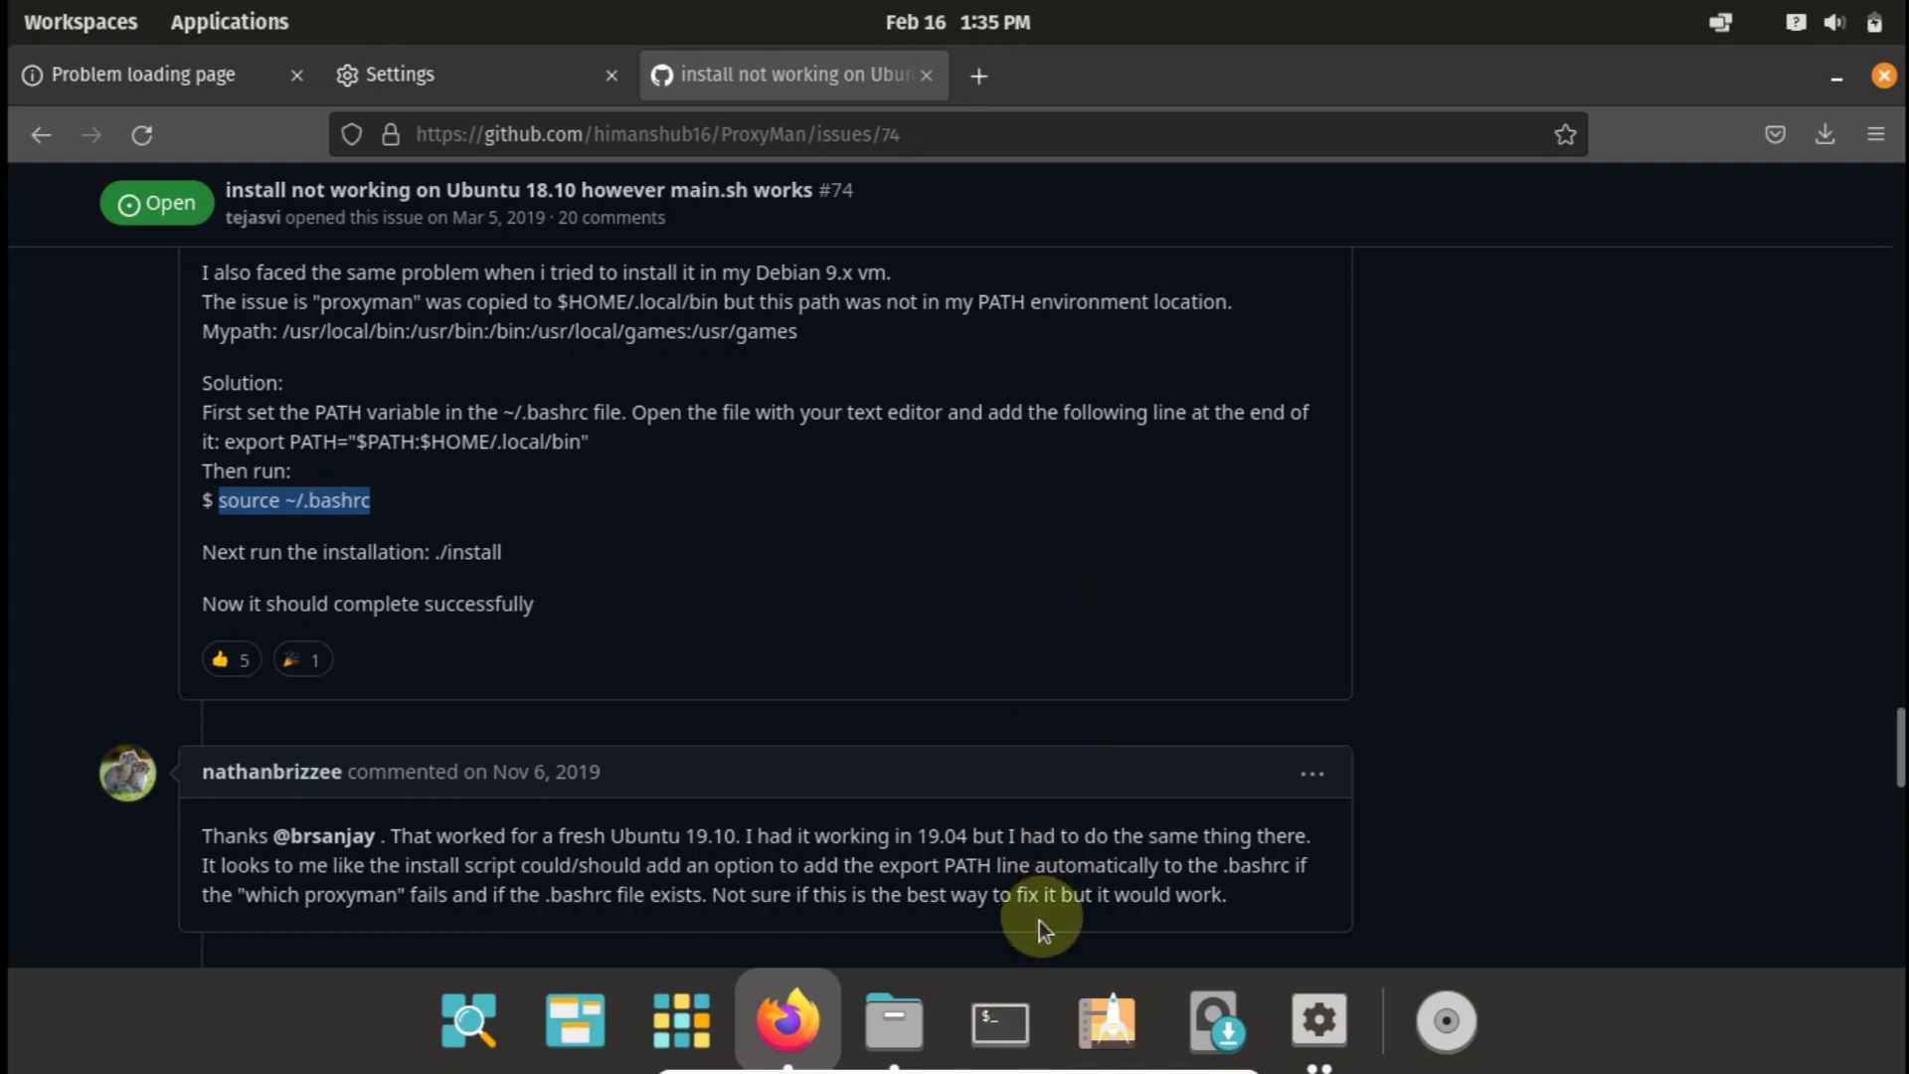
click(998, 1018)
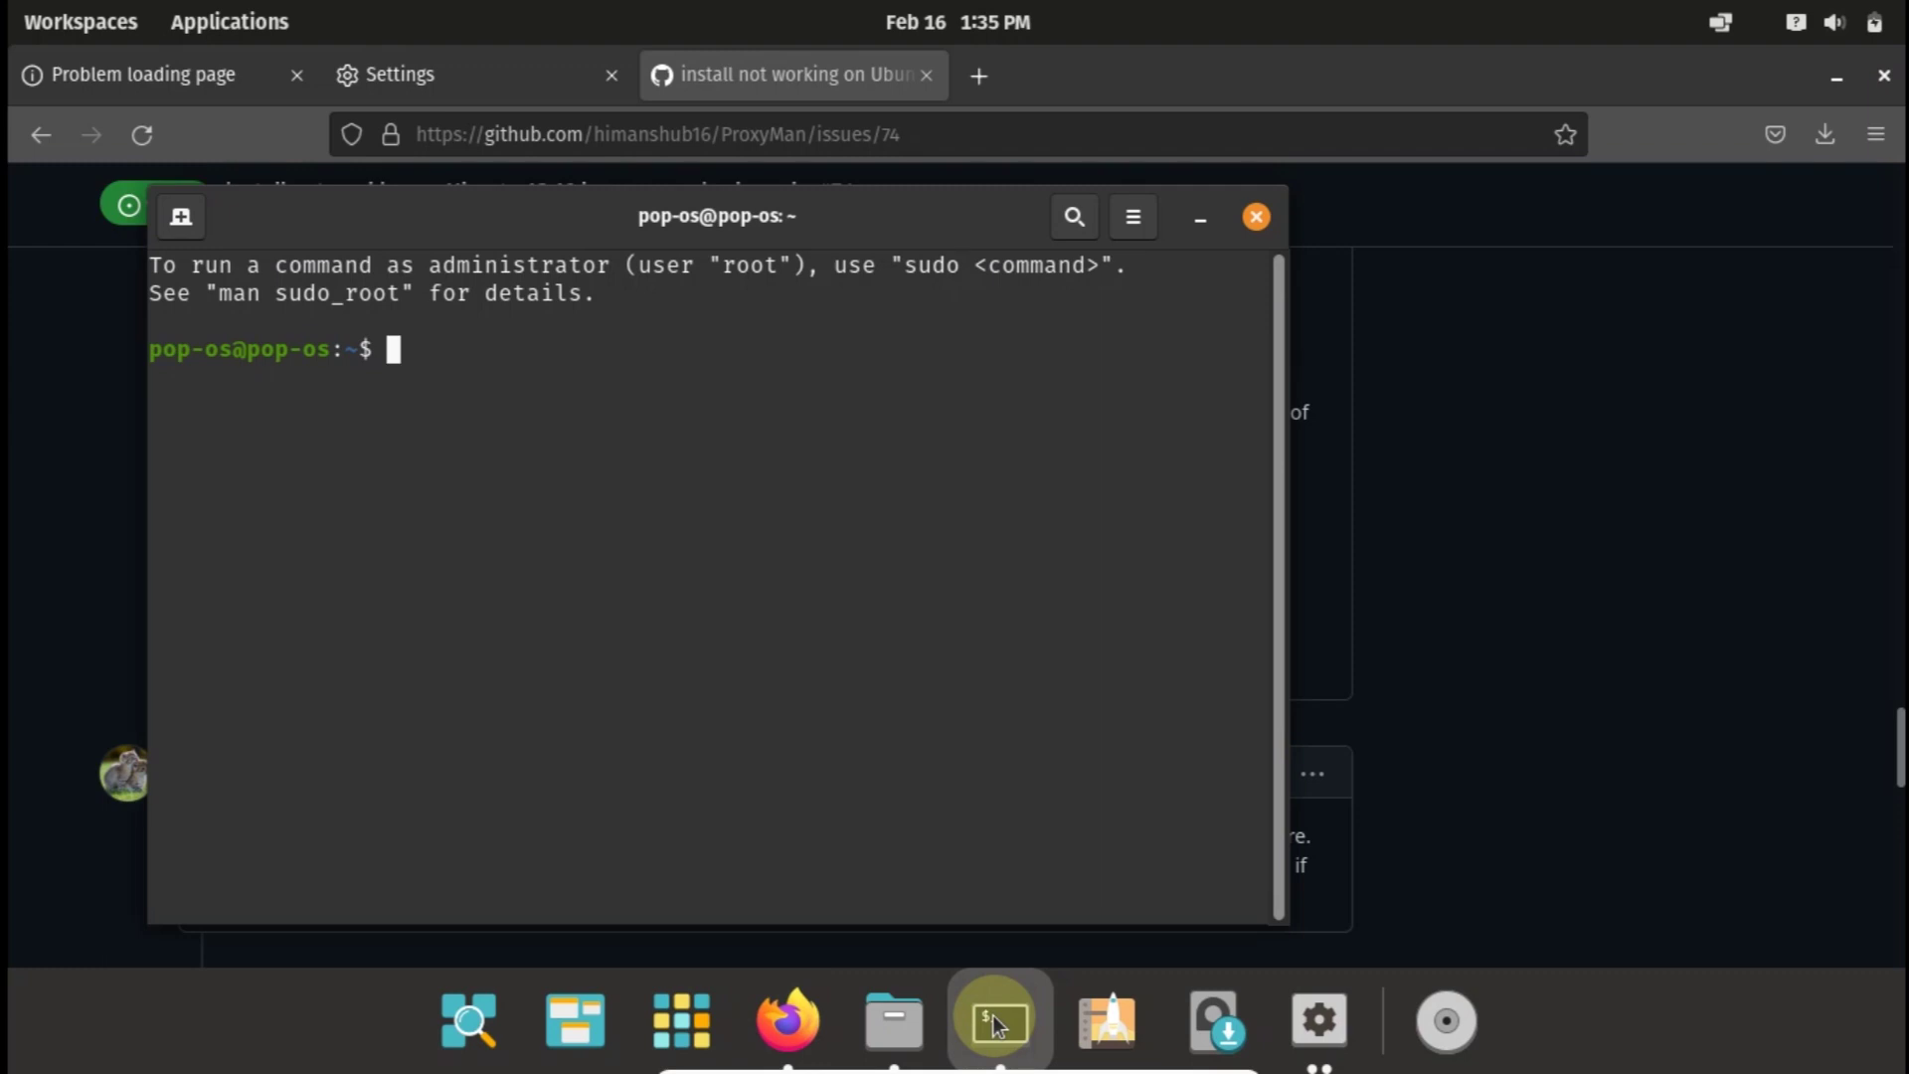
- Move into the ProxyMan-master folder and reload .bashrc with source ~/.bashrc
text(ls)
key(Return)
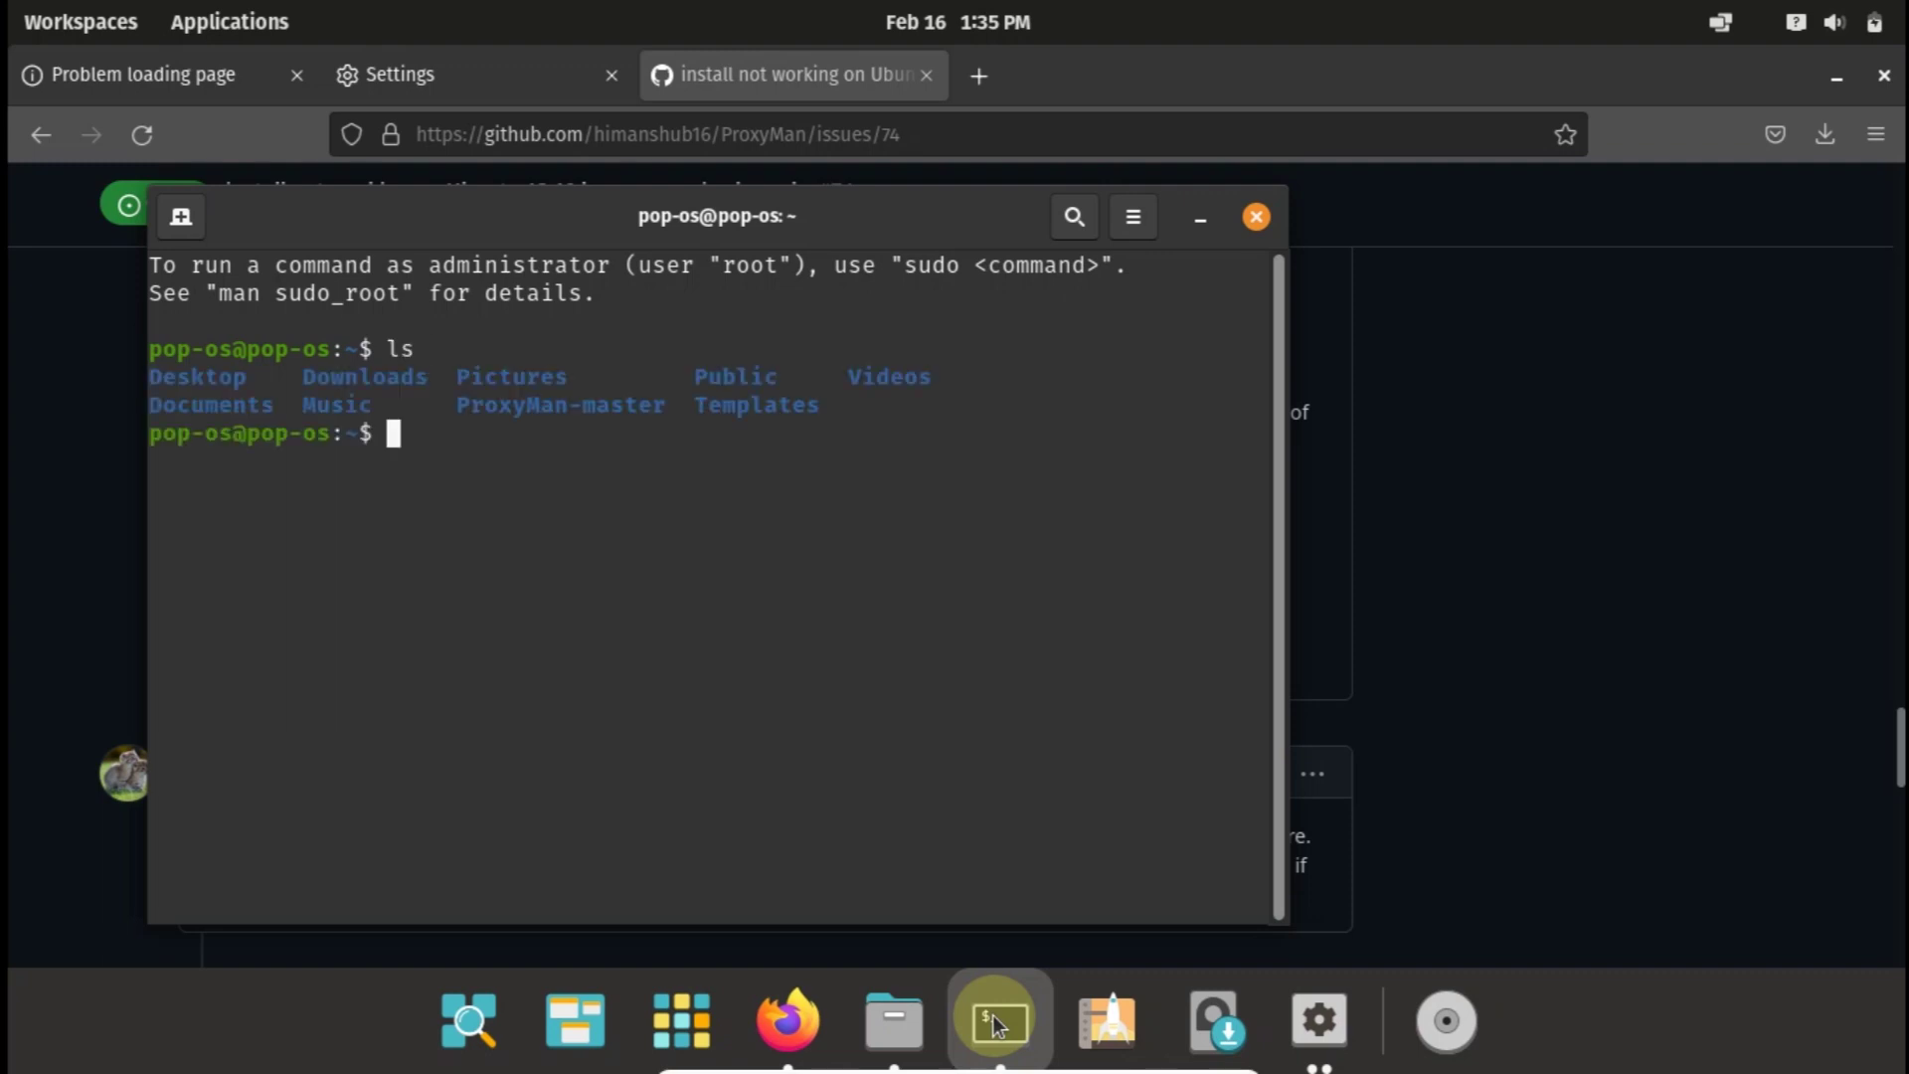
text(cd Pr)
key(Tab)
key(Return)
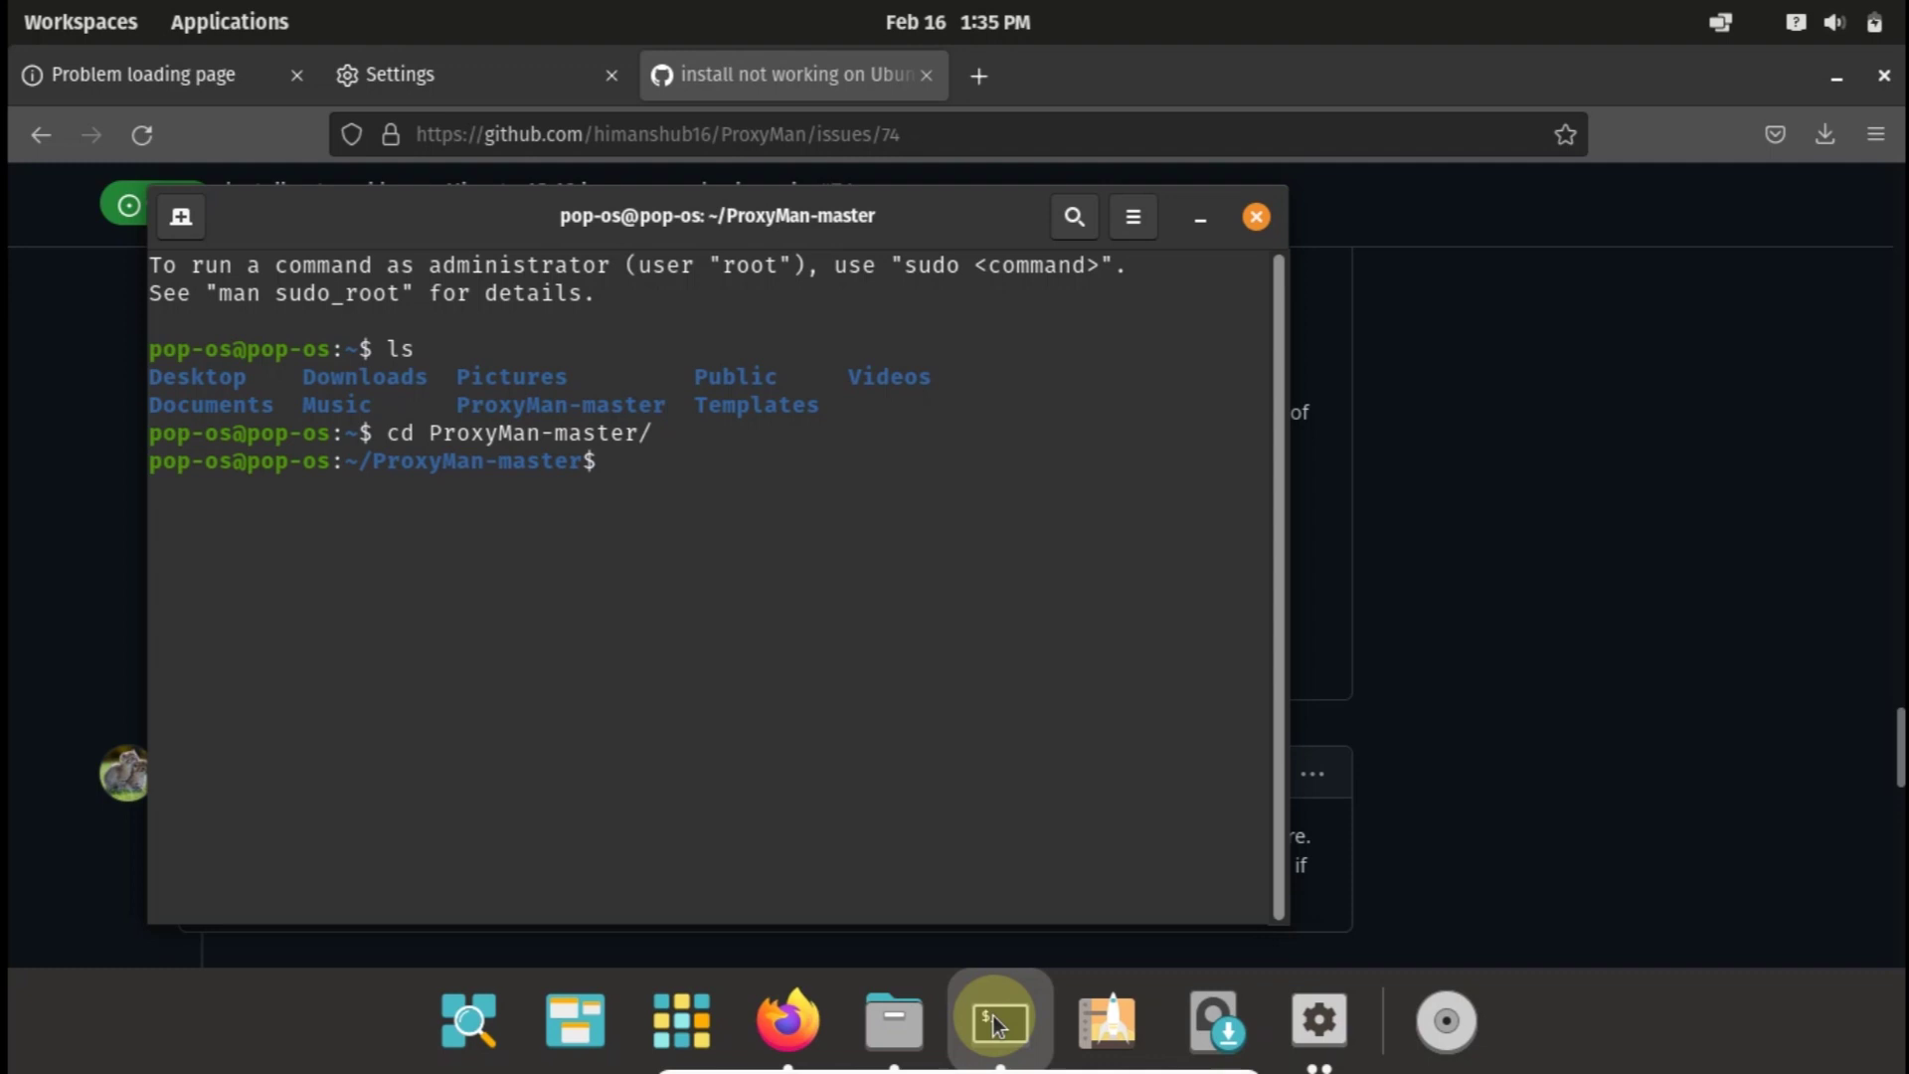
key(ctrl+shift+v)
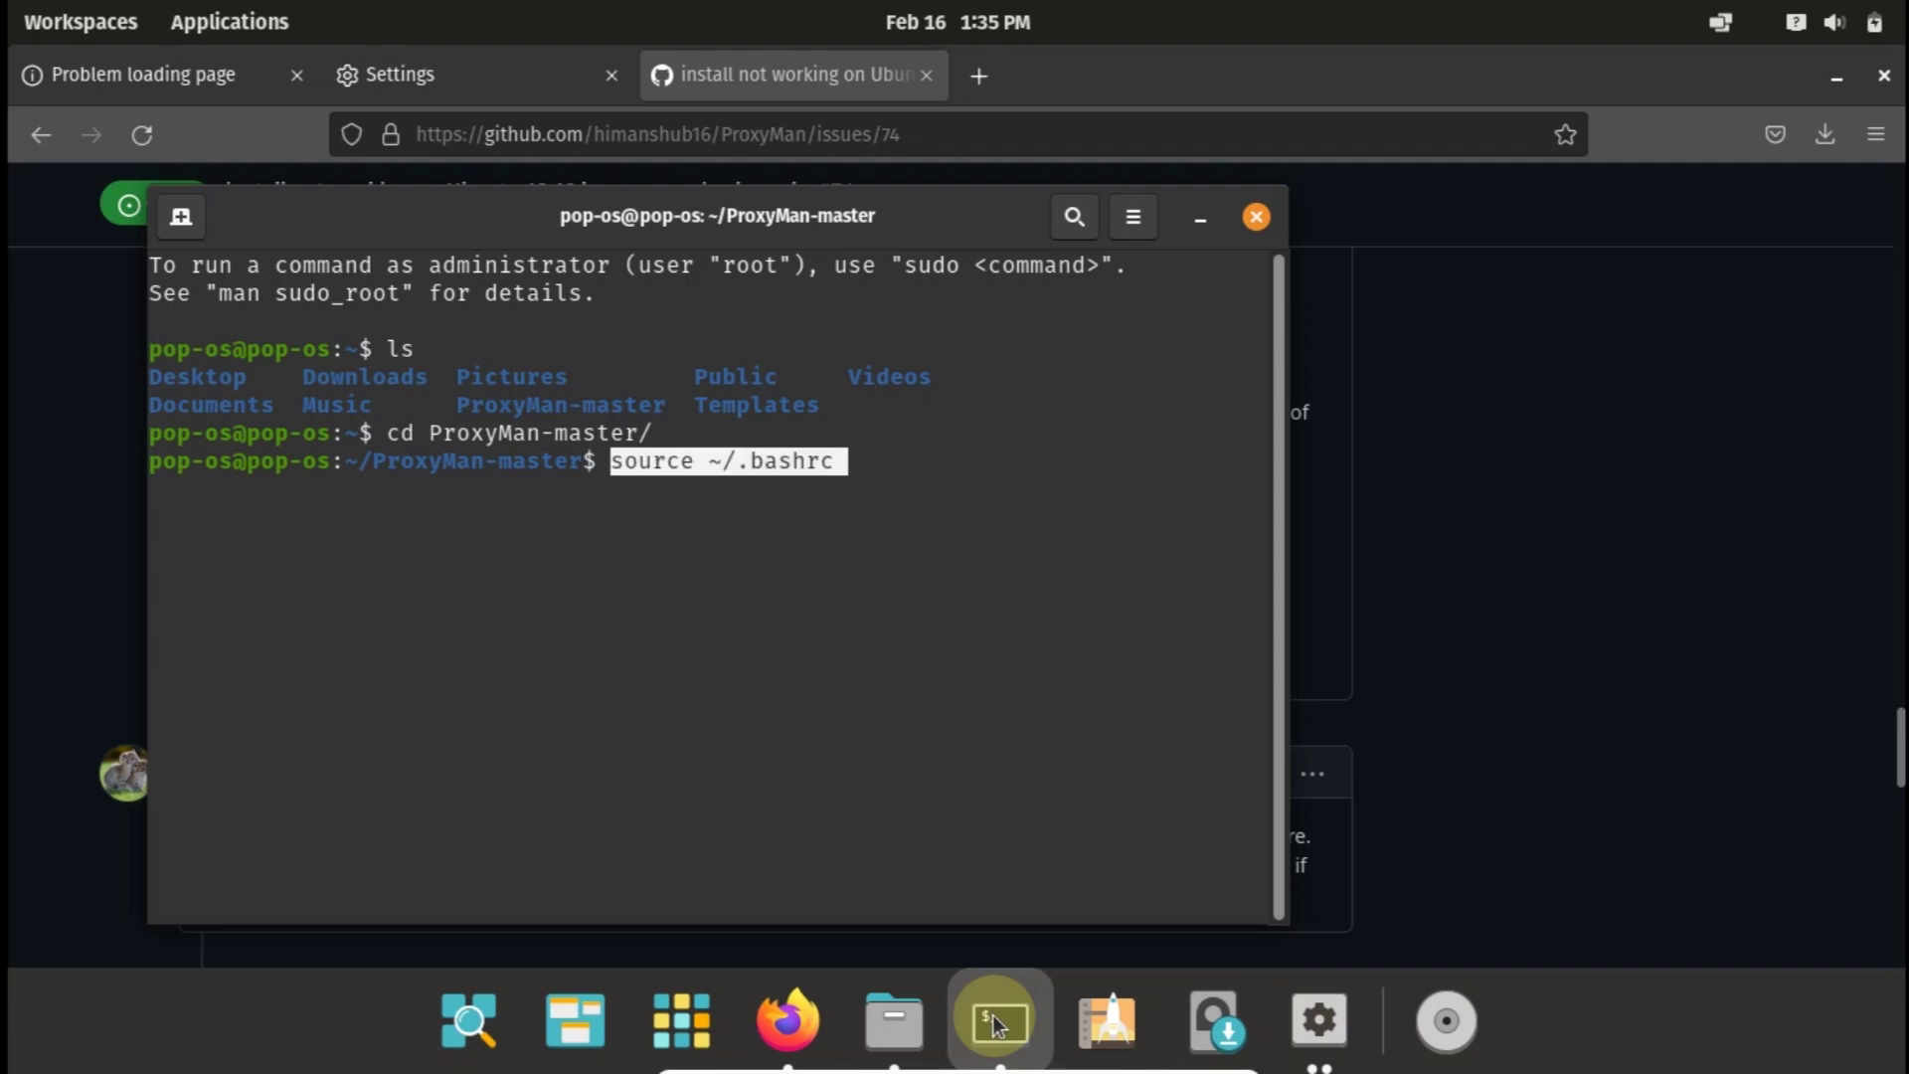
key(Return)
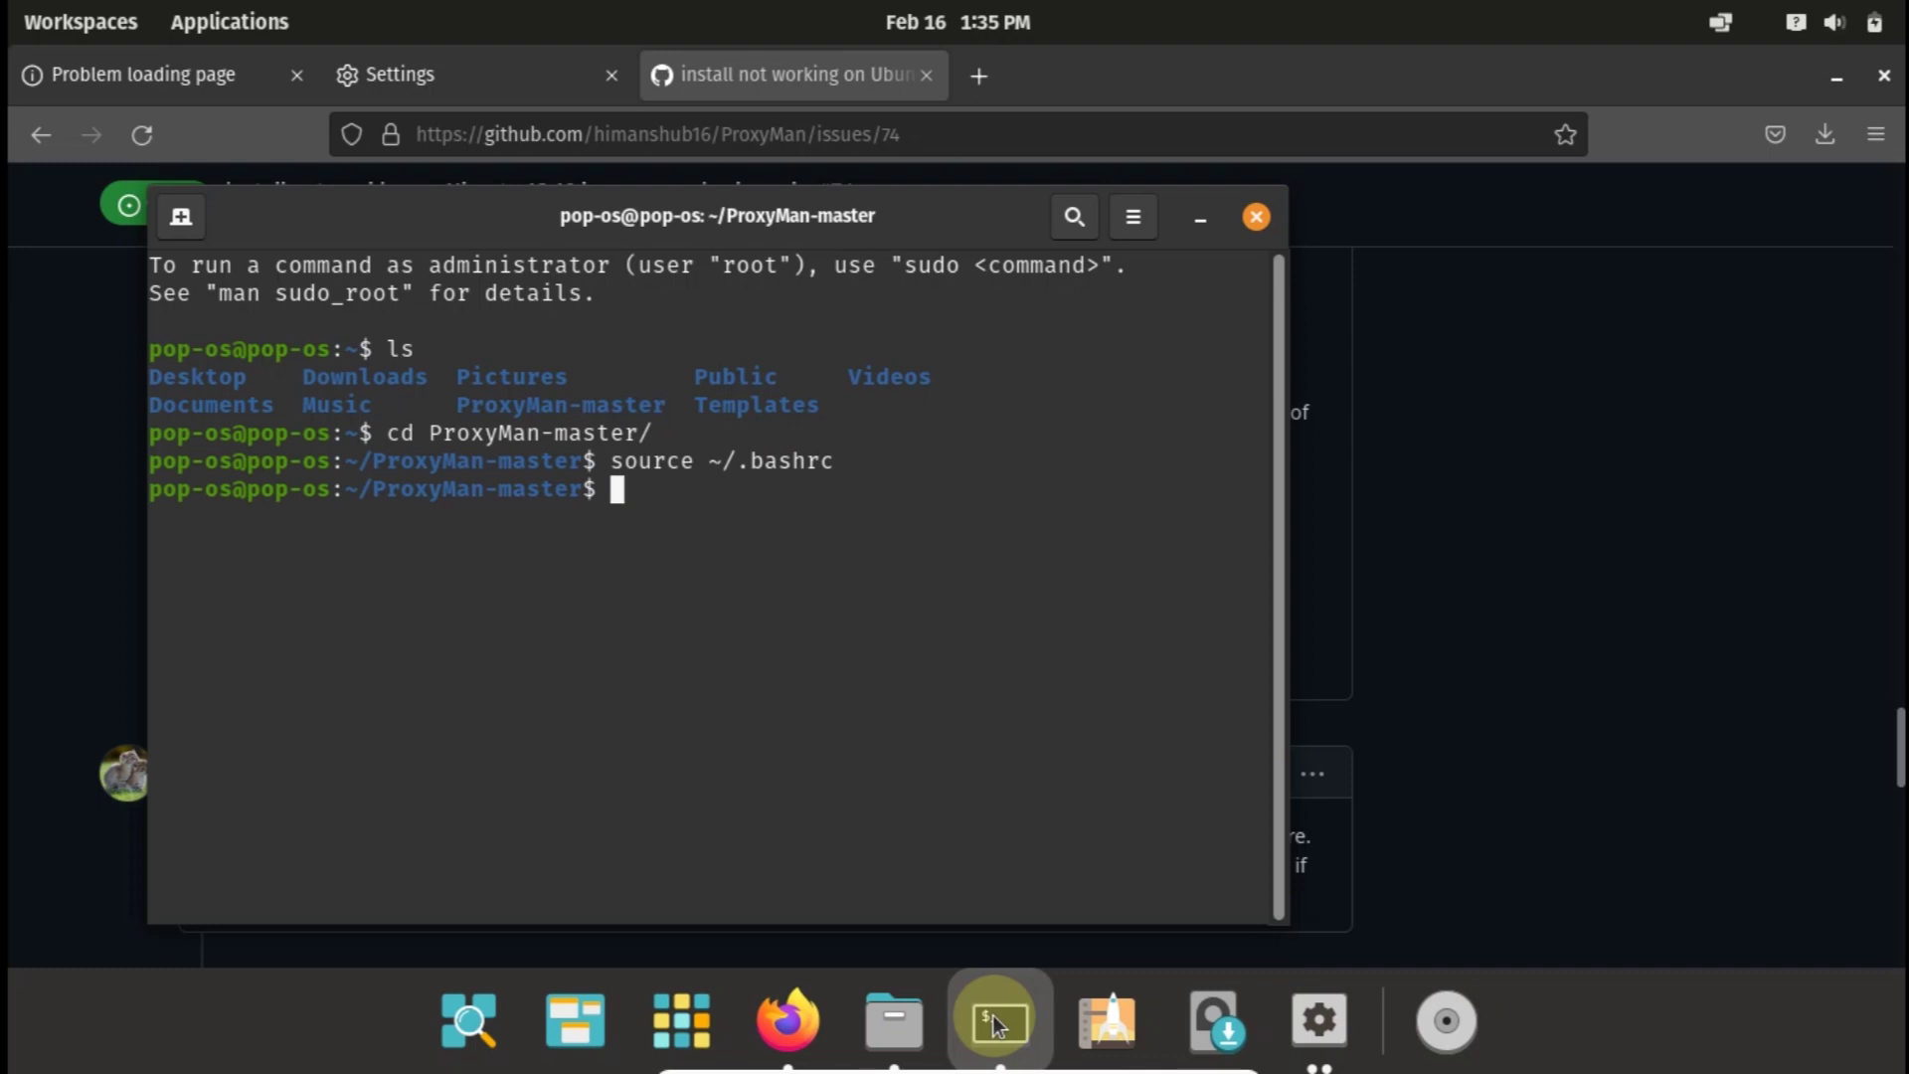
- Run ./install until ProxyMan reports Installed successfully
text(./install)
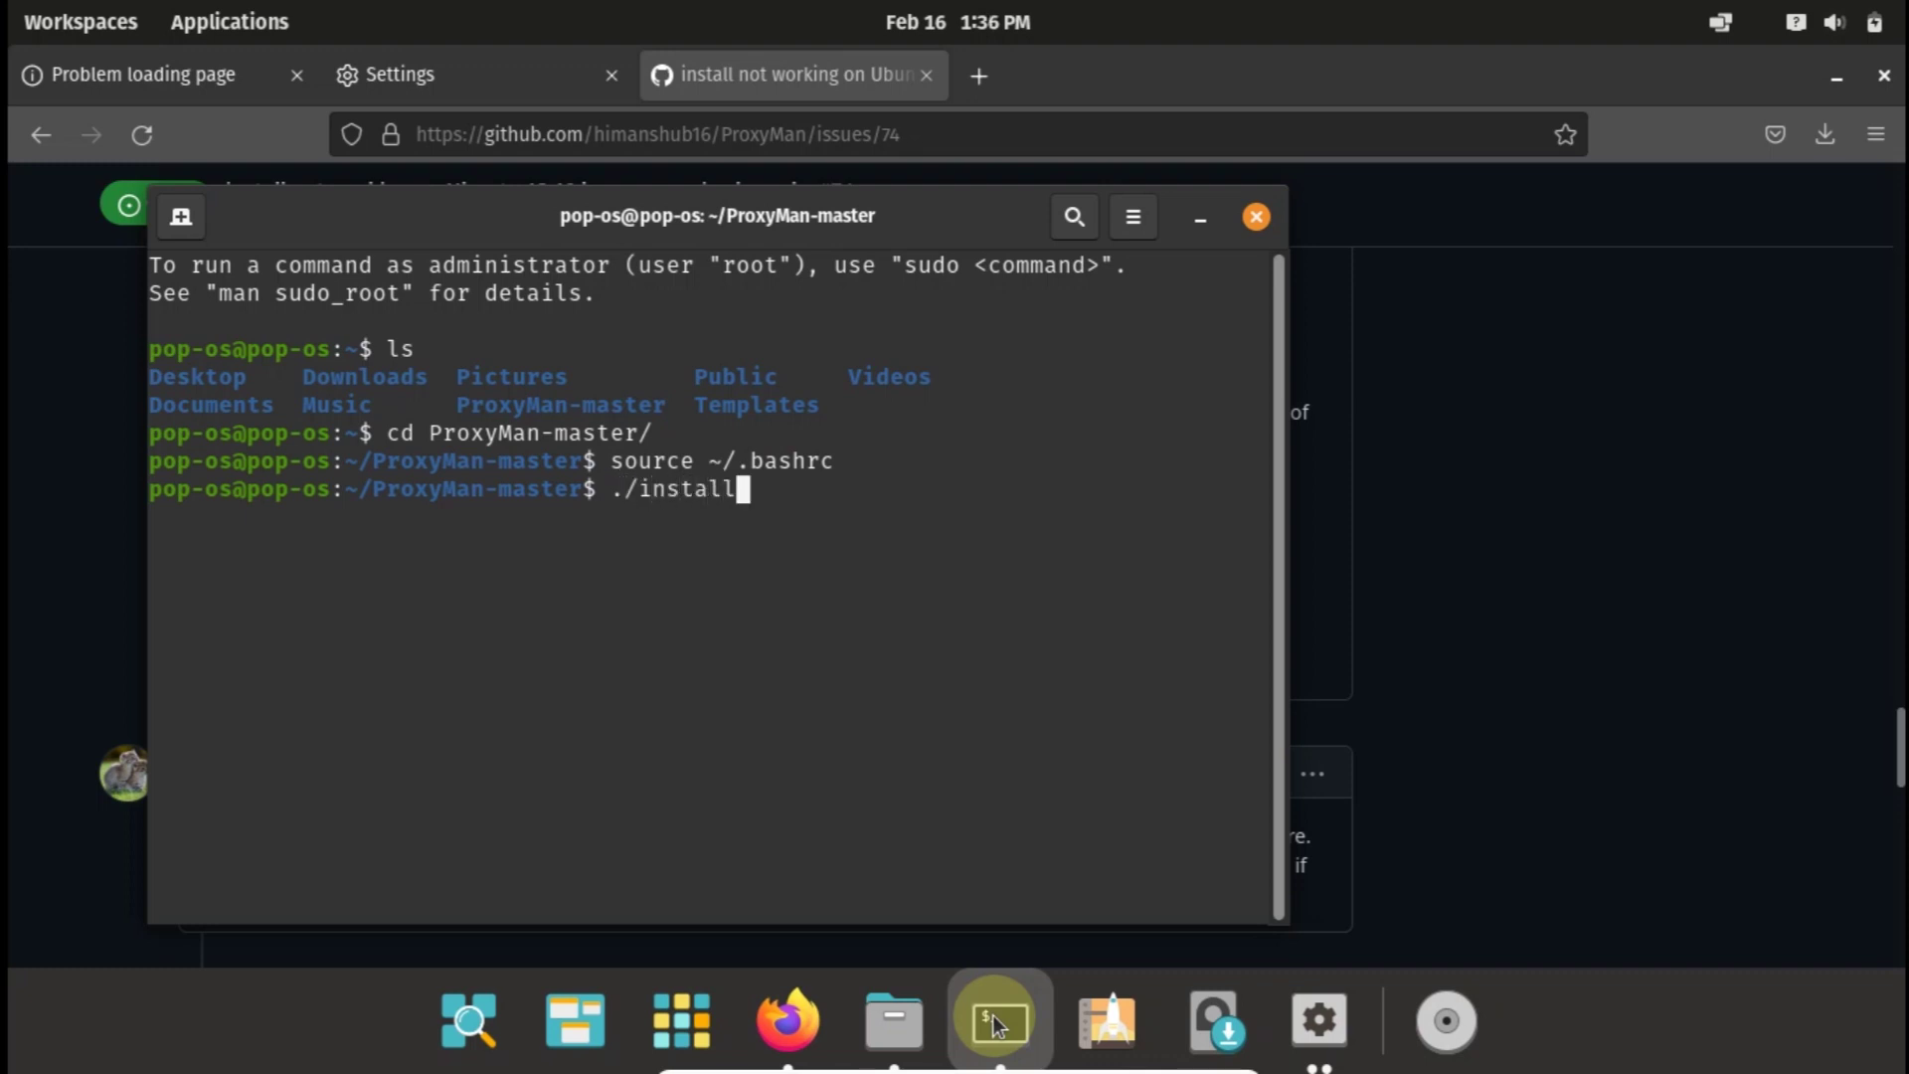
key(Return)
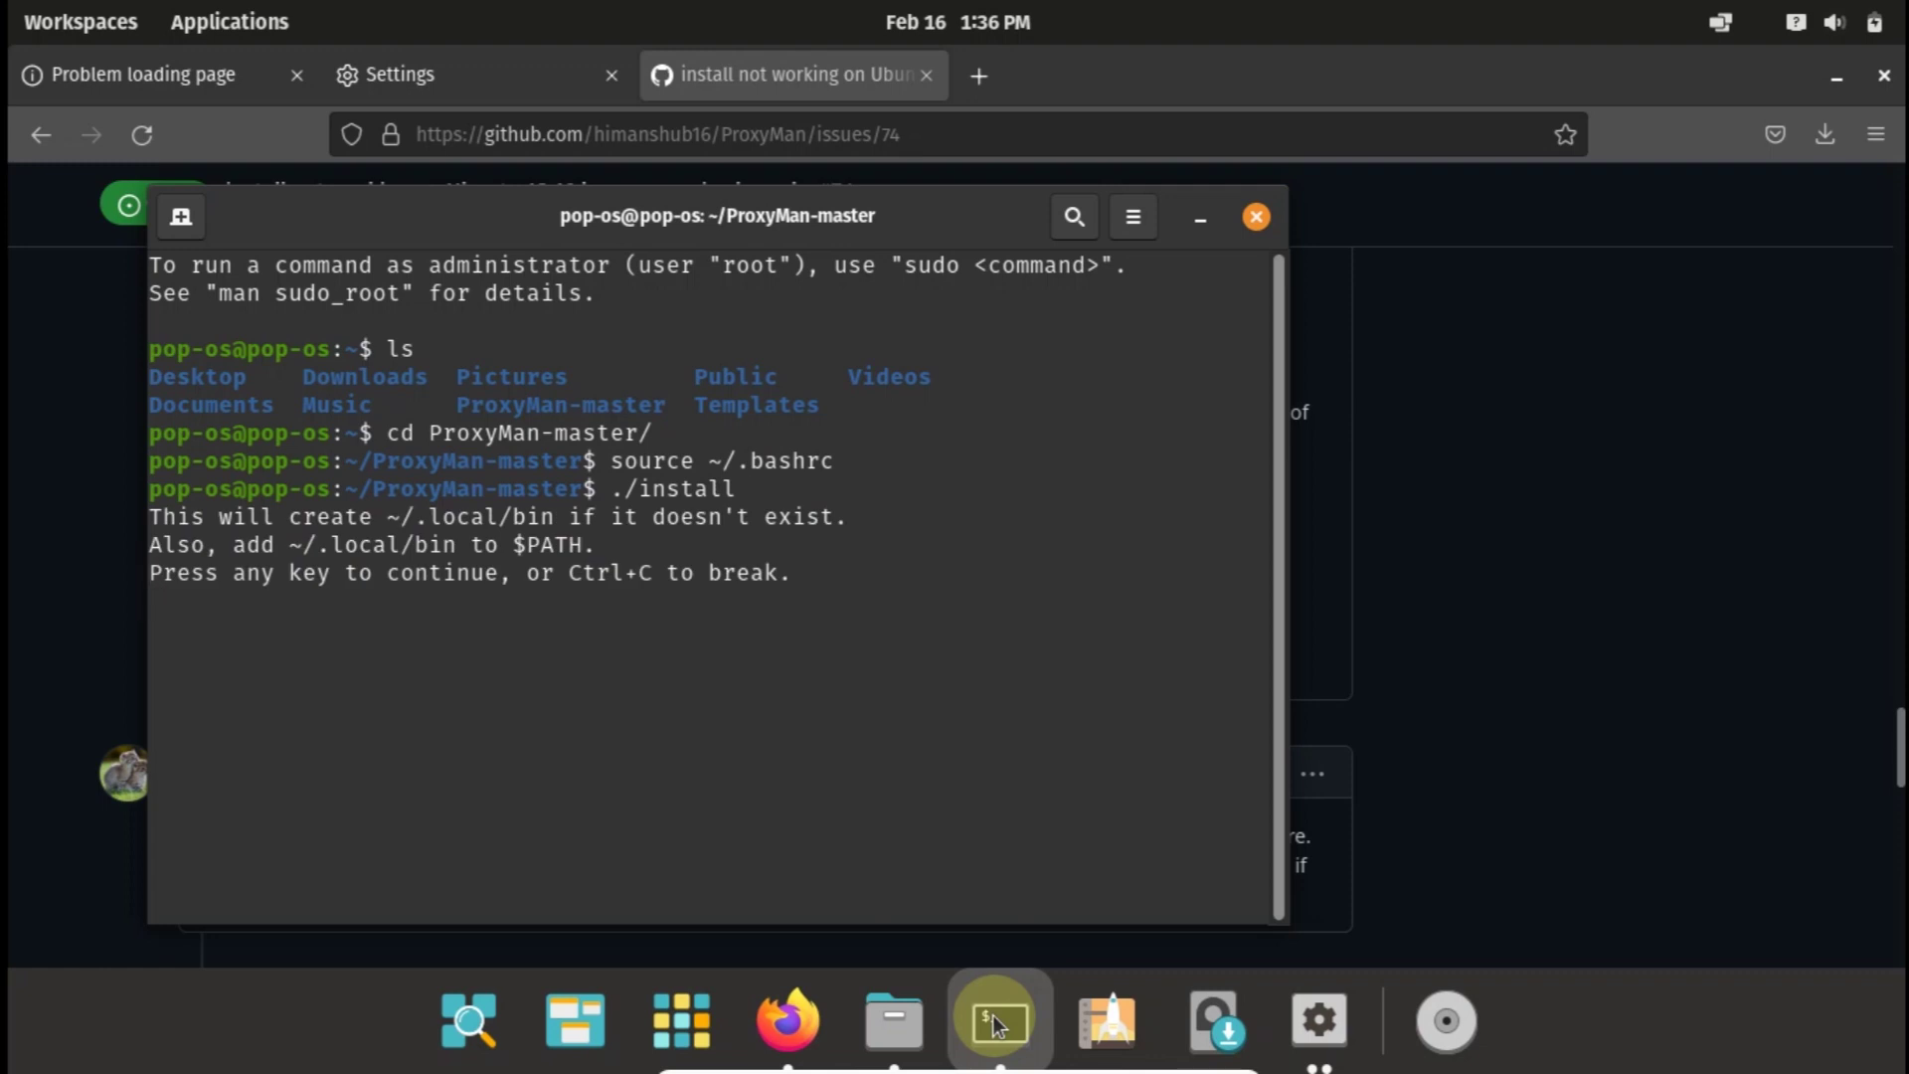
key(Return)
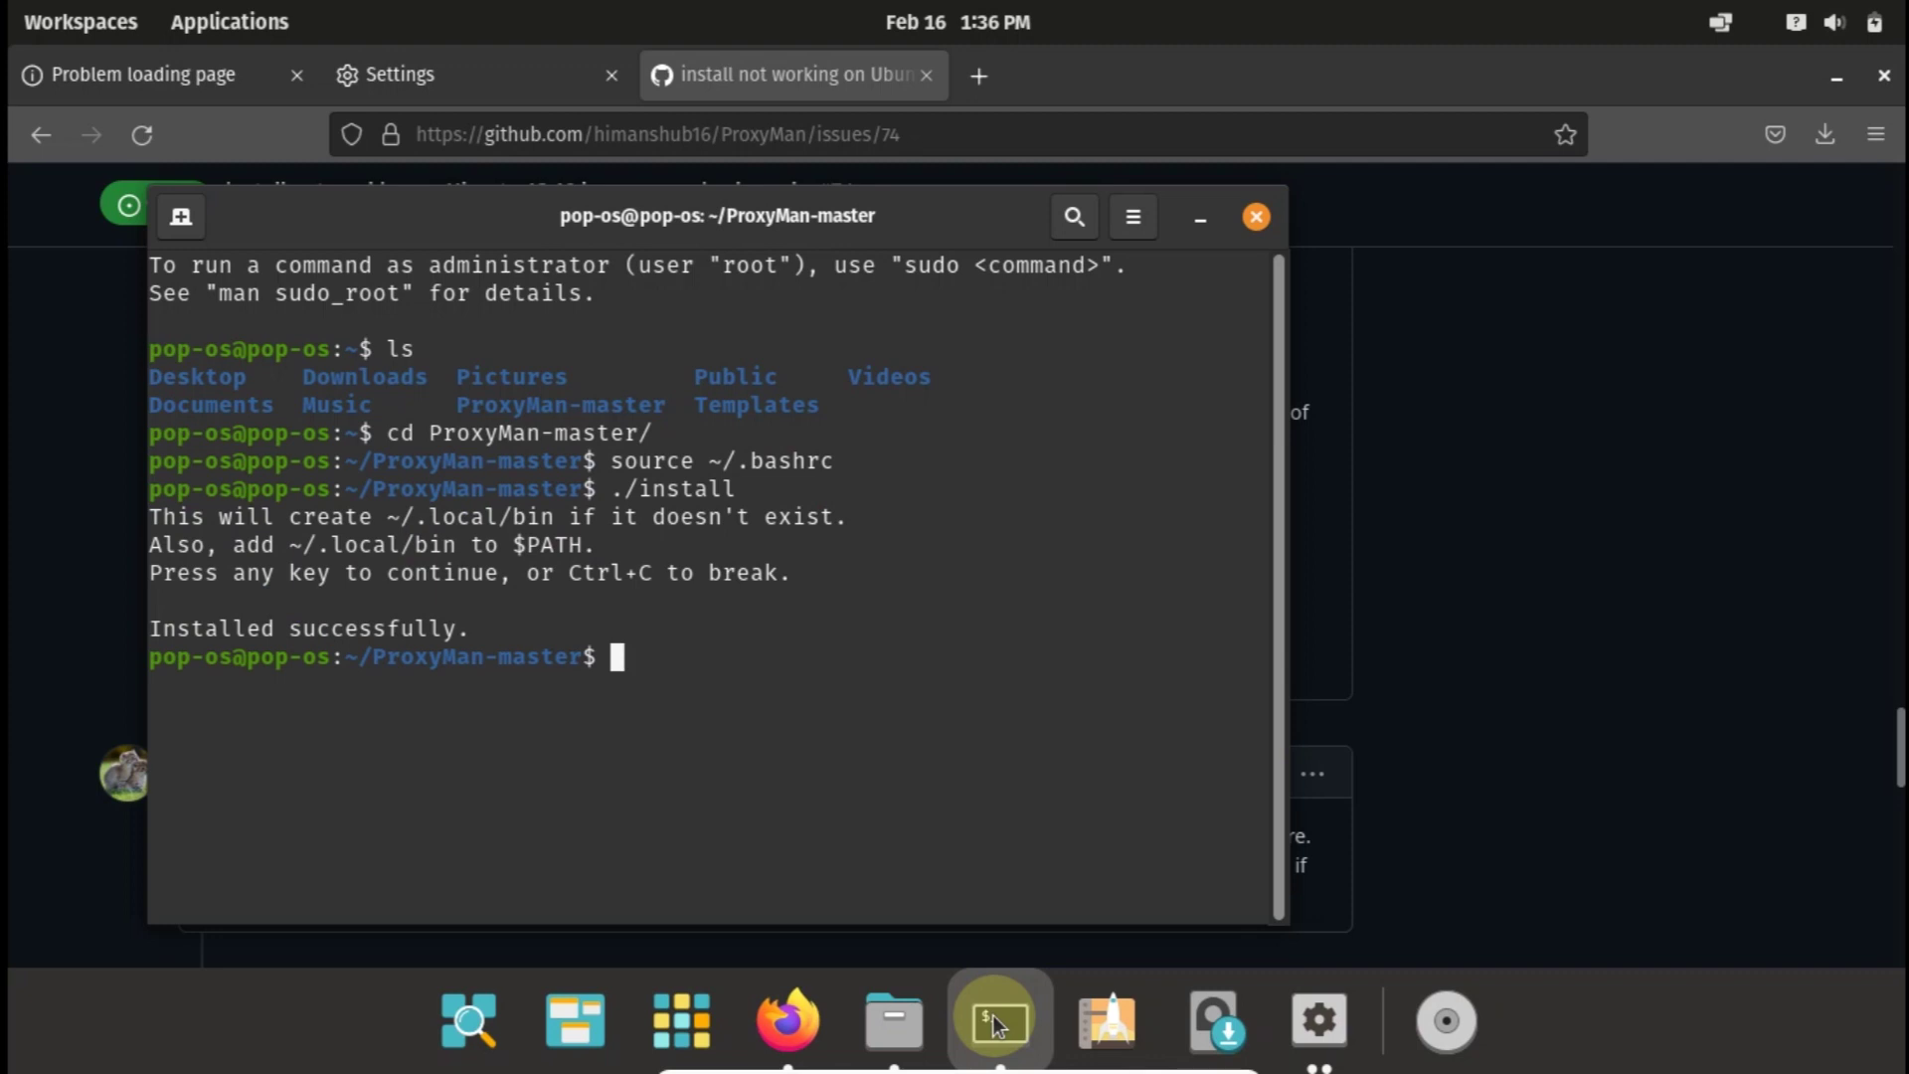
- Run proxyman set, fixing the command's typos, to reach the HTTP proxy host prompt
text(proxyman )
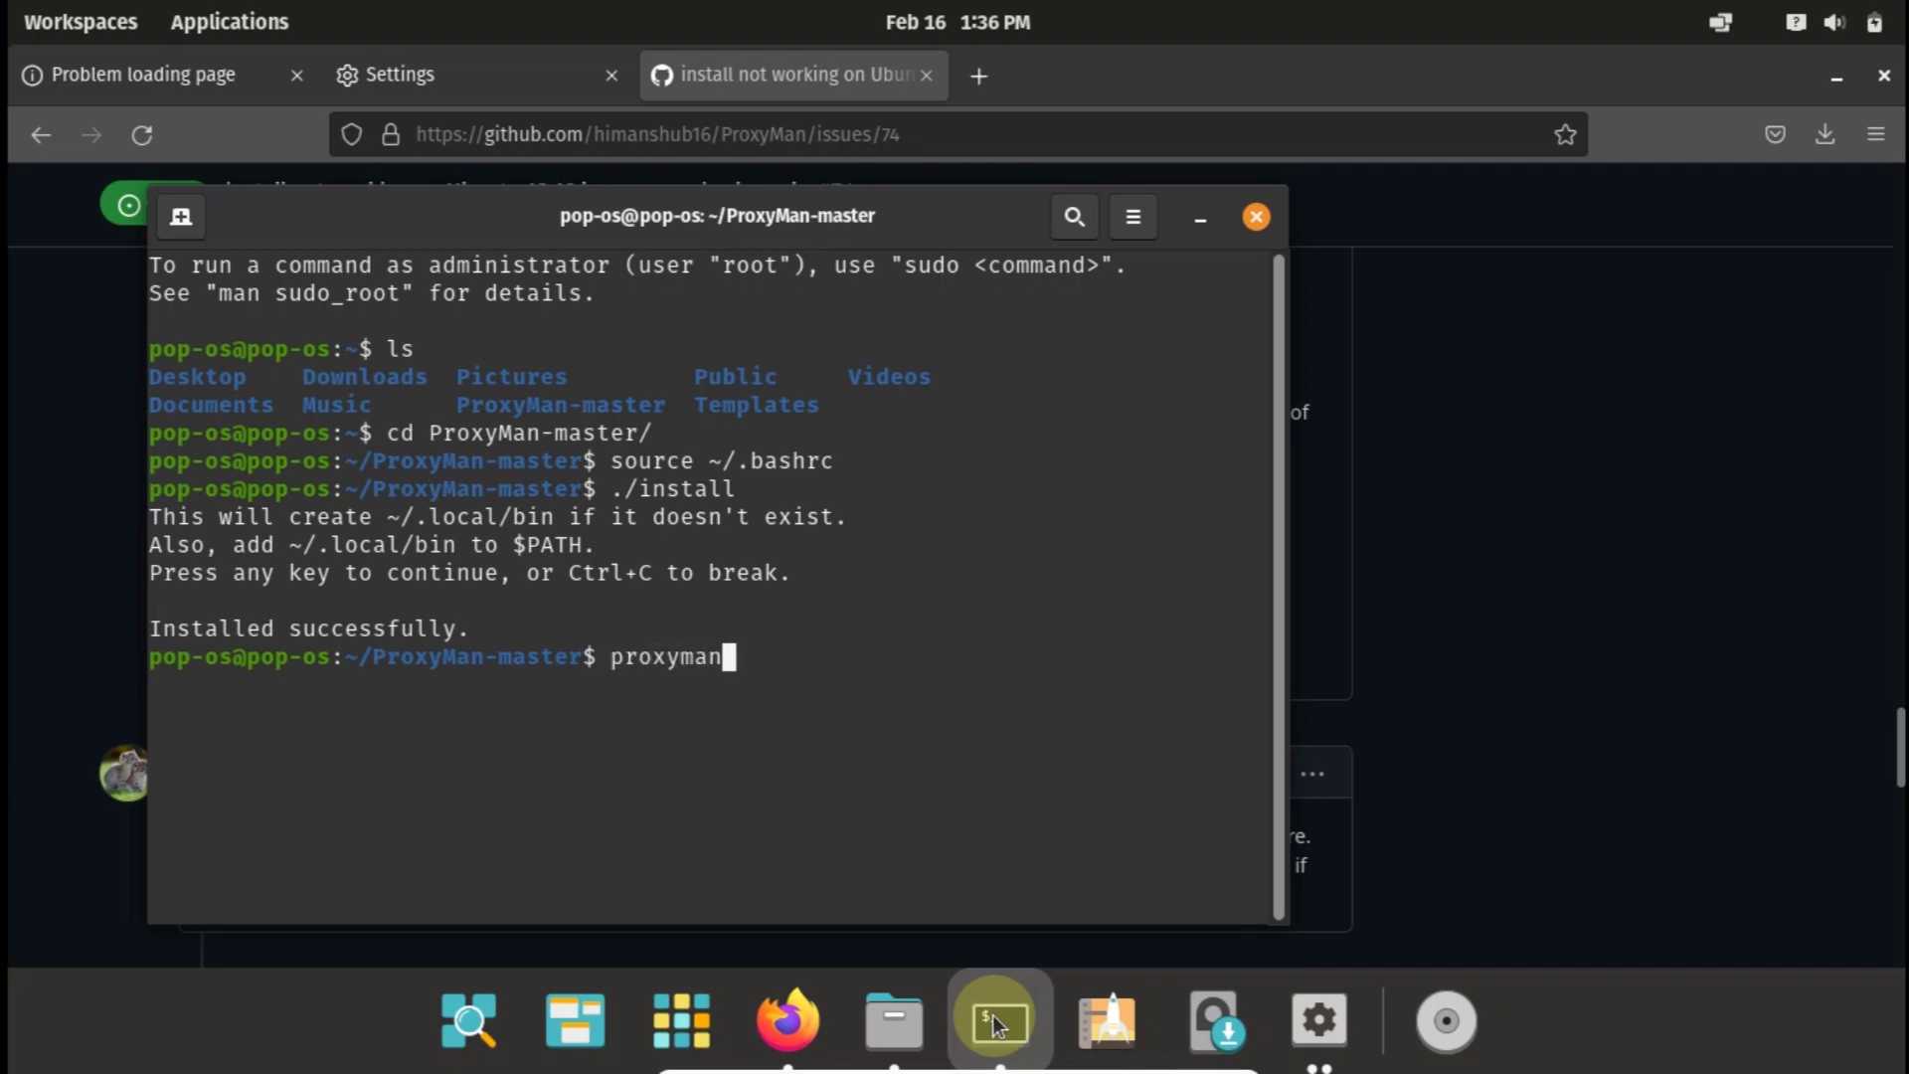
text(set)
key(BackSpace)
text(t)
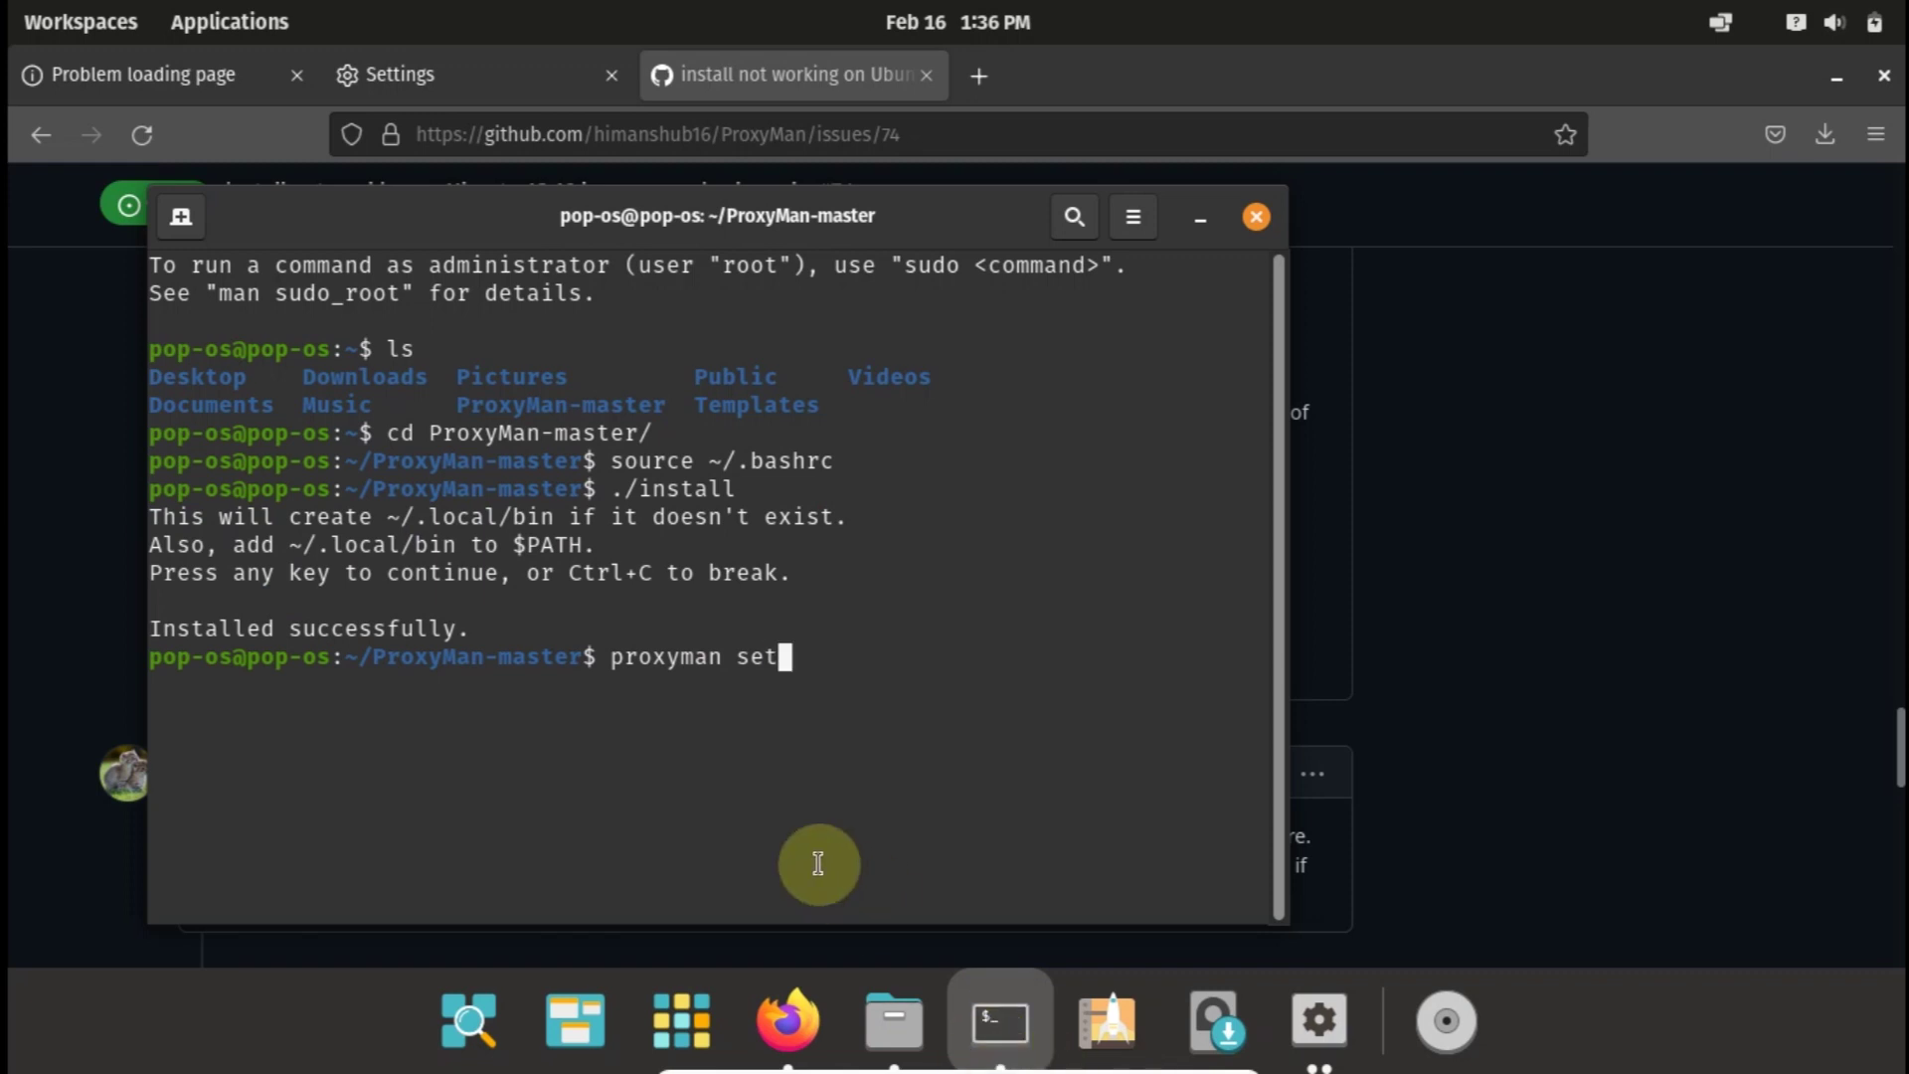
key(Left)
key(Left)
key(Left)
key(BackSpace)
key(BackSpace)
key(BackSpace)
key(BackSpace)
key(BackSpace)
key(BackSpace)
key(BackSpace)
key(BackSpace)
key(BackSpace)
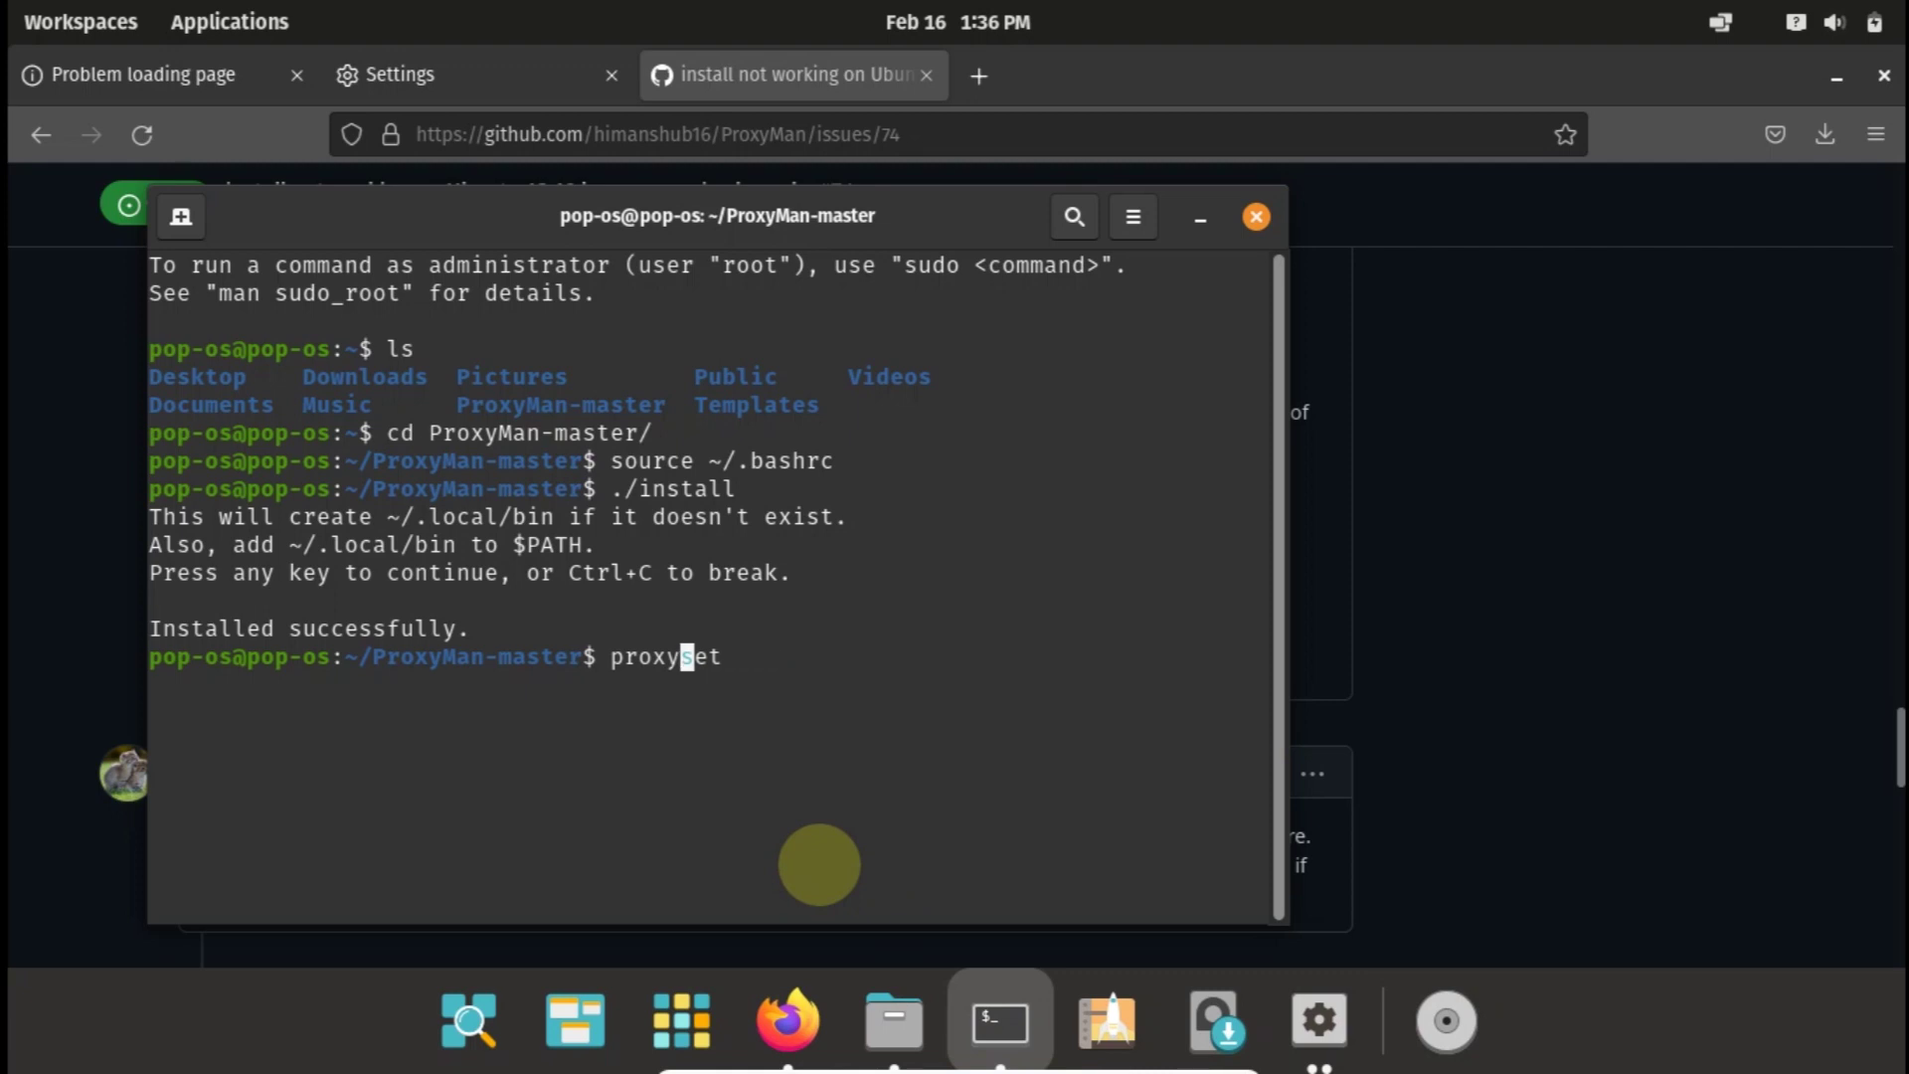
text(./main)
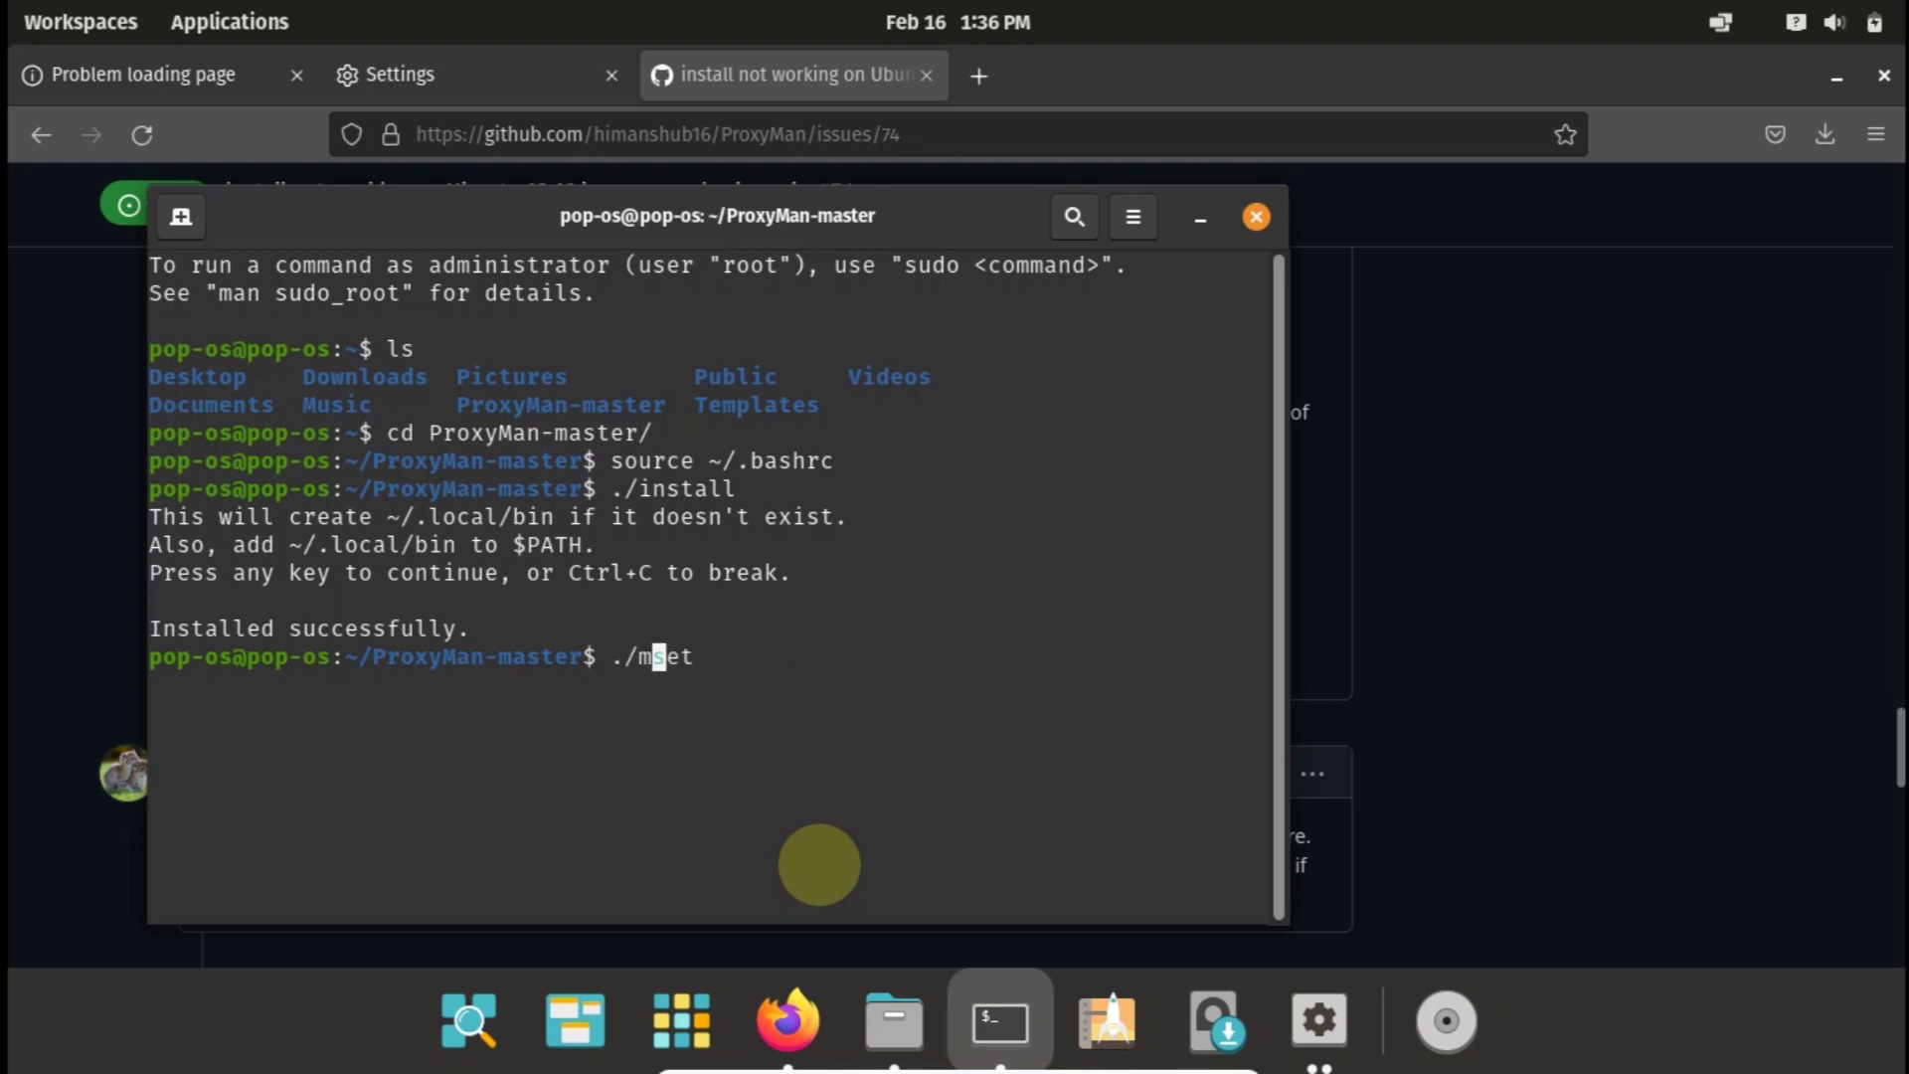
text(.sh)
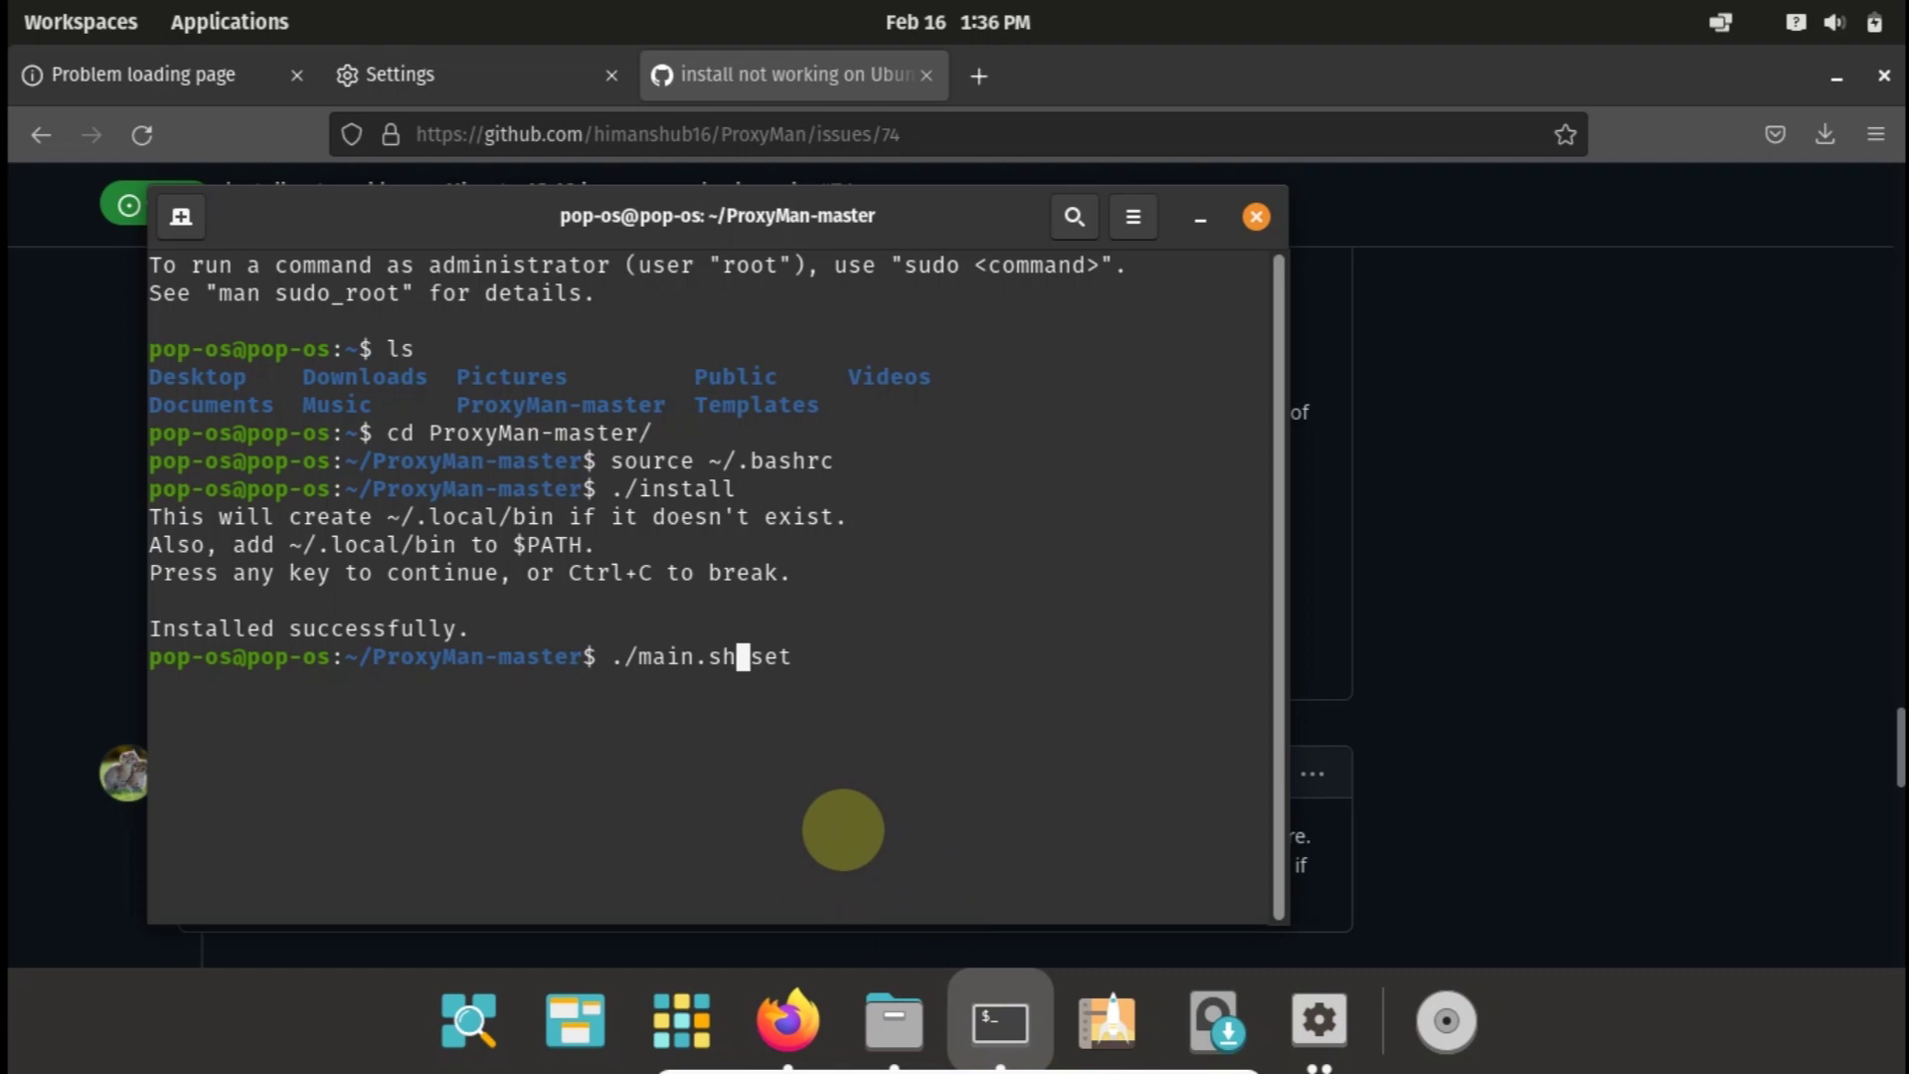
key(BackSpace)
key(BackSpace)
key(BackSpace)
key(BackSpace)
key(BackSpace)
key(BackSpace)
key(BackSpace)
key(BackSpace)
key(BackSpace)
key(BackSpace)
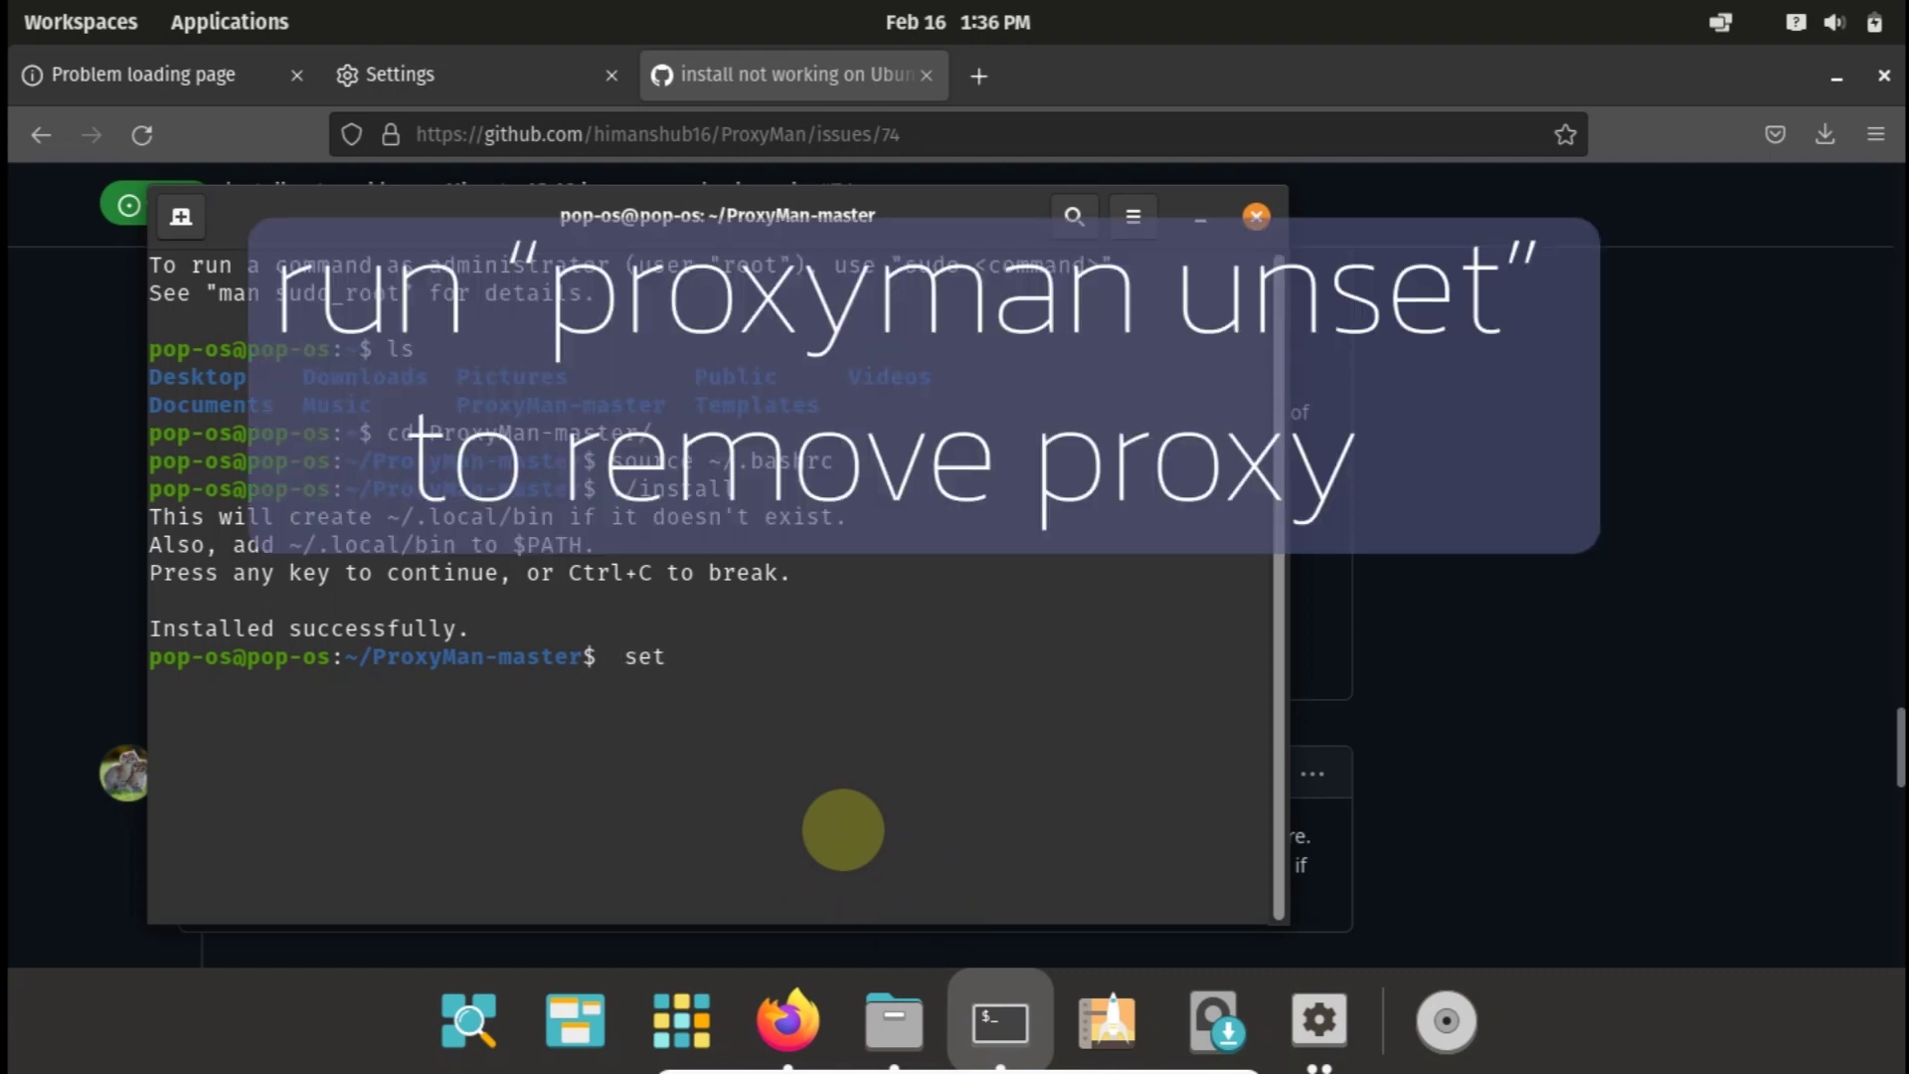
text(proxyman)
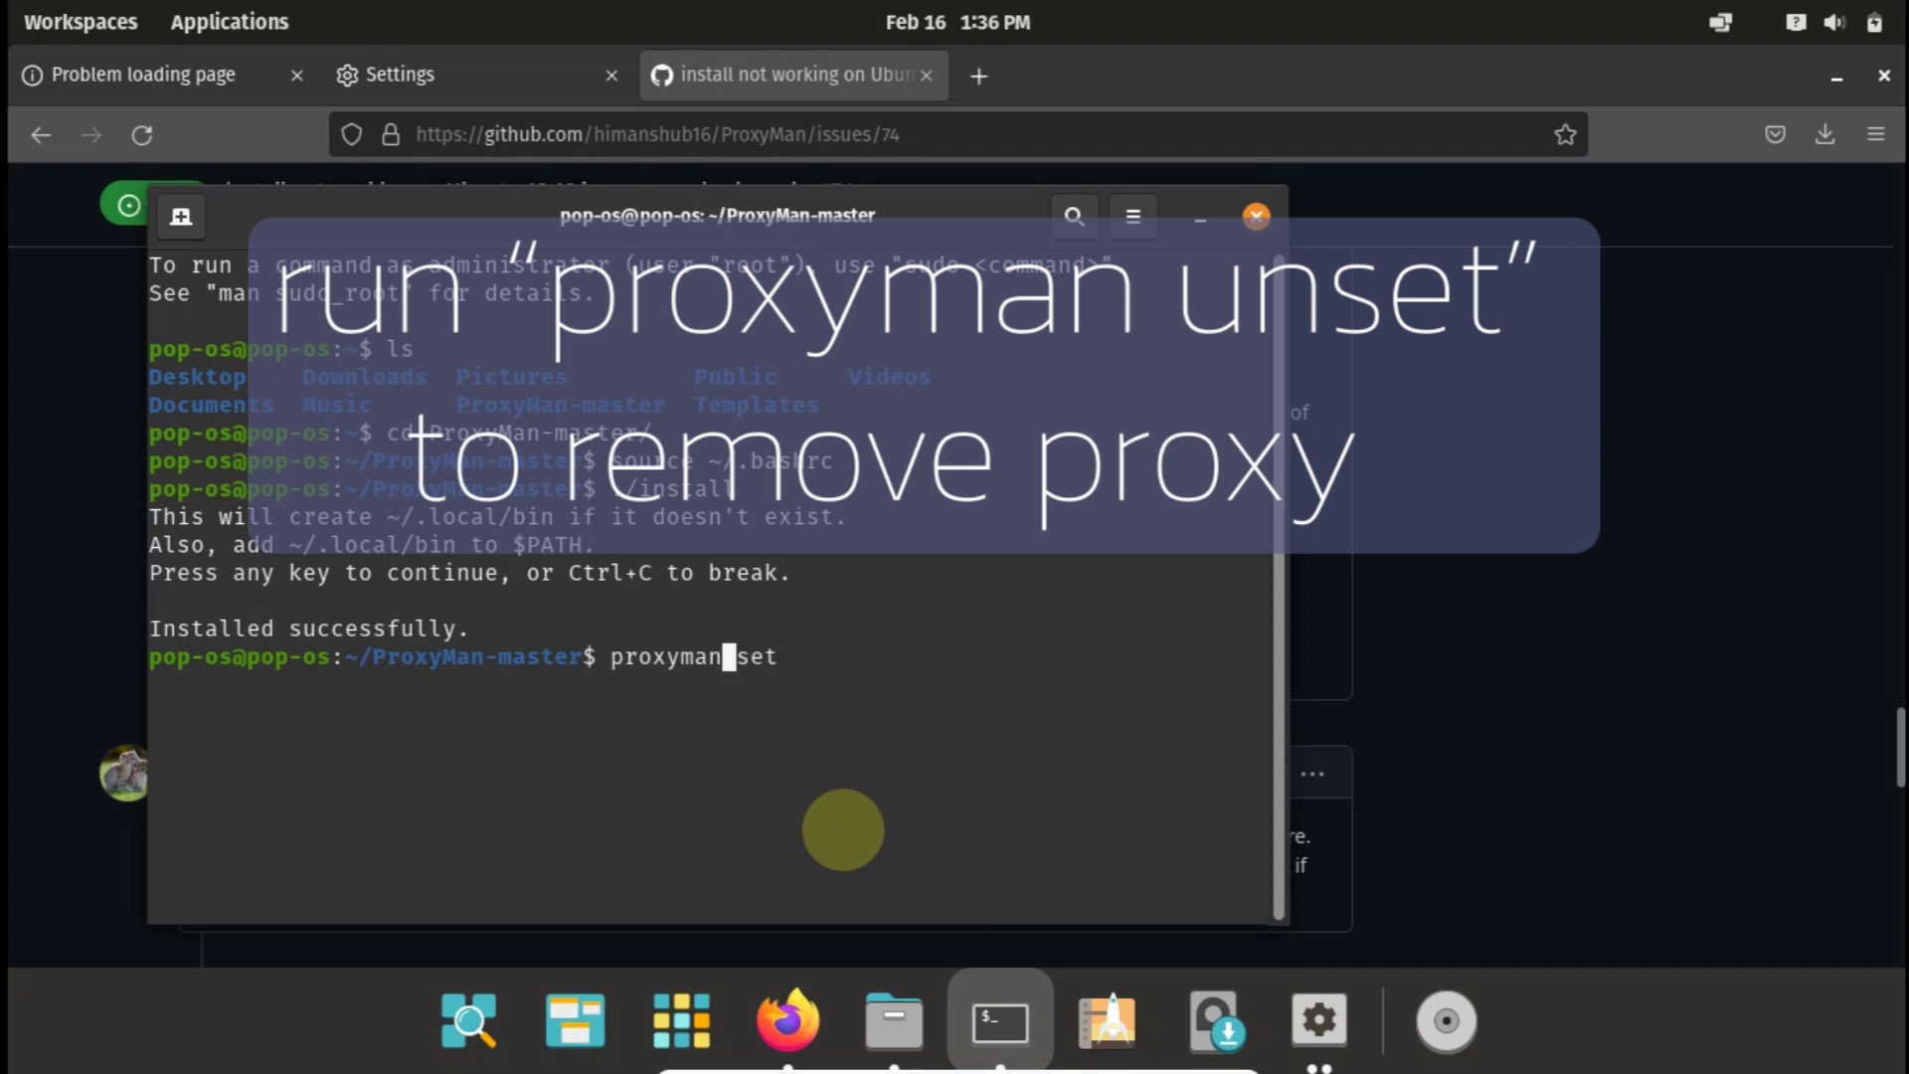
key(Return)
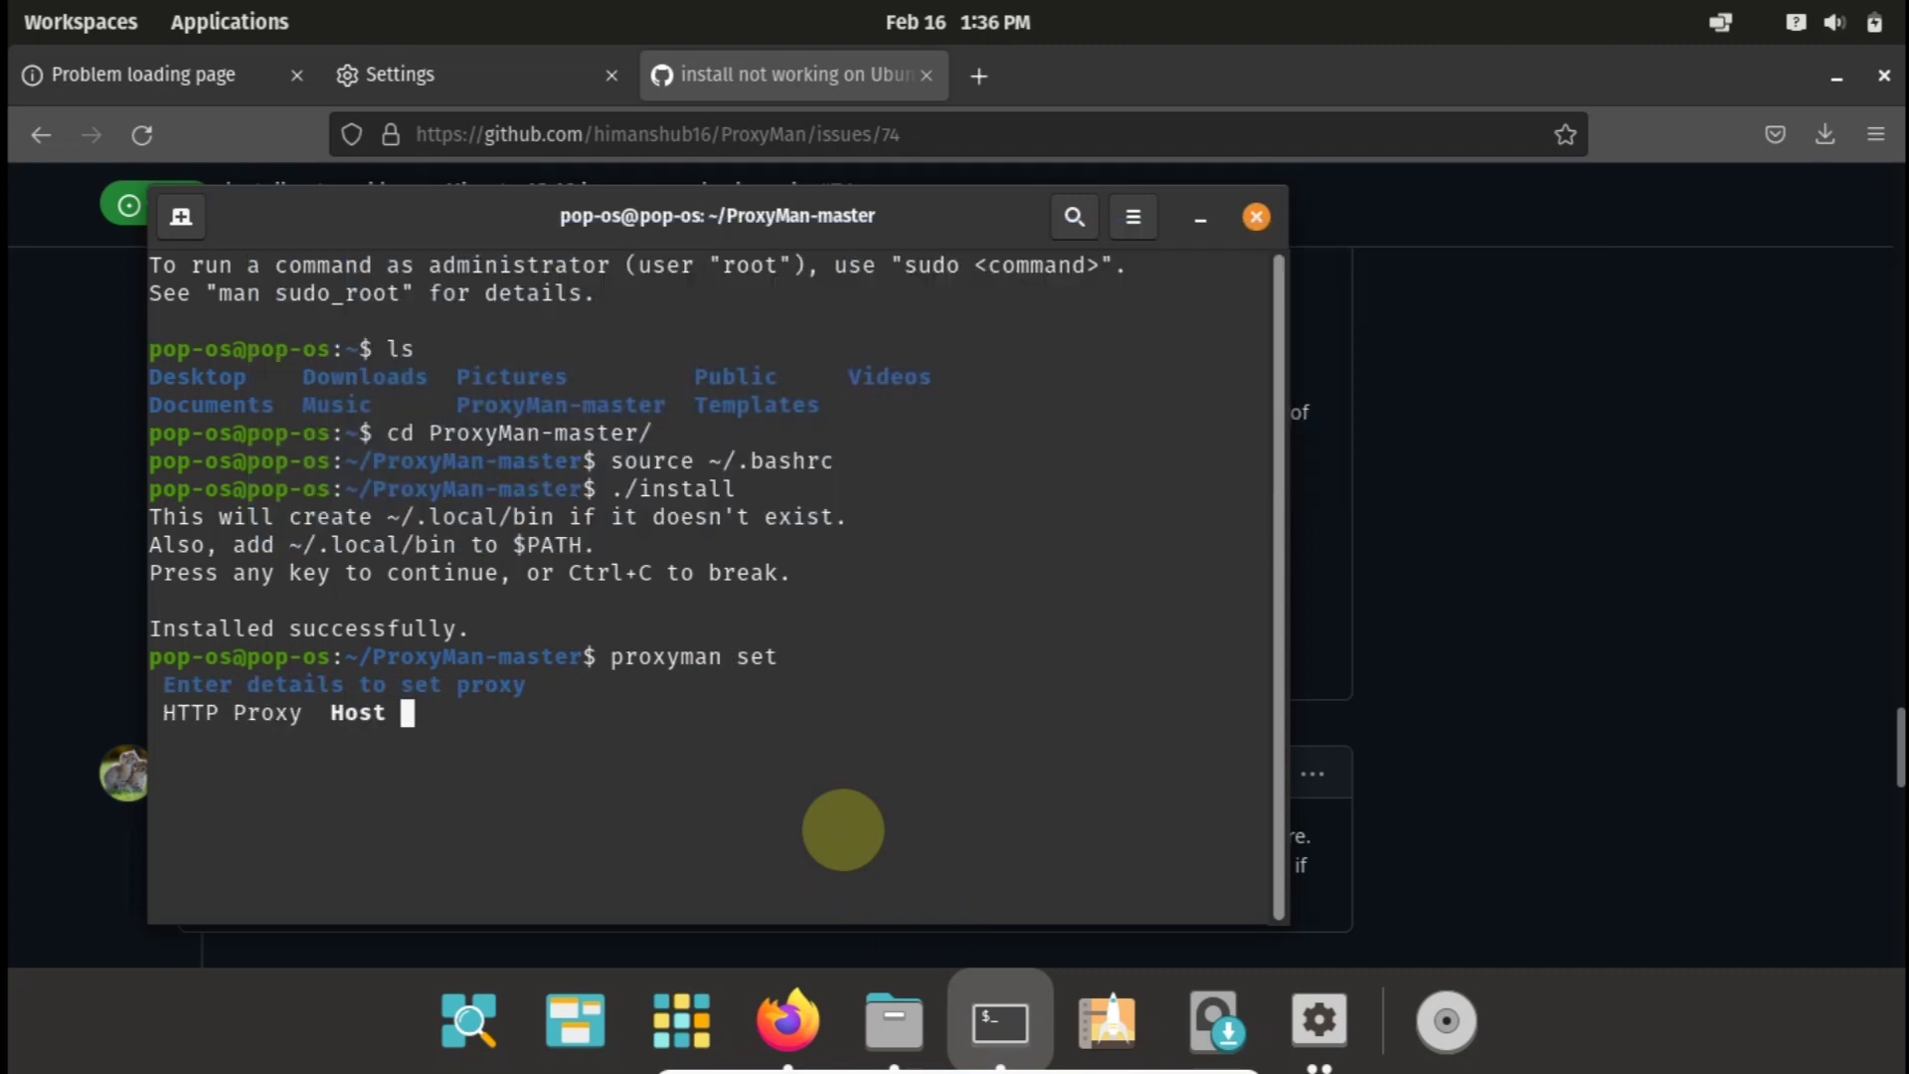
- Enter proxy 192.168.43.1 port 8080, no authentication, same for HTTPS/FTP, default no-proxy list
text(192.168.43.)
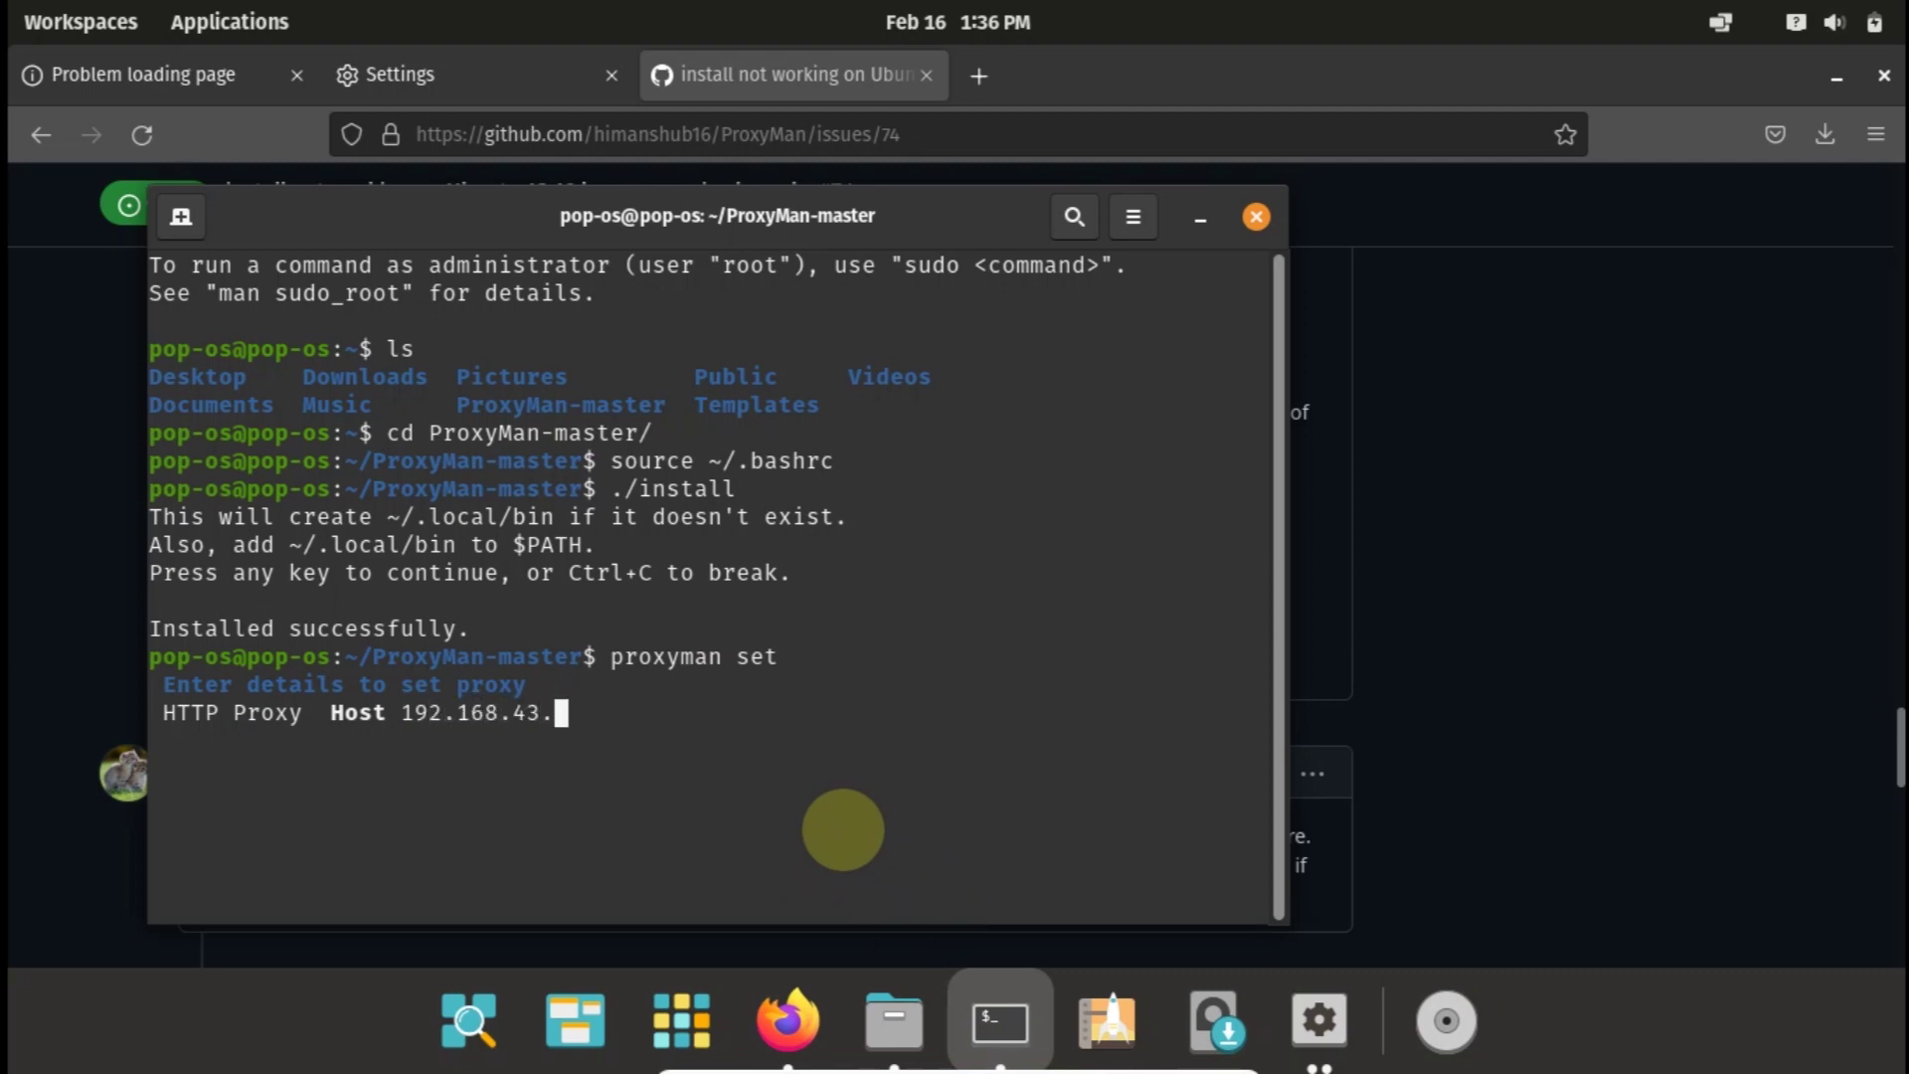
text(1)
key(Return)
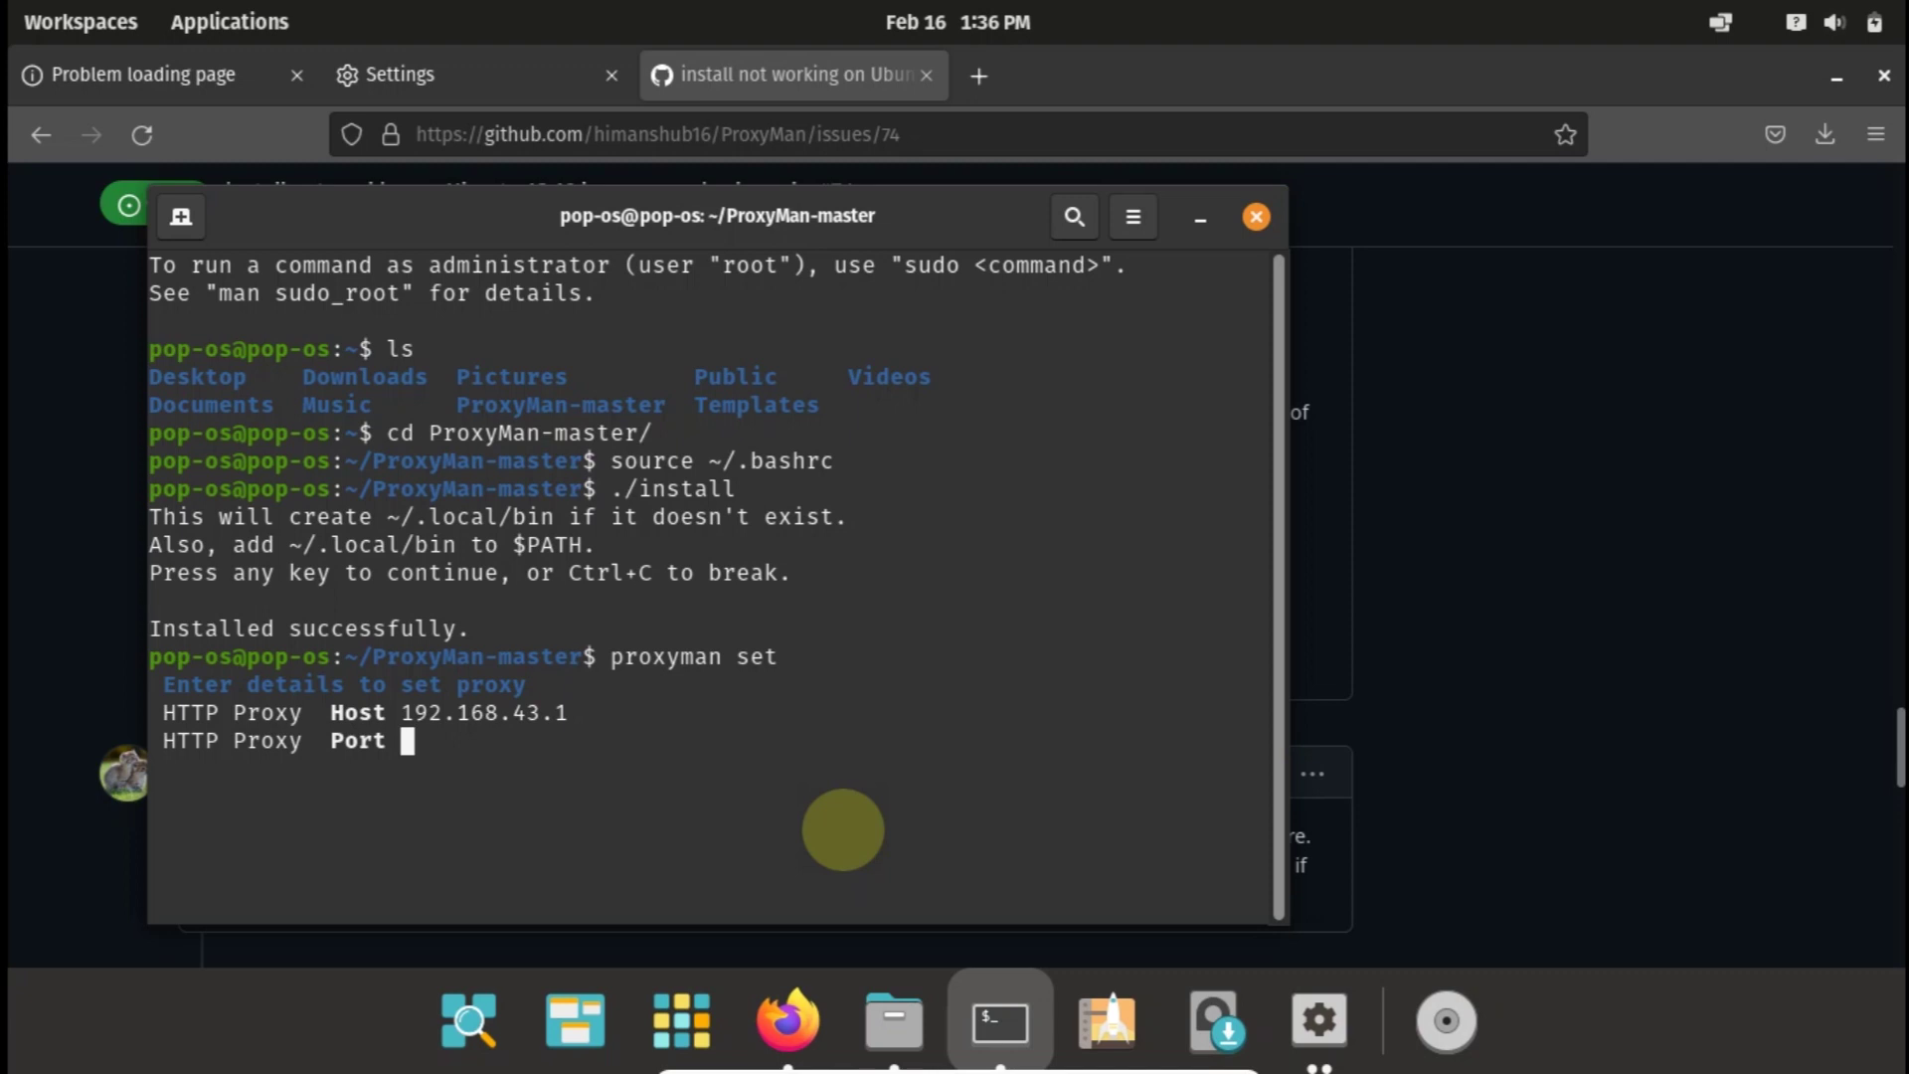
text(8080)
key(Return)
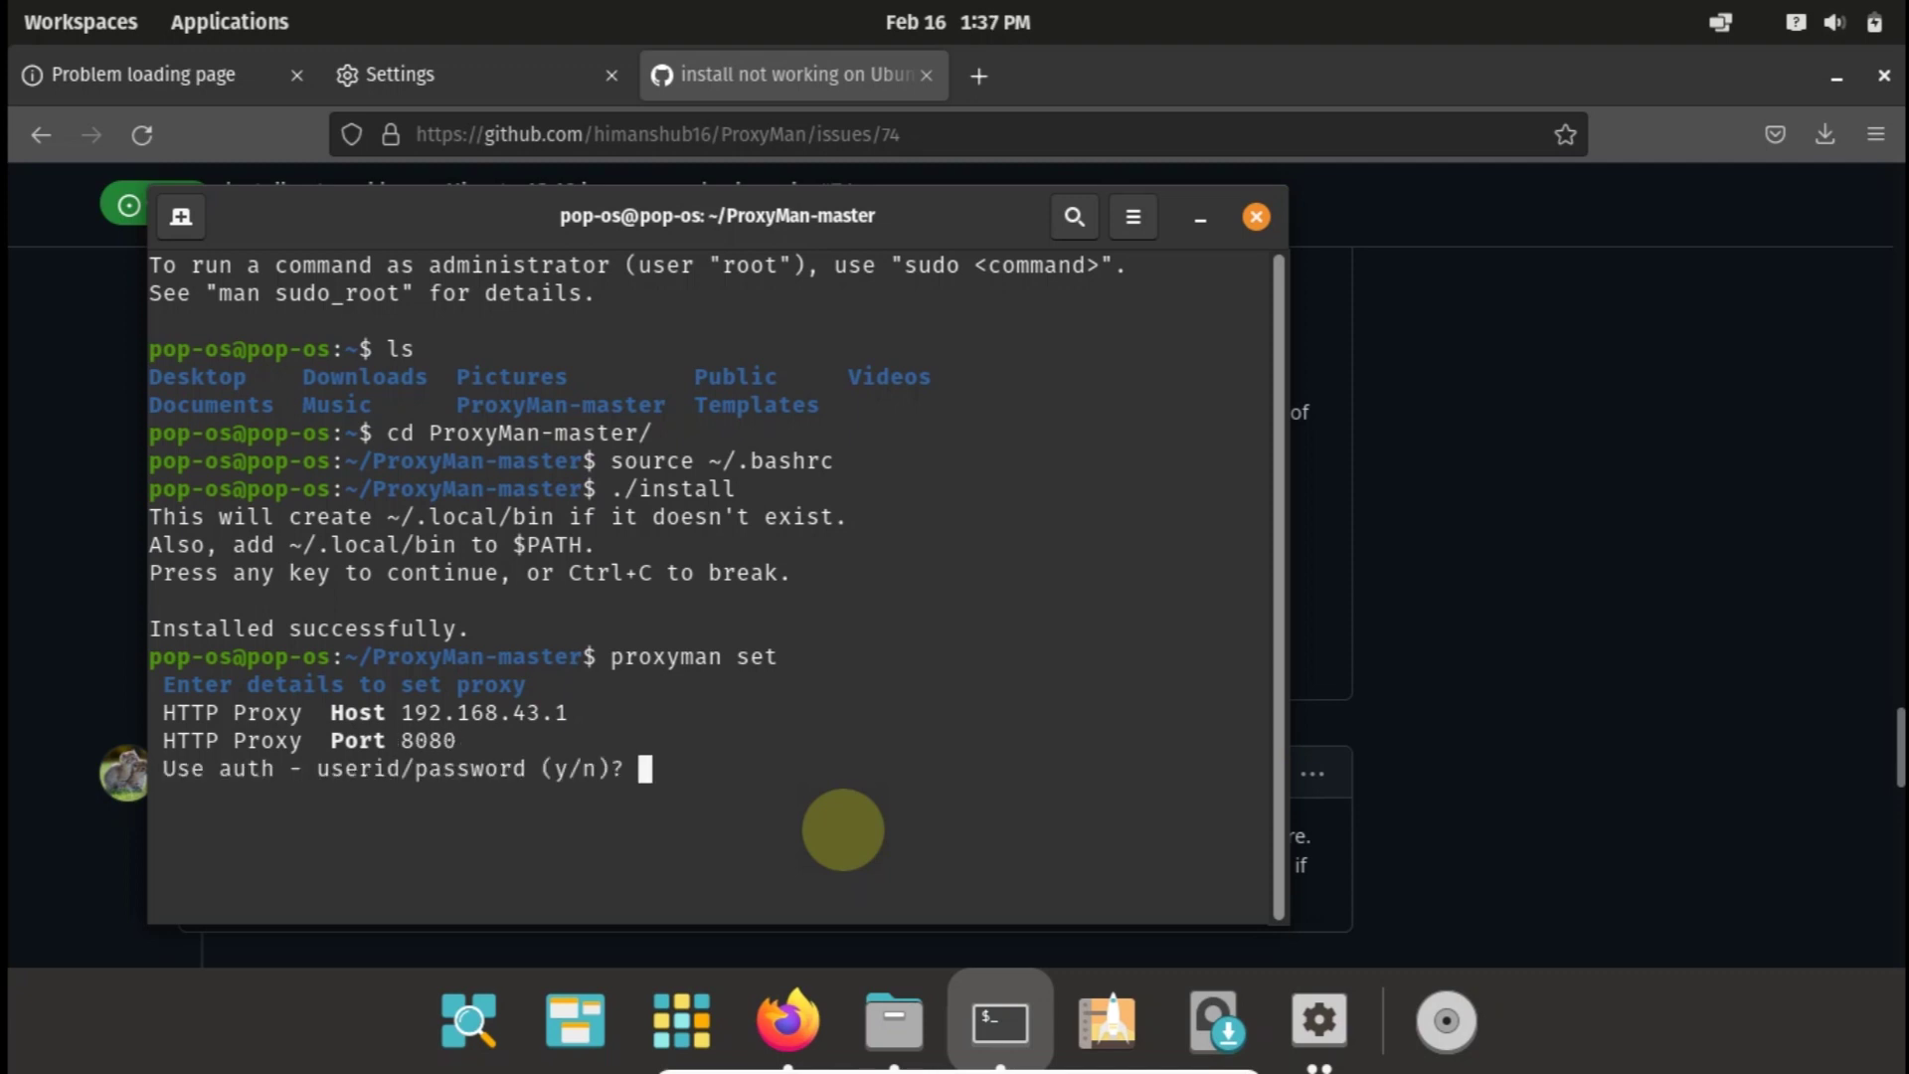
text(n)
key(Return)
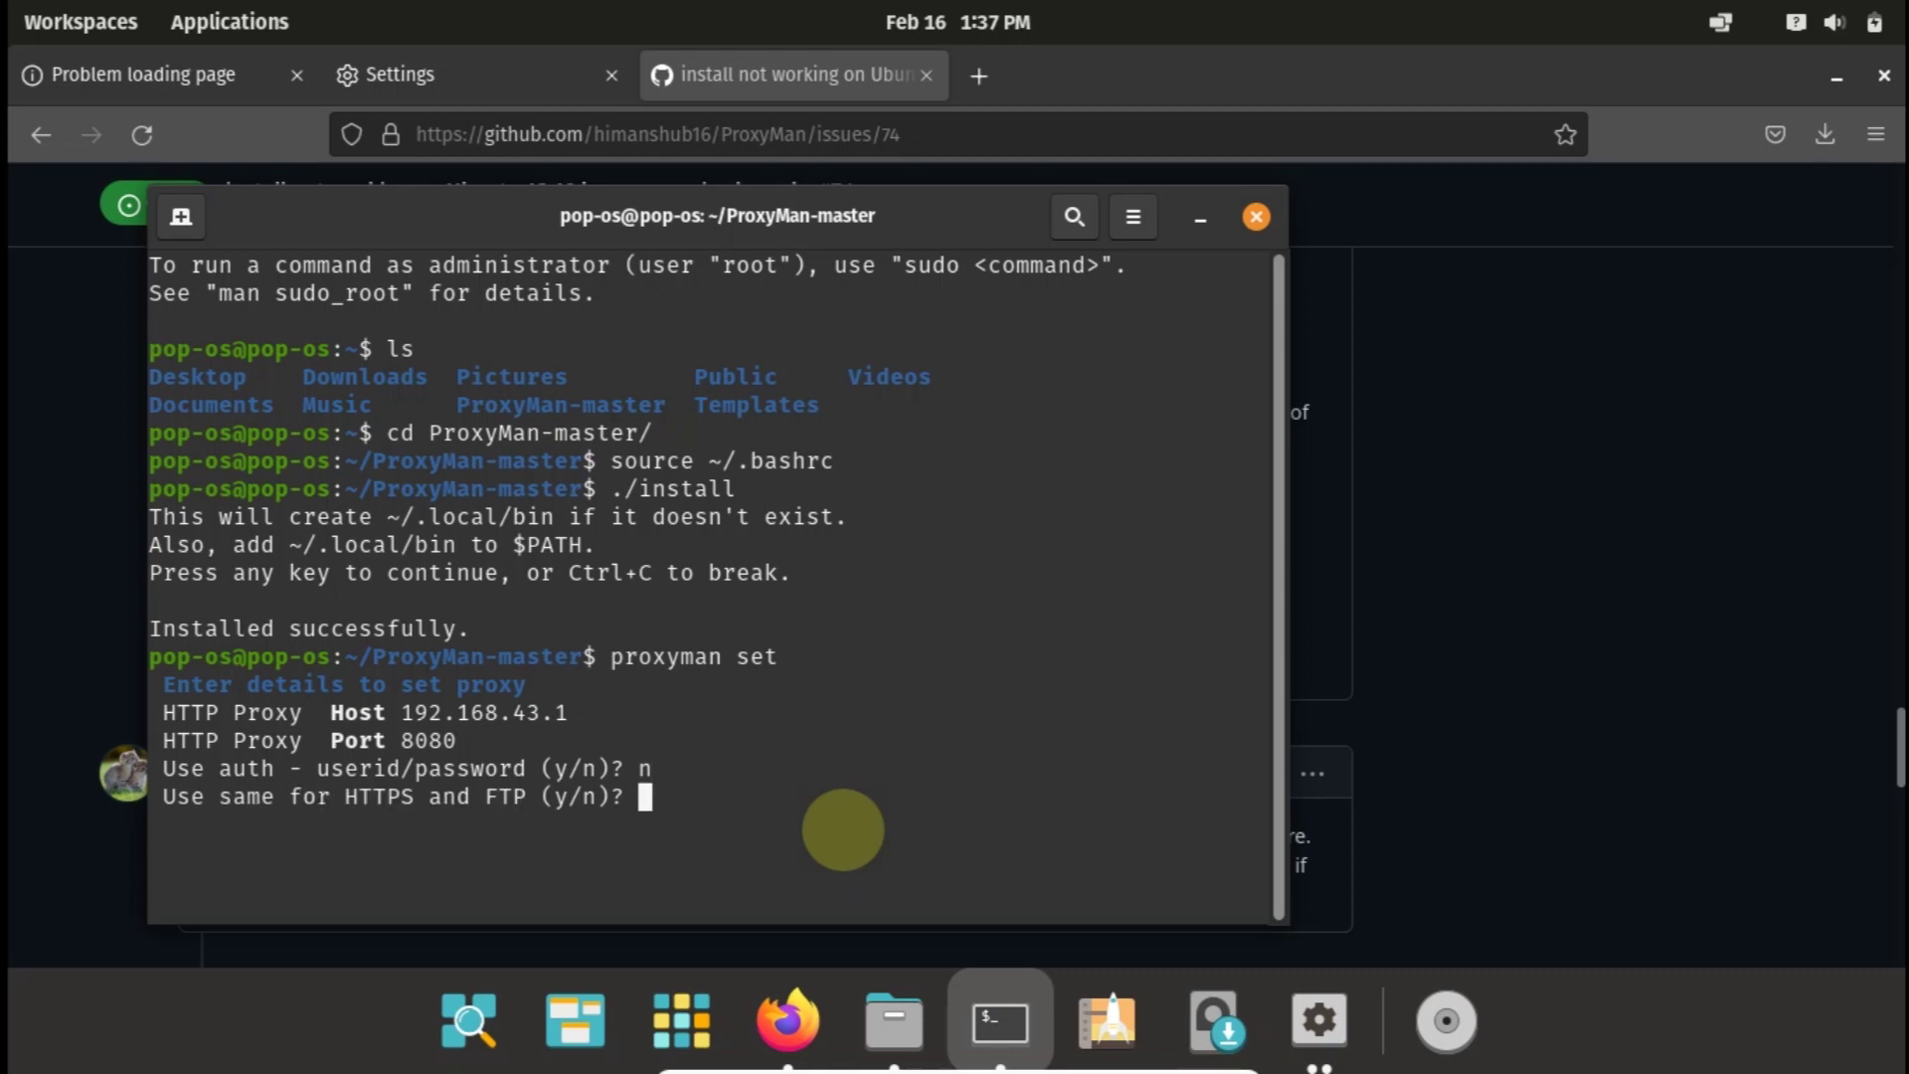
text(y)
key(Return)
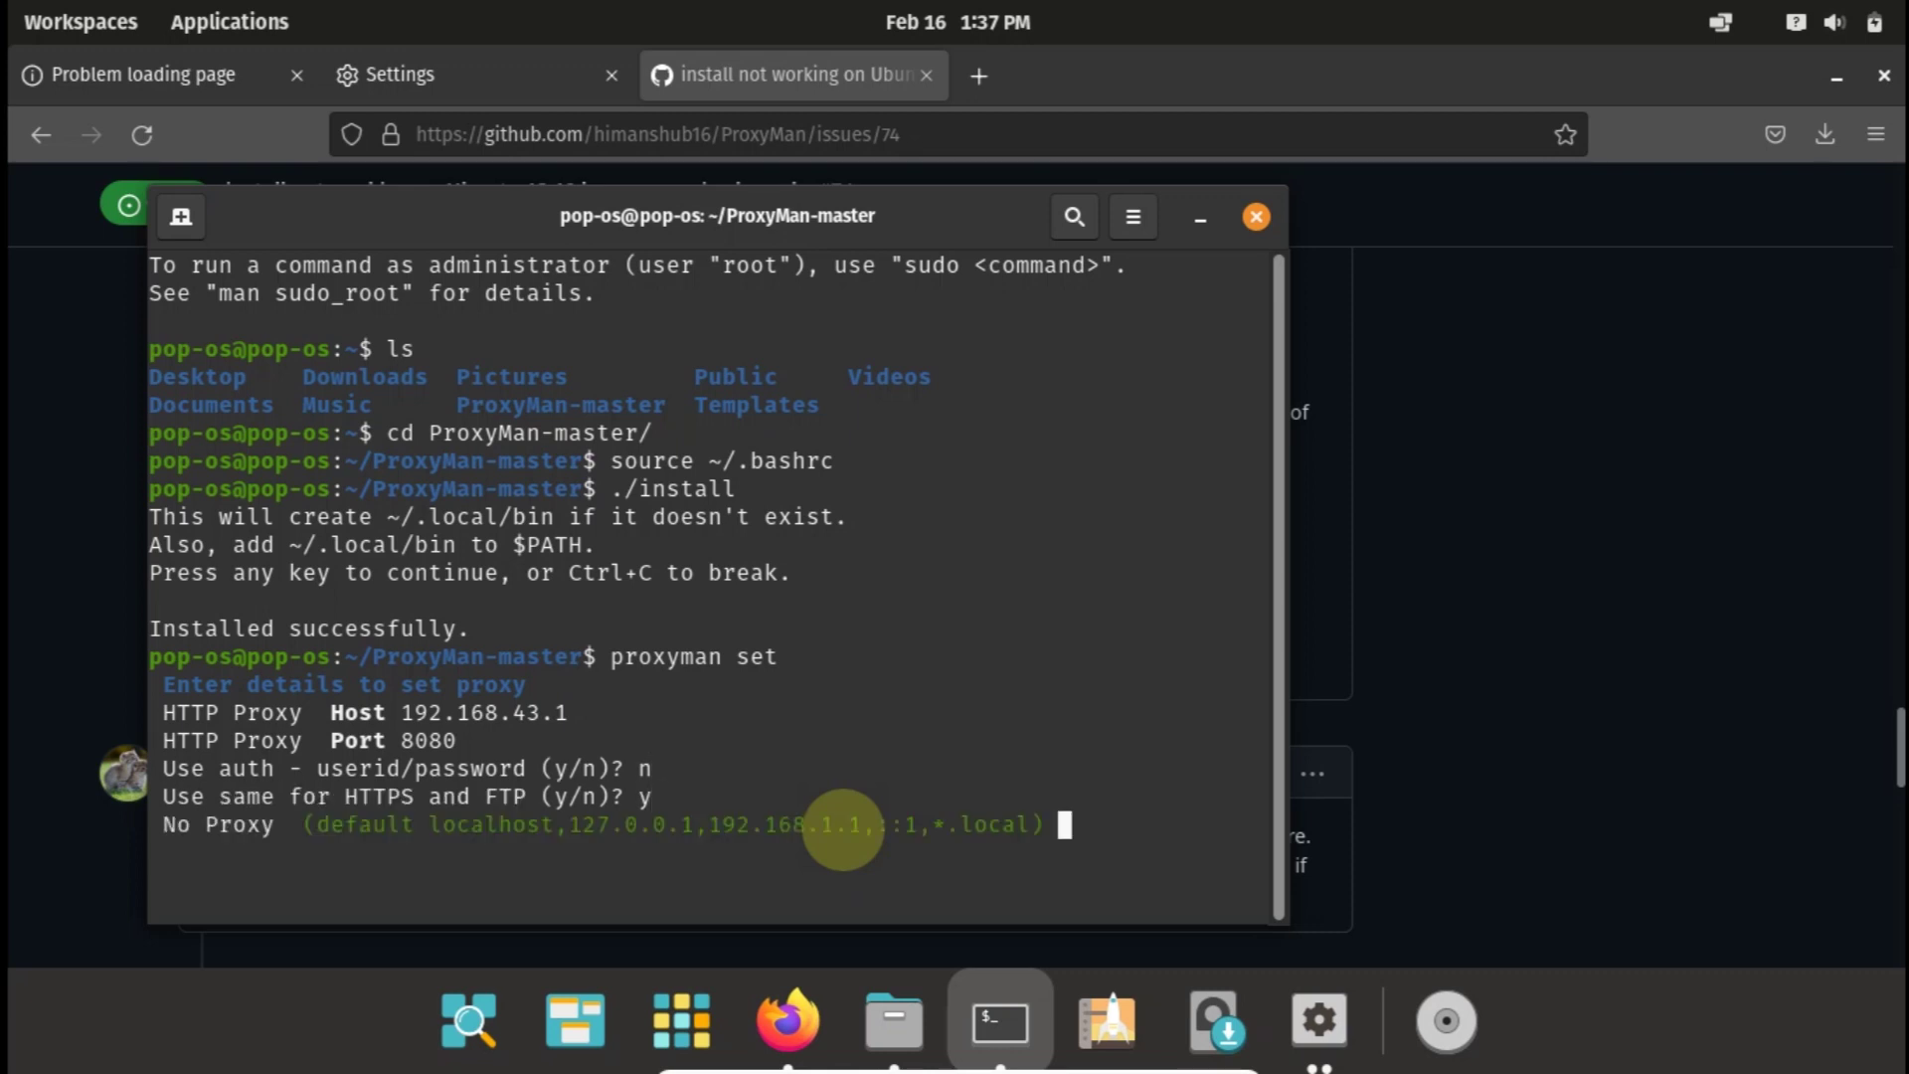
key(Return)
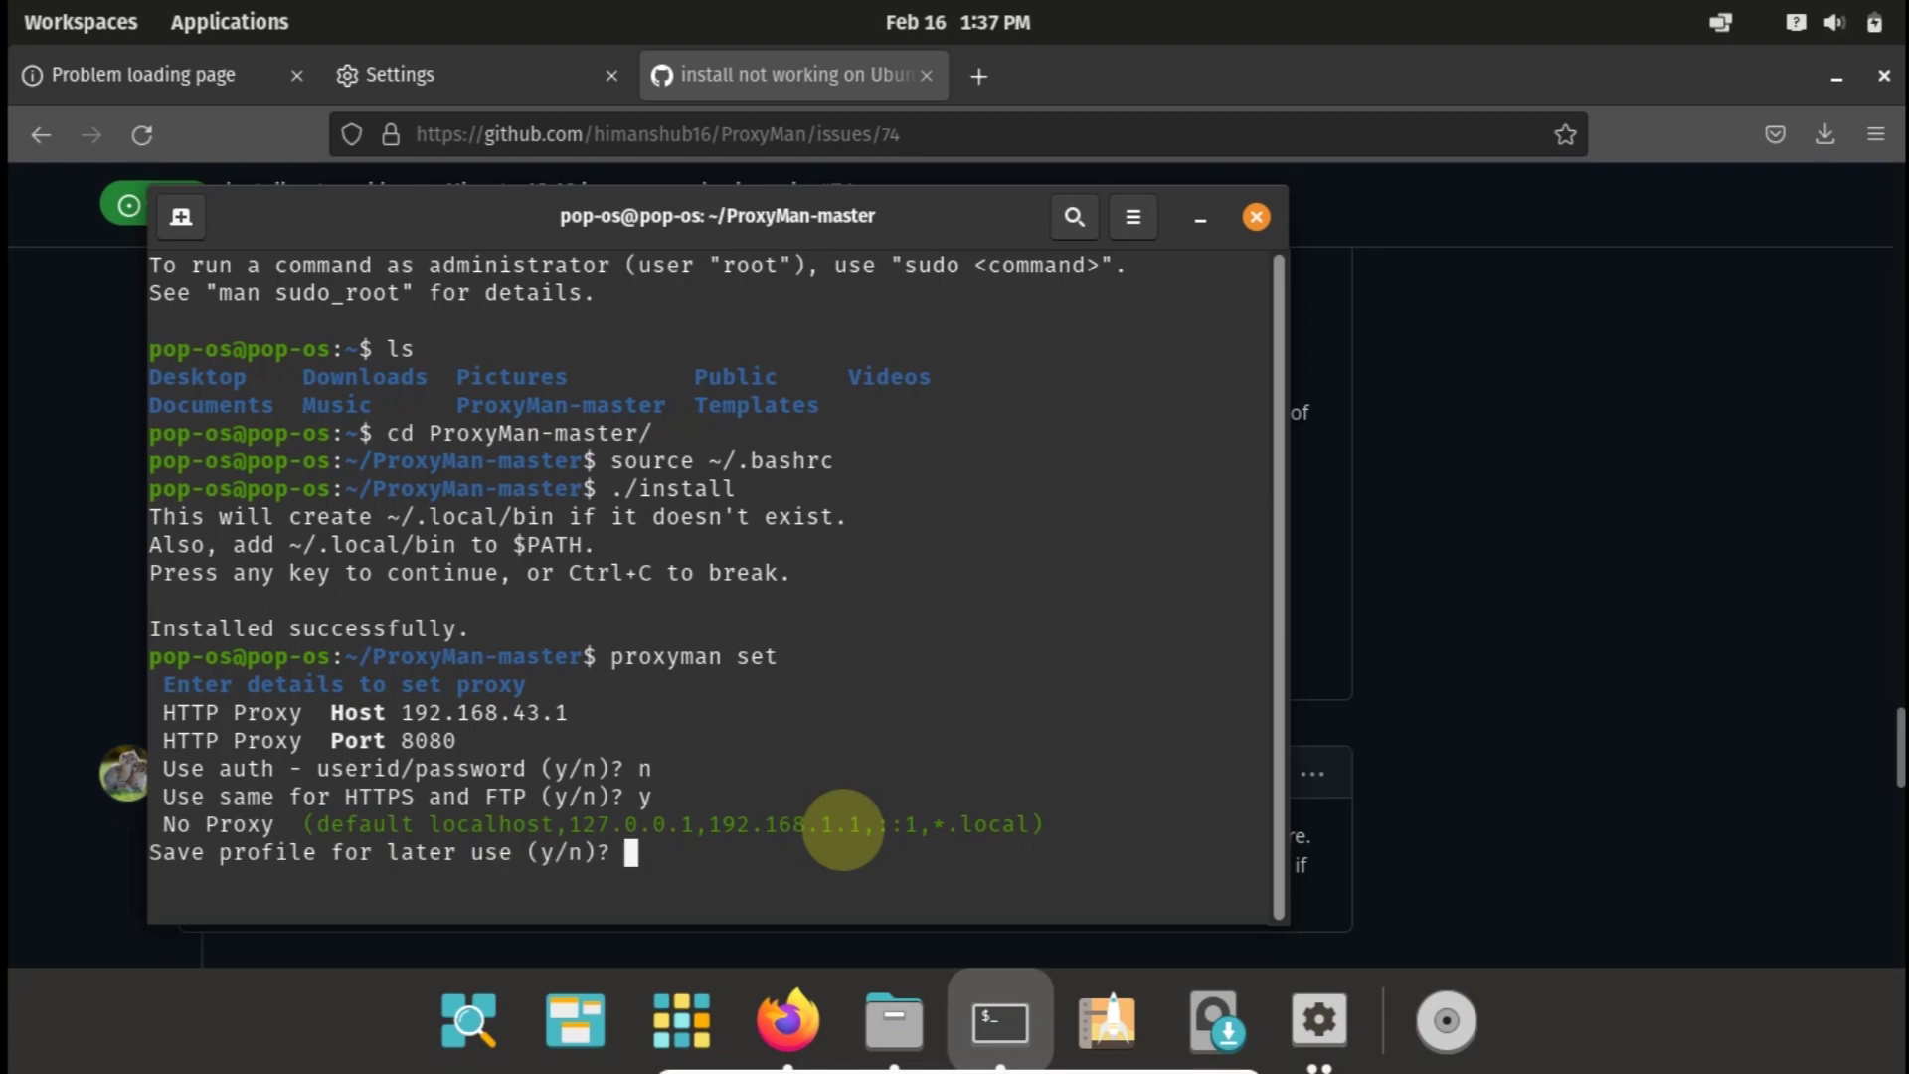
- Save these settings as a named profile and apply the proxy to all targets (option 1)
text(y)
key(Return)
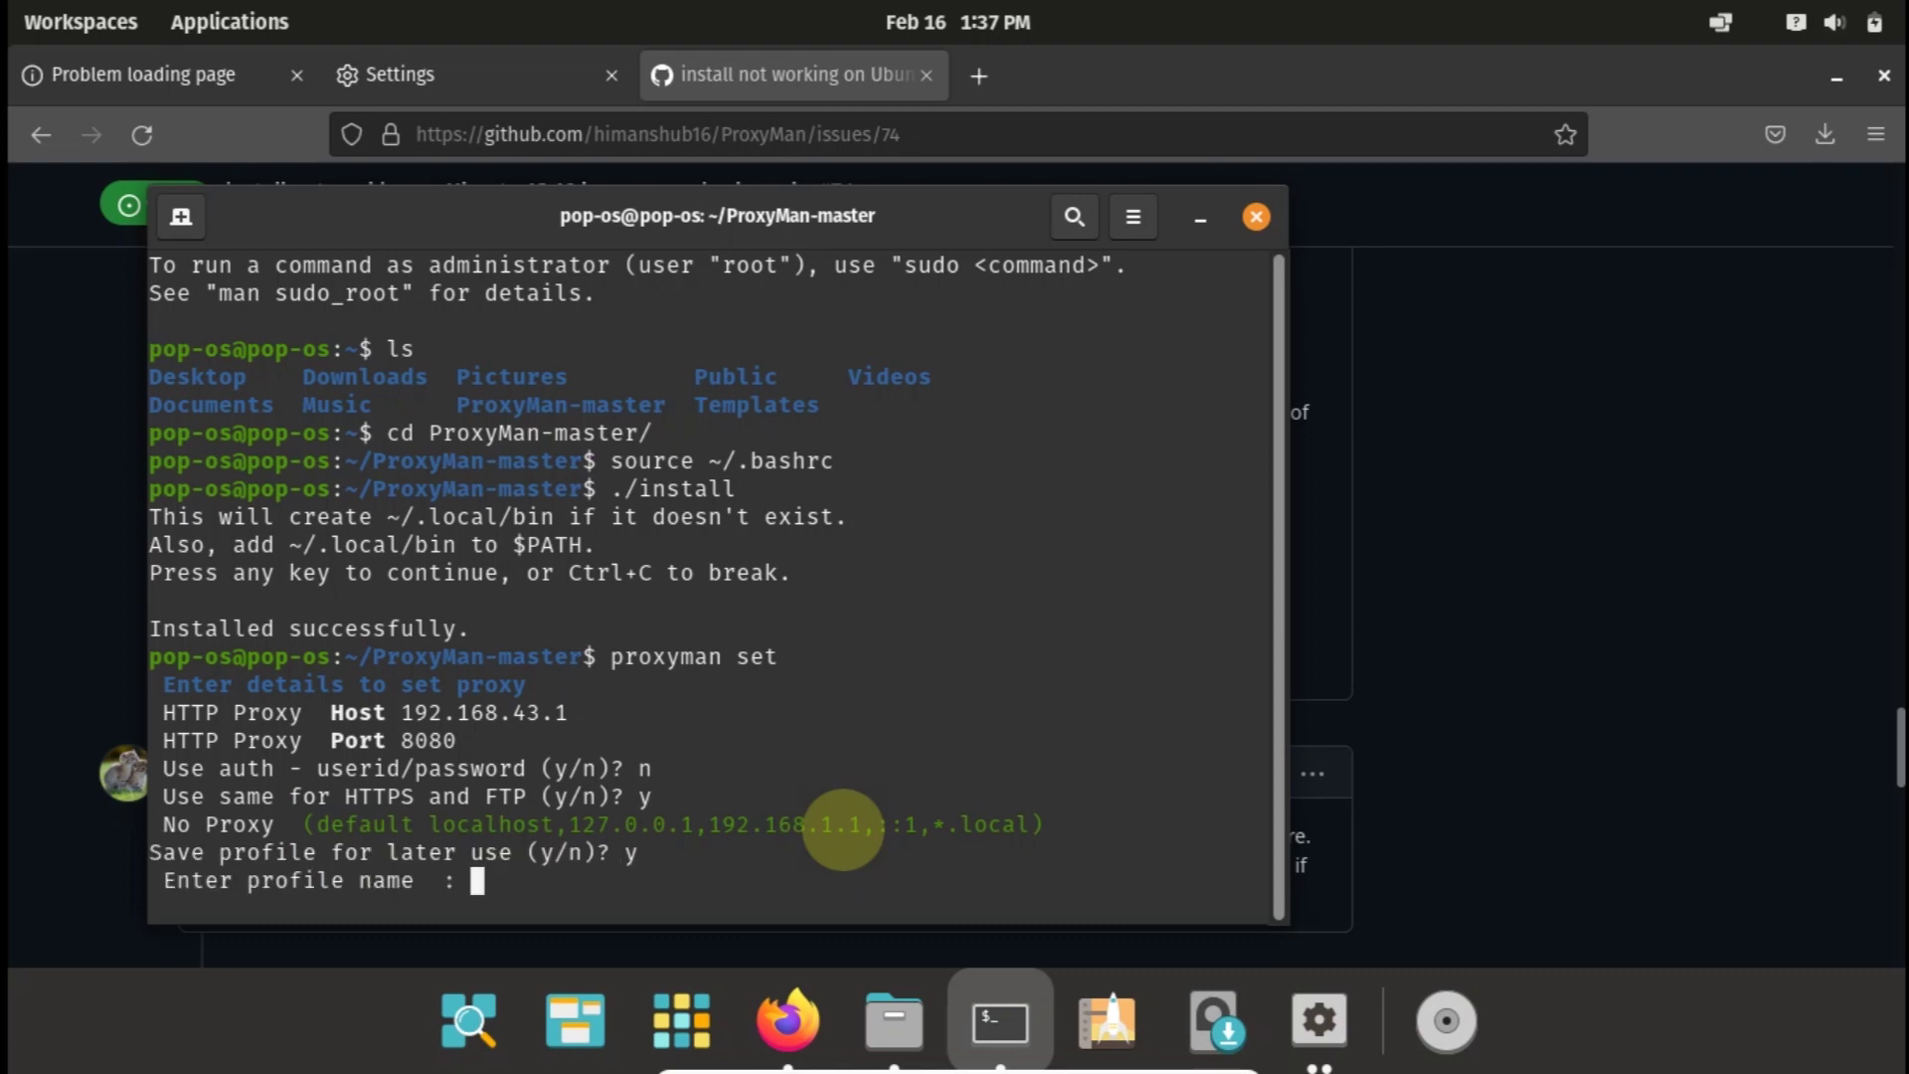
text(yasga)
key(BackSpace)
key(BackSpace)
text(hu)
key(Return)
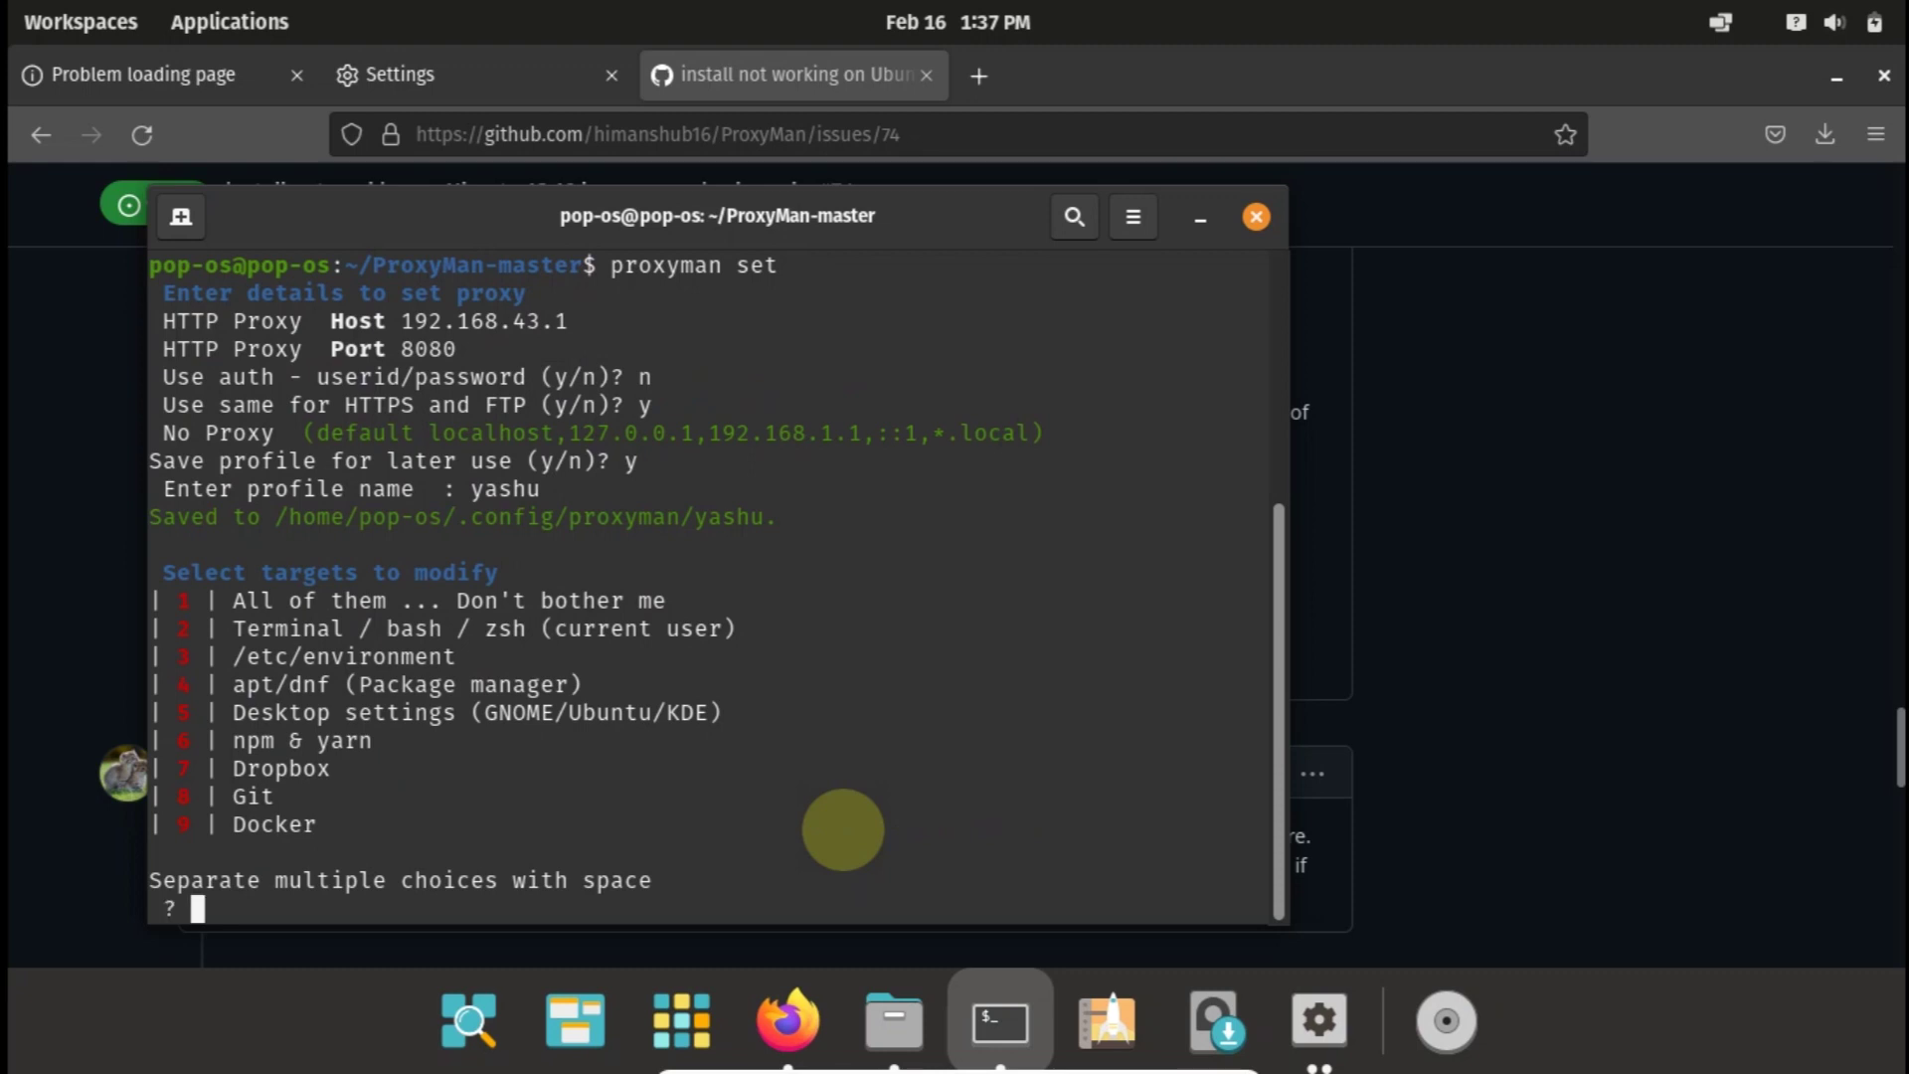
text(1)
key(Return)
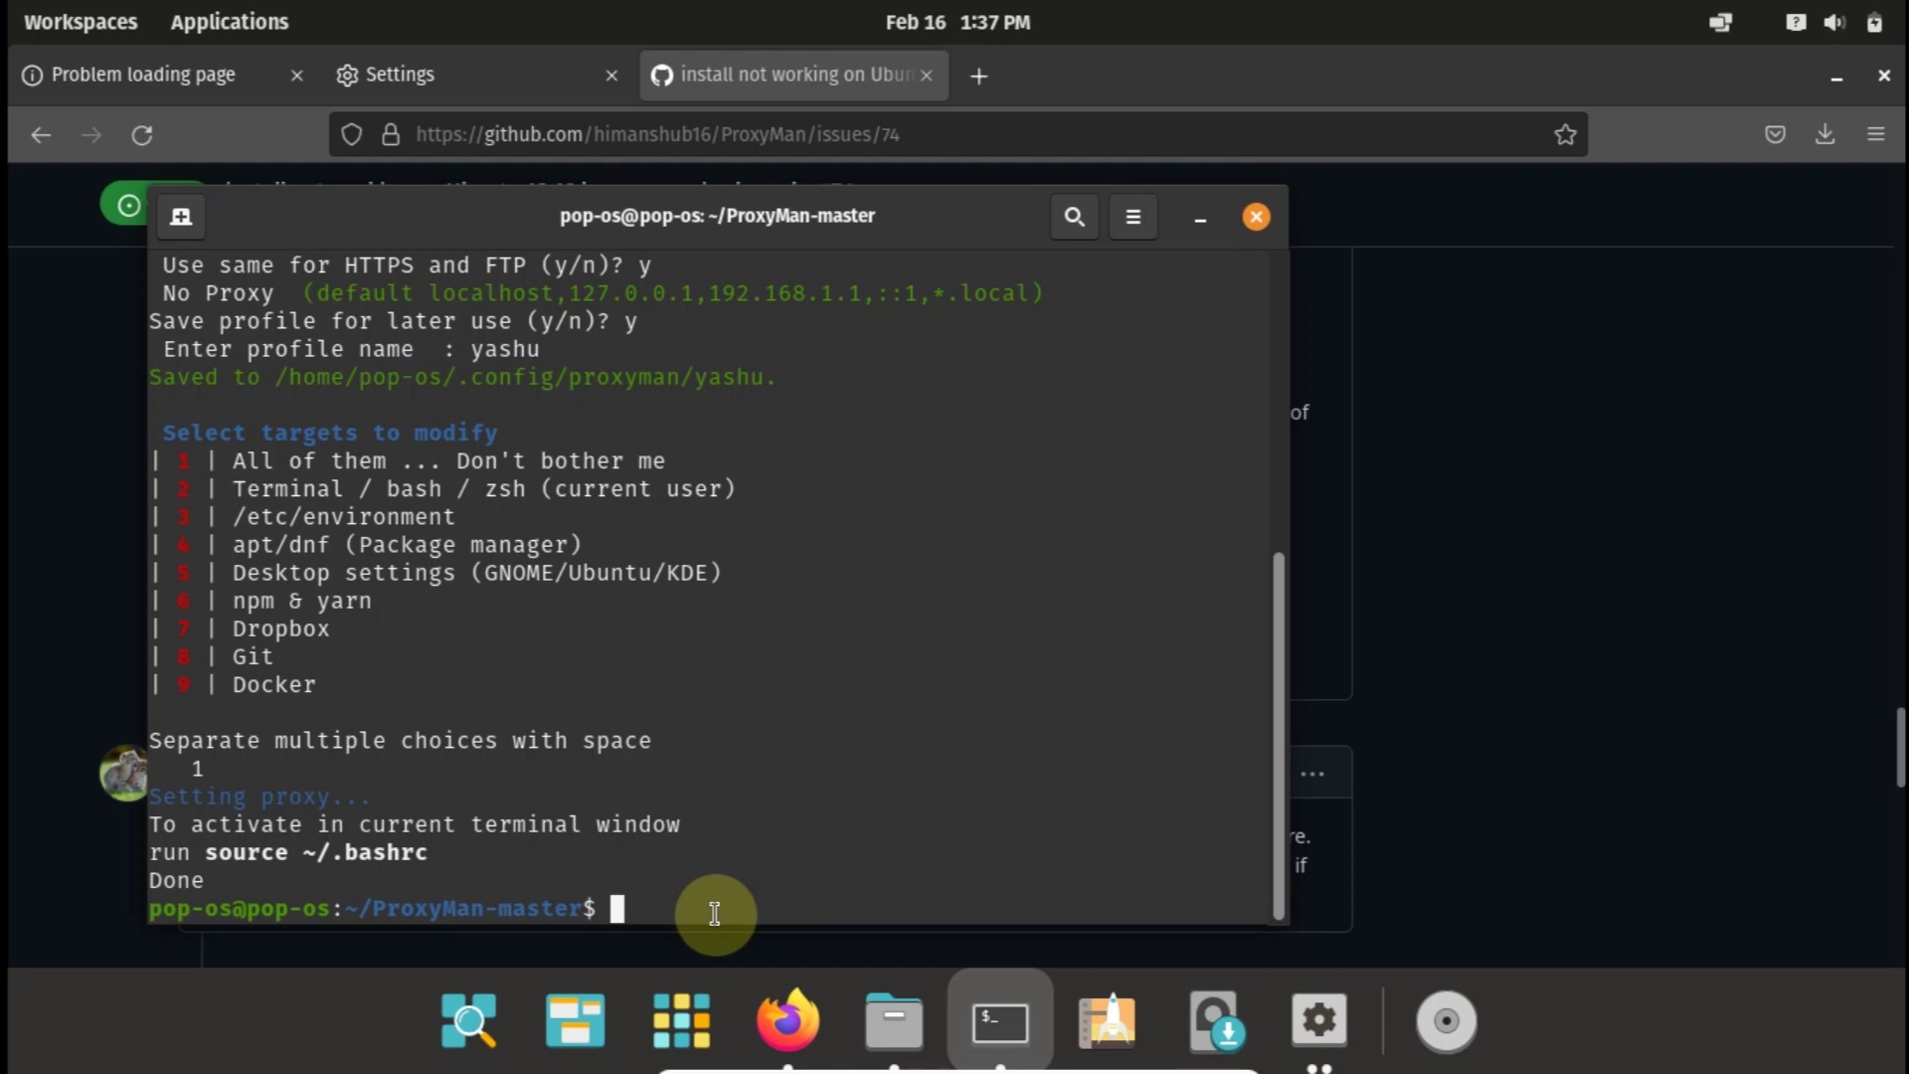
- Reload .bashrc with source ~/.bashrc to activate the proxy, then enter sudo apt update
text(source ~/.bashrc)
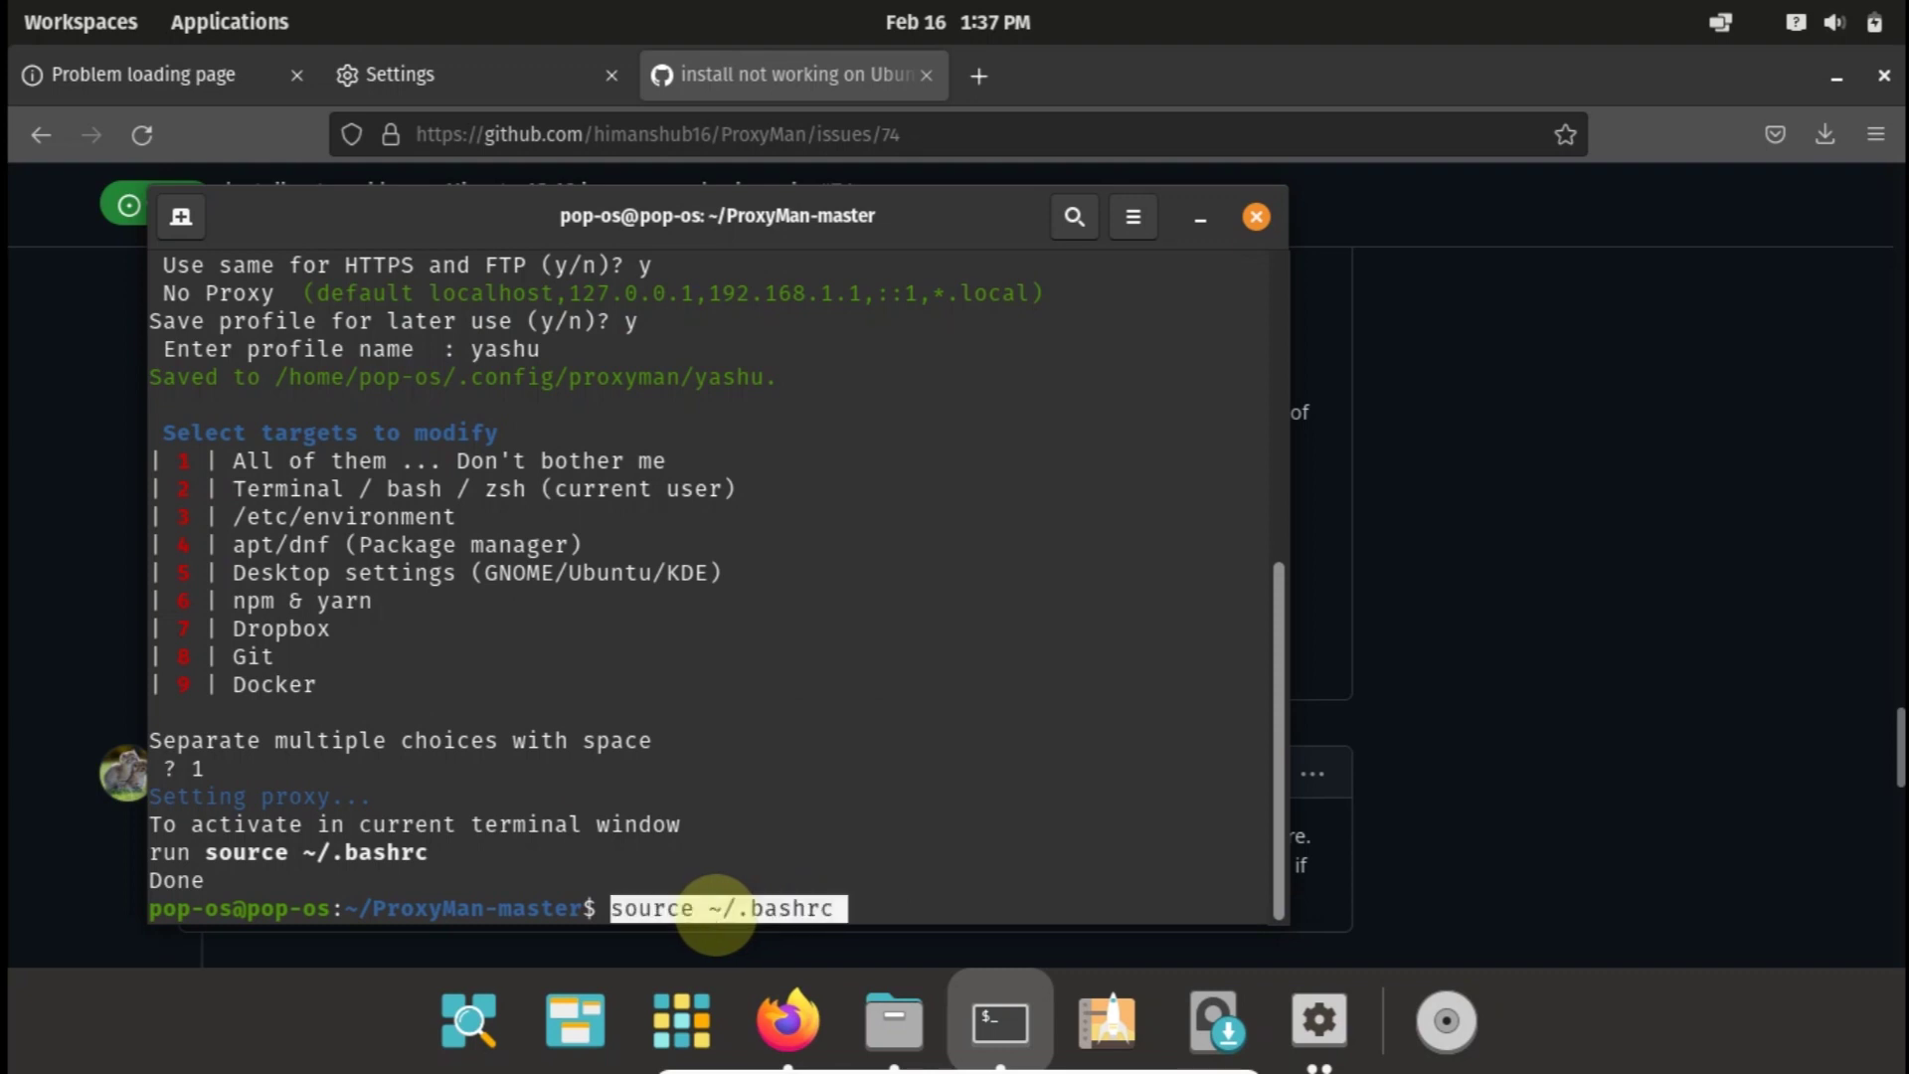
key(Return)
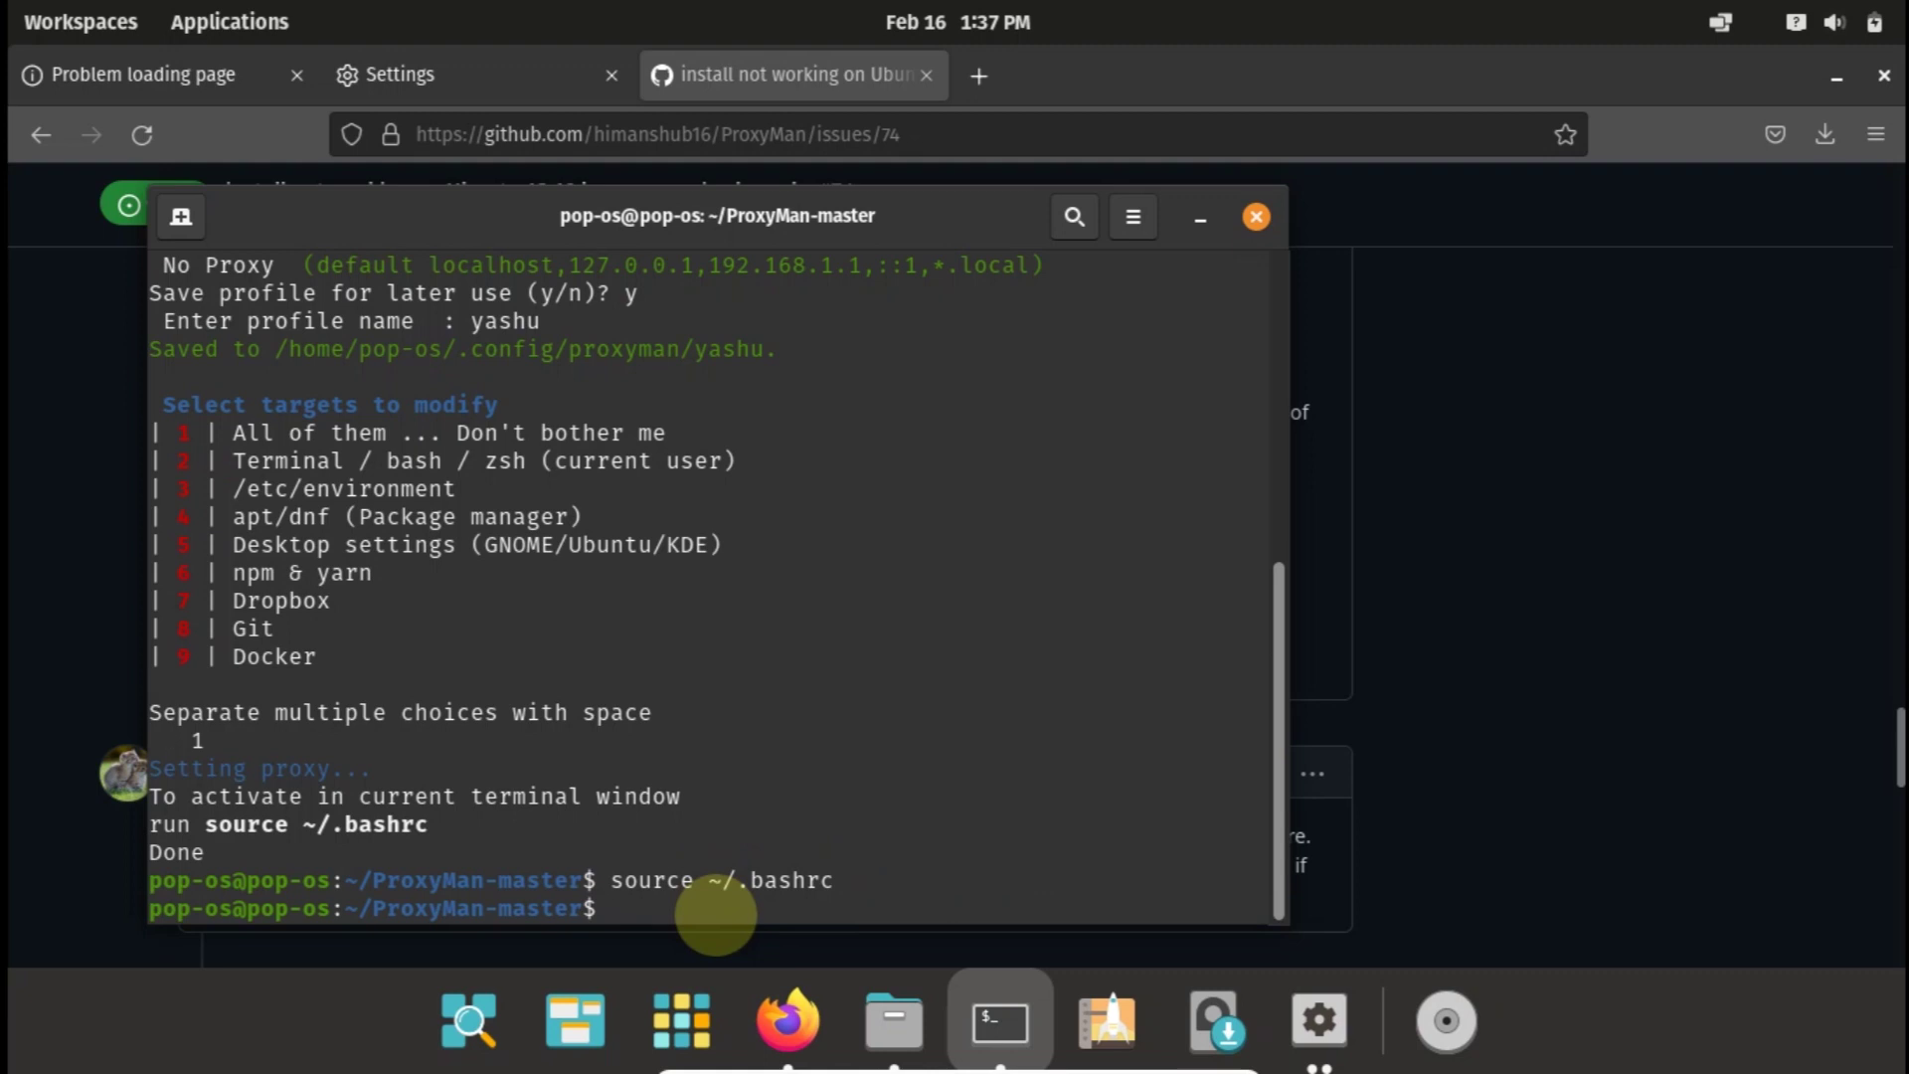
text(sudo apt update)
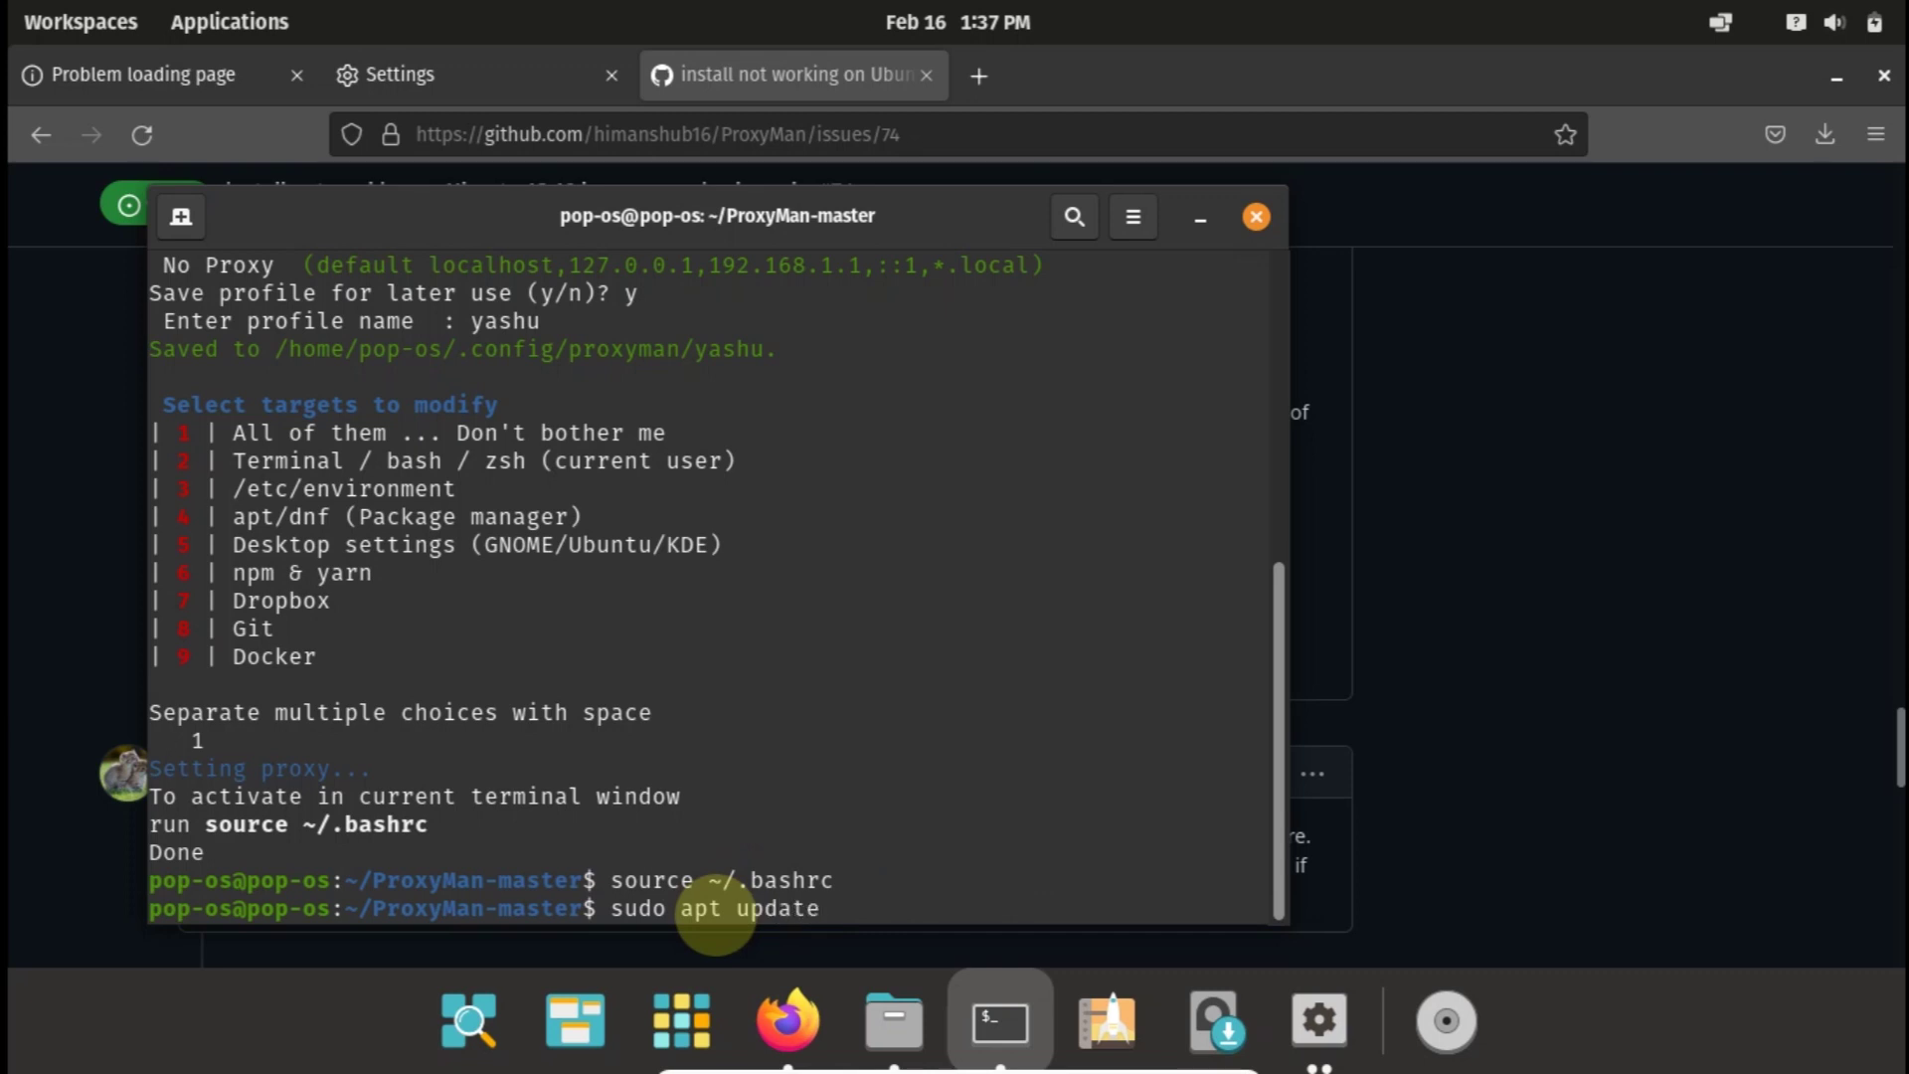
- Run sudo apt update and review its output: Pop!_OS lists download, Ubuntu releases return 404
key(Return)
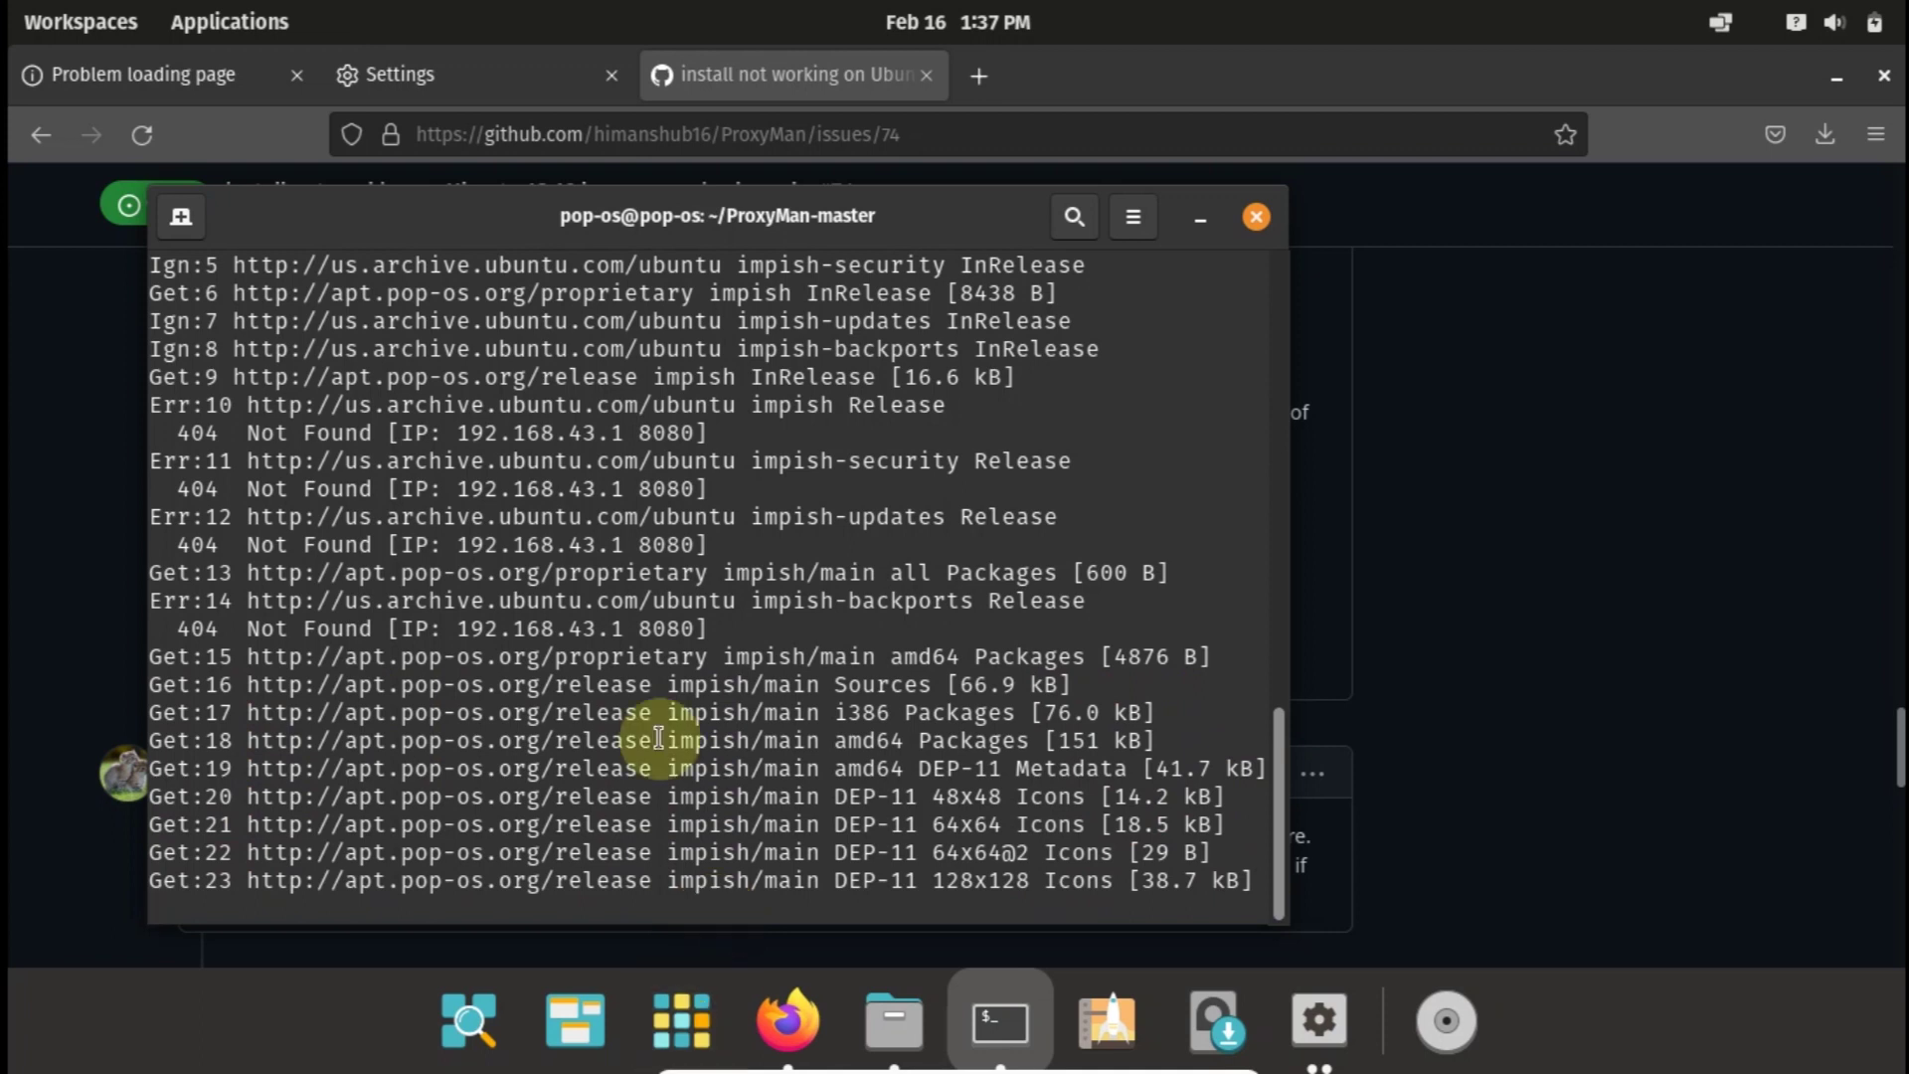
scroll(658, 737, up, 3)
scroll(658, 737, down, 3)
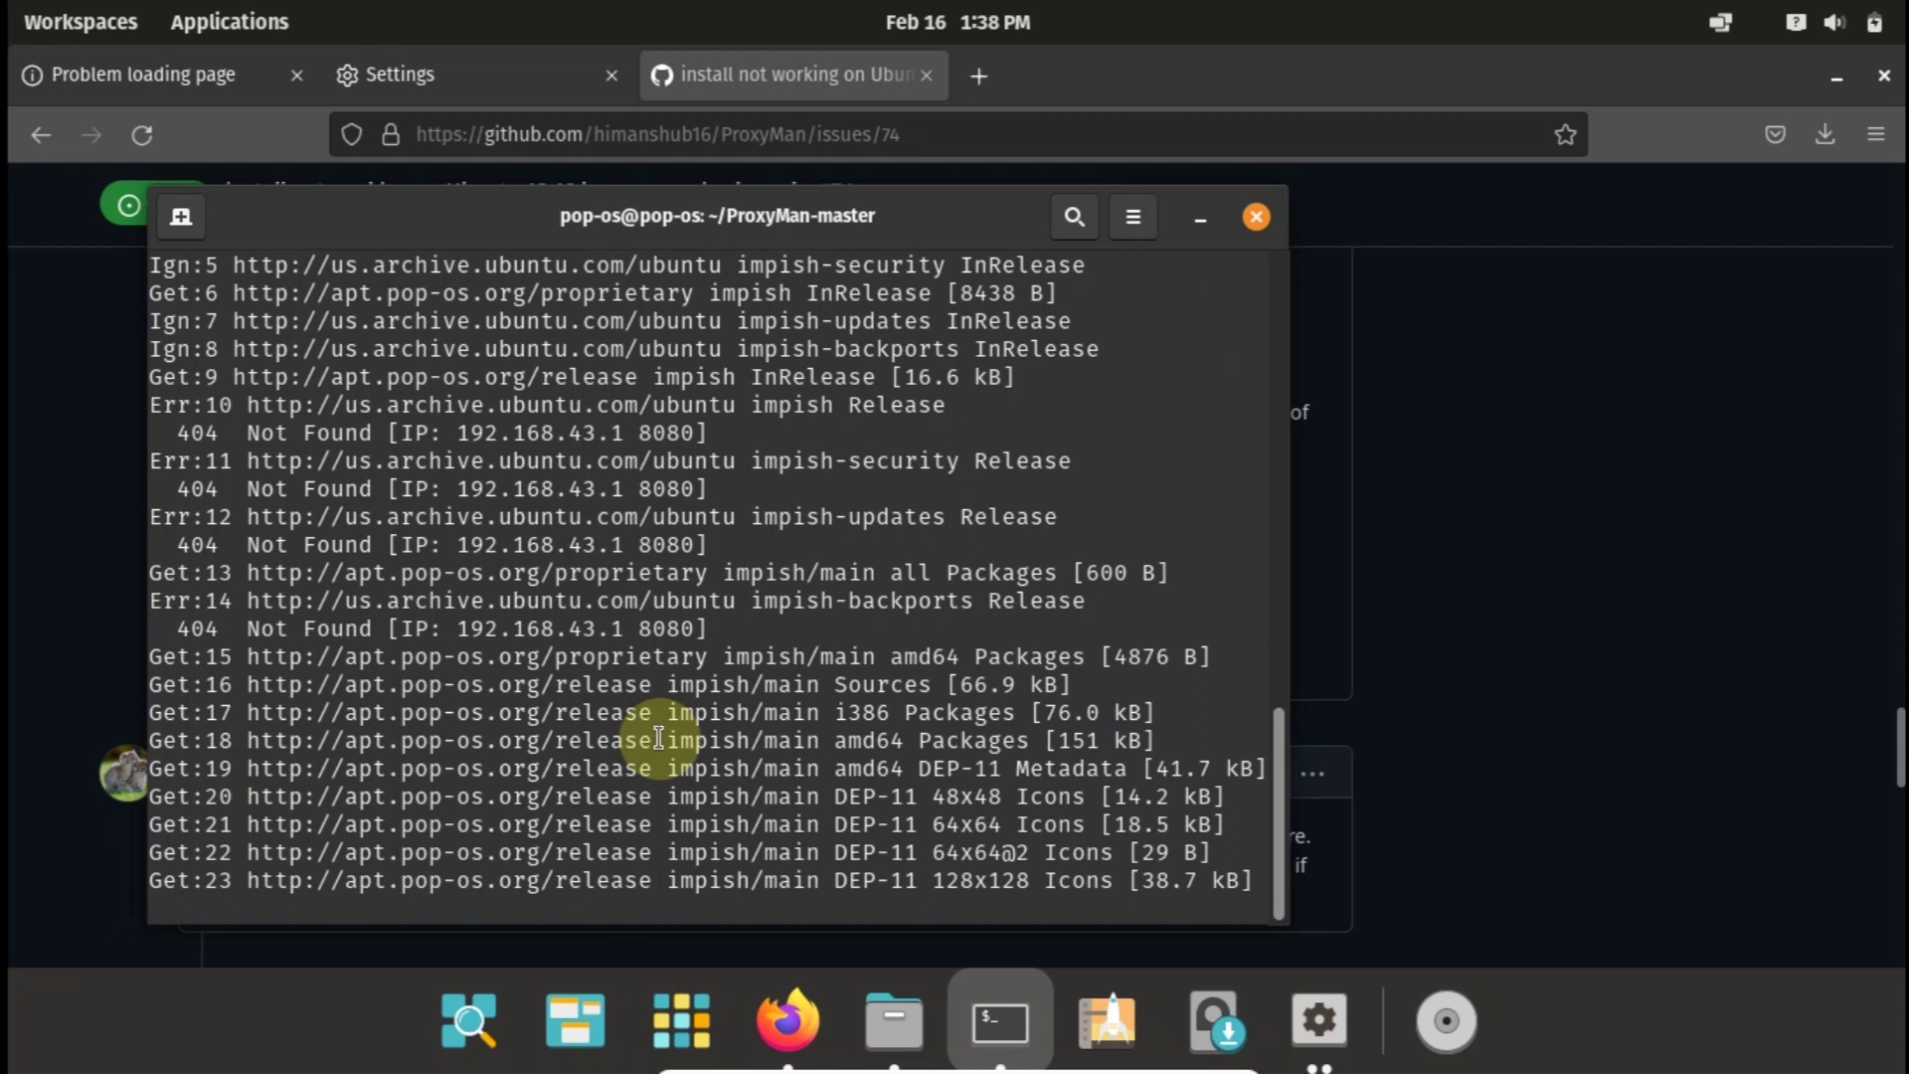